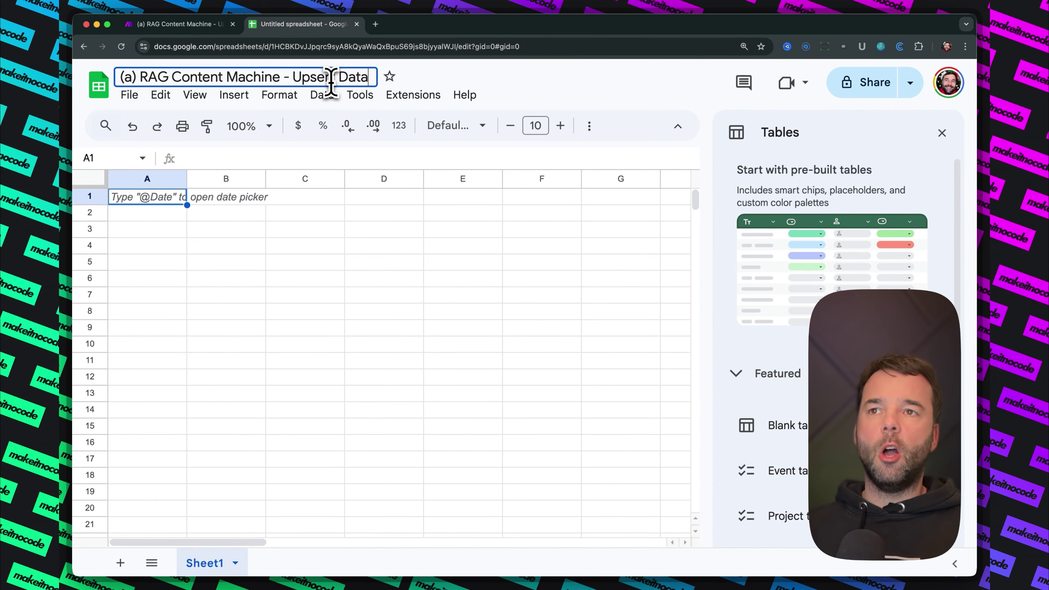
Commit the spreadsheet title "(a) RAG Content Machine - Upsert Data" and rename Sheet1 as Query
left_click(328, 214)
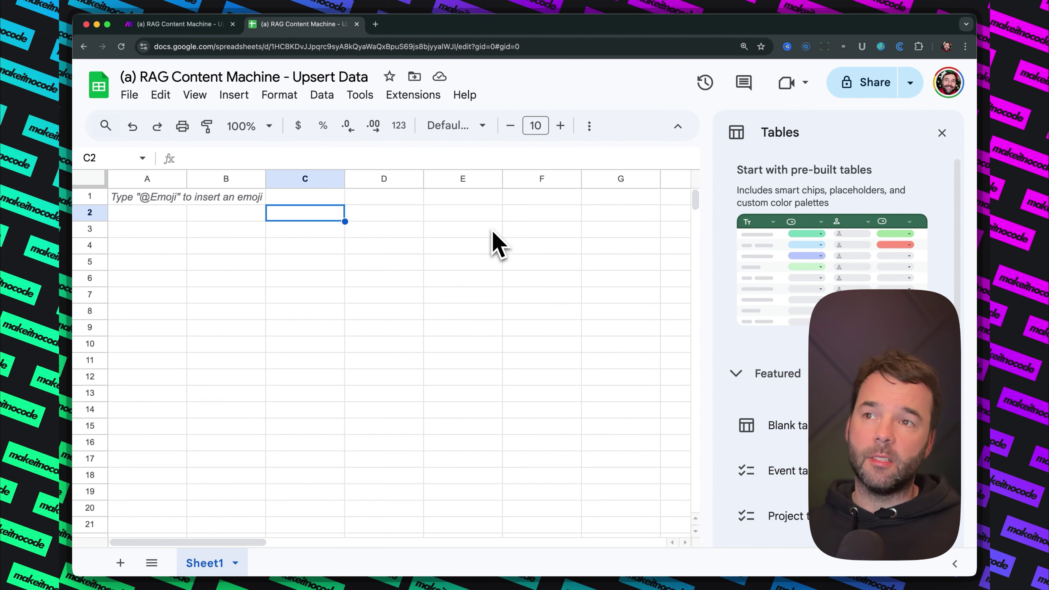
left_click(304, 458)
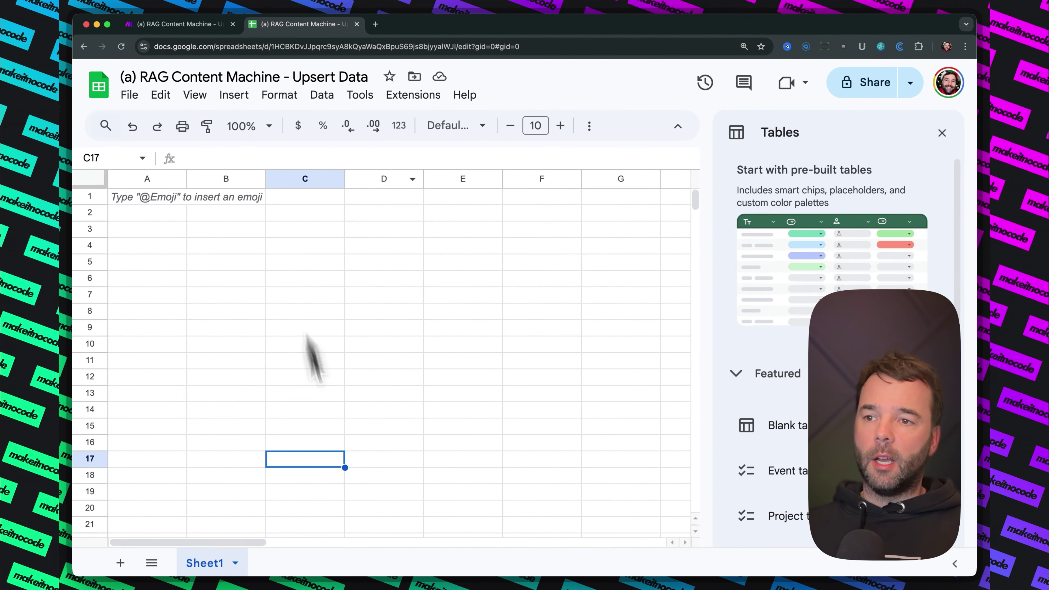
left_click(235, 563)
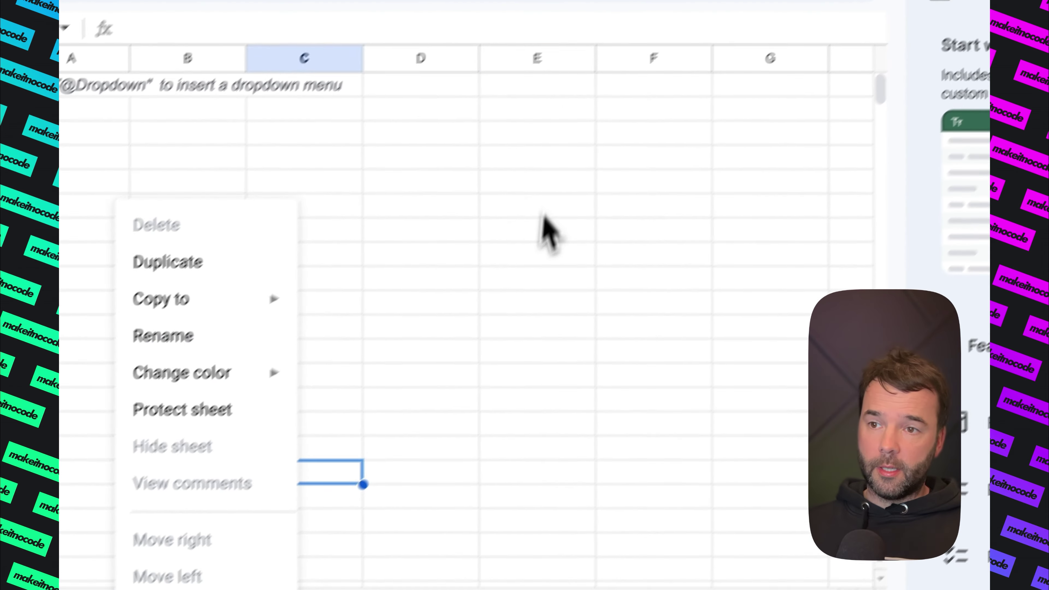
left_click(516, 328)
double_click(289, 556)
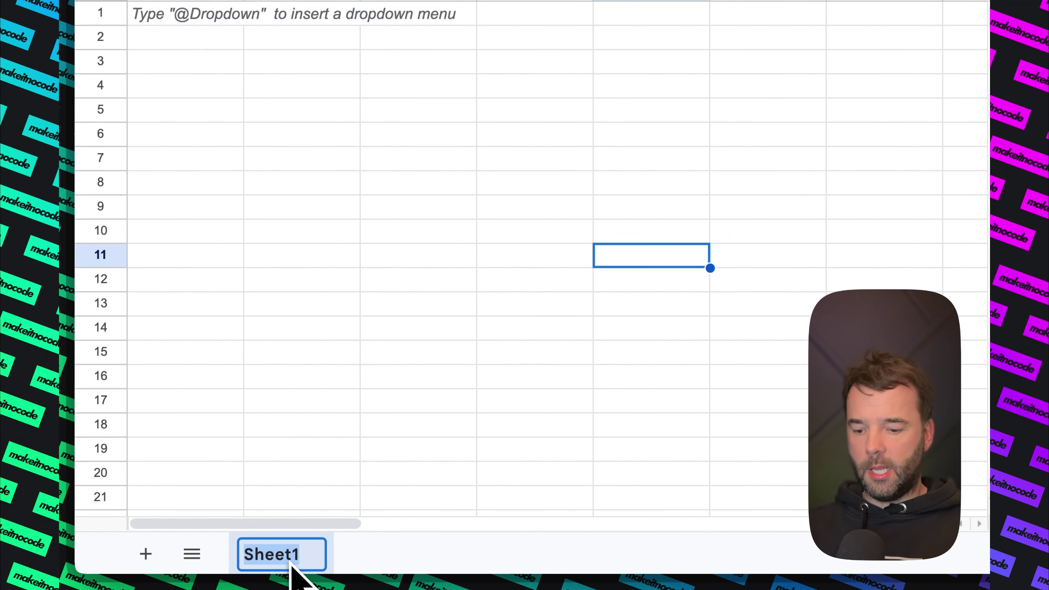
type("Query")
key("Return")
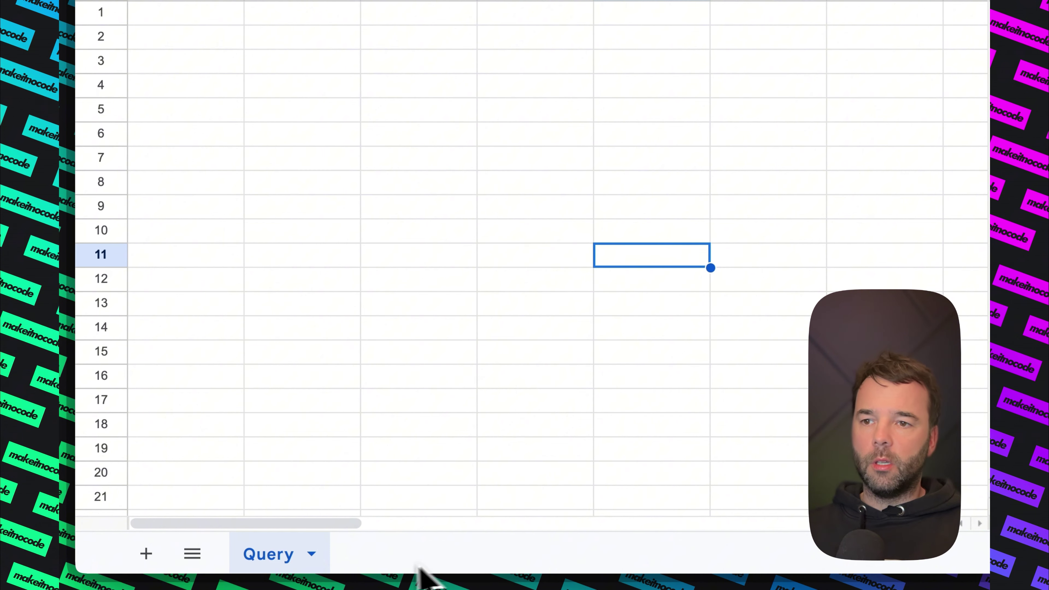
Add a second sheet to the spreadsheet and name it Dataset
left_click(146, 554)
double_click(382, 566)
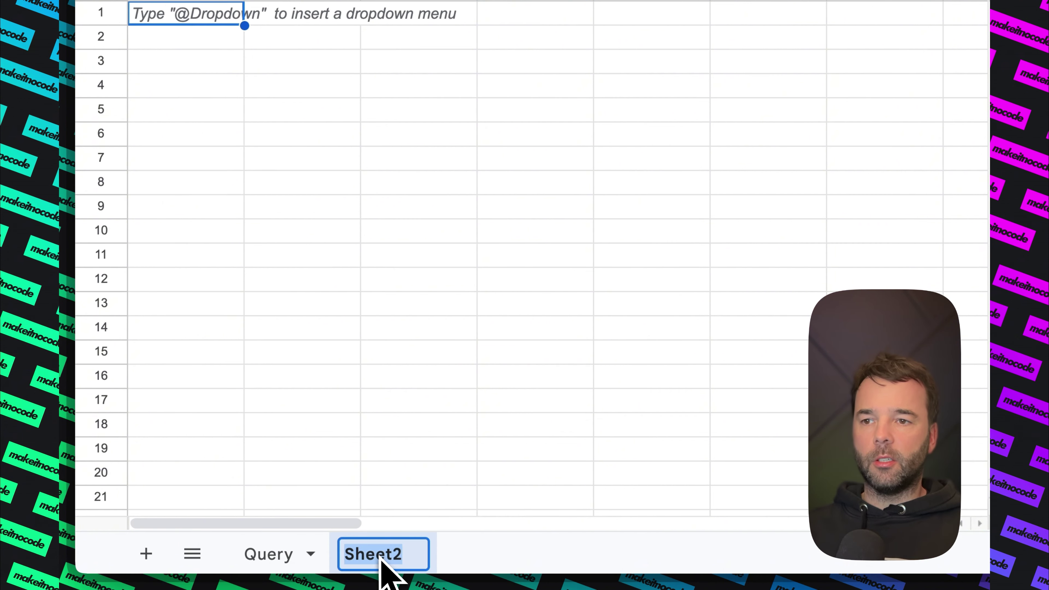
type("Dataset")
key("Return")
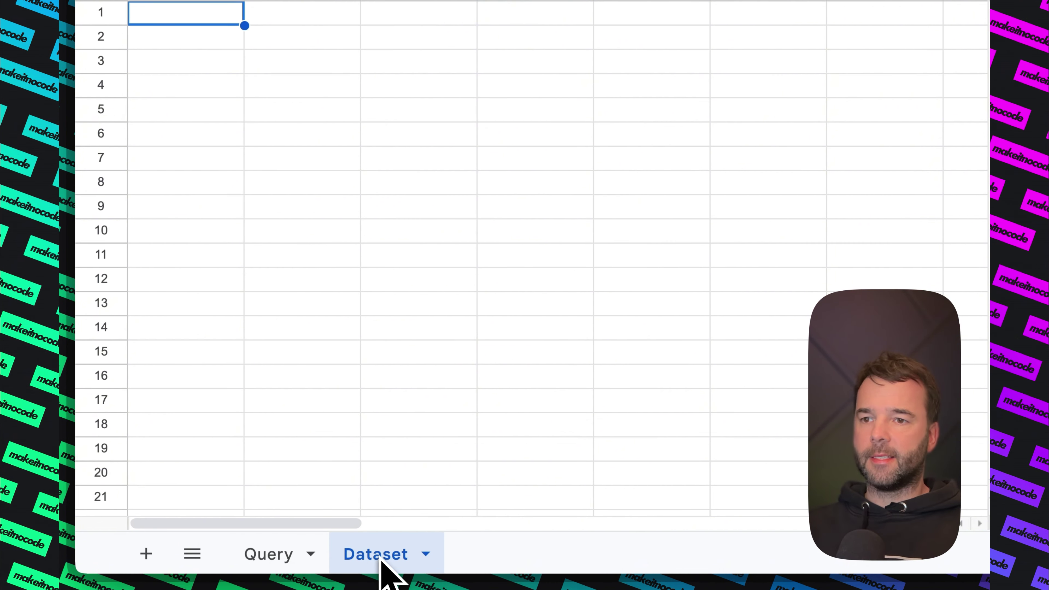
left_click(423, 381)
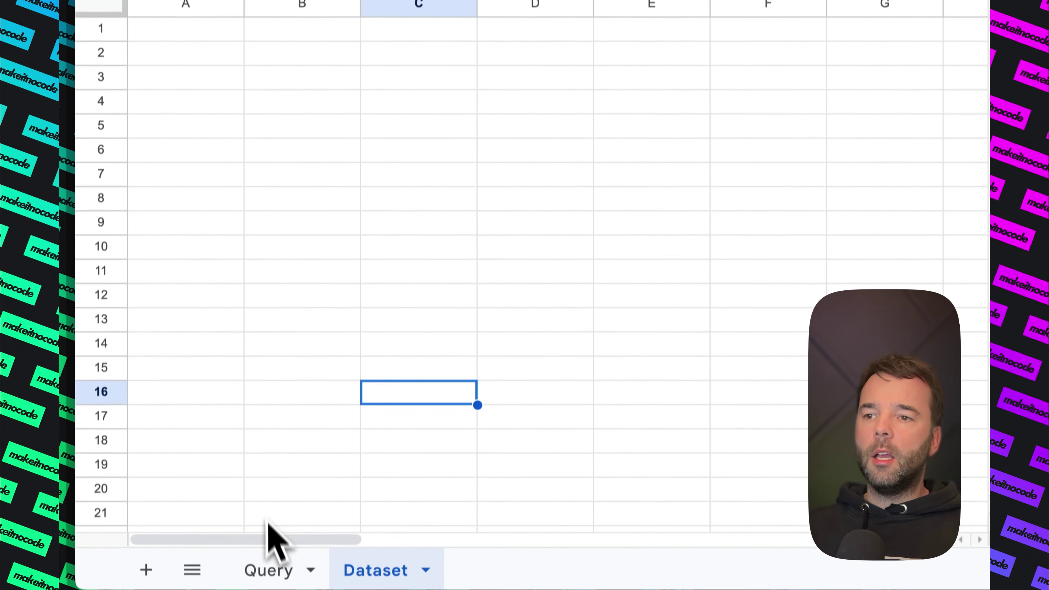
On the Query sheet, enter the headers Query in A1 and Response in B1
left_click(275, 554)
left_click(186, 15)
type("W")
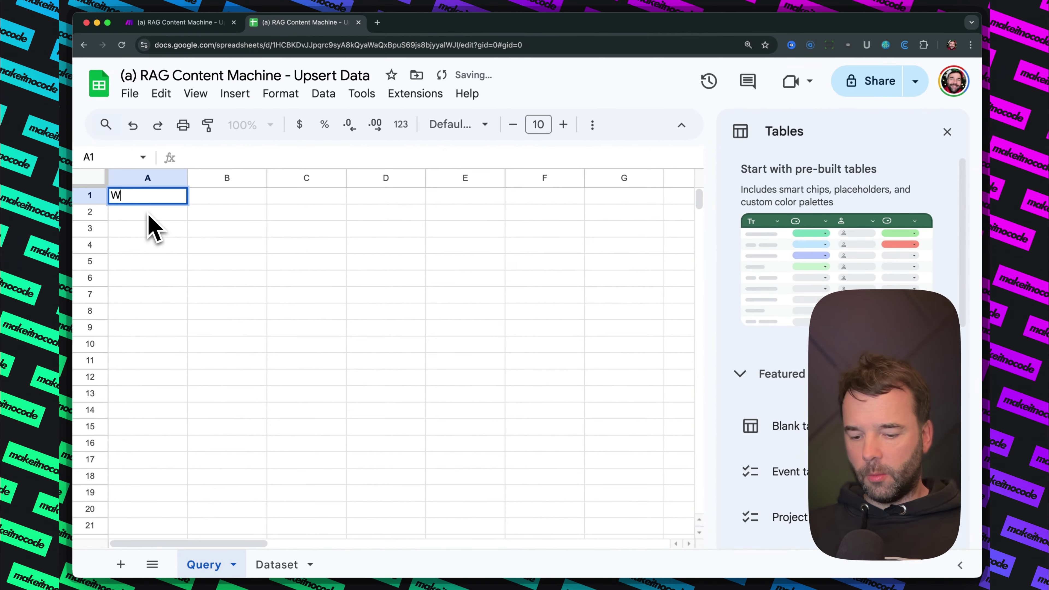
key("BackSpace")
type("Query")
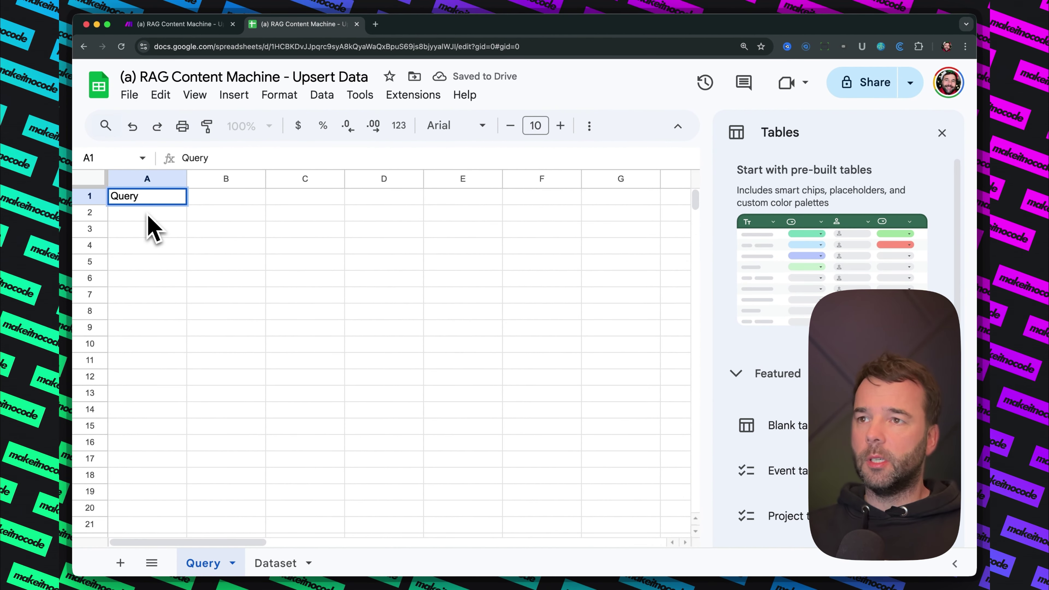
key("Tab")
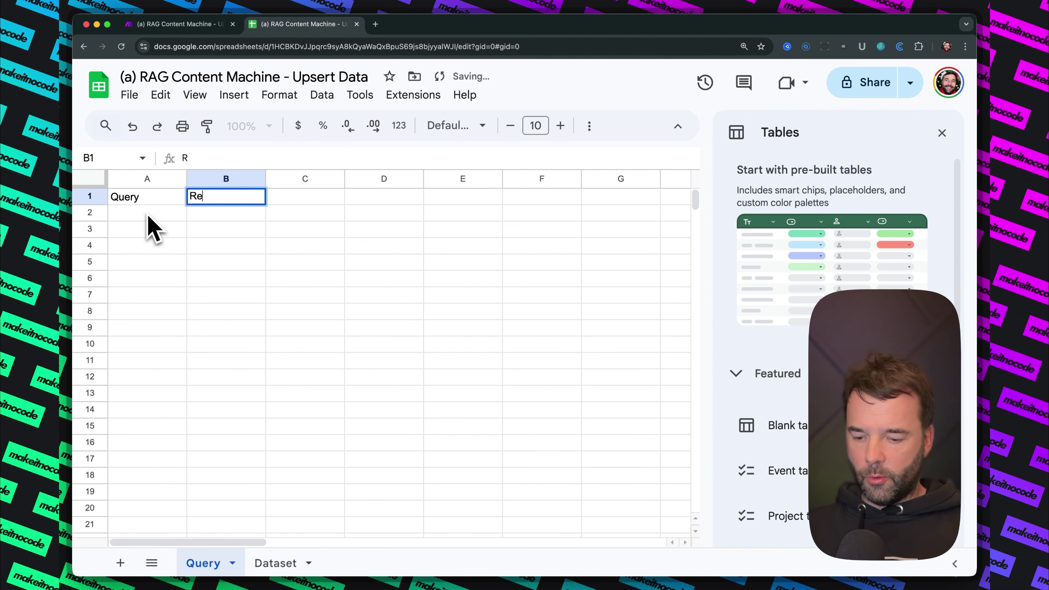
type("Respon")
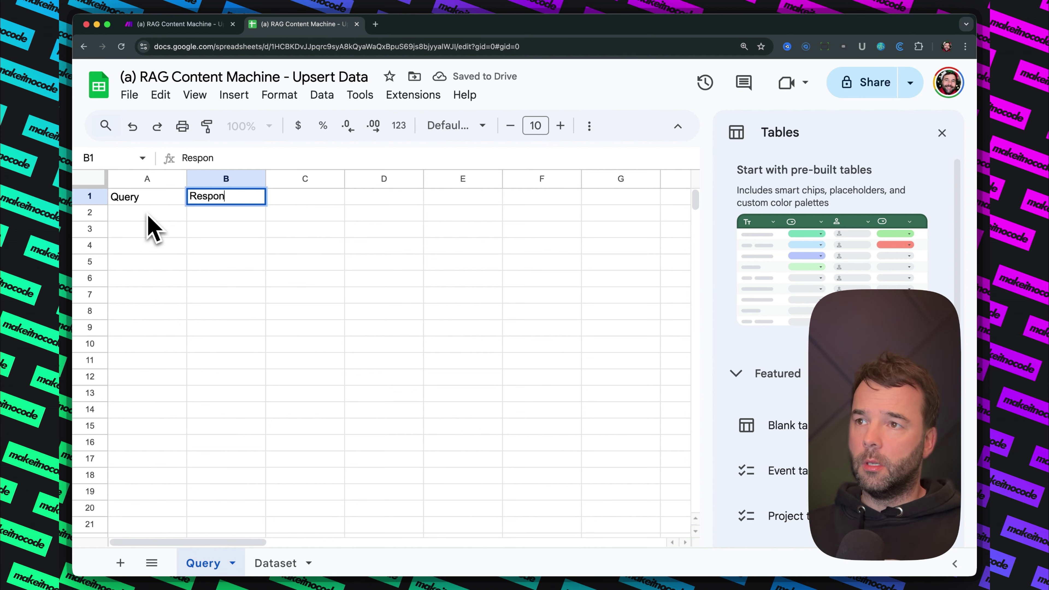
type("se")
key("Return")
left_click(128, 195)
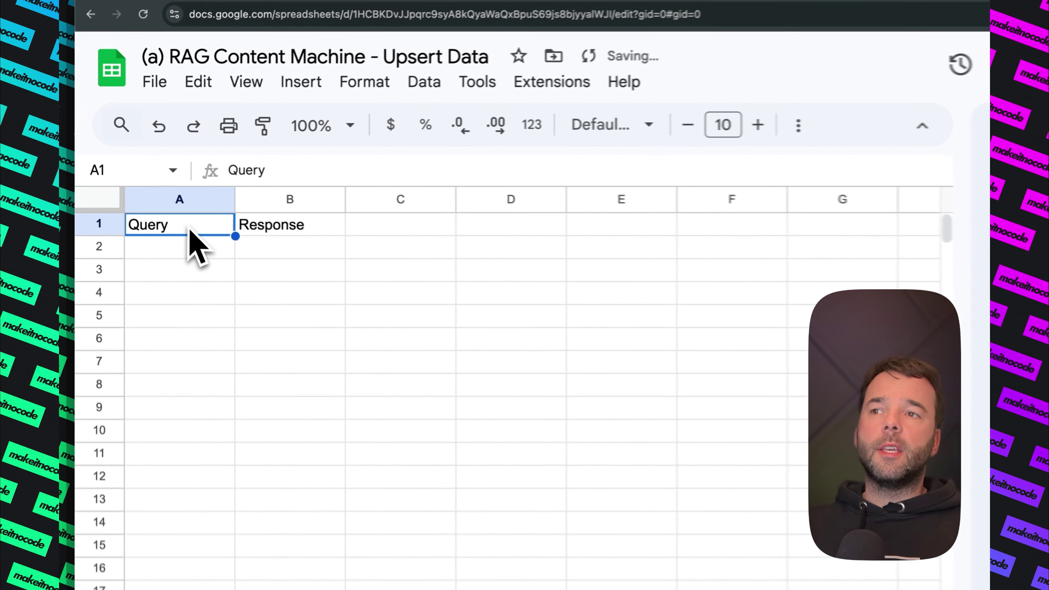
left_click(151, 216)
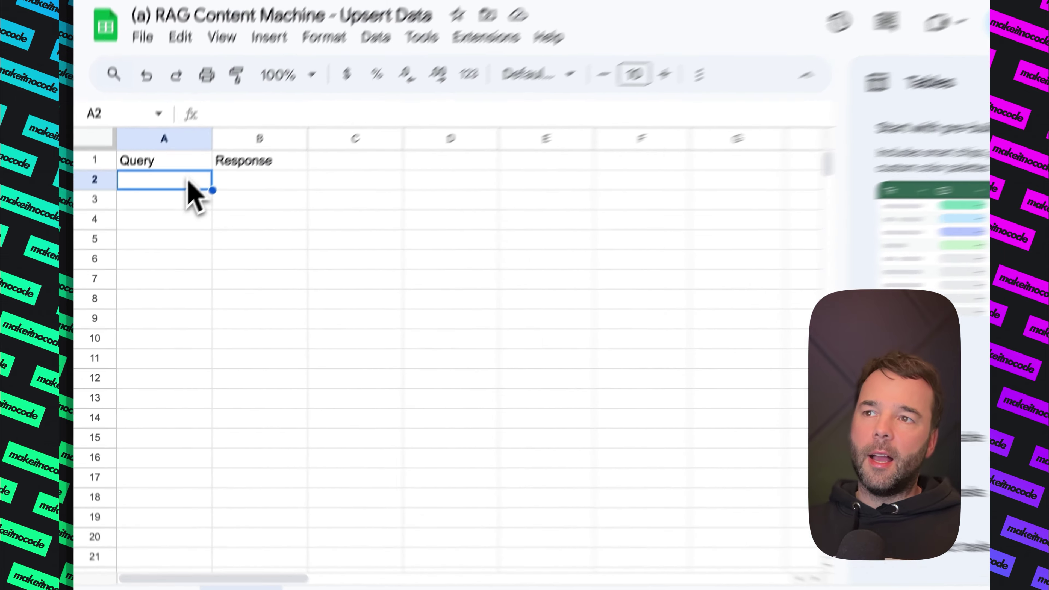
left_click_drag(153, 199, 250, 201)
left_click(243, 278)
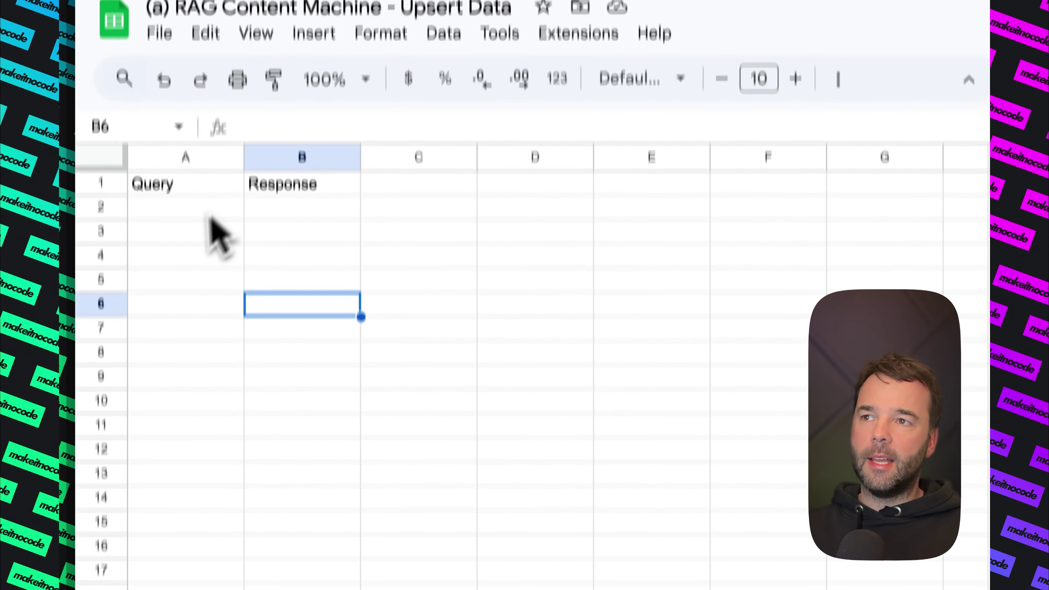
Freeze the header row of the Query sheet so only row 1 stays fixed
left_click_drag(99, 80, 133, 125)
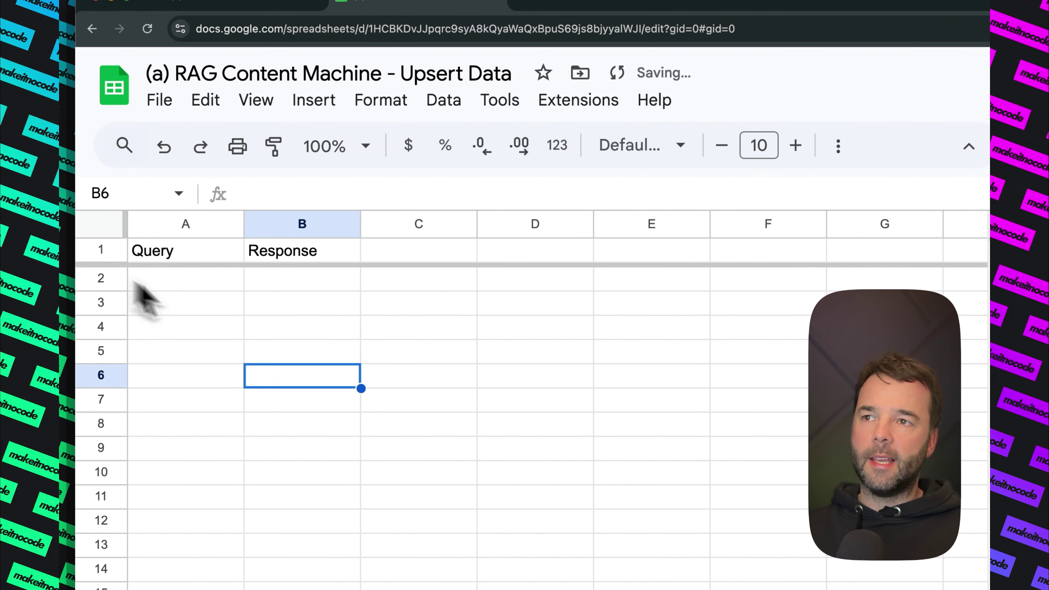
key("Up")
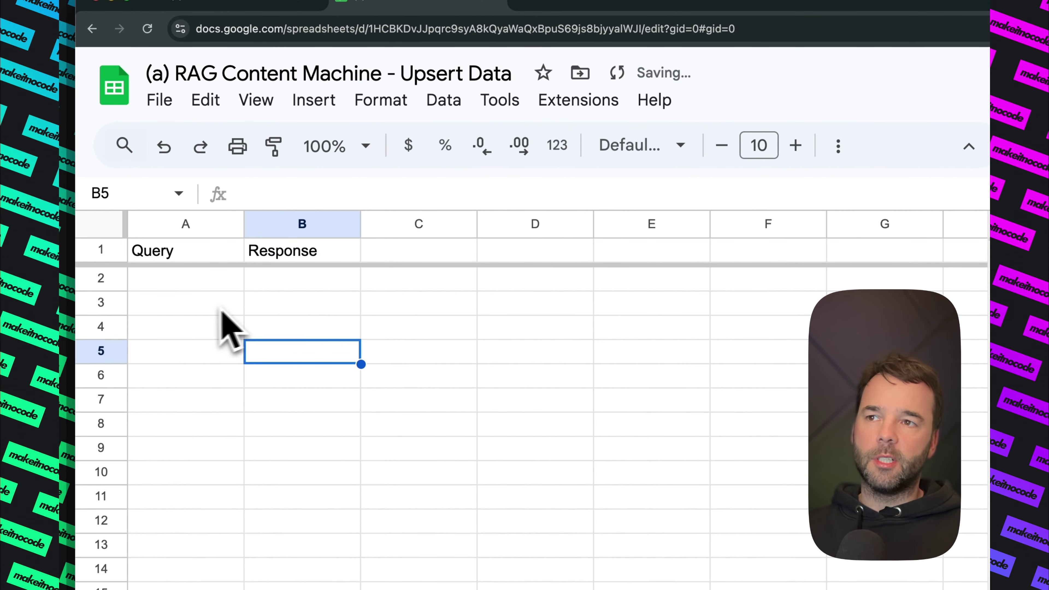
scroll(221, 421, "down", 20)
scroll(223, 425, "up", 20)
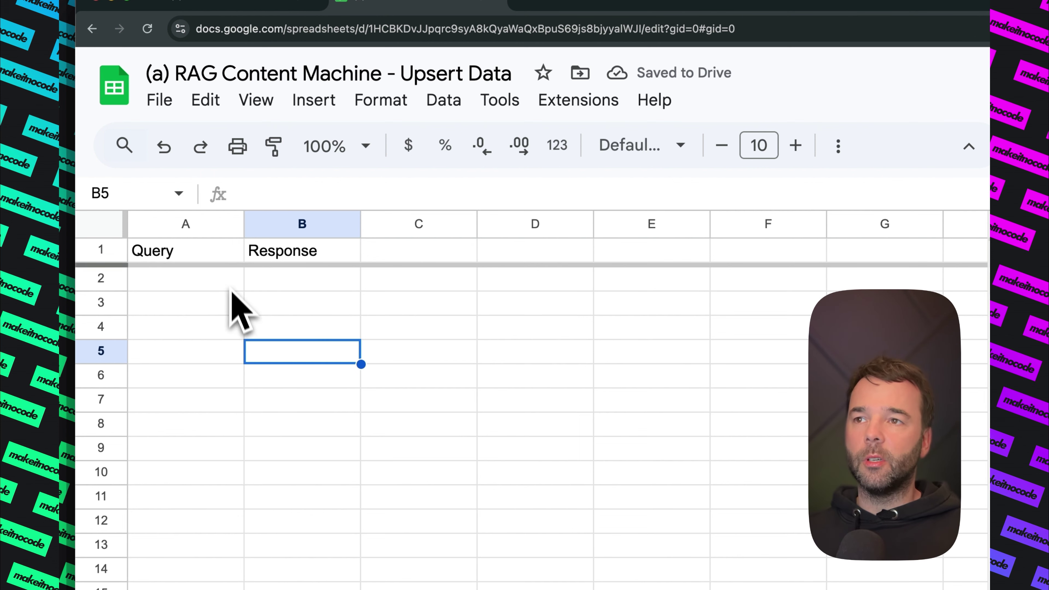
Convert columns A and B of the Query sheet to a table and dismiss the column type tip
left_click(177, 223)
left_click(290, 223, "shift")
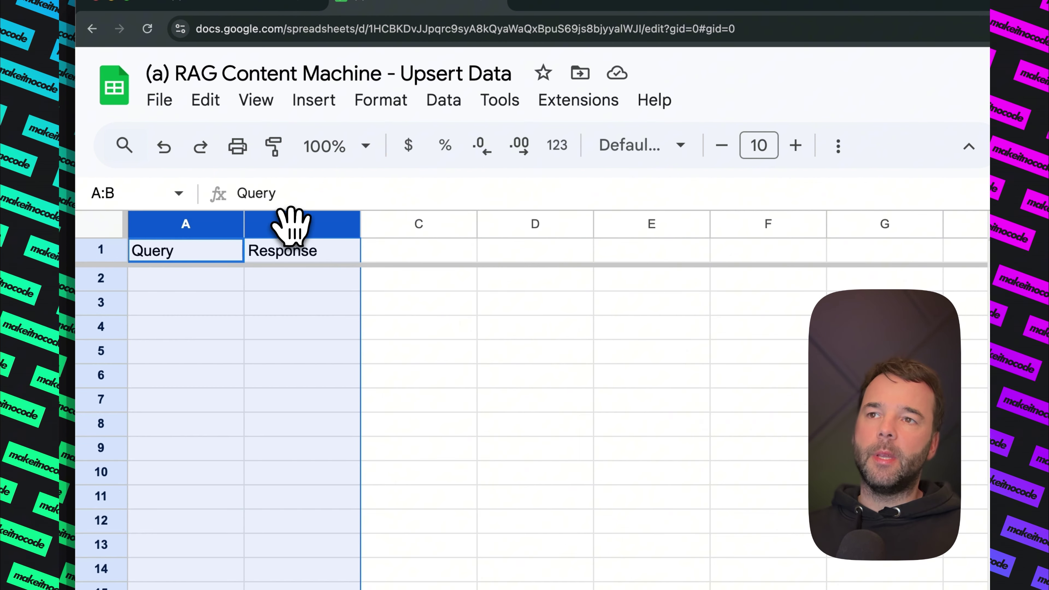
left_click(380, 99)
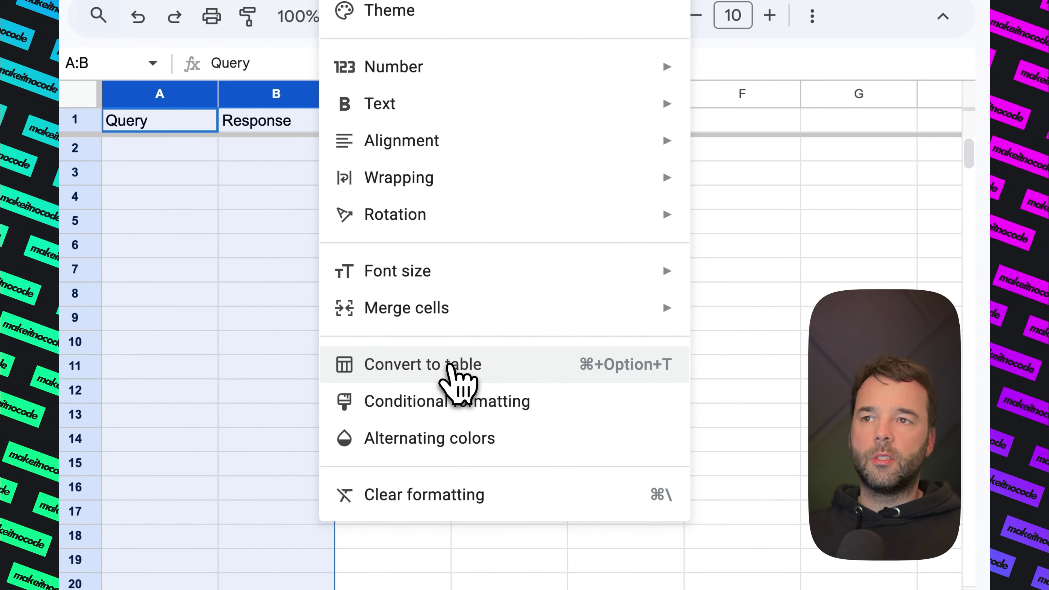
left_click(477, 372)
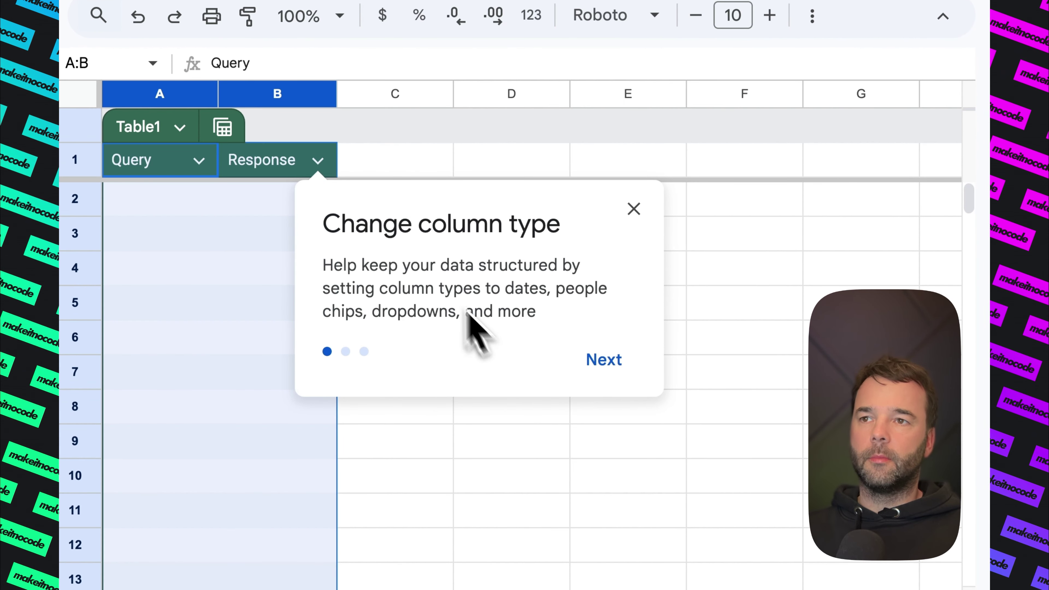
left_click(634, 209)
left_click(529, 306)
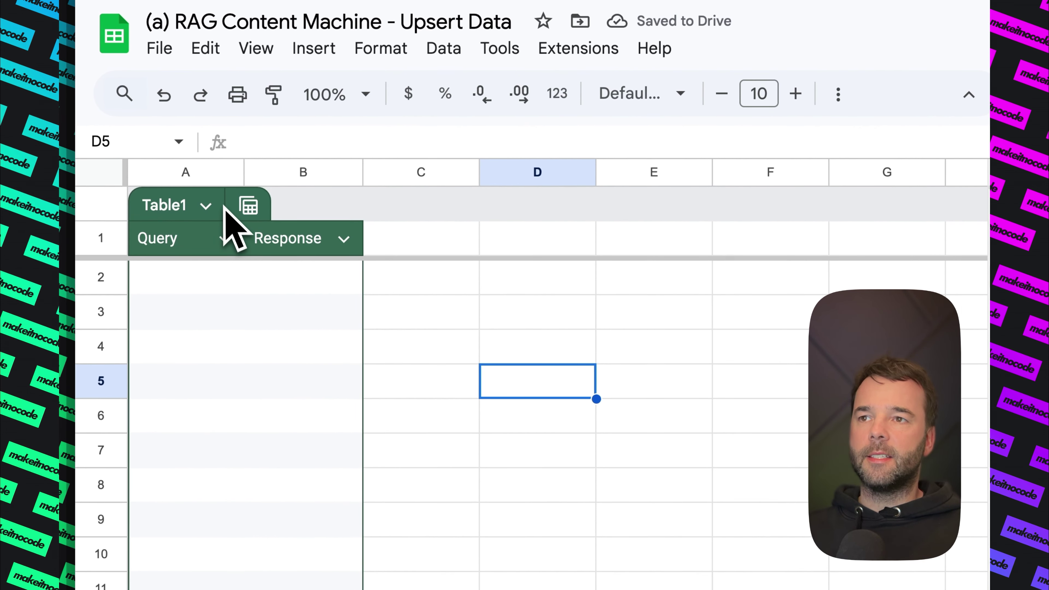
Widen the Query column slightly and the Response column much more, and close the Tables sidebar
left_click_drag(236, 171, 323, 173)
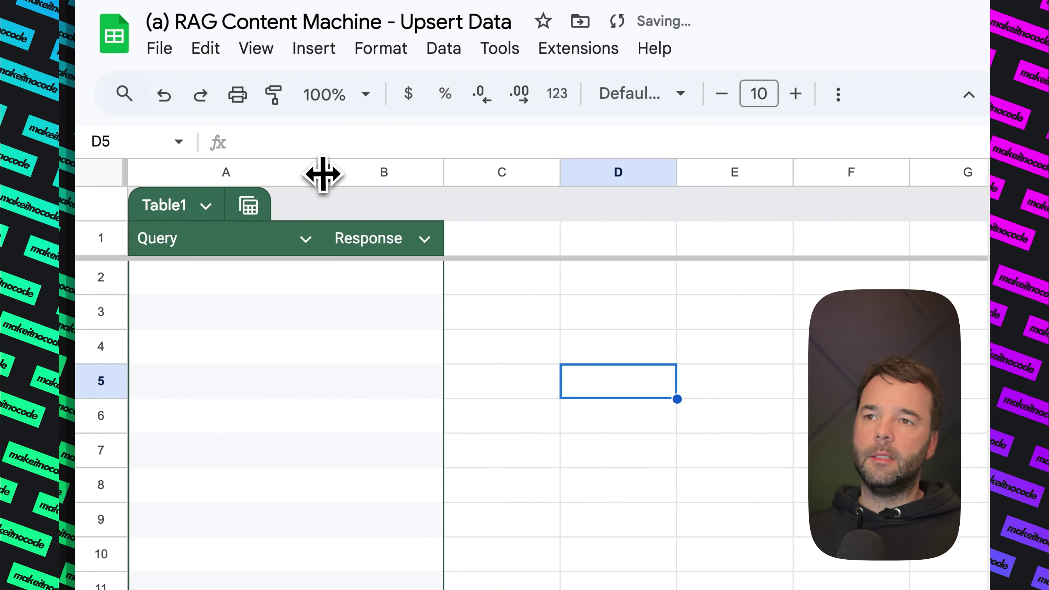
left_click_drag(443, 174, 919, 178)
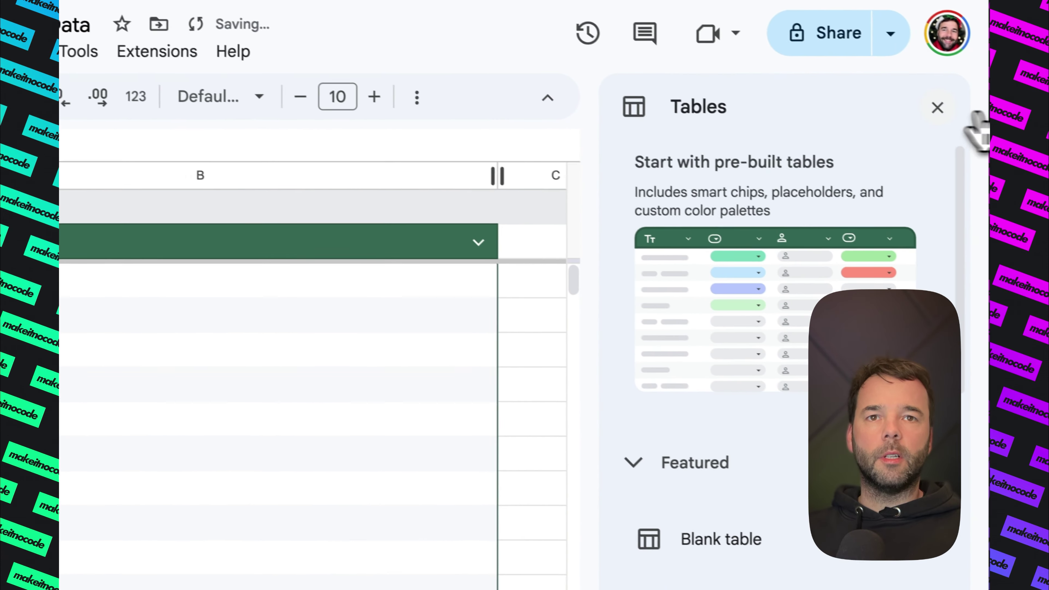
left_click(936, 108)
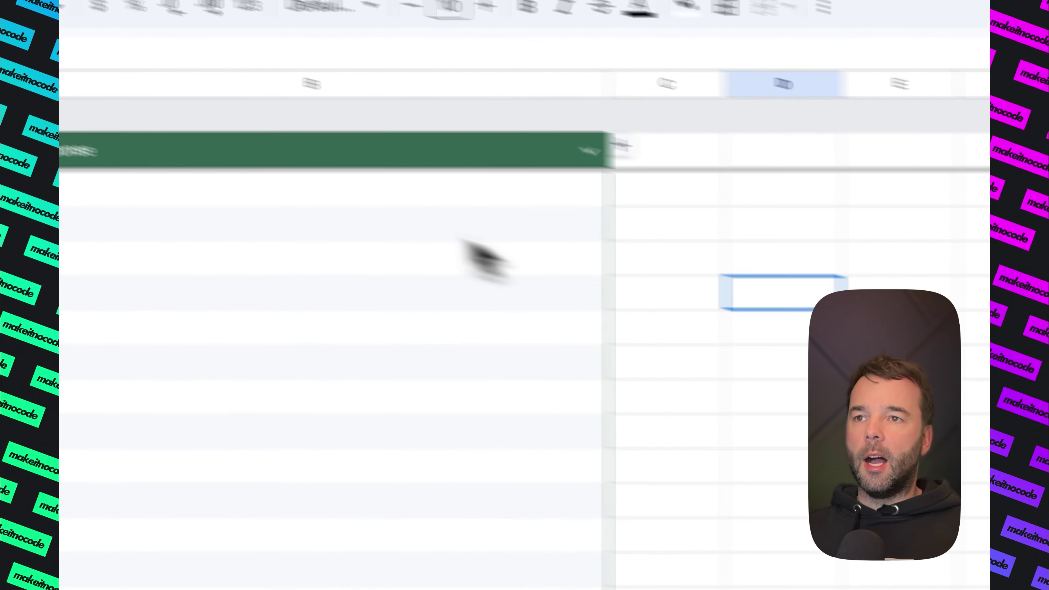
Enter the sample text ffsfdsfsd in A2 under Query and fdsfsfds in B2 under Response
left_click(213, 248)
type("ffsfds")
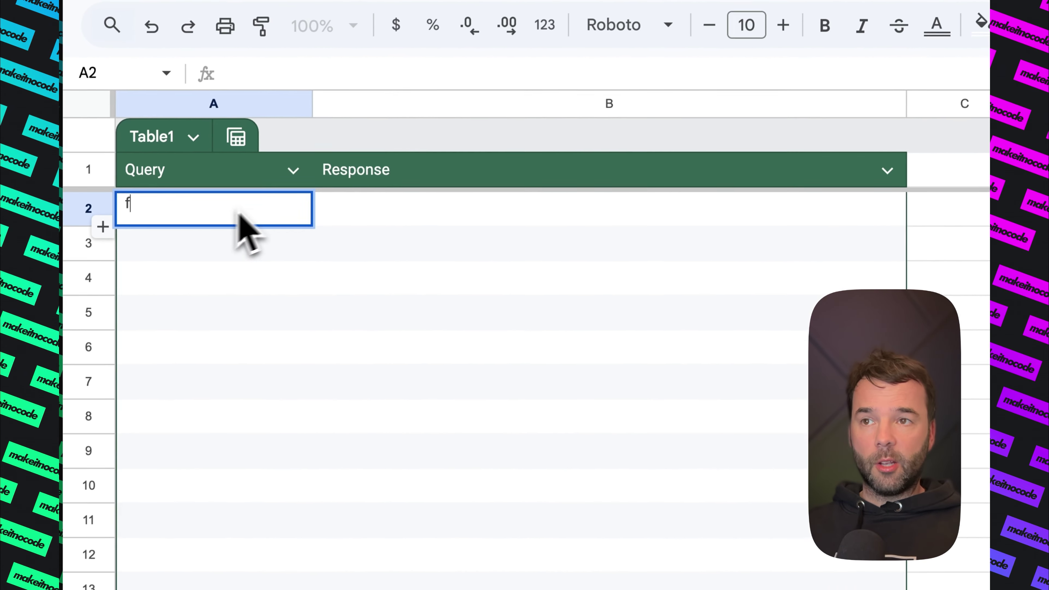
type("fsd")
left_click(516, 217)
type("fdsfsfds")
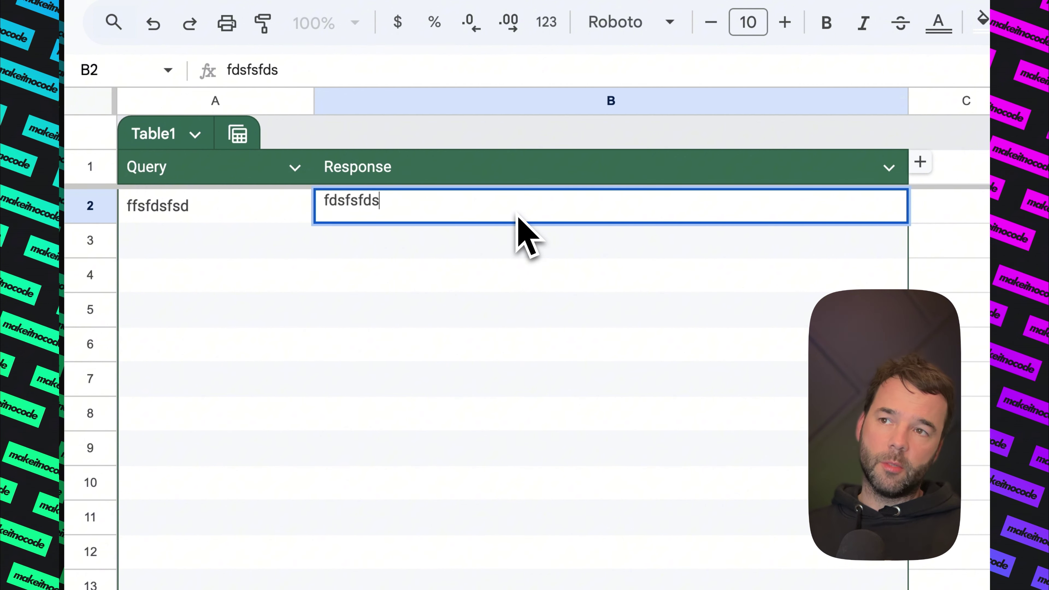
left_click(554, 319)
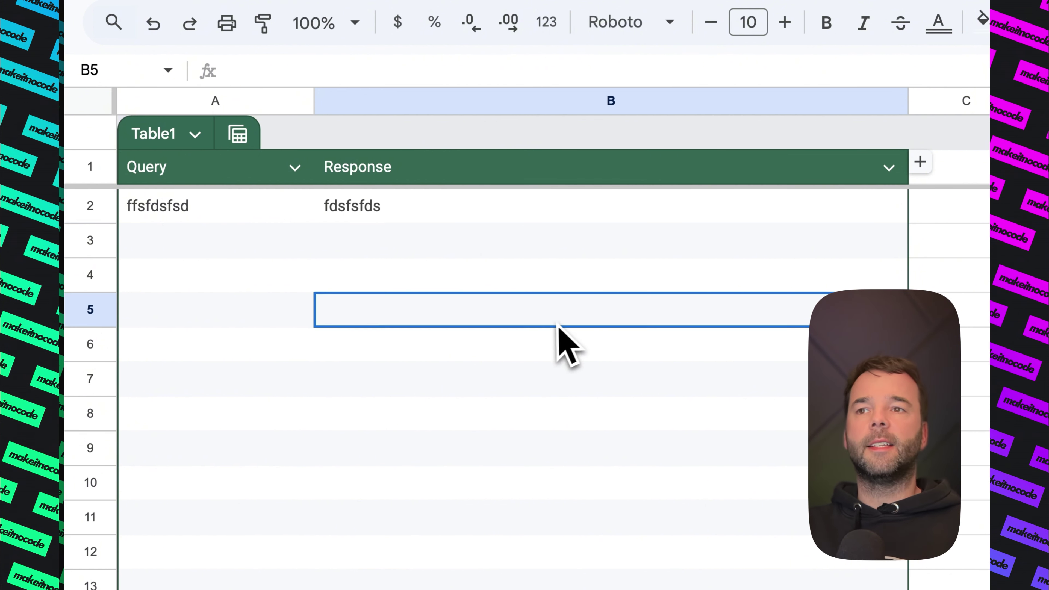
Clear the sample entries from B2 and A2 in the Query table
left_click(406, 218)
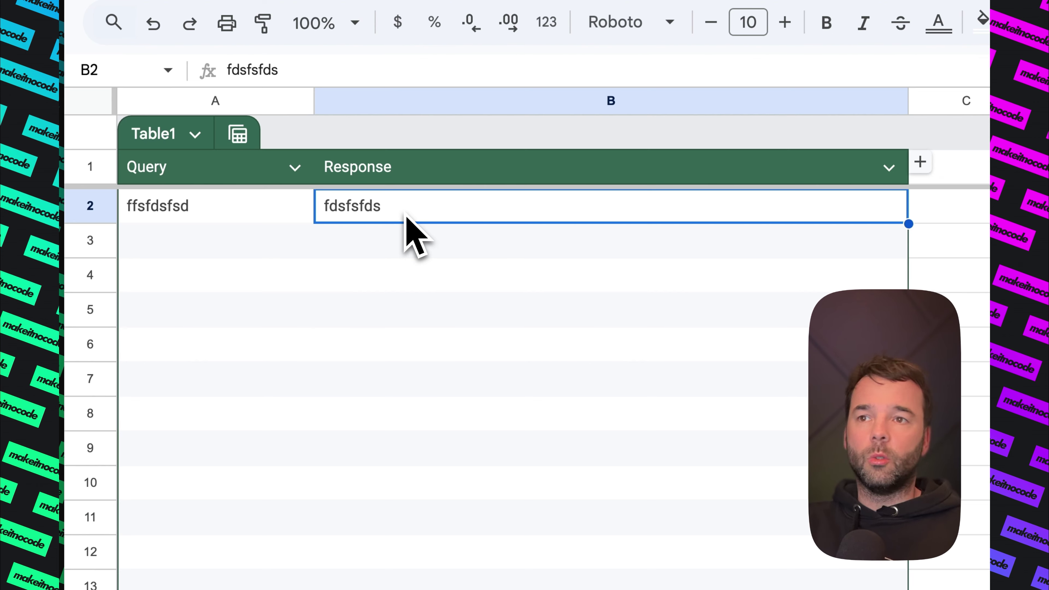
key("Delete")
left_click(210, 221)
key("Delete")
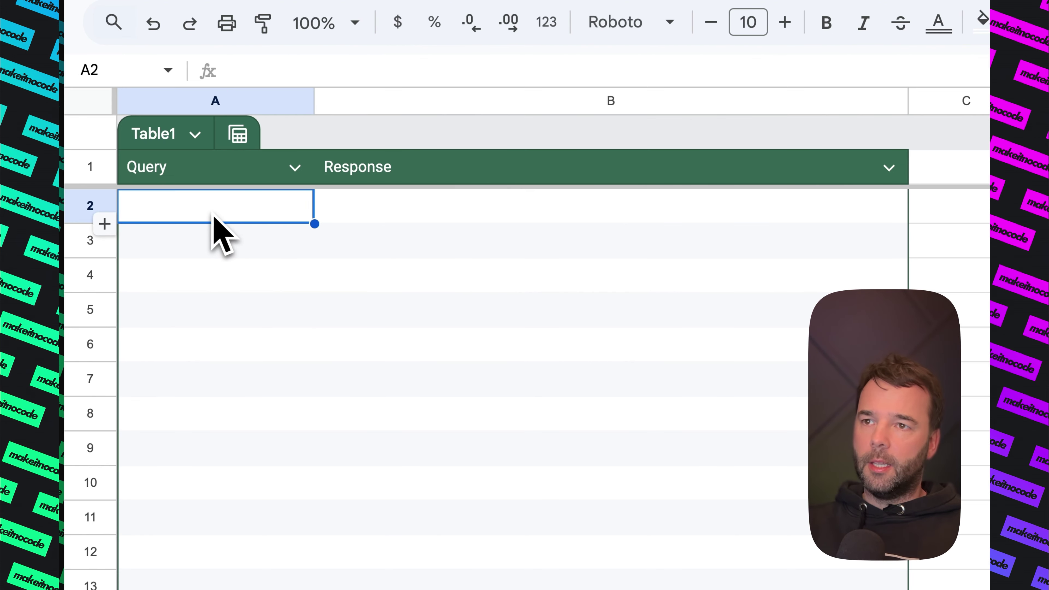
left_click(357, 301)
On the Dataset sheet, enter the headers Source in A1 and Content in B1
left_click(390, 559)
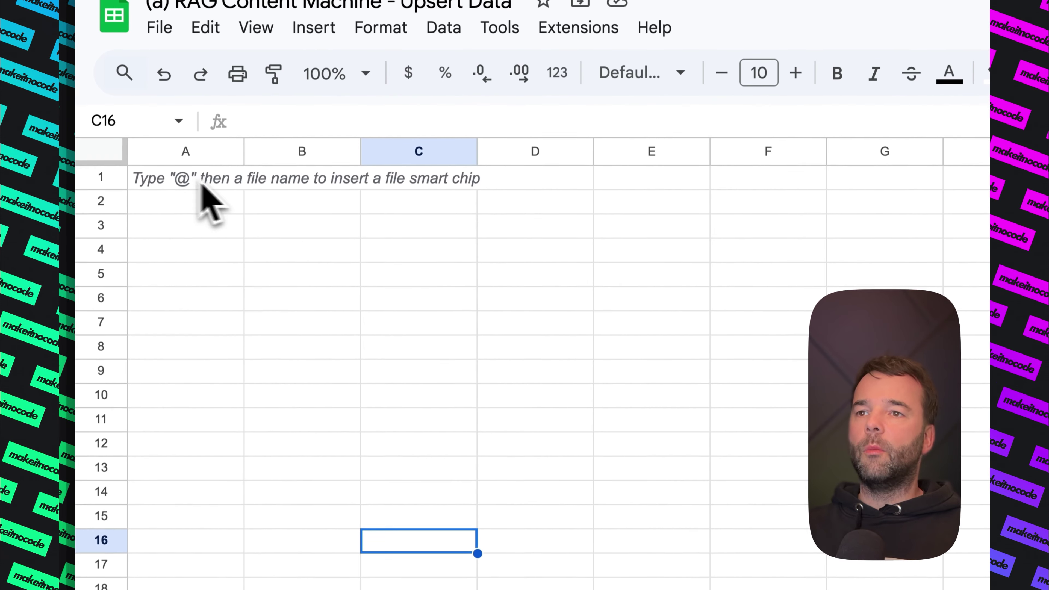
left_click(353, 329)
left_click(339, 258)
left_click(175, 180)
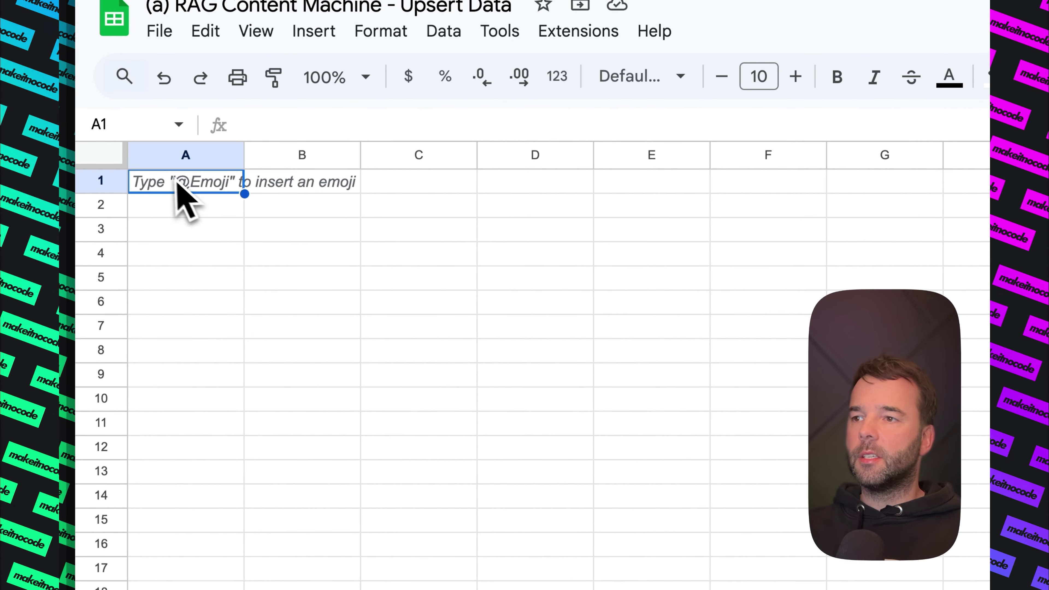
type("Source")
key("Tab")
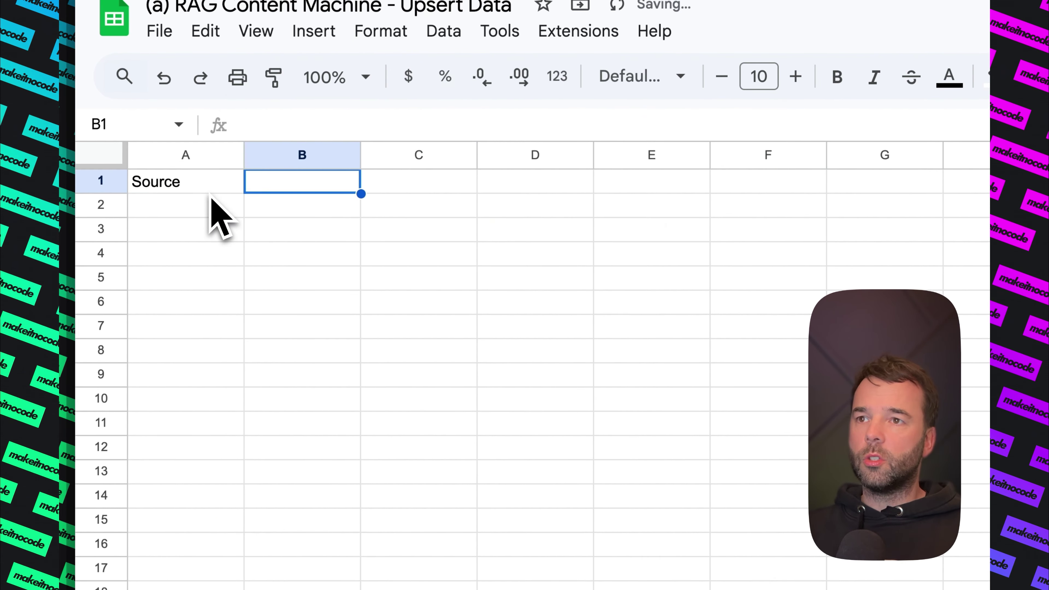
type("Content")
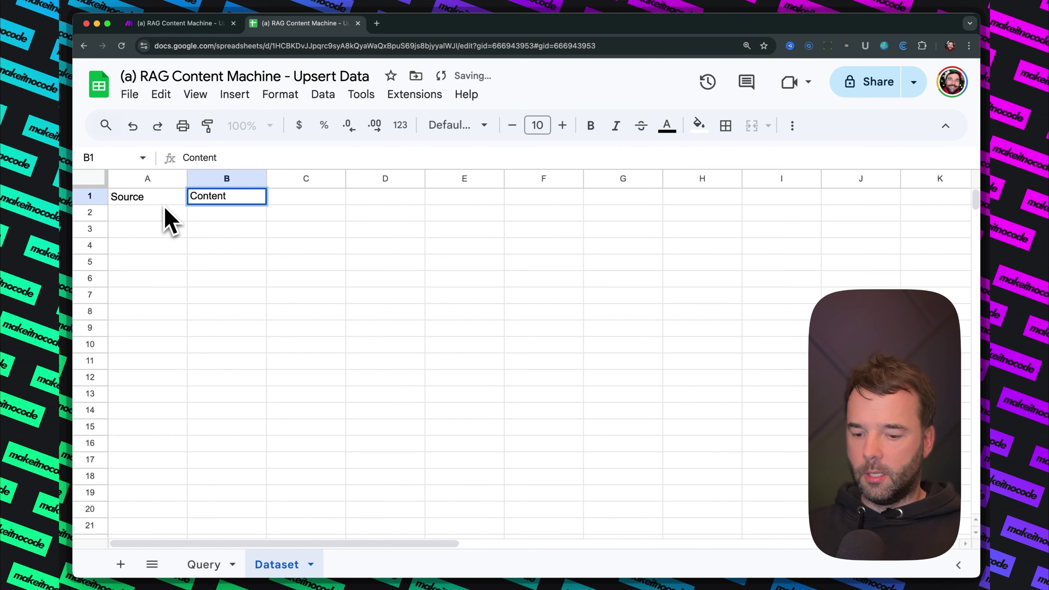
Enter the headers Archieved (DO NOT EDIT) in C1 and # UUID in D1 of the Dataset sheet
key("Tab")
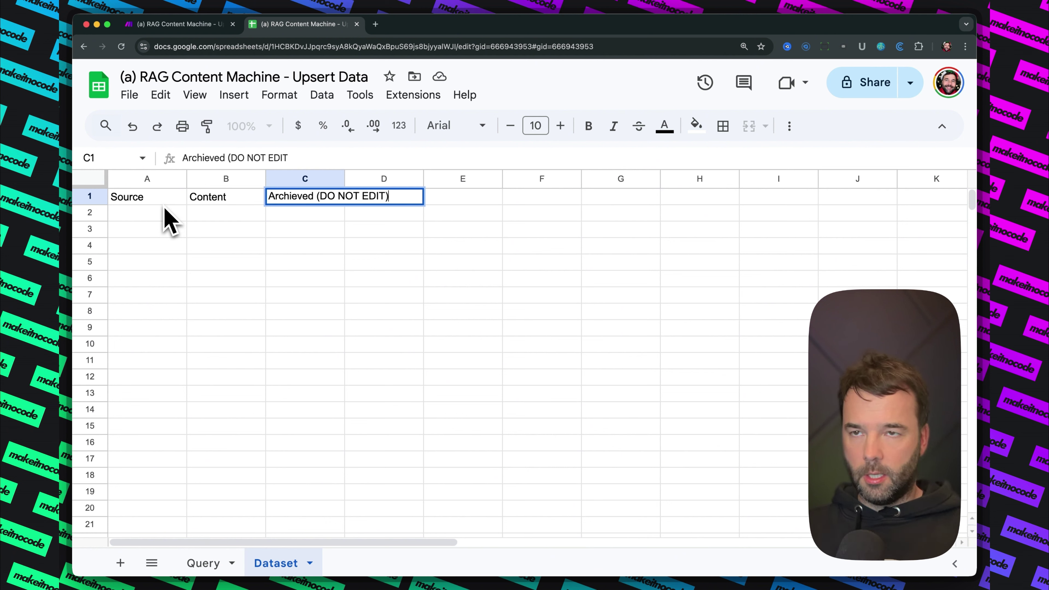
key("Tab")
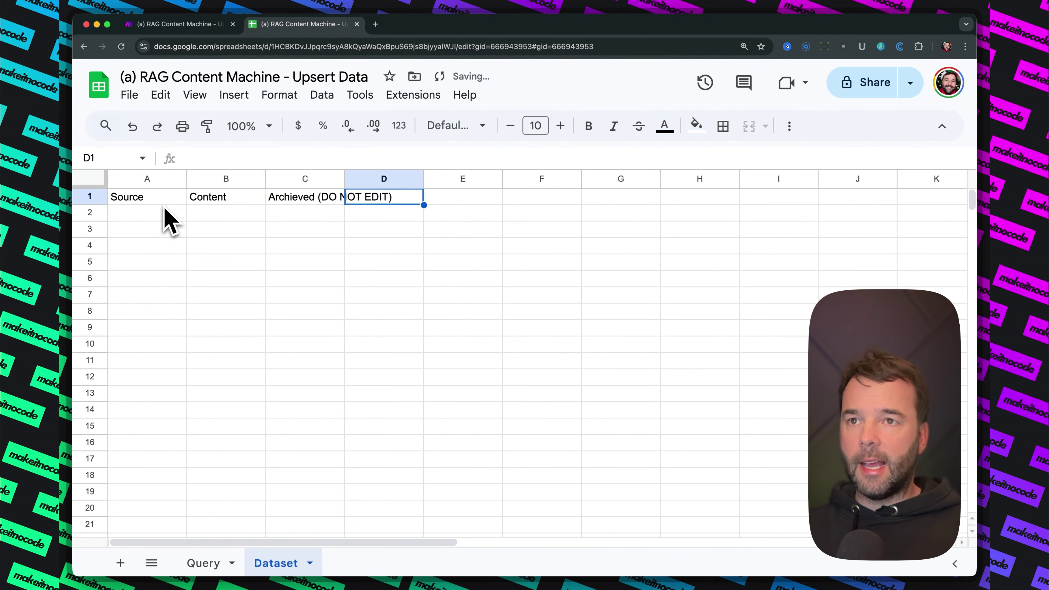
key("Return")
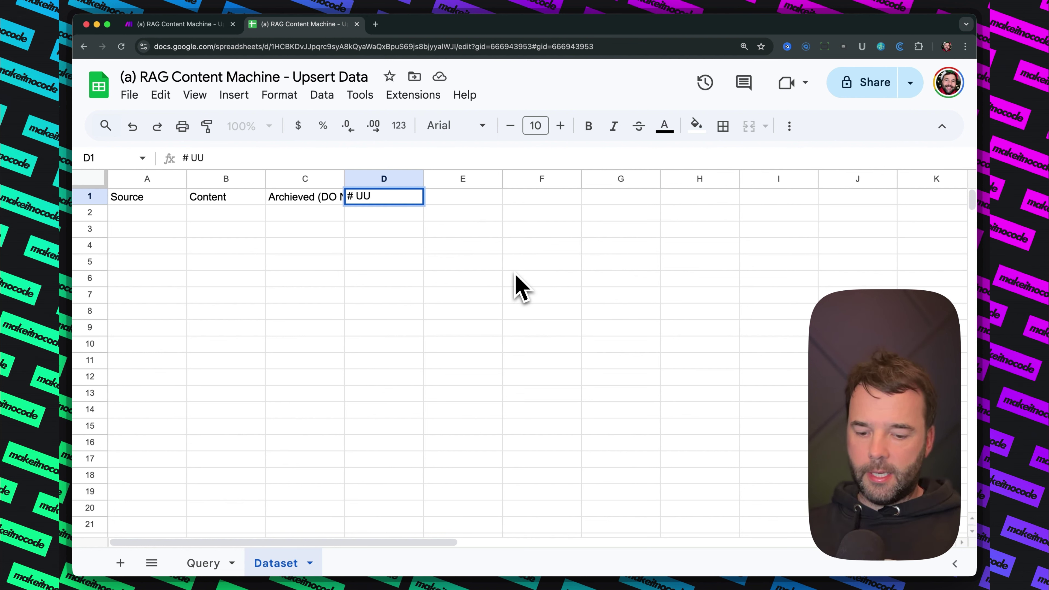
key("Return")
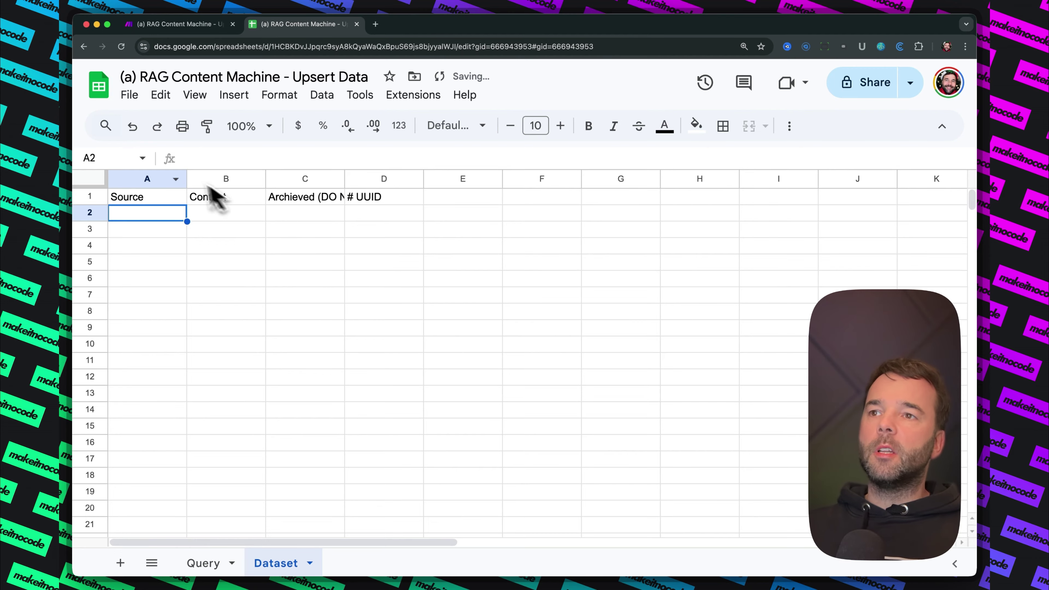
Convert columns A to D of the Dataset sheet to a table
left_click_drag(154, 178, 381, 178)
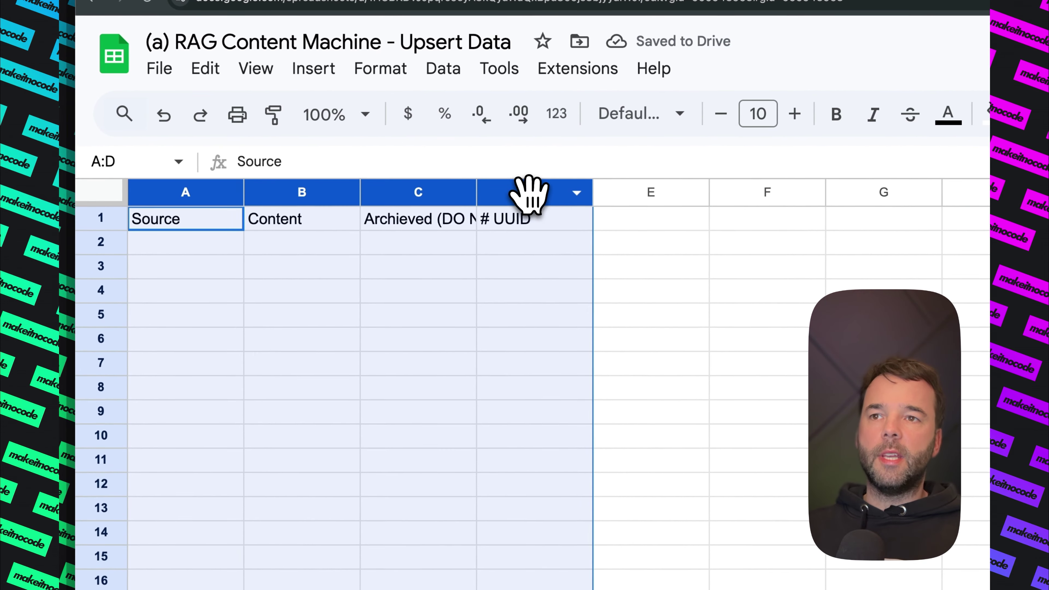
right_click(529, 194)
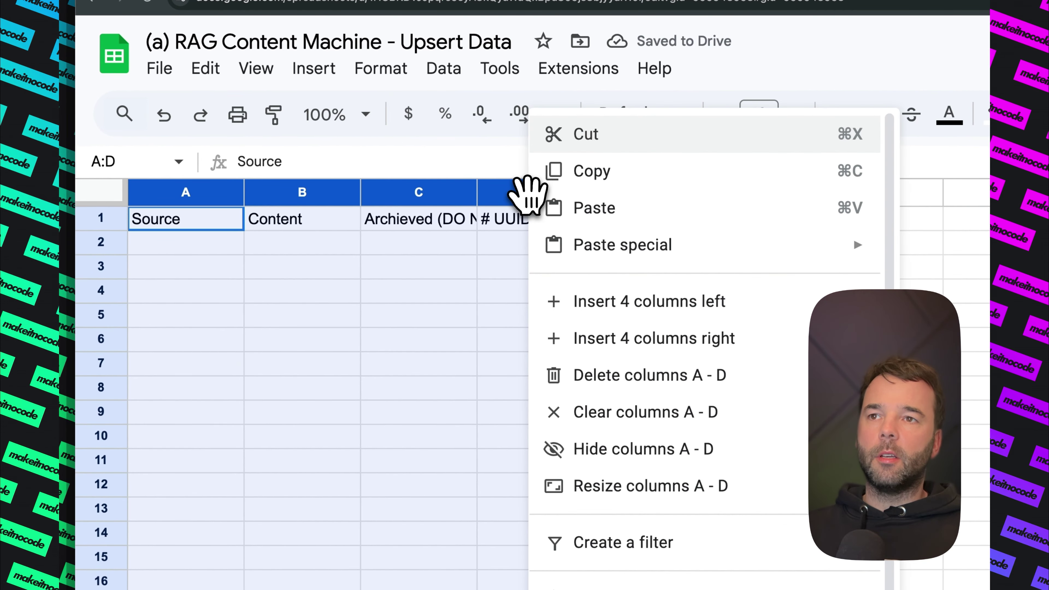
left_click(402, 73)
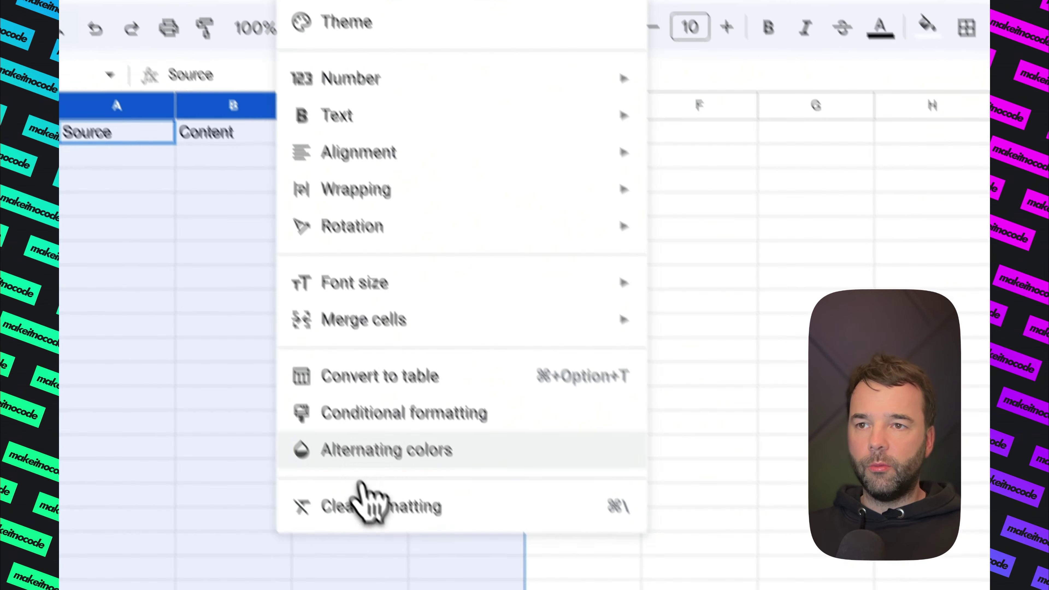
left_click(490, 462)
left_click(555, 241)
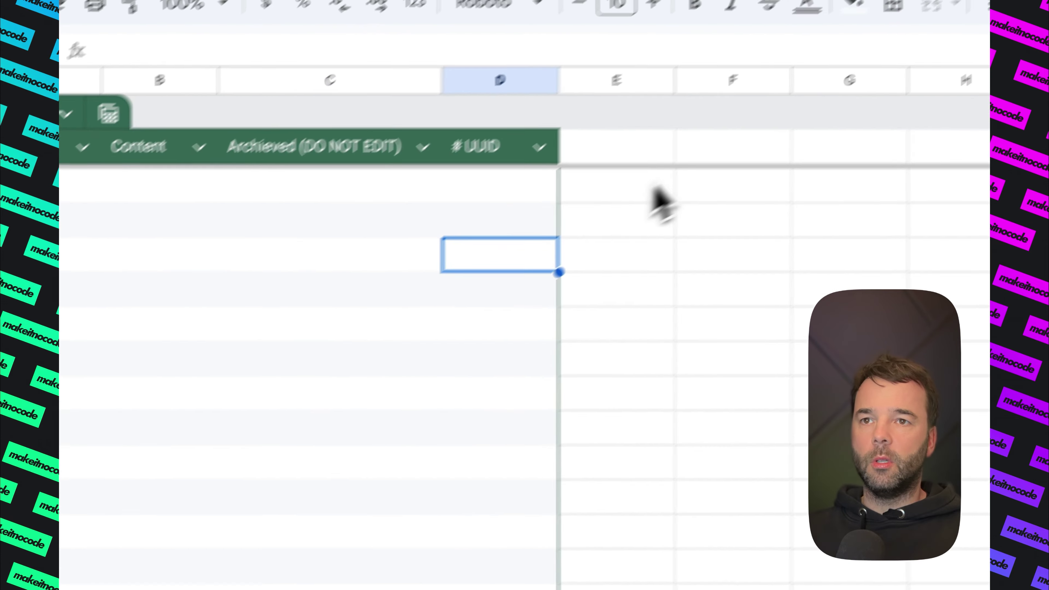
left_click(743, 126)
Set the column type of Archieved (DO NOT EDIT) to Checkbox
left_click(434, 229)
left_click(459, 125)
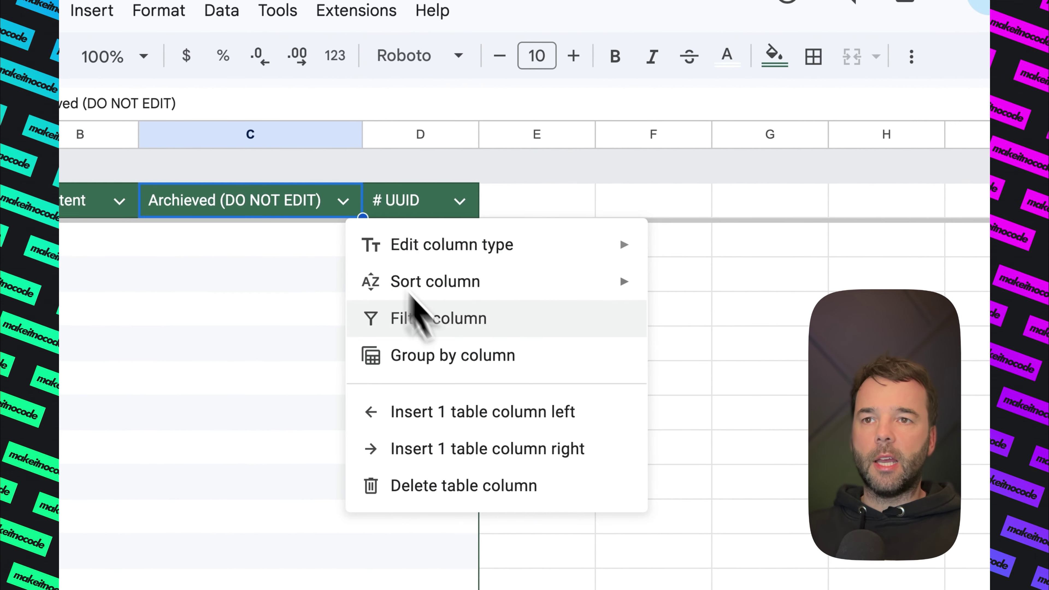
mouse_move(459, 248)
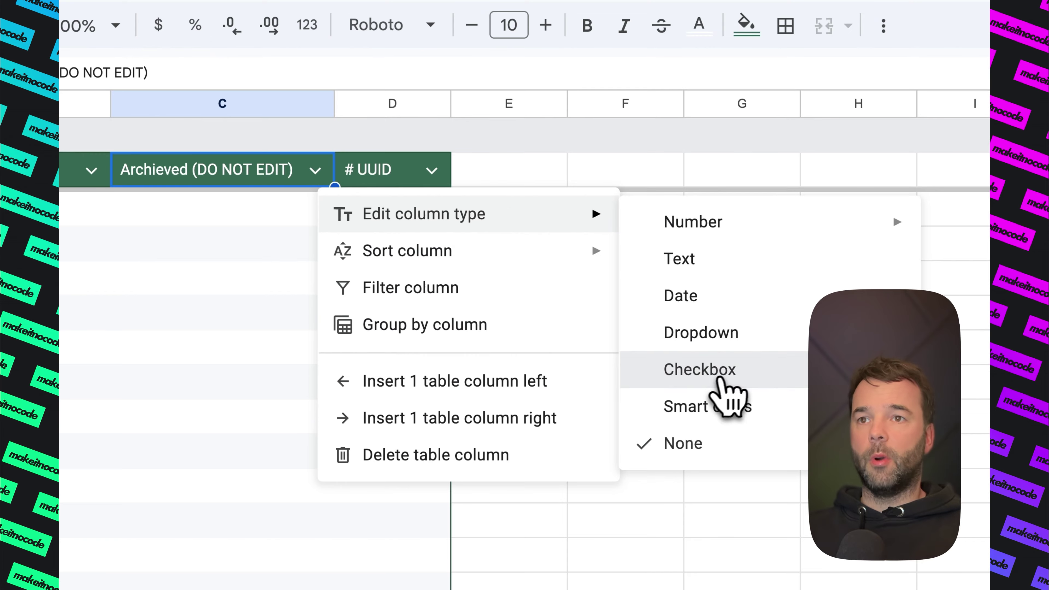
left_click(700, 371)
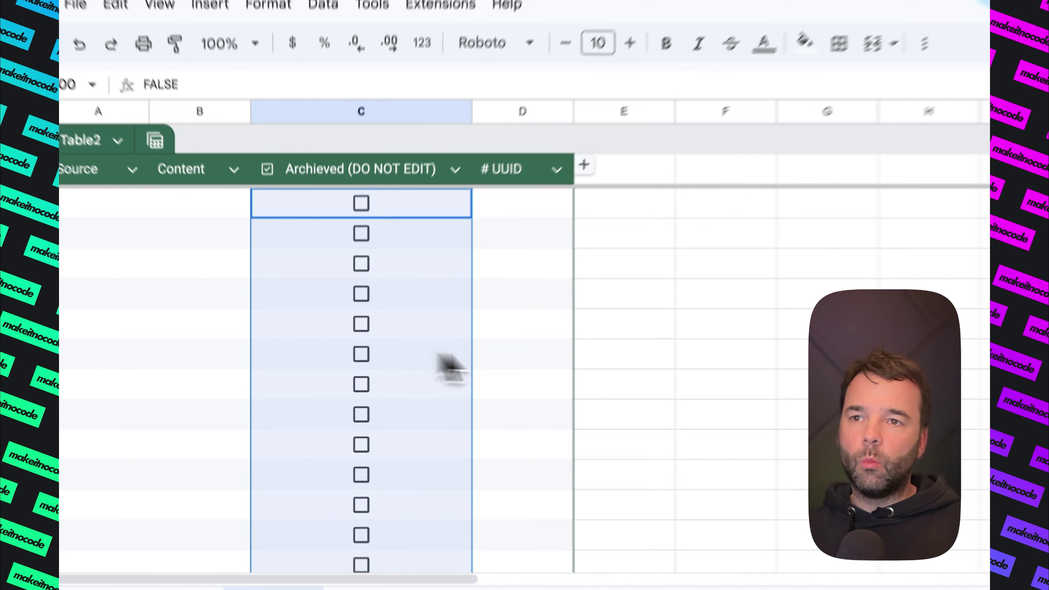
Start a formula in D2 under # UUID with +SEQUENCE(( followed by the COUNTA function
left_click(472, 343)
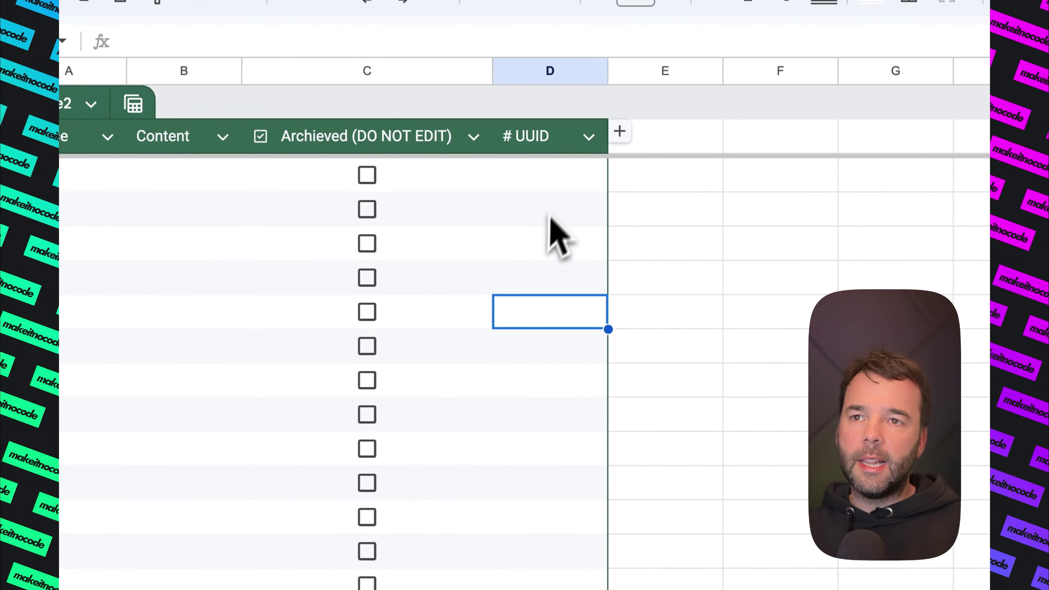
left_click(475, 251)
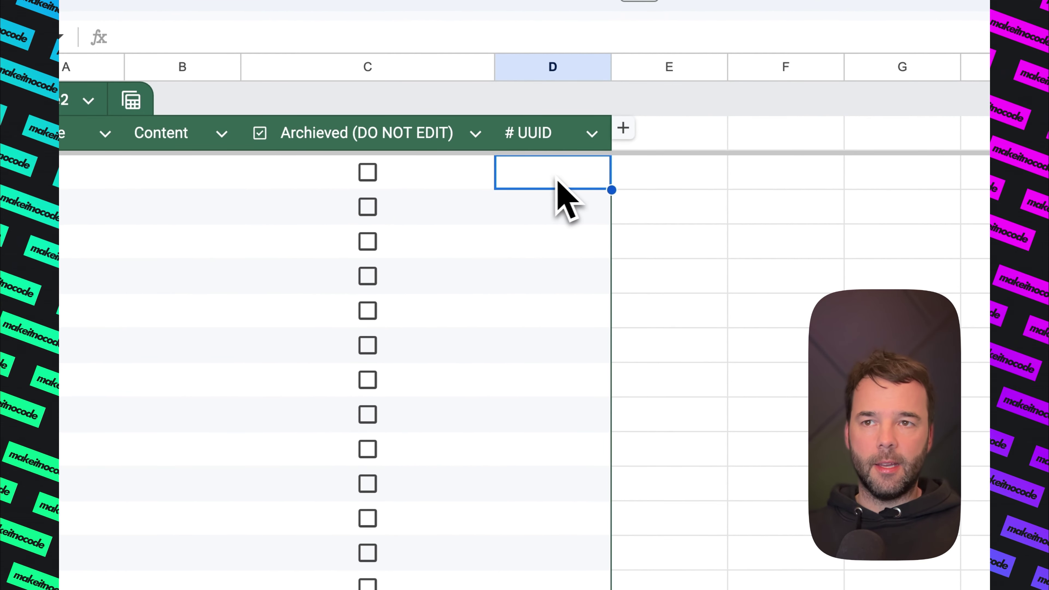
double_click(553, 177)
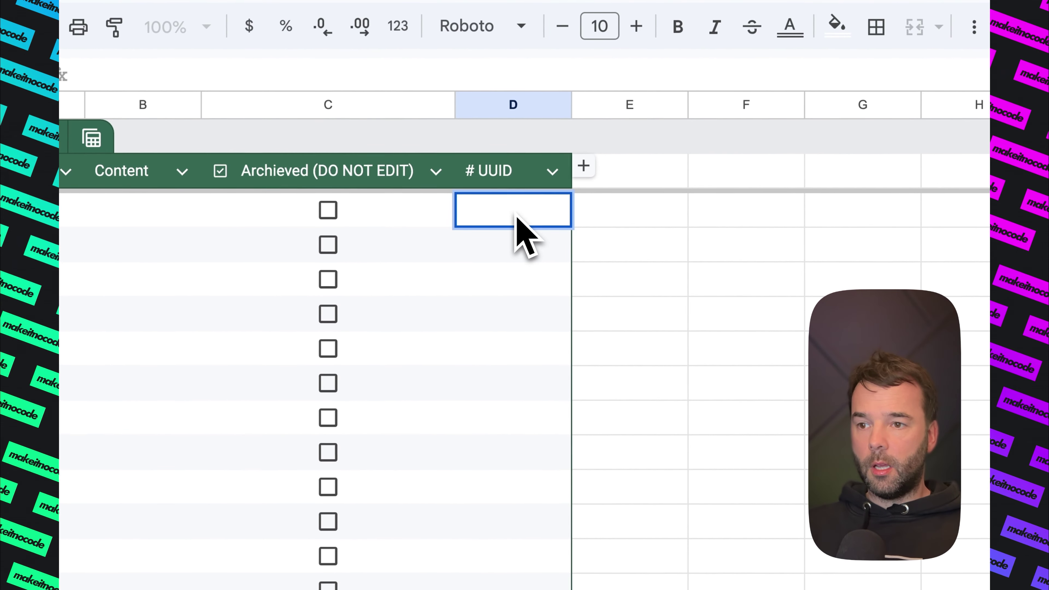
type("+")
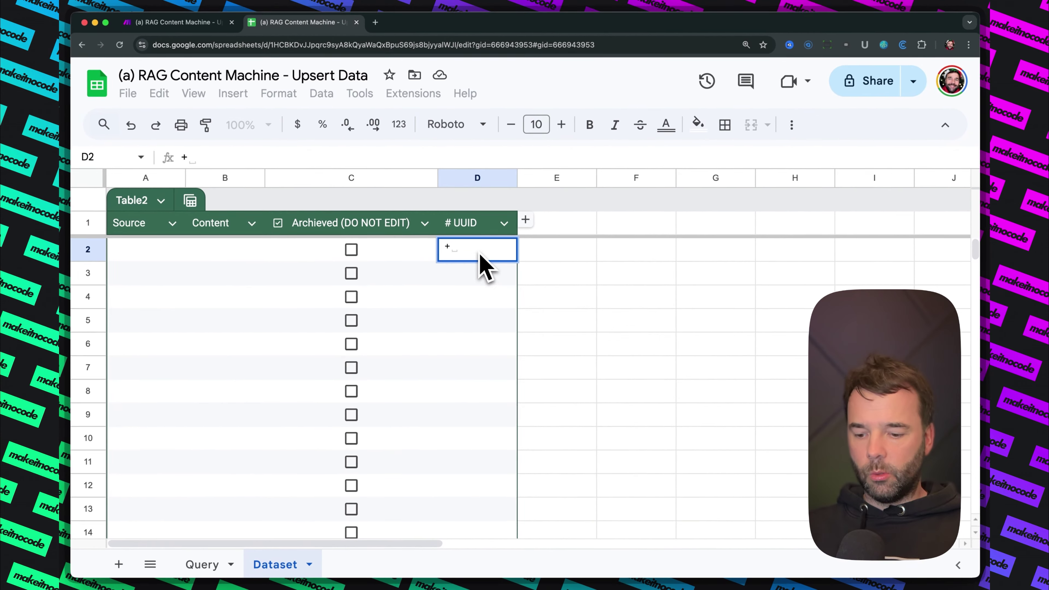
type("seq")
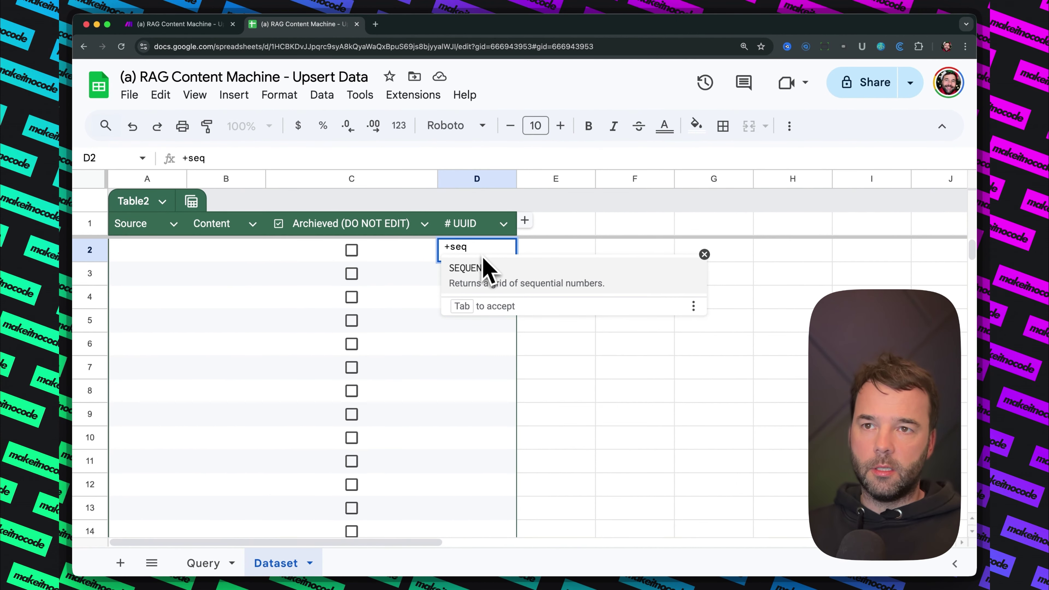
key("Tab")
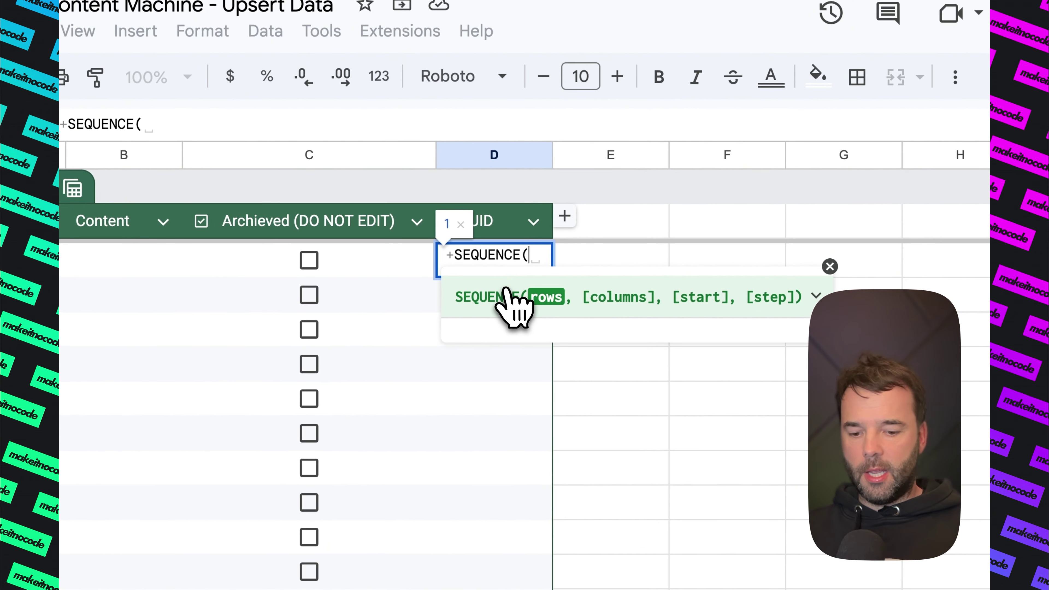
type("(coun")
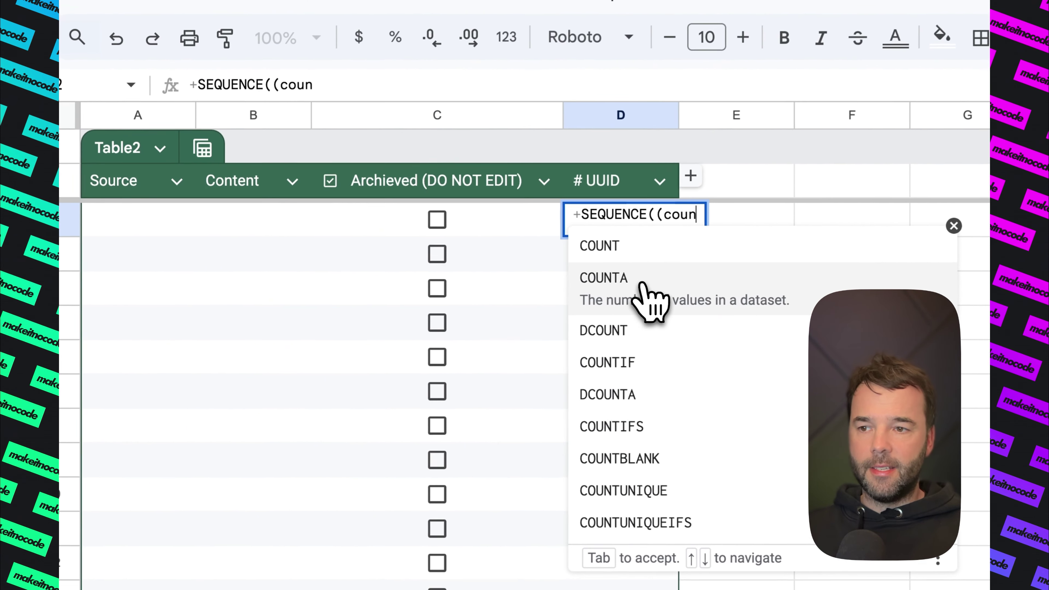
left_click(645, 283)
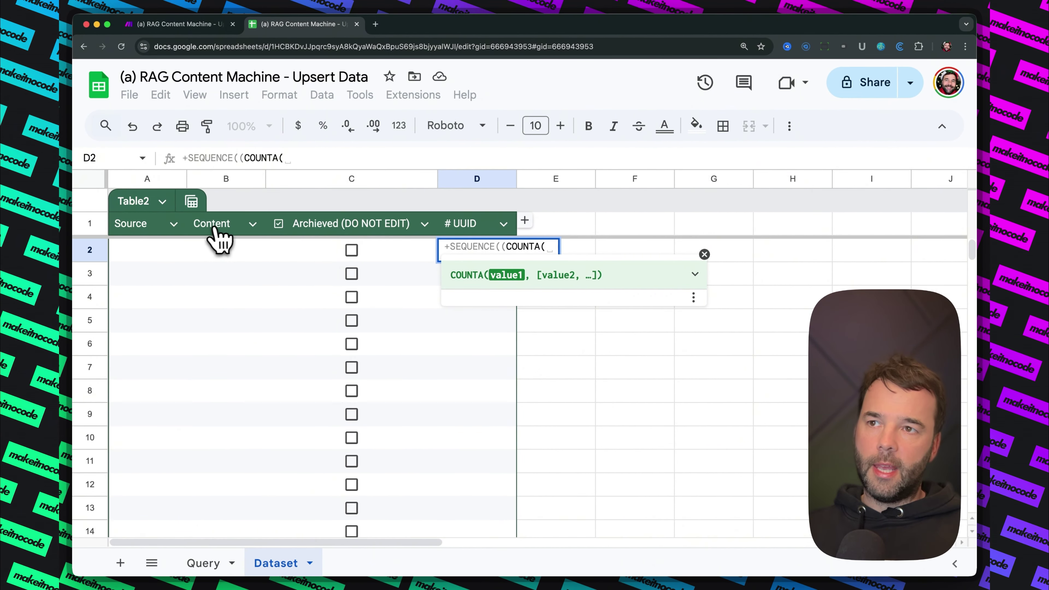
Complete the D2 formula with the range B2:B so it reads +SEQUENCE((COUNTA(B2:B)), and commit it
type("B")
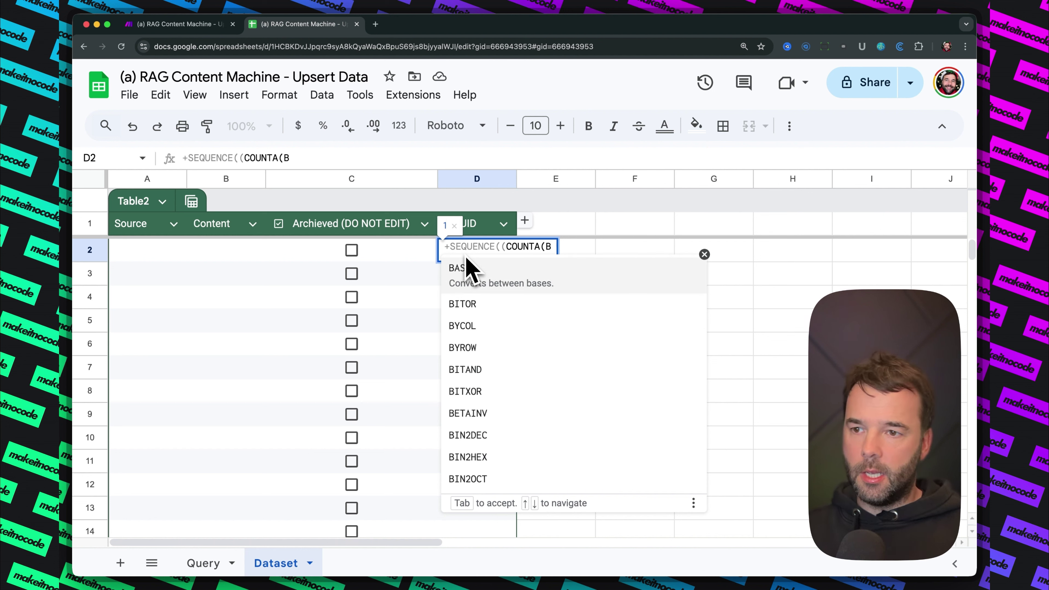
type("2:")
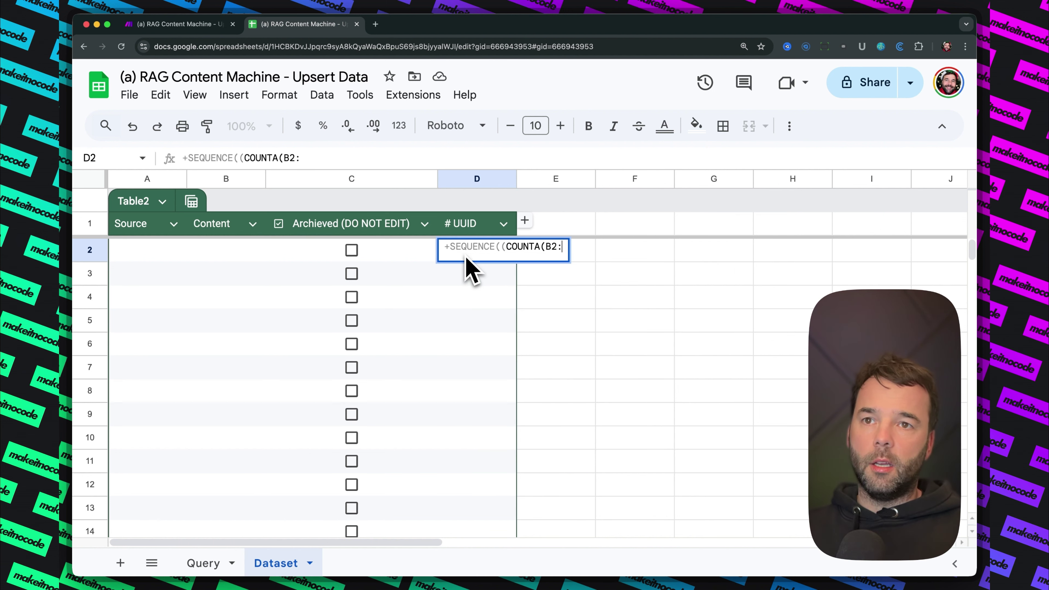
type("B")
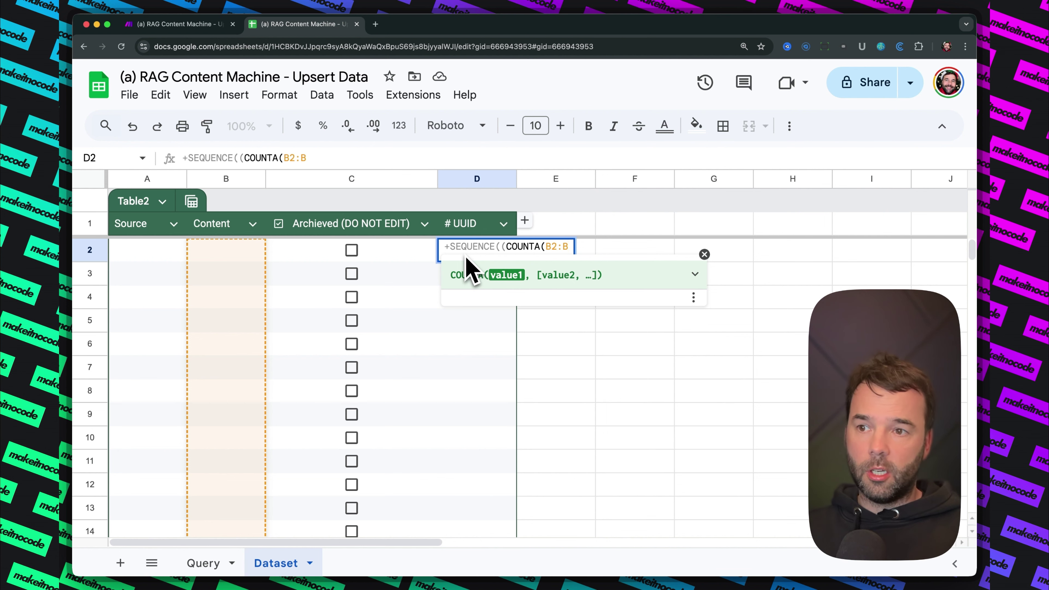
type("))")
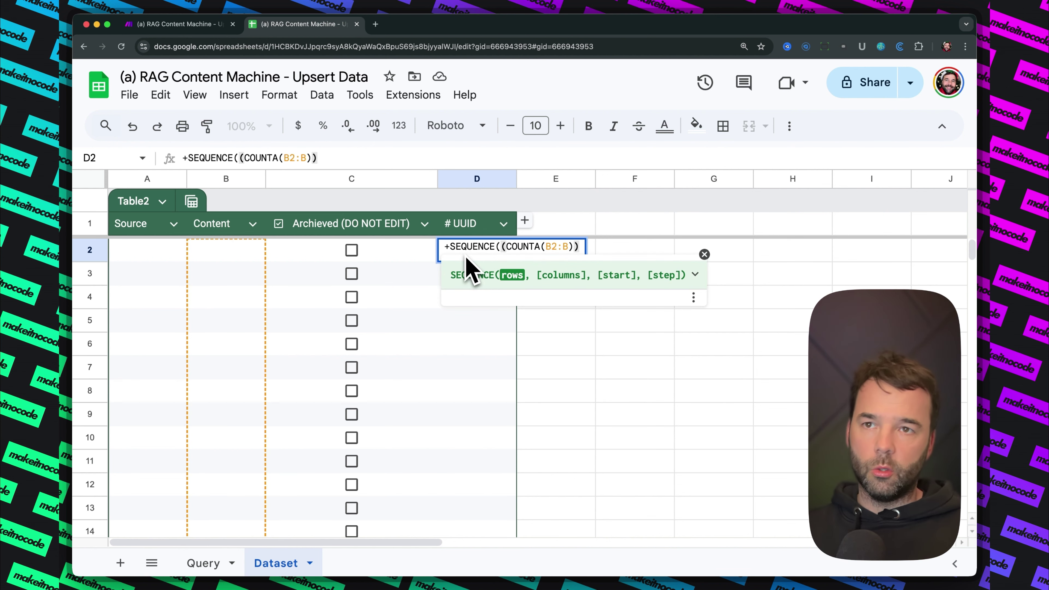
key("Return")
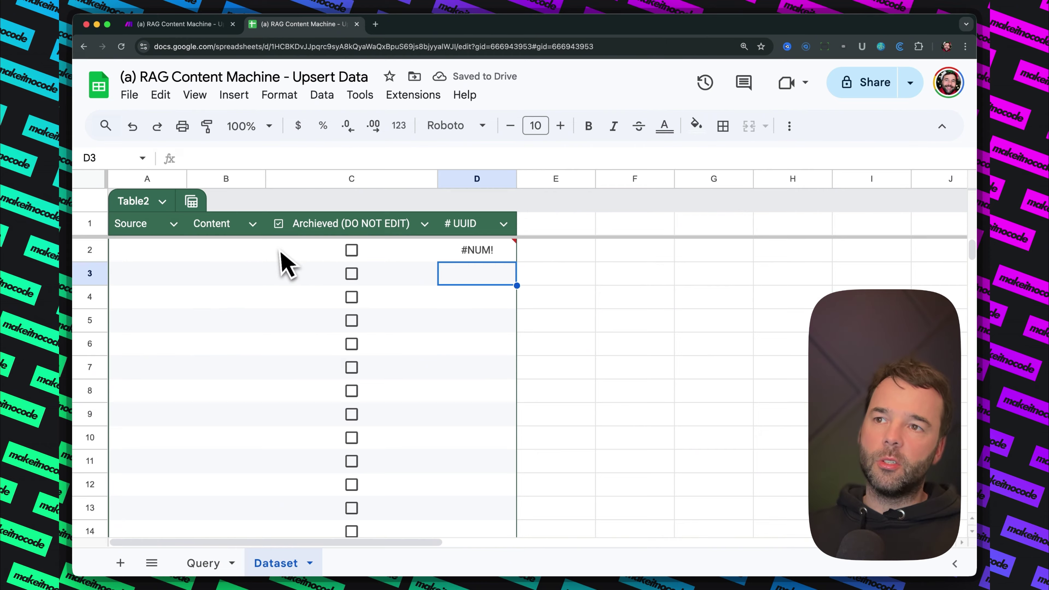
Enter the test value 123 in B2 under Content, reselect that cell, and go to the Query sheet
left_click(241, 252)
type("123")
key("Return")
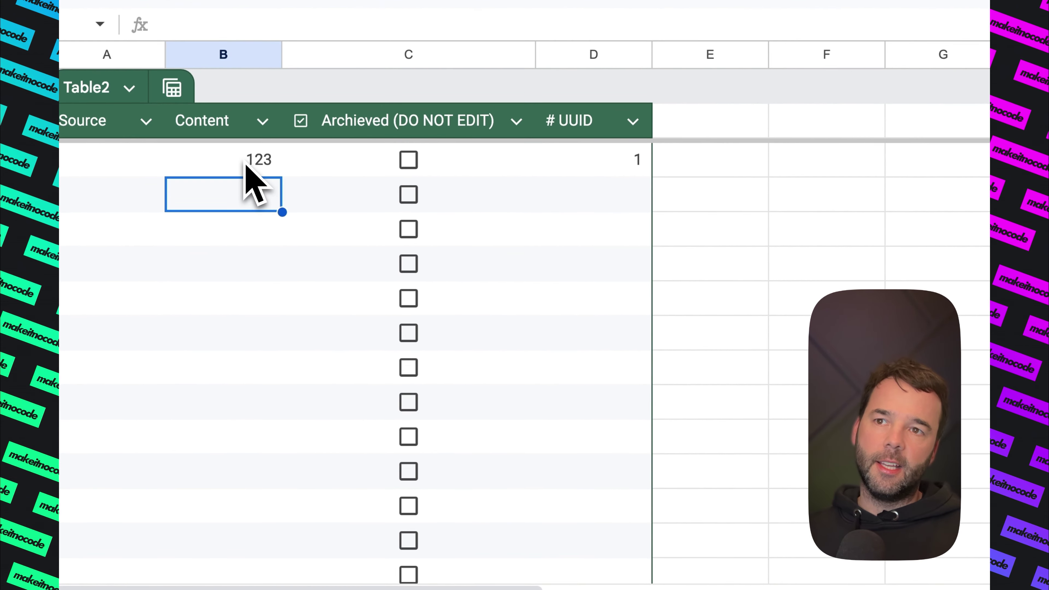
left_click(259, 166)
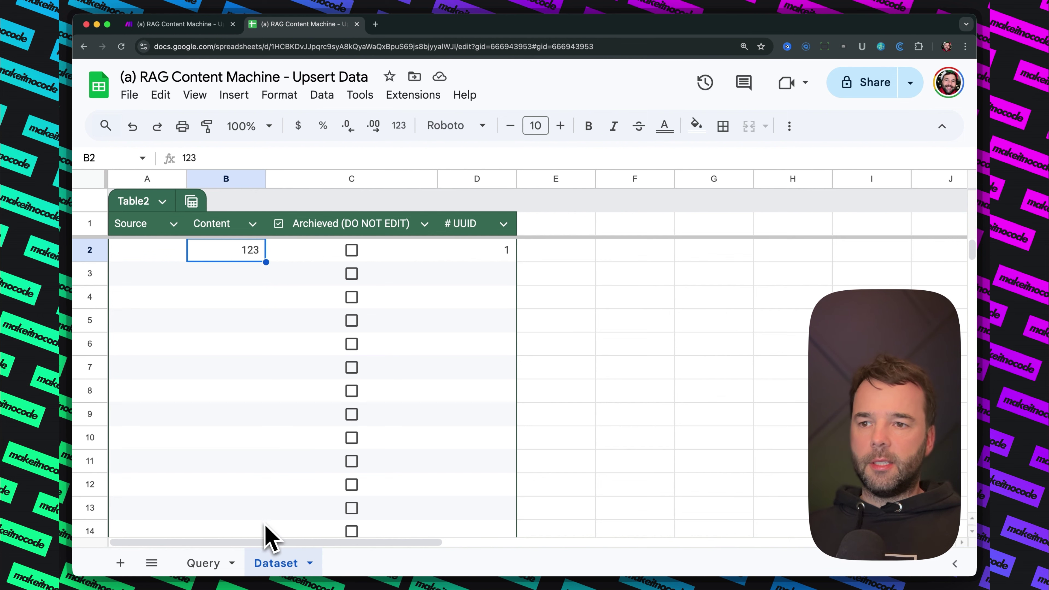
left_click(217, 566)
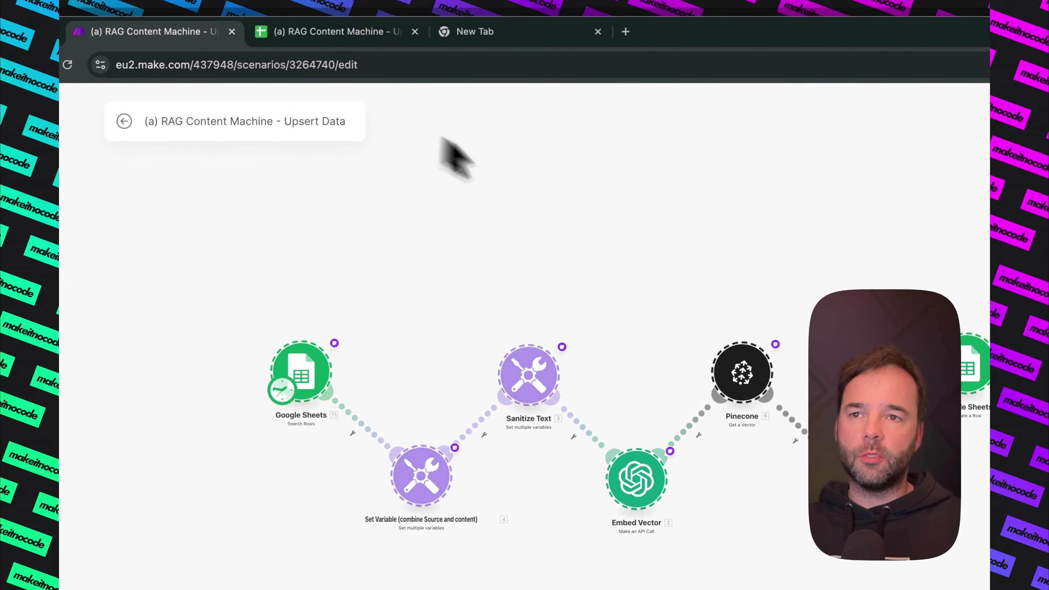
Close the existing Make scenario's browser tab and load make.com/en in the empty tab to start a new scenario
key("super+w")
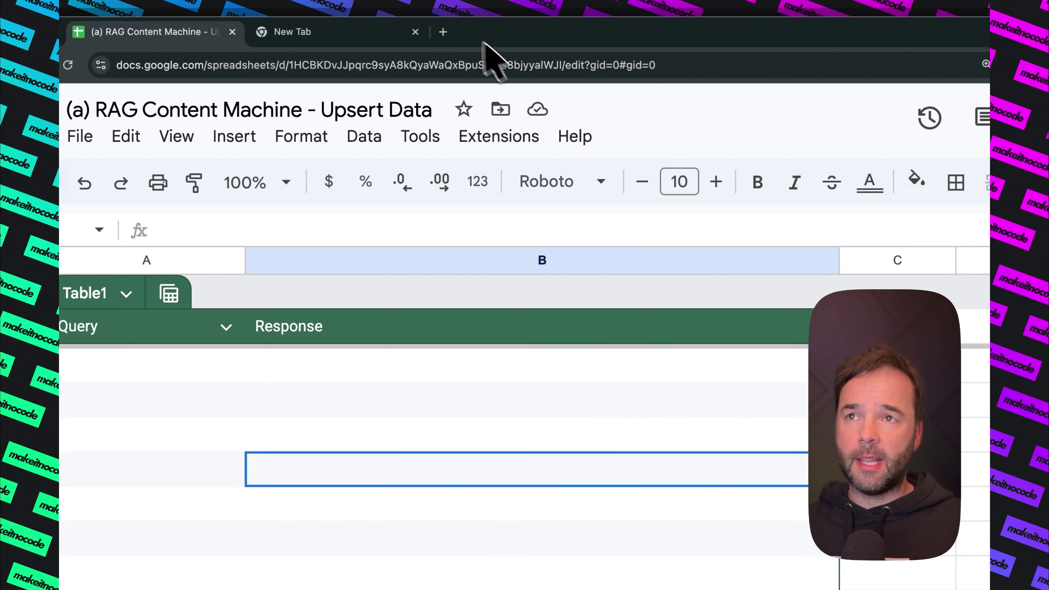
left_click(287, 32)
type("make.com/en")
key("Return")
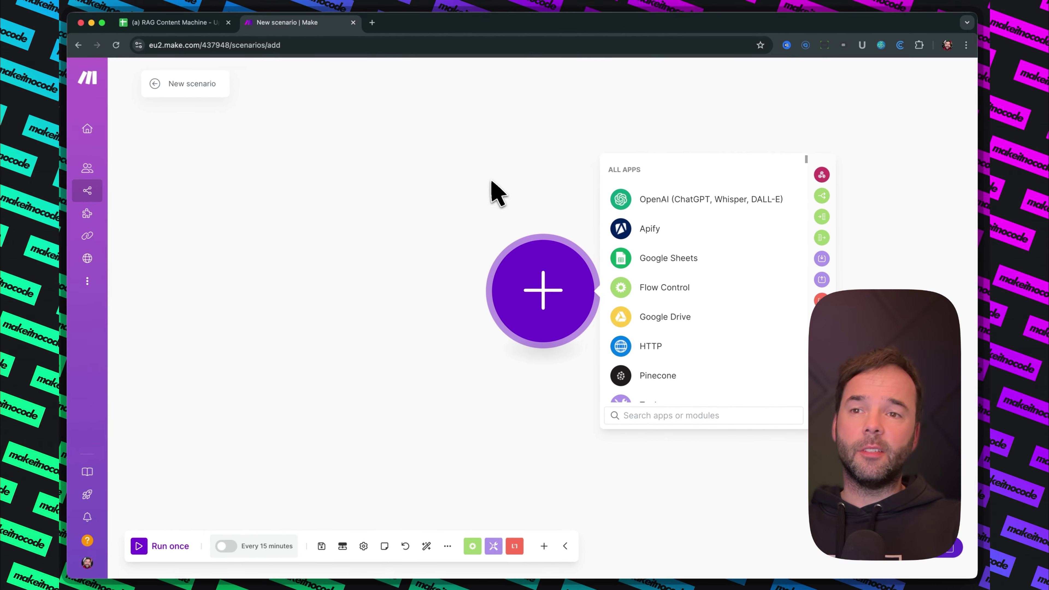
Switch from the new Make scenario back to the RAG Content Machine spreadsheet in Google Sheets
left_click_drag(338, 185, 428, 175)
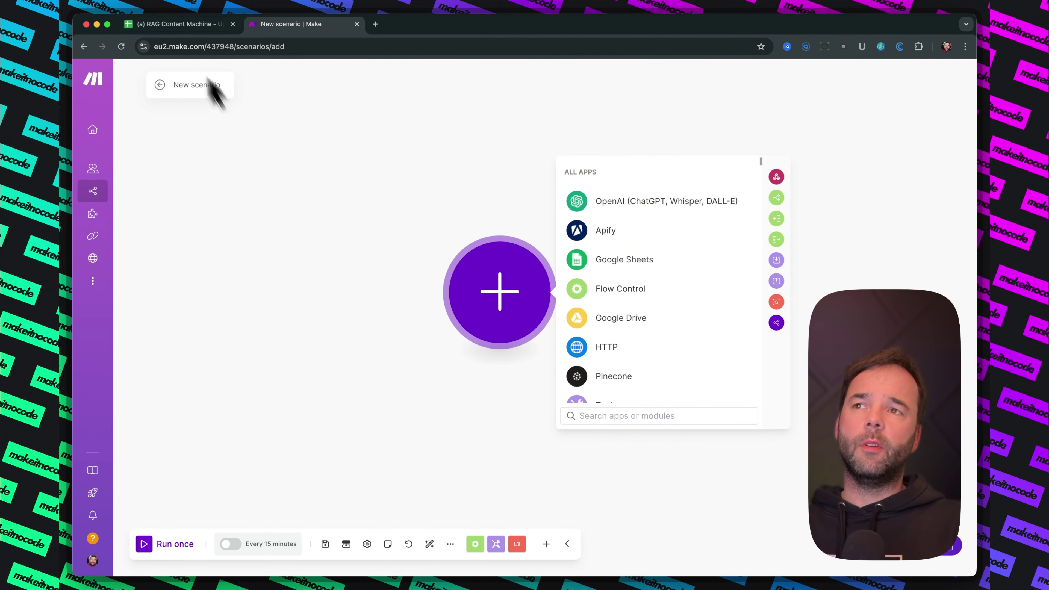
left_click(178, 25)
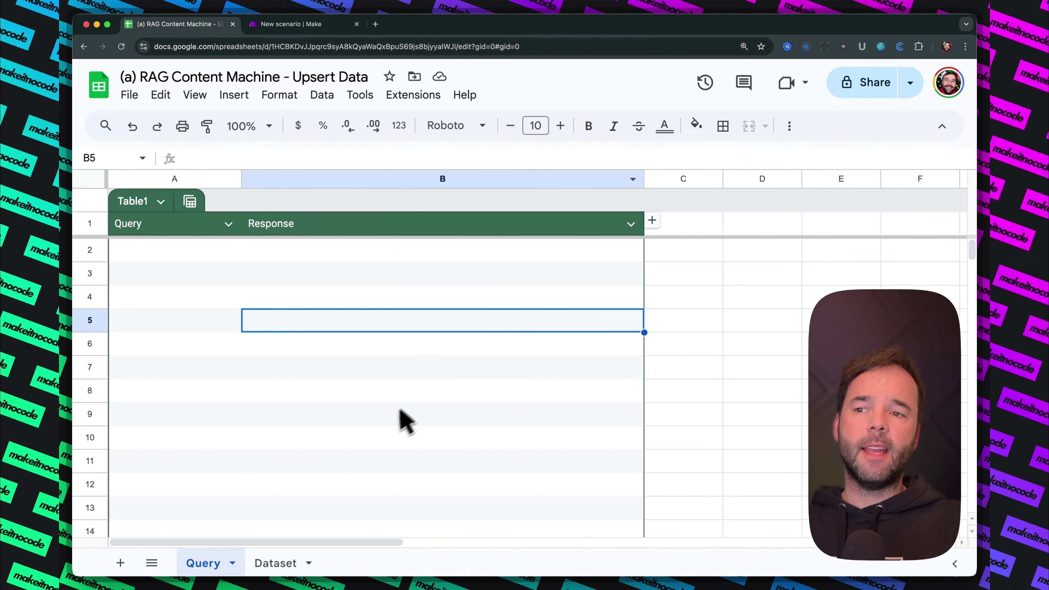
Clear the test value from B2 under Content on the Dataset sheet
left_click(276, 563)
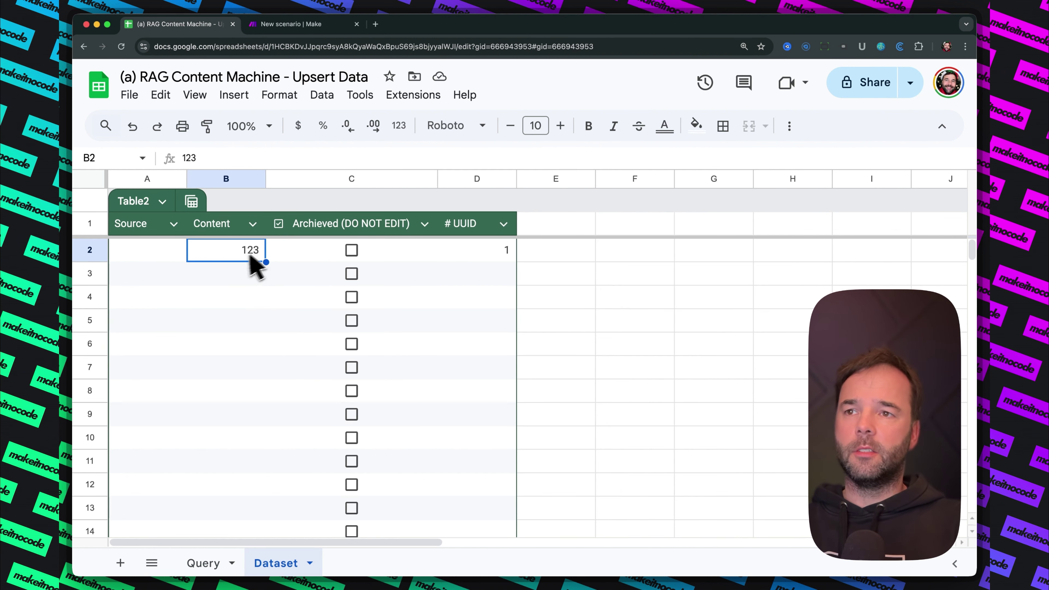
left_click(466, 252)
key("Delete")
left_click(194, 296)
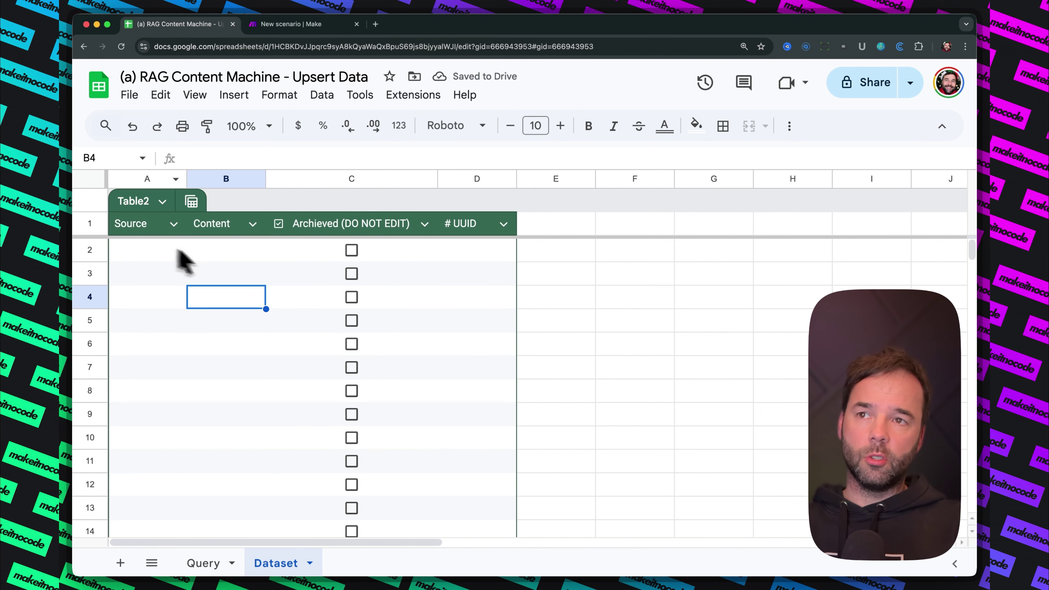
Switch to the new Make scenario and add a Google Sheets Search Rows module as its first module
left_click(272, 26)
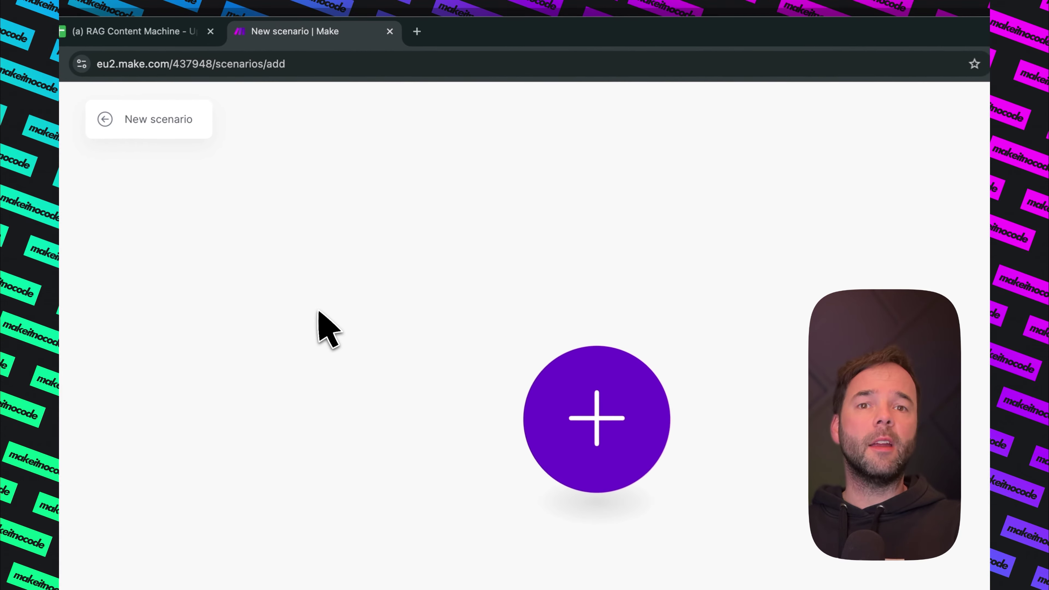
left_click(518, 376)
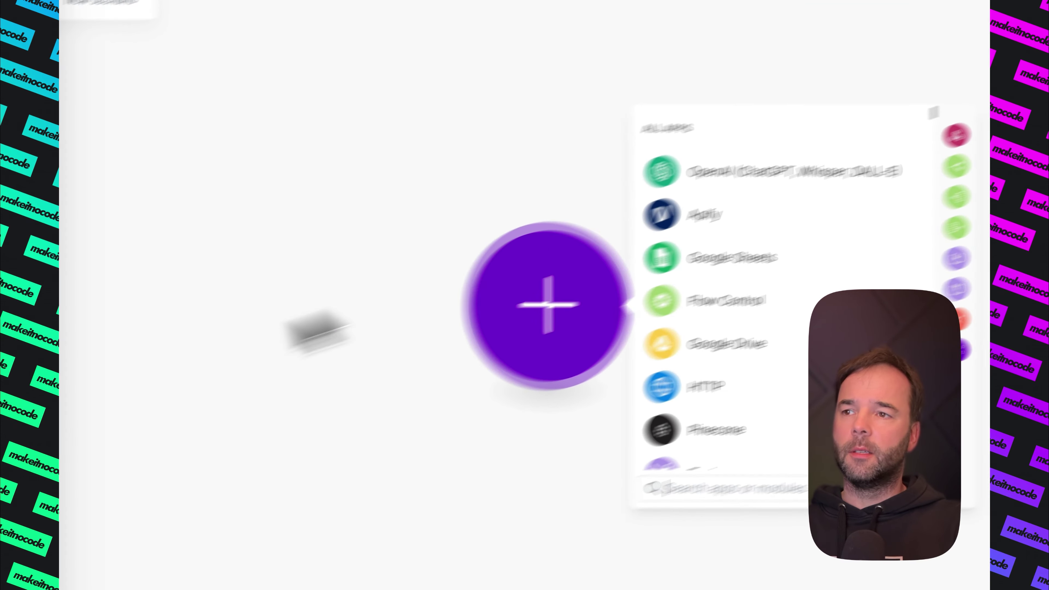
left_click(702, 258)
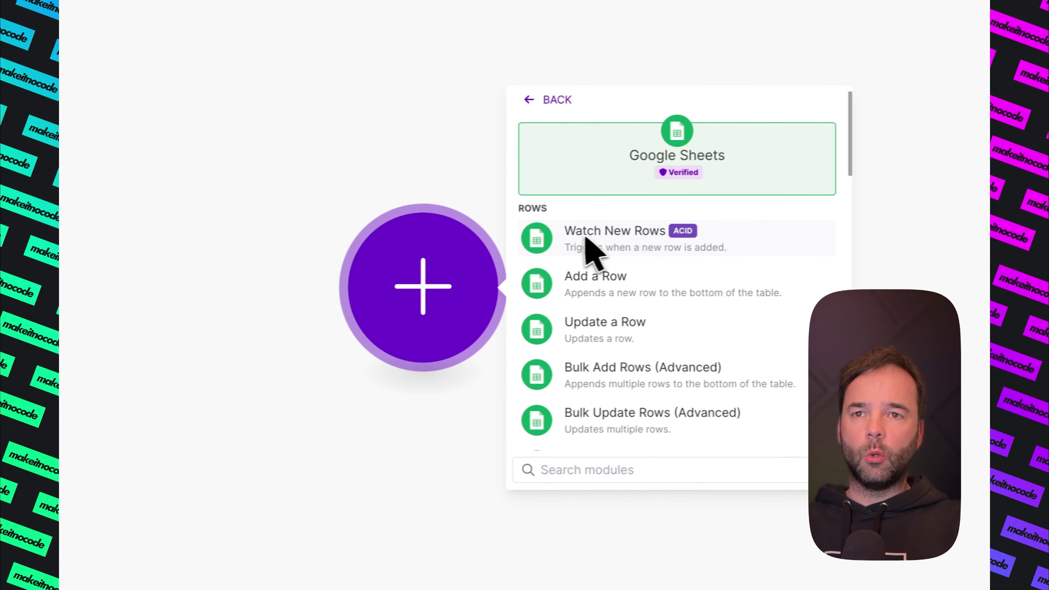
type("search")
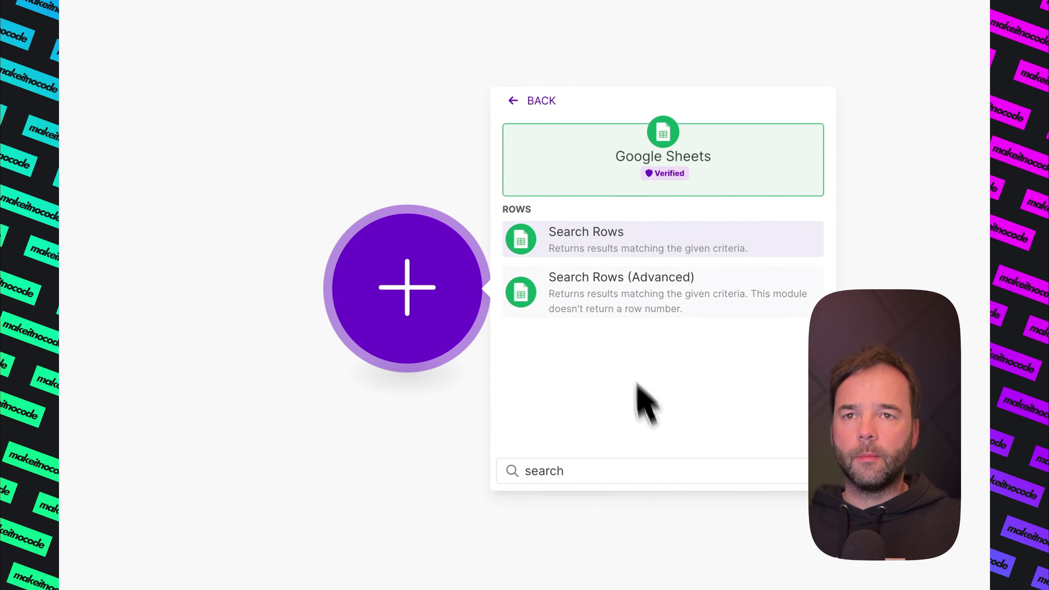
left_click(599, 239)
Set the module's connection to Google Docs | Makeitnocode and its spreadsheet to (a) RAG Content Machine - Upsert Data
left_click(620, 169)
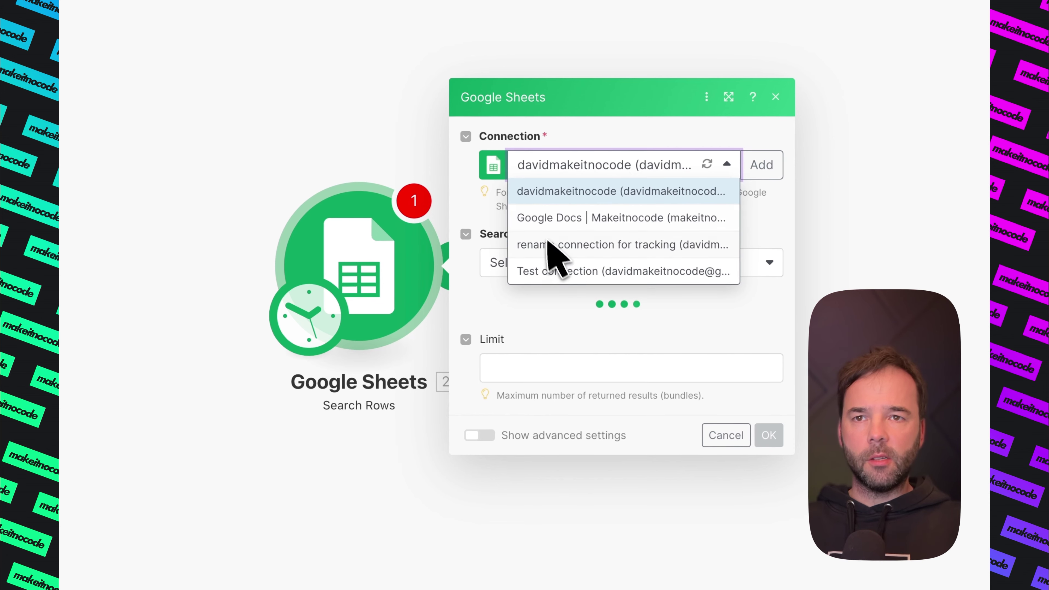
left_click(551, 218)
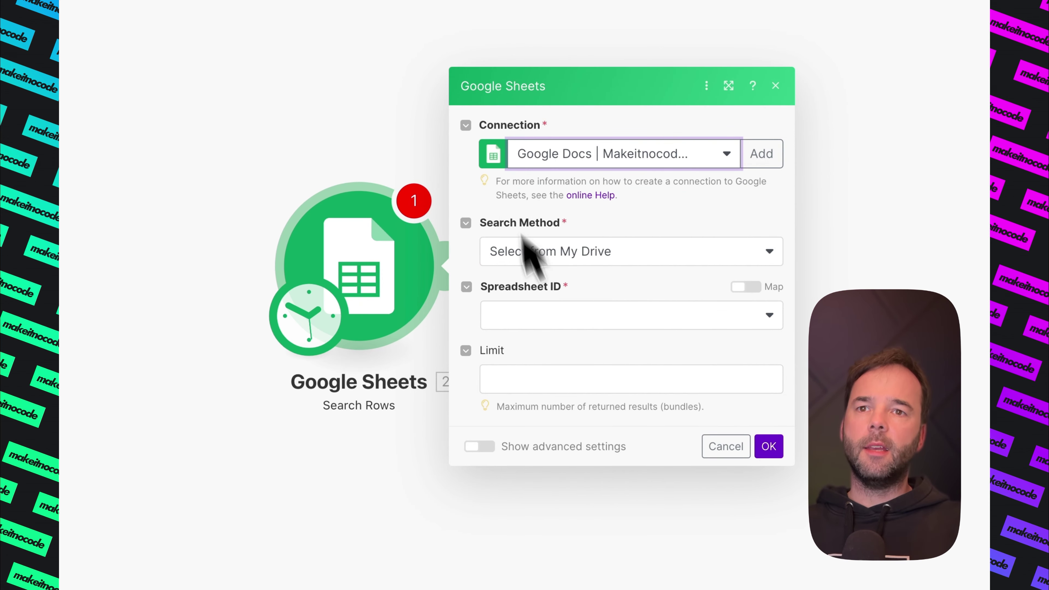
left_click(594, 323)
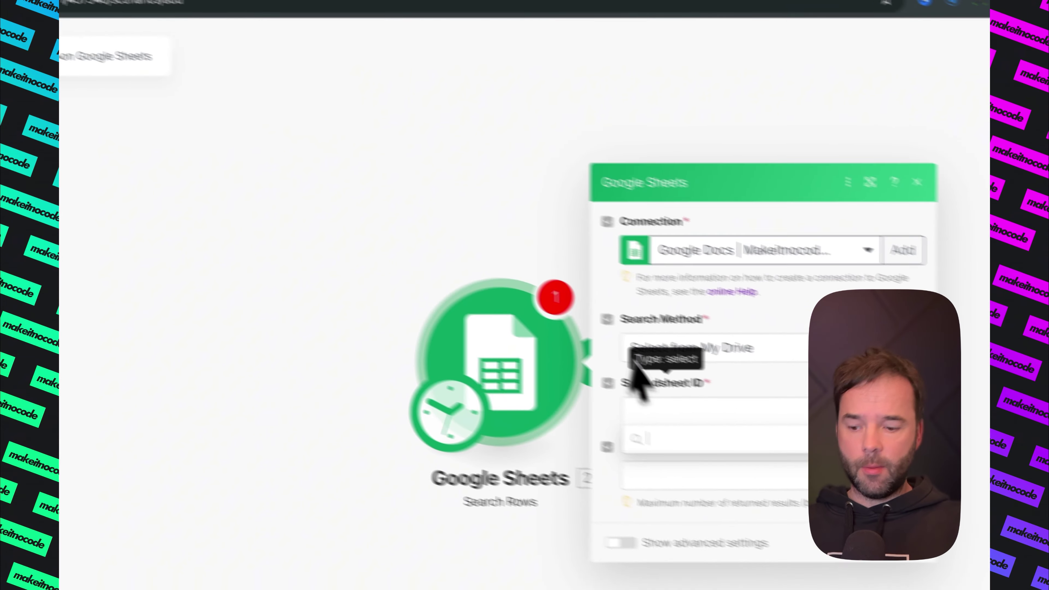
left_click(619, 393)
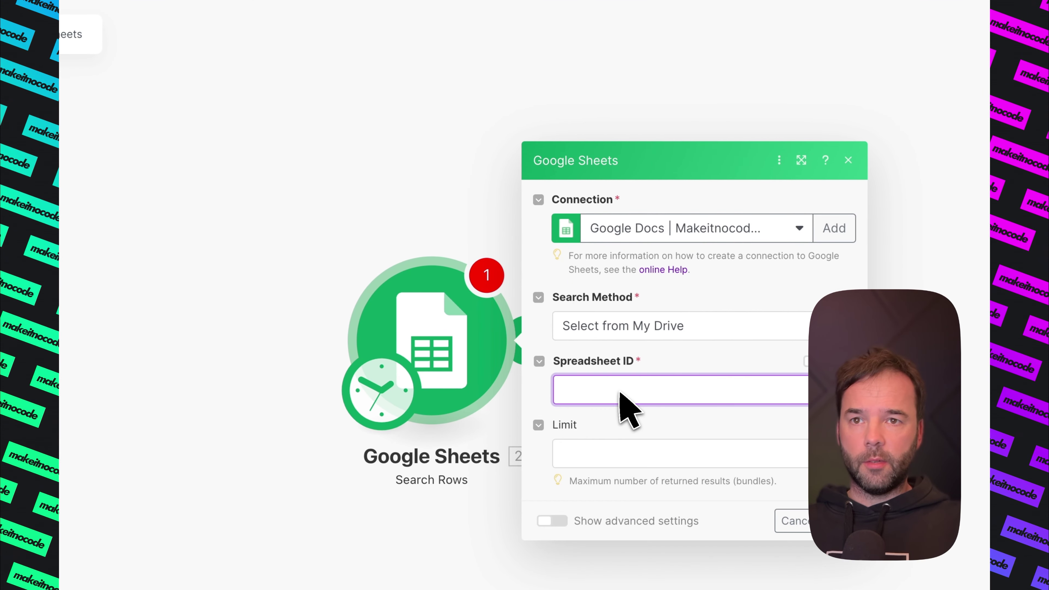
left_click(616, 402)
type("rag")
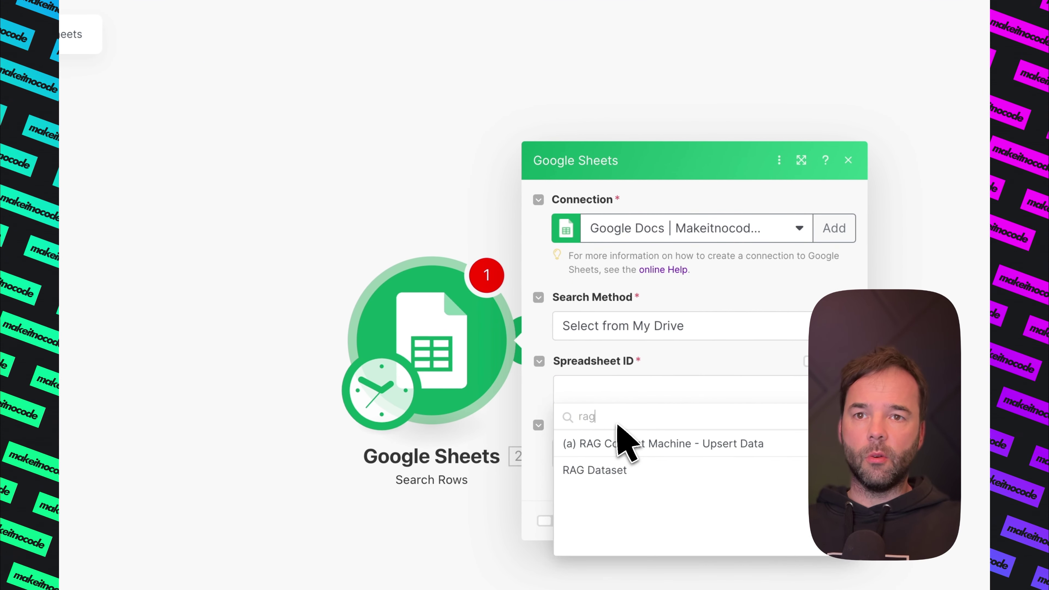
left_click(618, 438)
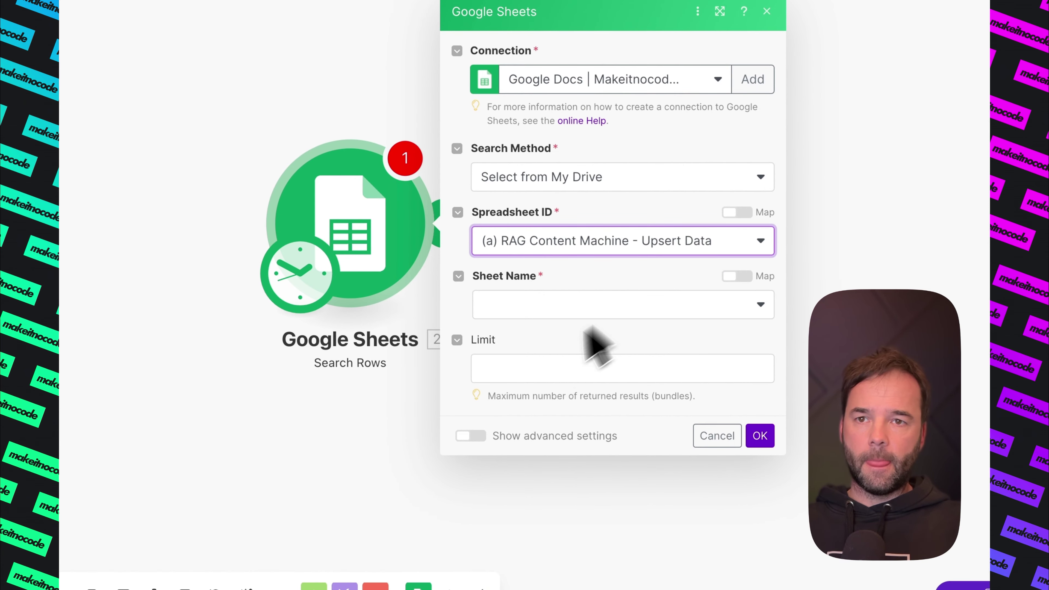
Set the sheet name to Dataset and the column range to A-Z
left_click(505, 314)
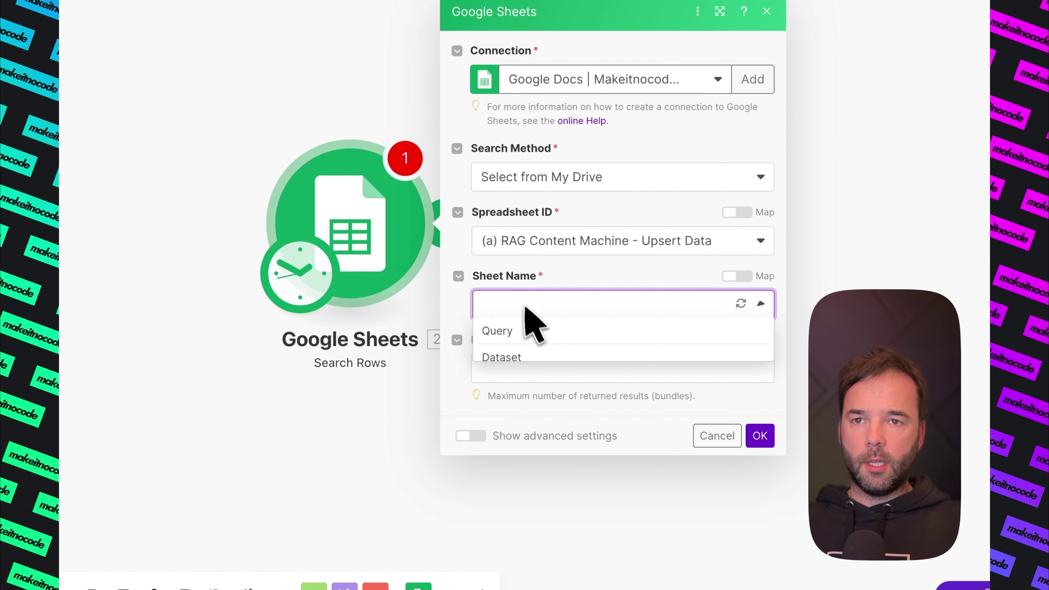
left_click(541, 358)
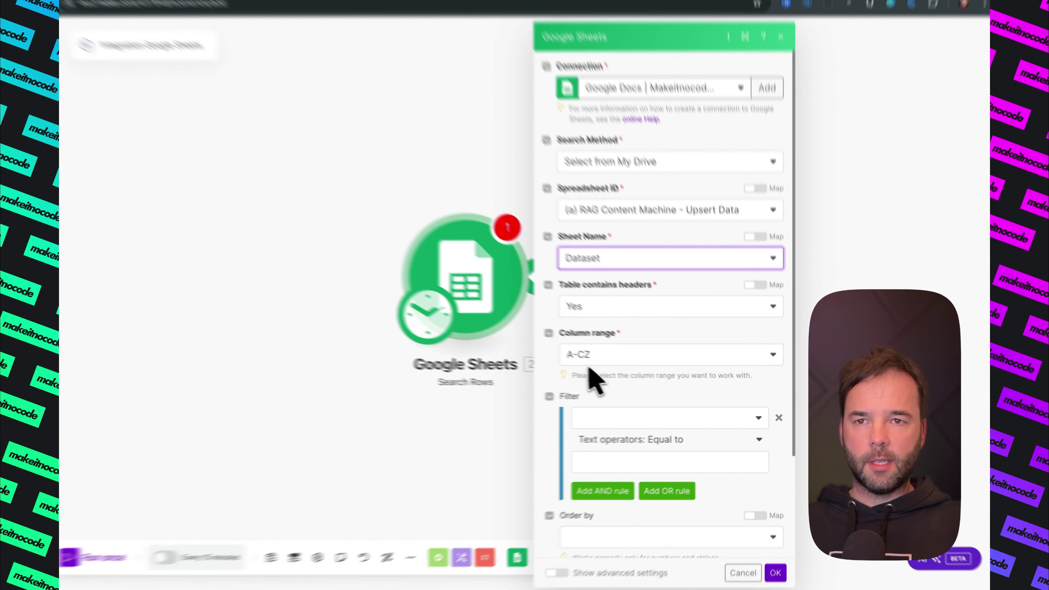
left_click(594, 358)
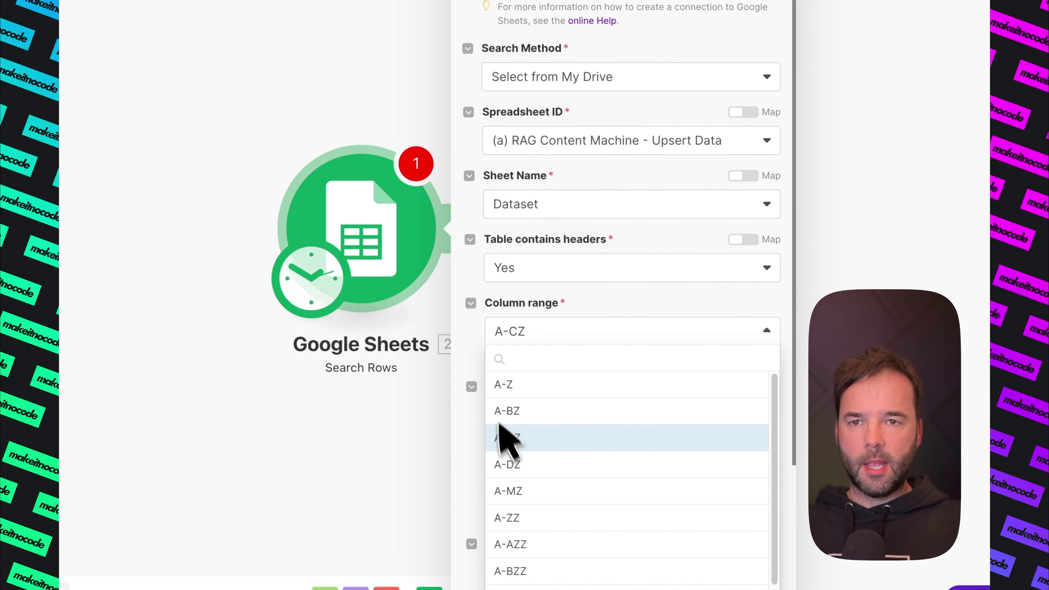
left_click(516, 384)
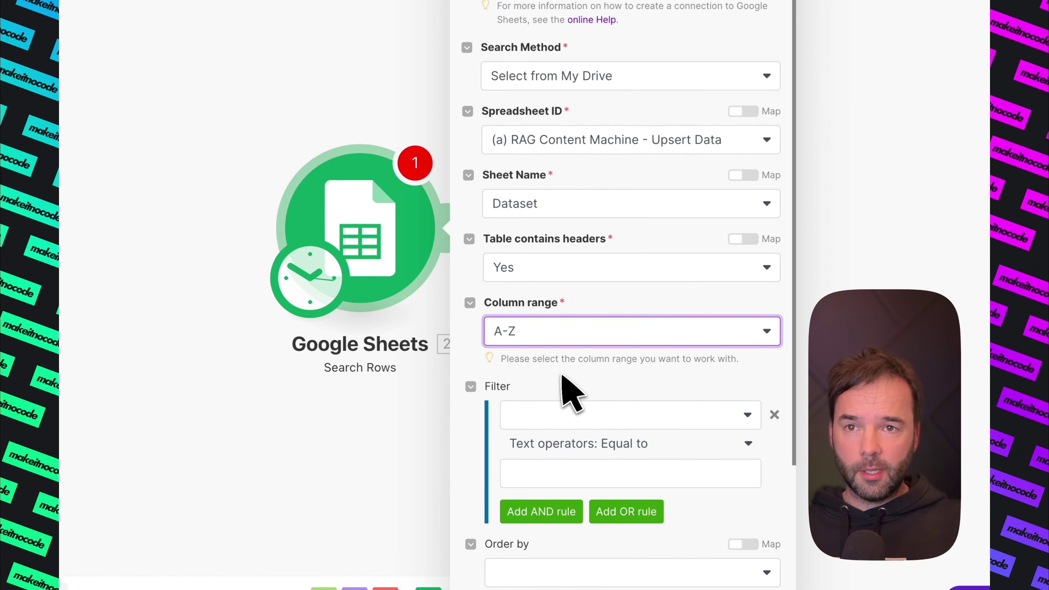
Filter the rows on Archieved (DO NOT EDIT) (C) equal to FALSE and confirm the module settings
left_click(590, 413)
scroll(677, 442, "down", 4)
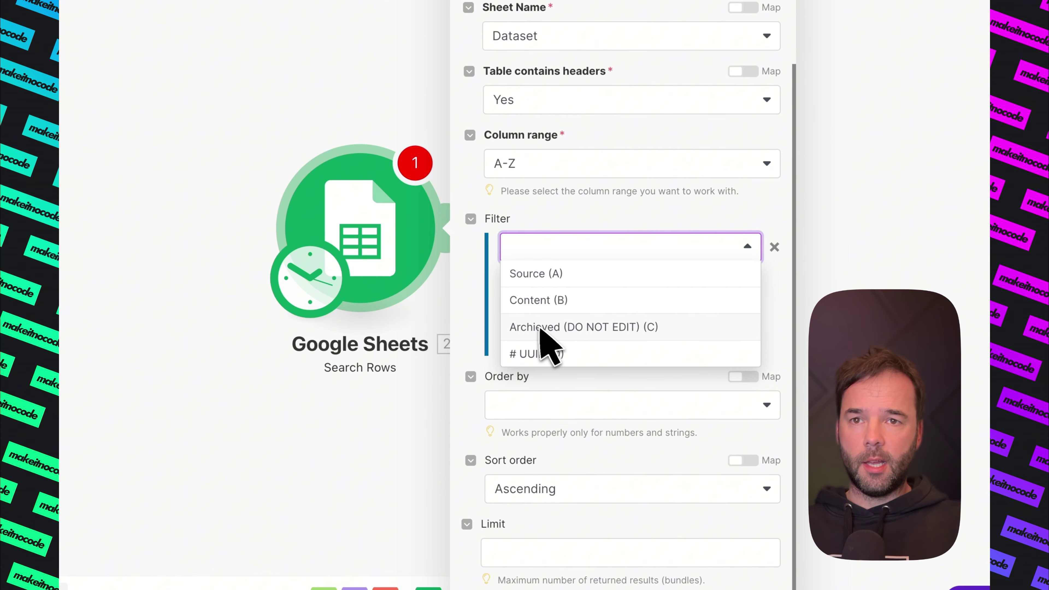
left_click(615, 329)
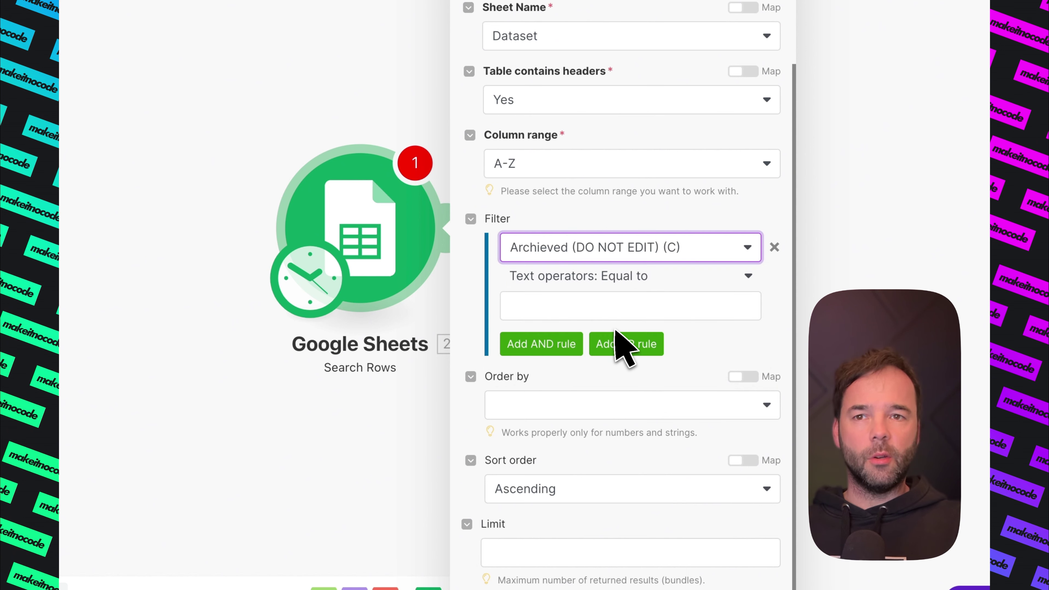
left_click(602, 307)
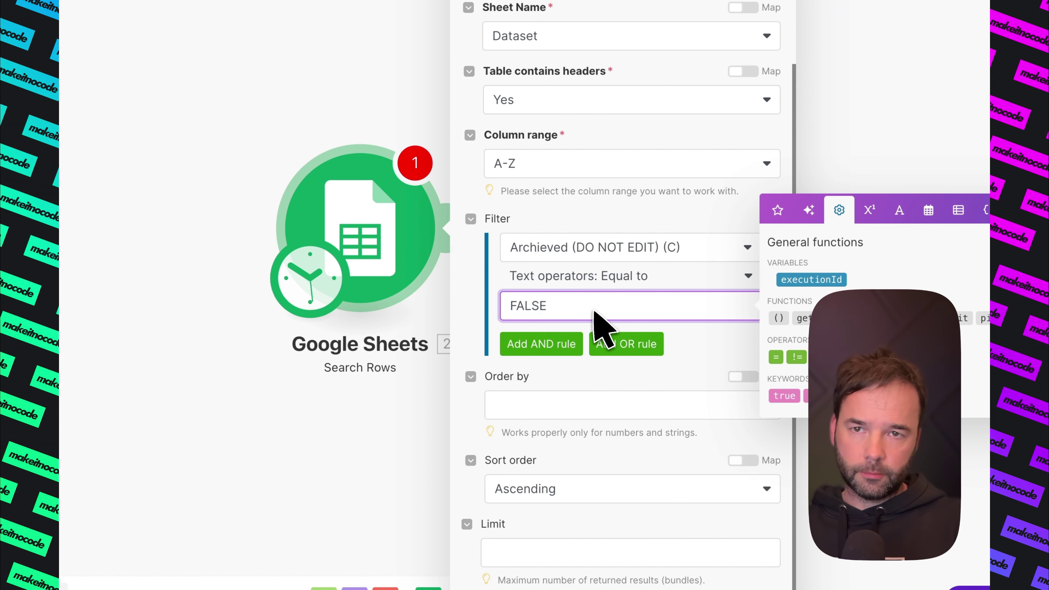
left_click(653, 379)
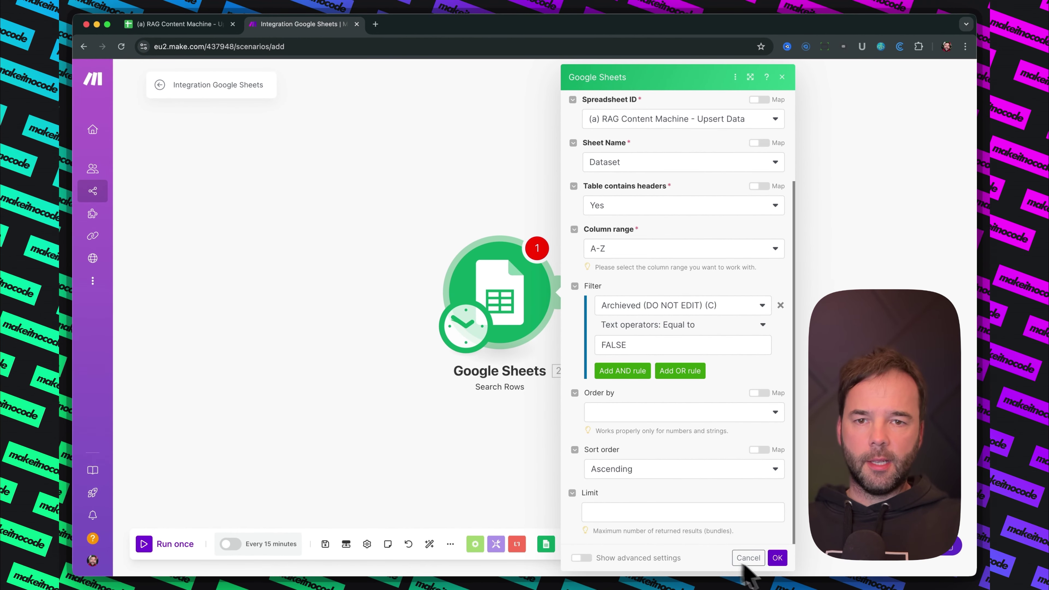
left_click(777, 557)
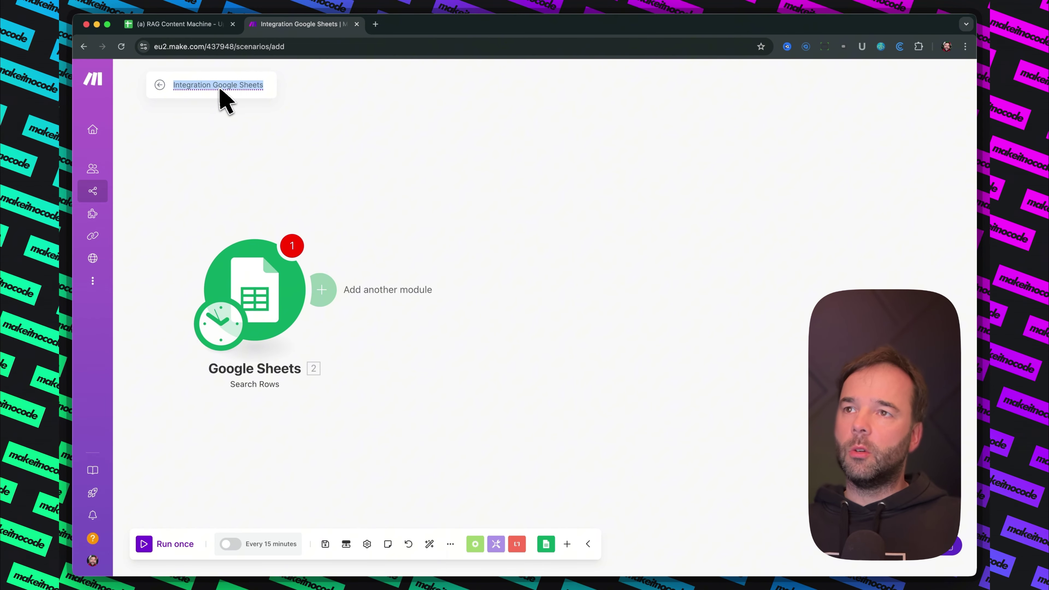
Copy the spreadsheet's title in Google Sheets and rename the Make scenario (a) RAG Content Machine - Upsert Data--
left_click(199, 27)
left_click(249, 80)
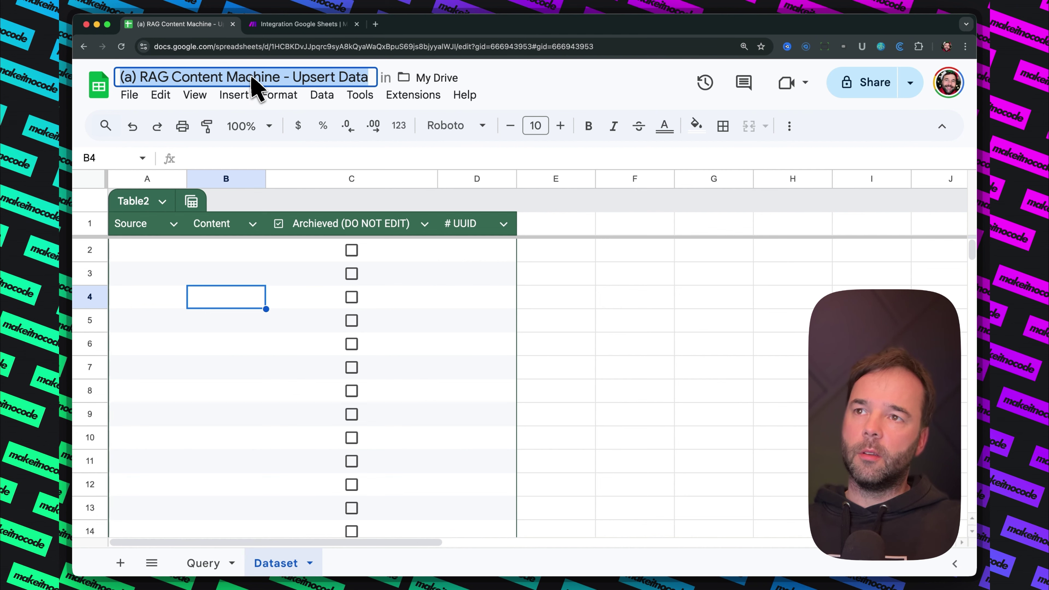
left_click(298, 25)
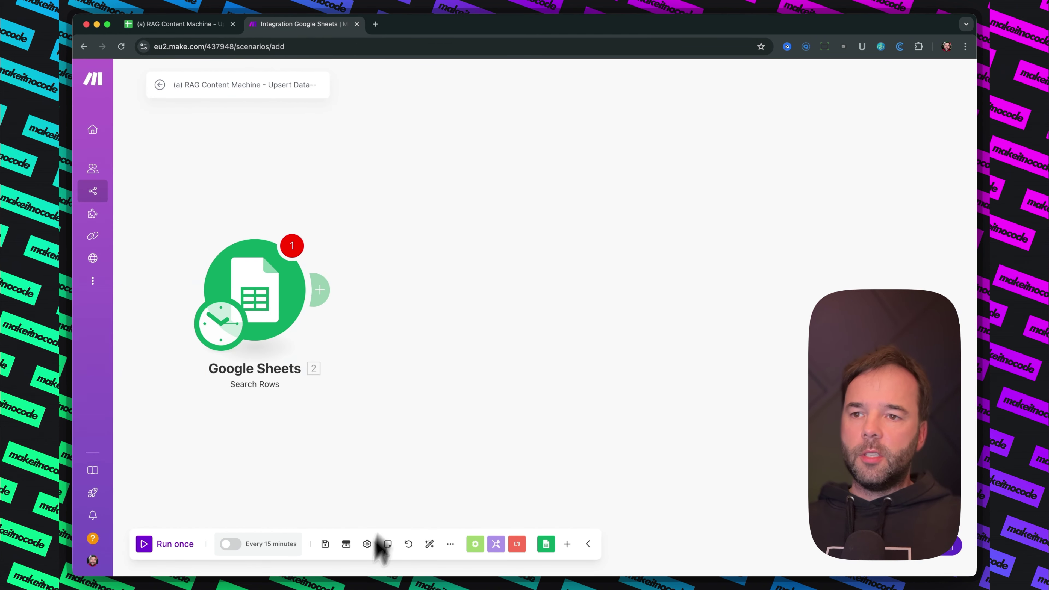
Start saving the scenario, cancel the save dialog, and reconfirm the Search Rows module's settings
left_click(325, 544)
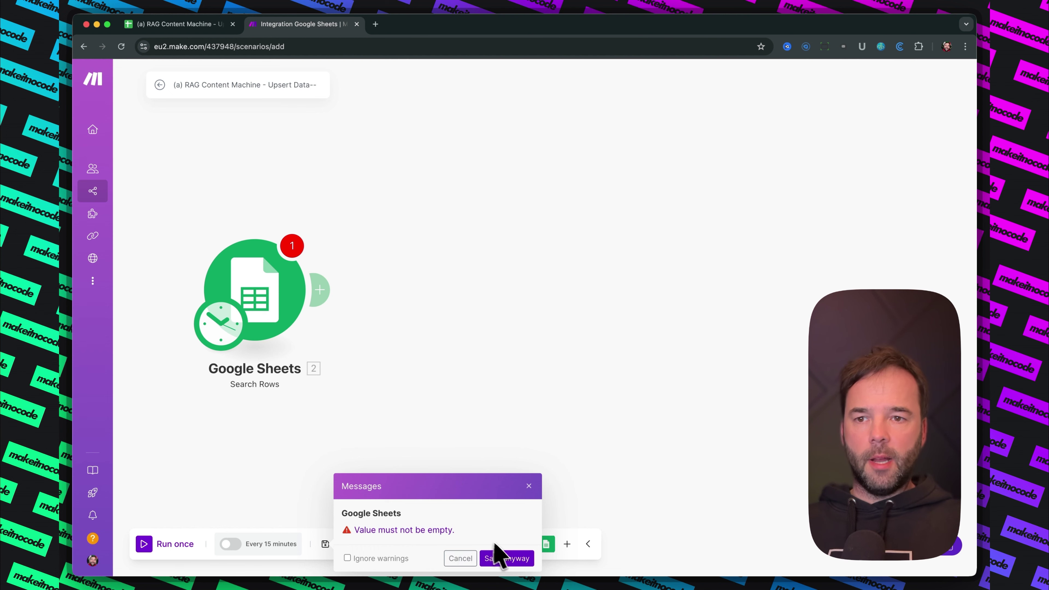
left_click(460, 558)
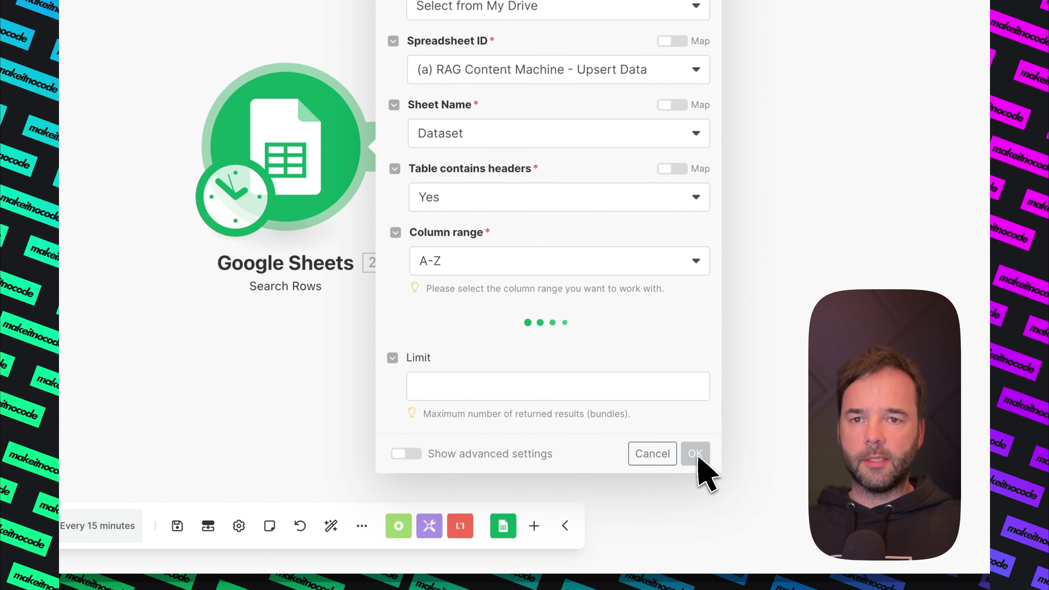
left_click(696, 455)
Add a Tools Set multiple variables module after the Search Rows module
left_click(474, 289)
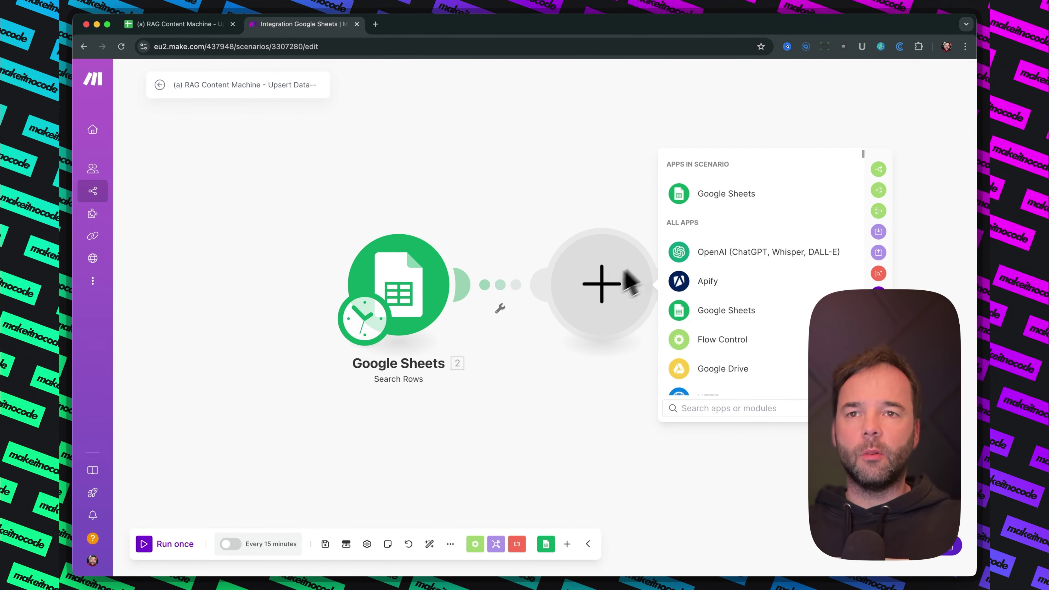
type("tool")
left_click(708, 164)
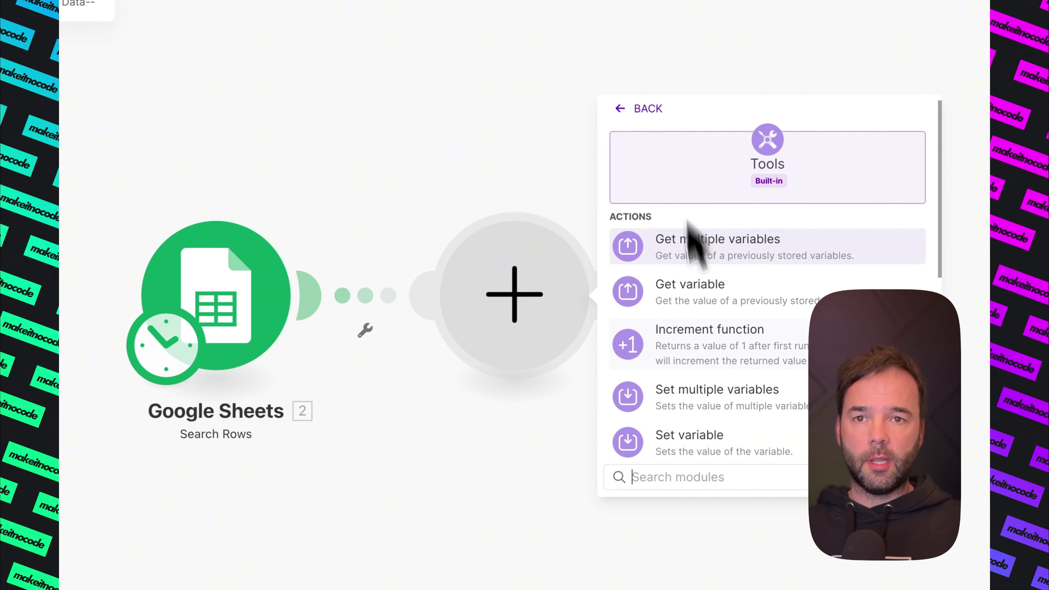
left_click(694, 395)
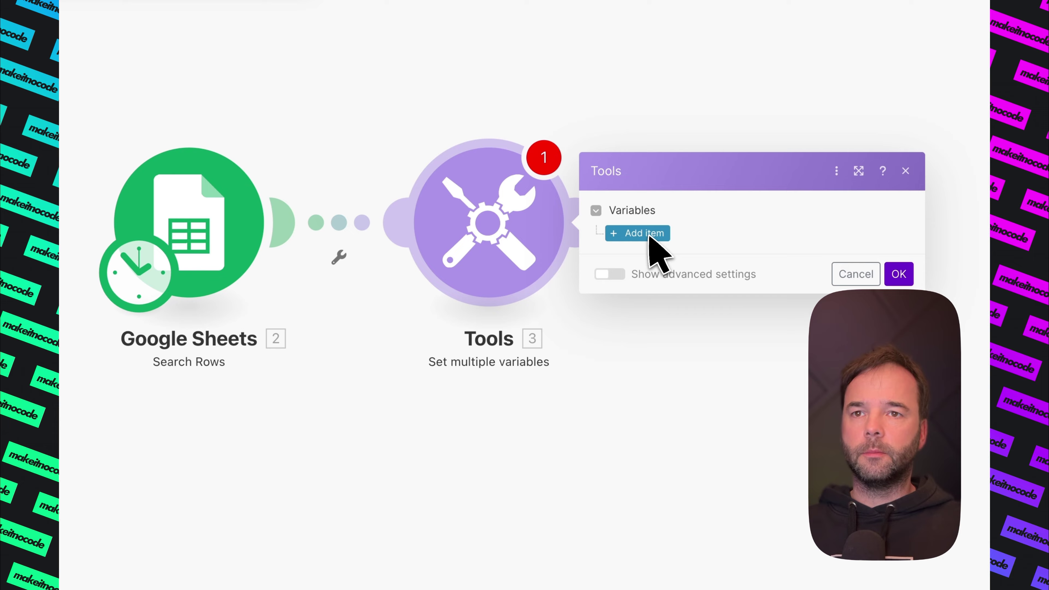
Add a first variable item to the Tools module and name it Complete Row
left_click(649, 235)
left_click(582, 248)
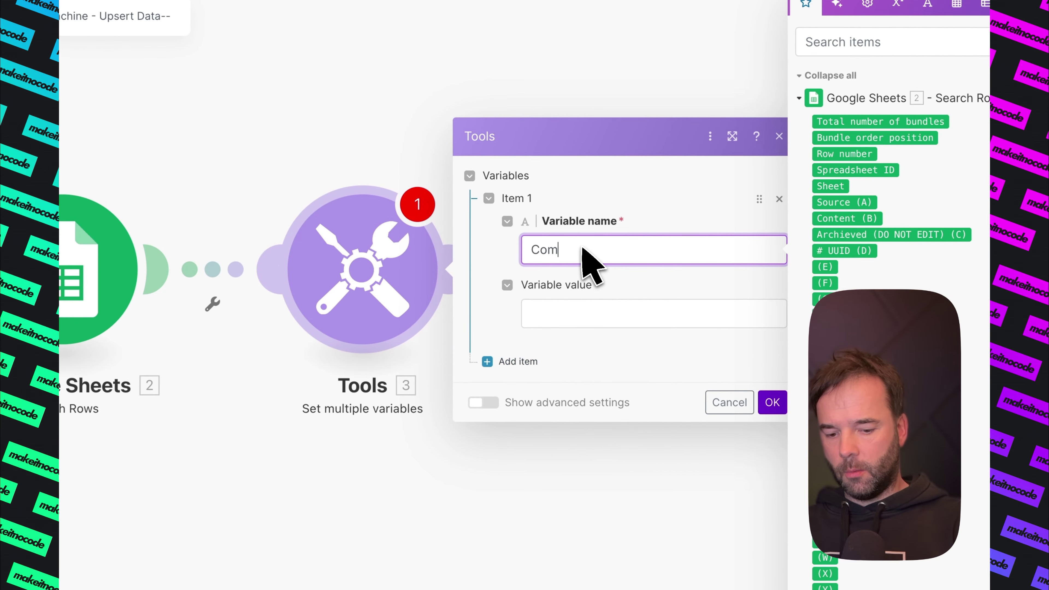
type("Completer")
key("BackSpace")
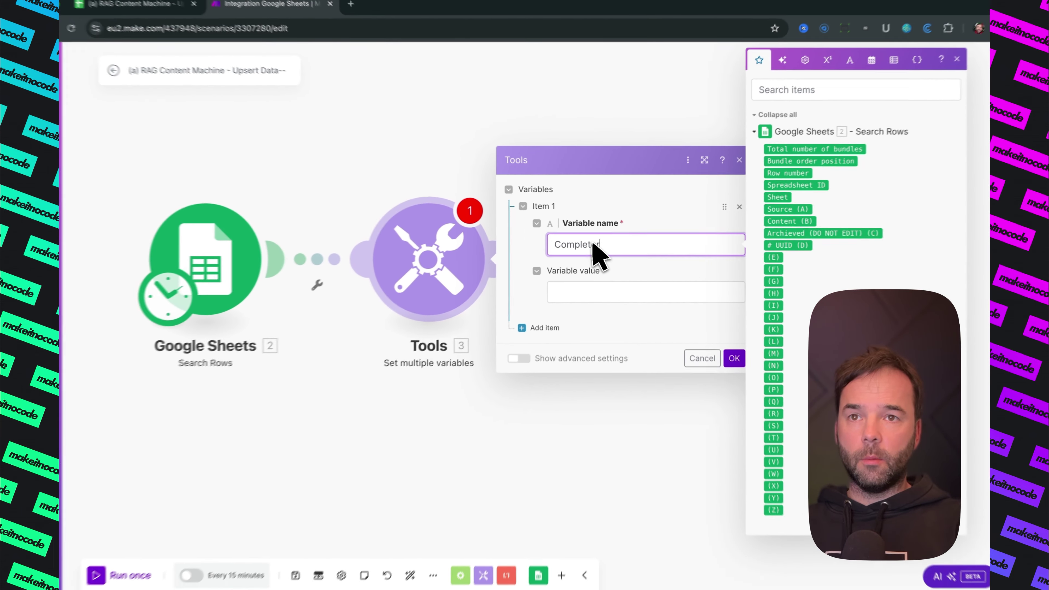
type("Row")
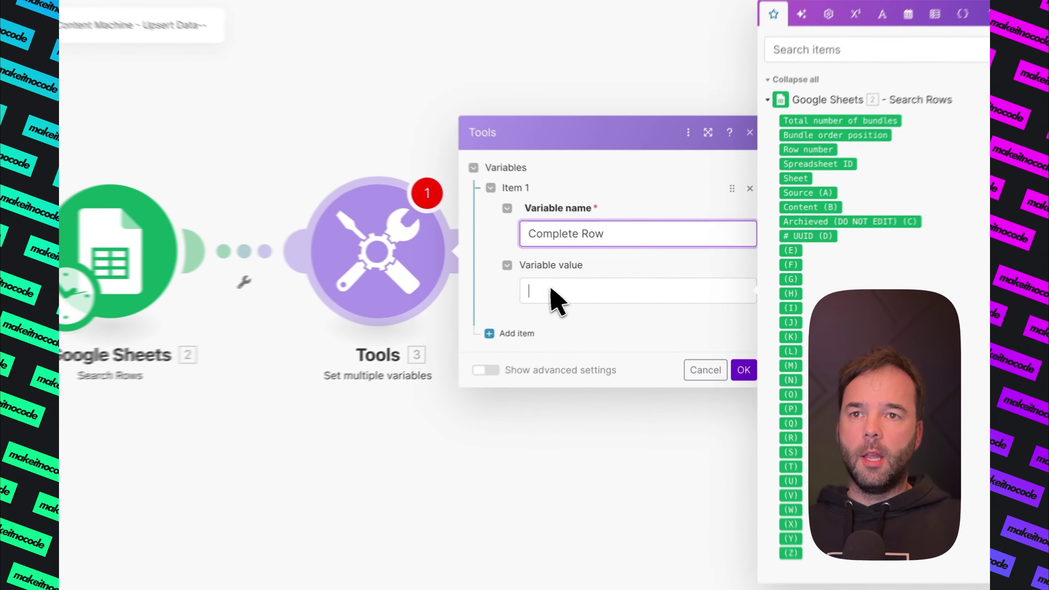
Set Complete Row's value to two lines, Source = Source (A) and Content = Content (B), and confirm the module settings
left_click(584, 289)
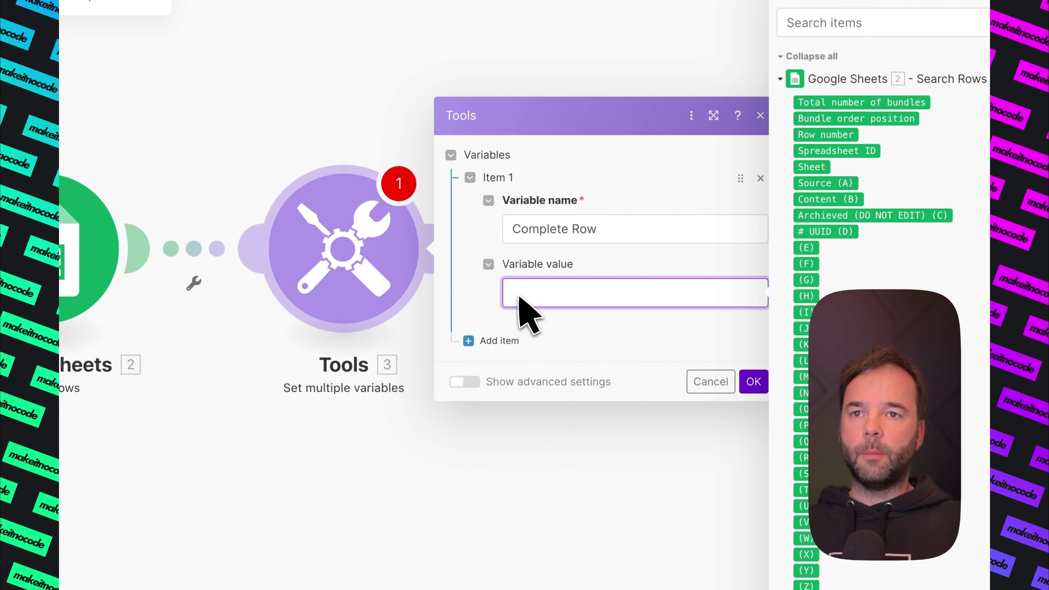
type("Source")
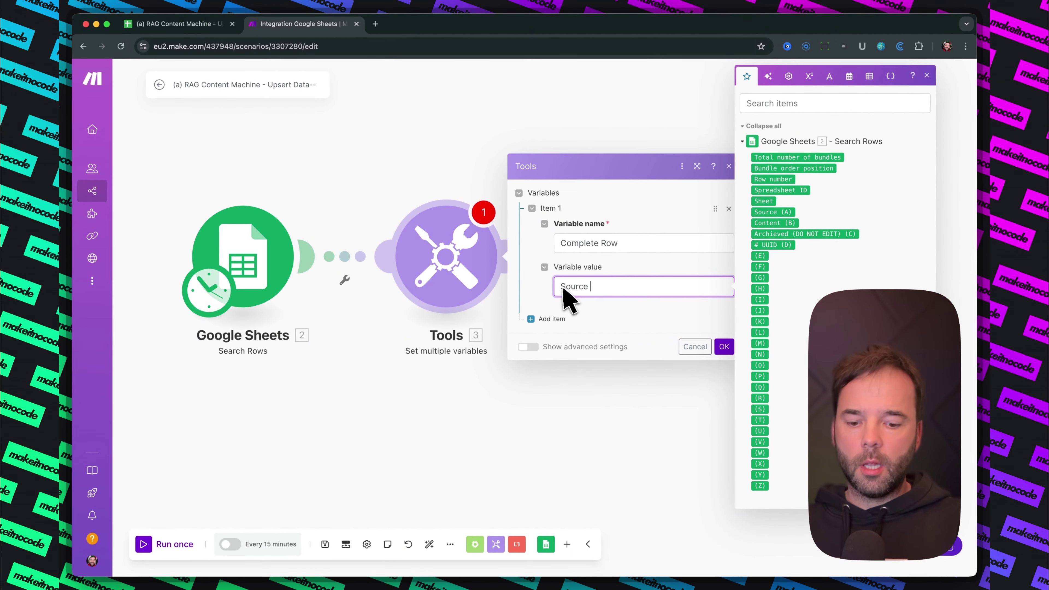
type(" =")
key("Return")
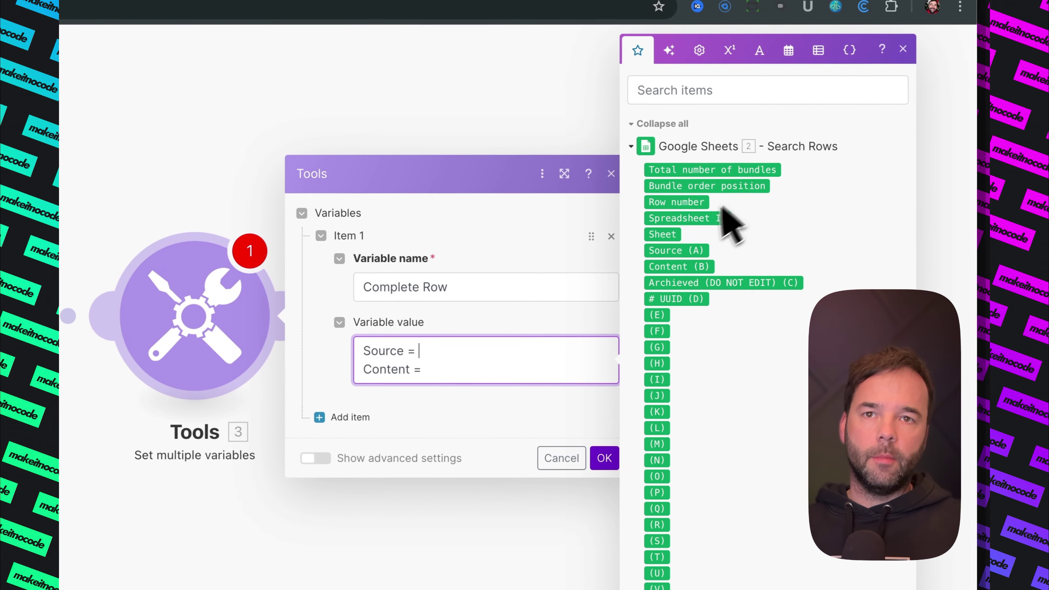
left_click(672, 253)
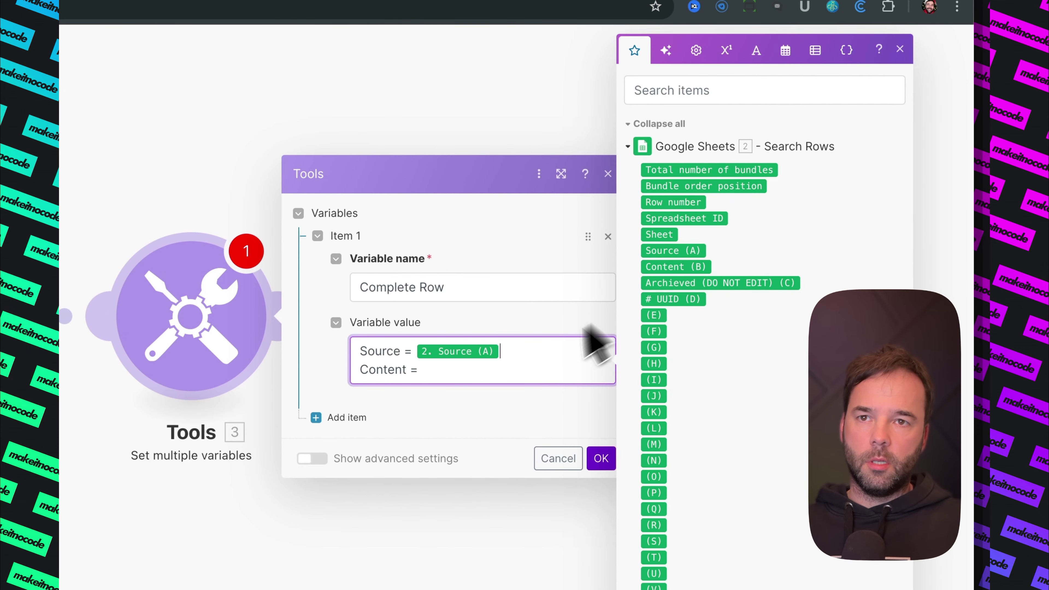
left_click(677, 267)
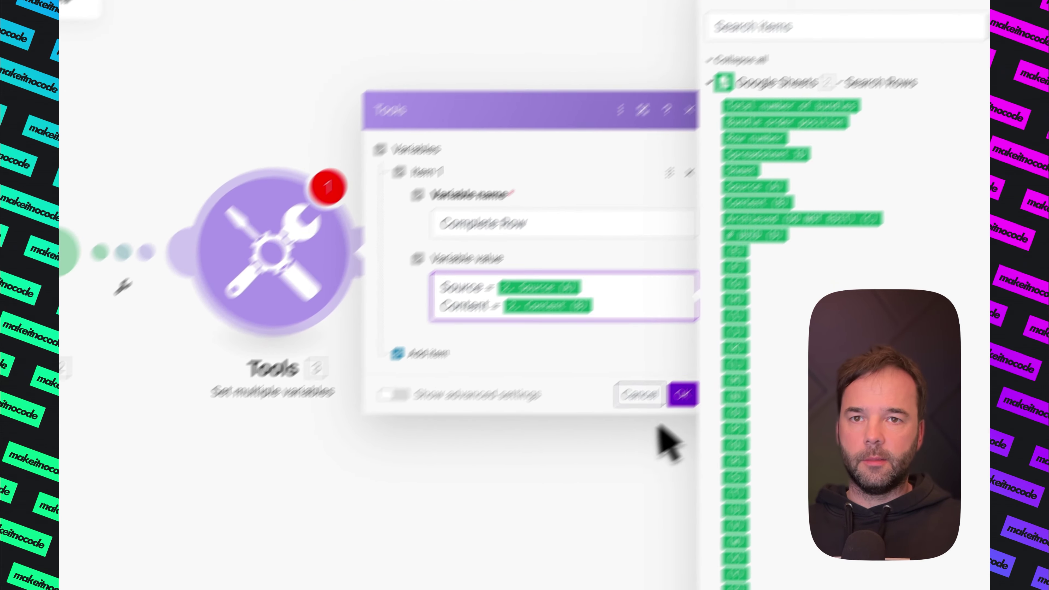
left_click(601, 458)
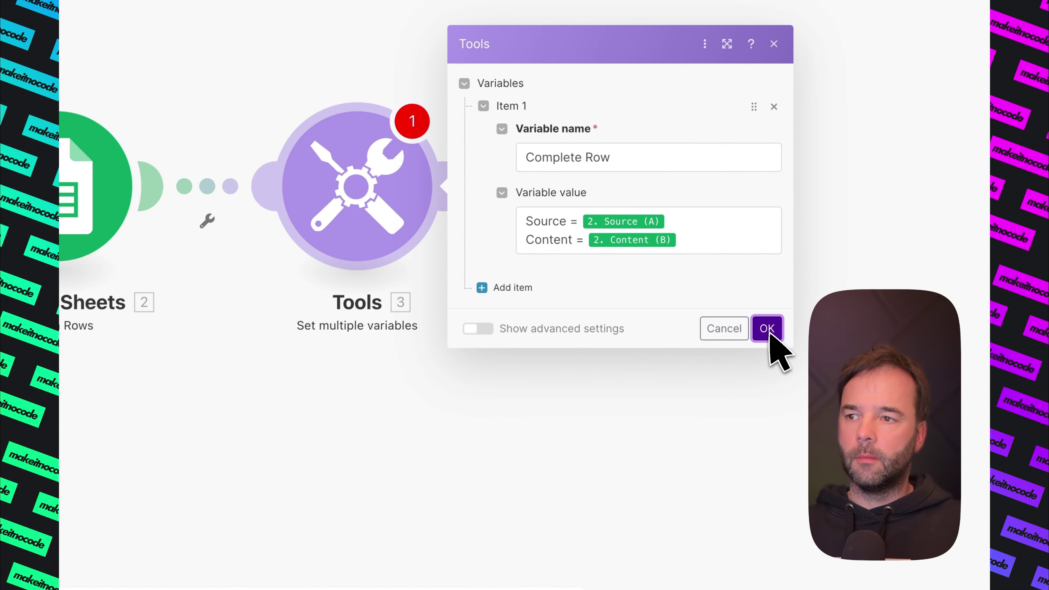
left_click(768, 334)
Reposition the Tools module on the canvas diagonally below and to the right of the Google Sheets module
left_click_drag(410, 216, 463, 497)
left_click_drag(528, 183, 554, 129)
scroll(578, 198, "down", 4)
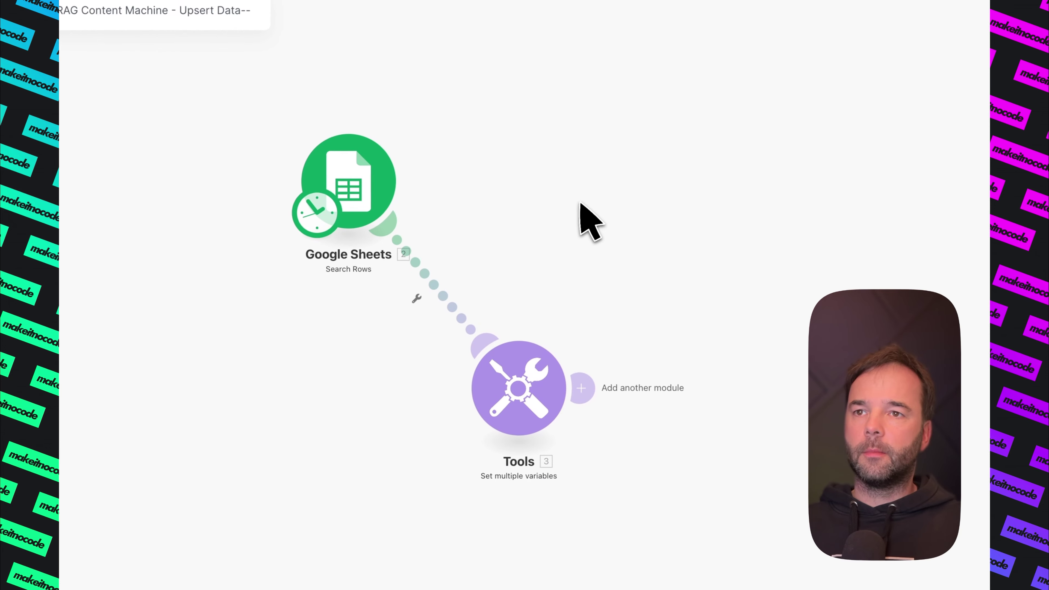
scroll(581, 203, "up", 1)
scroll(582, 206, "up", 2)
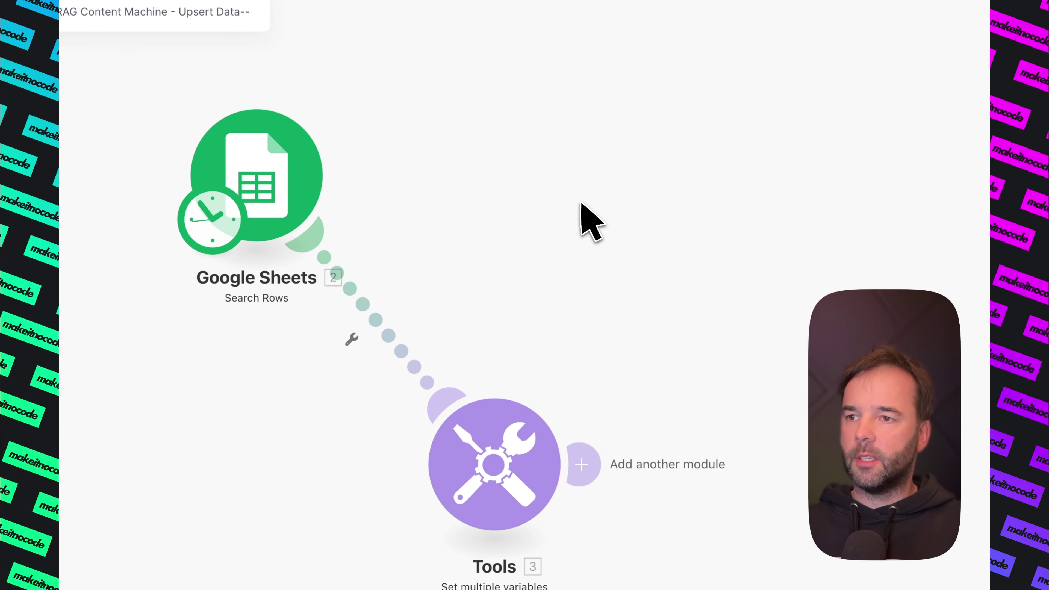
Rename the Tools module as Set Variable (combine Source and content)
right_click(513, 490)
left_click(533, 566)
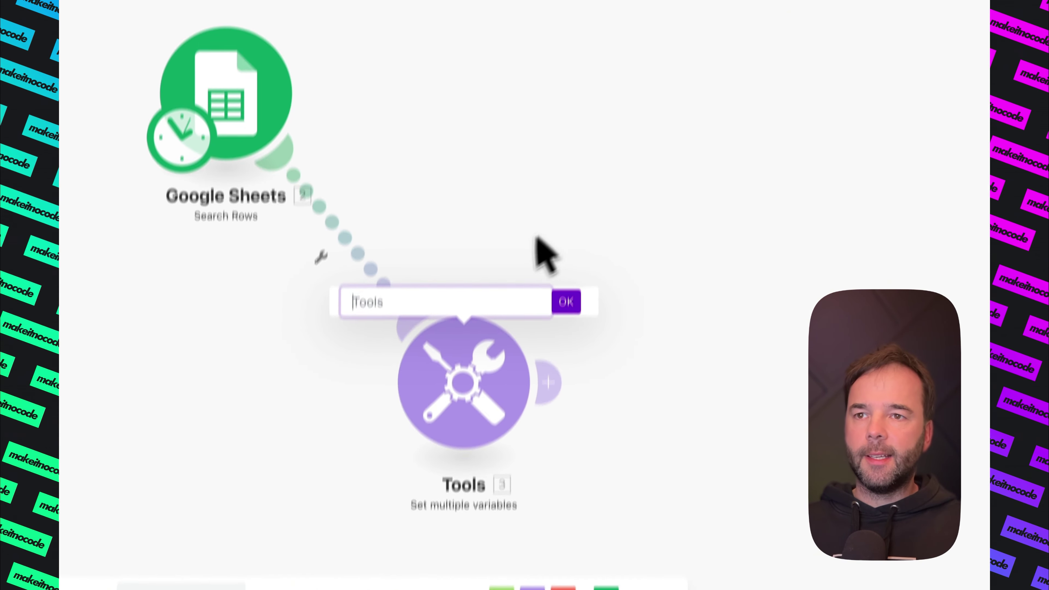
type("Set Variable (combine Source and content)")
left_click(572, 302)
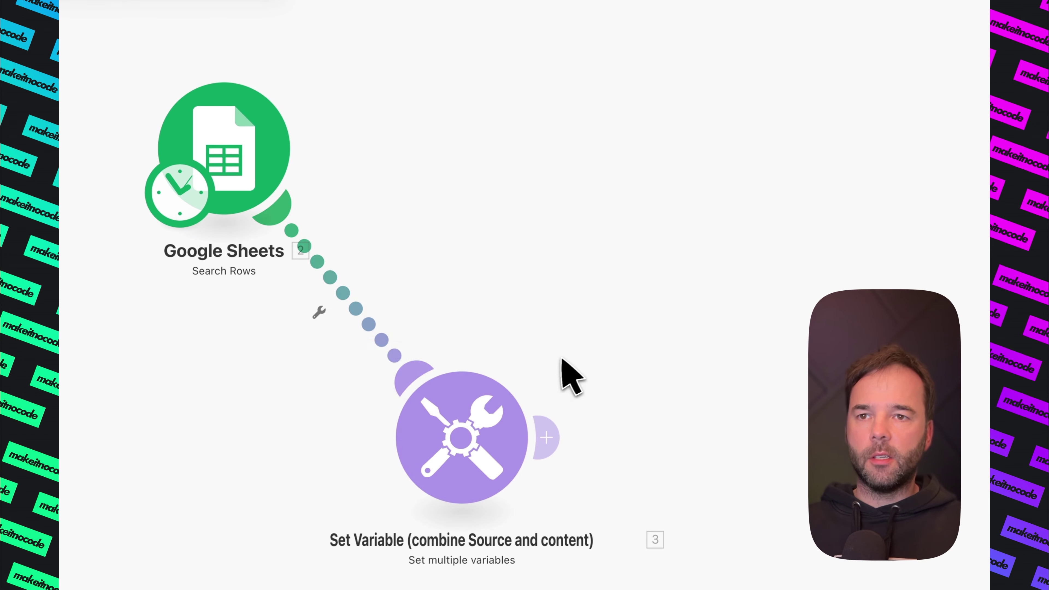
Add a second Tools Set multiple variables module, connected after the Set Variable (combine Source and content) module
left_click_drag(580, 239, 560, 227)
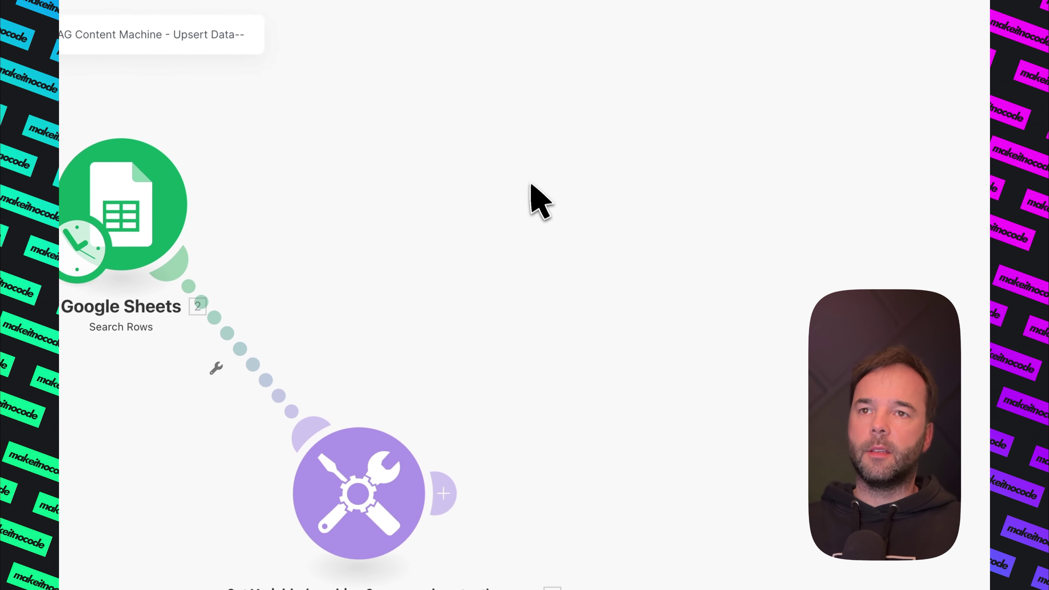
right_click(532, 174)
left_click(578, 188)
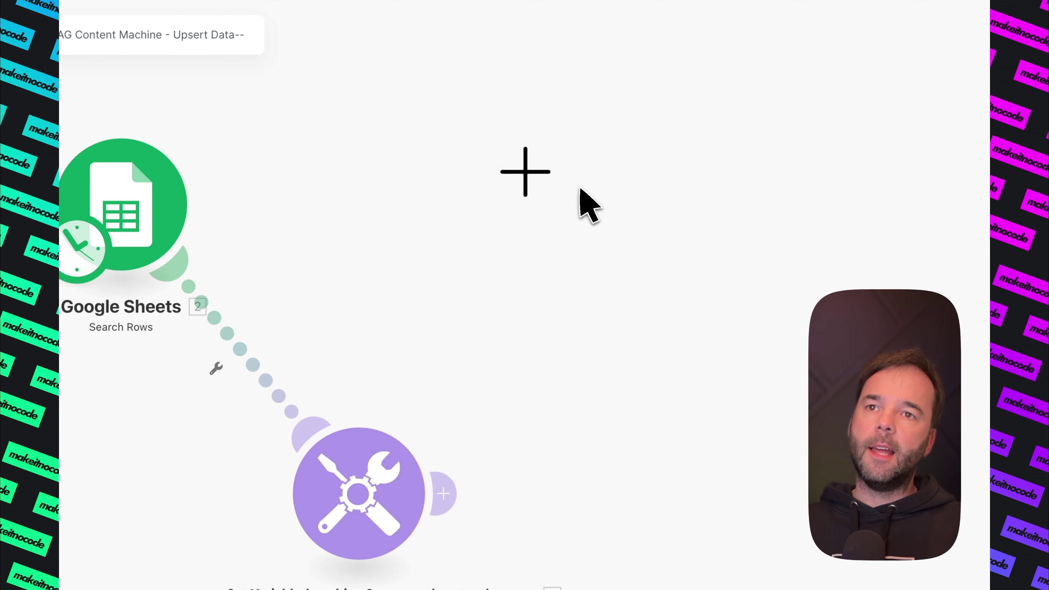
left_click(524, 176)
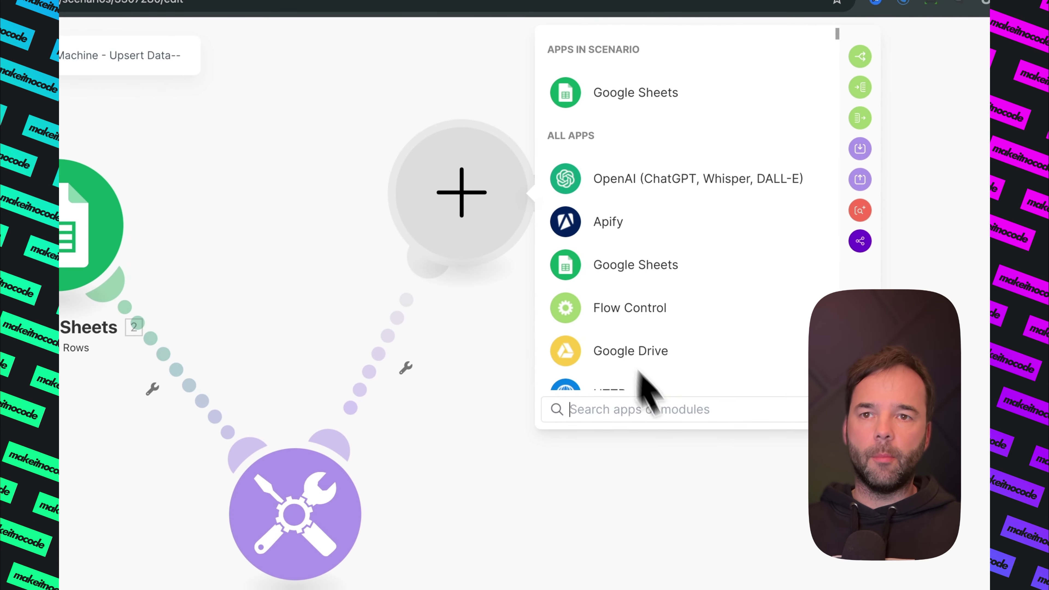
type("tools")
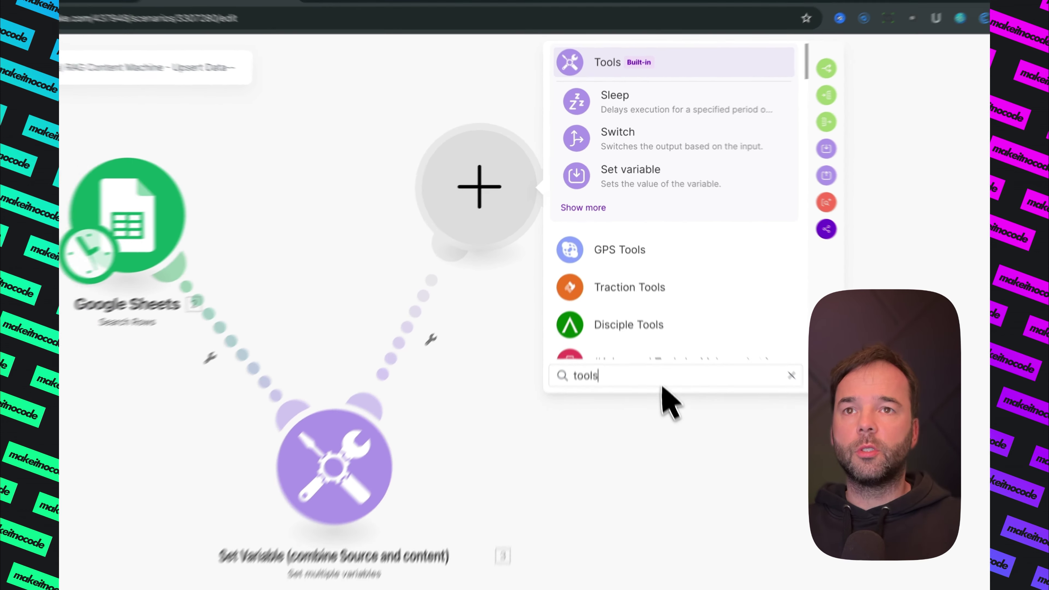
left_click(595, 66)
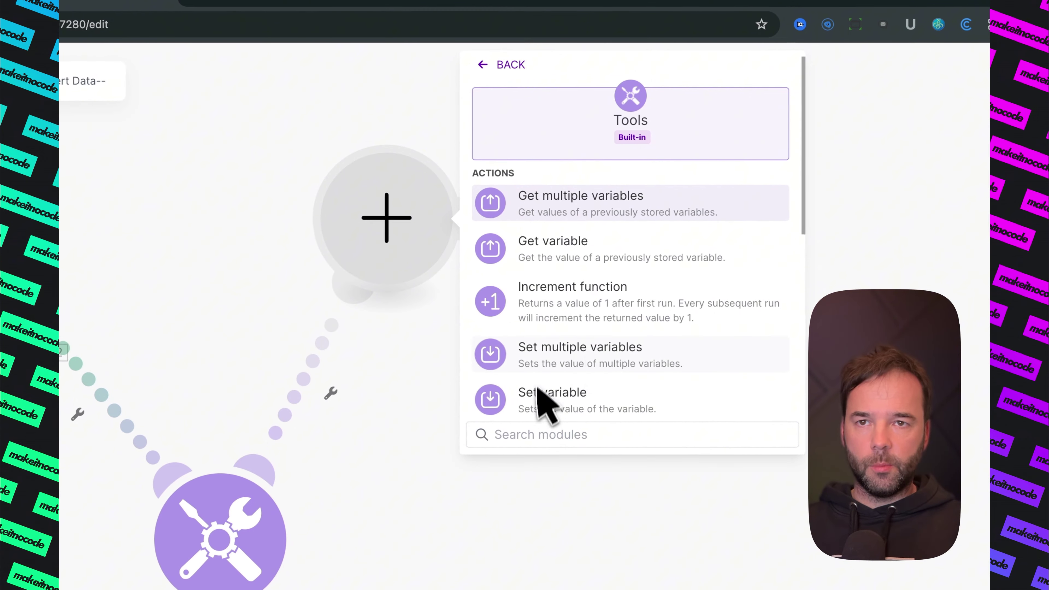
left_click(619, 362)
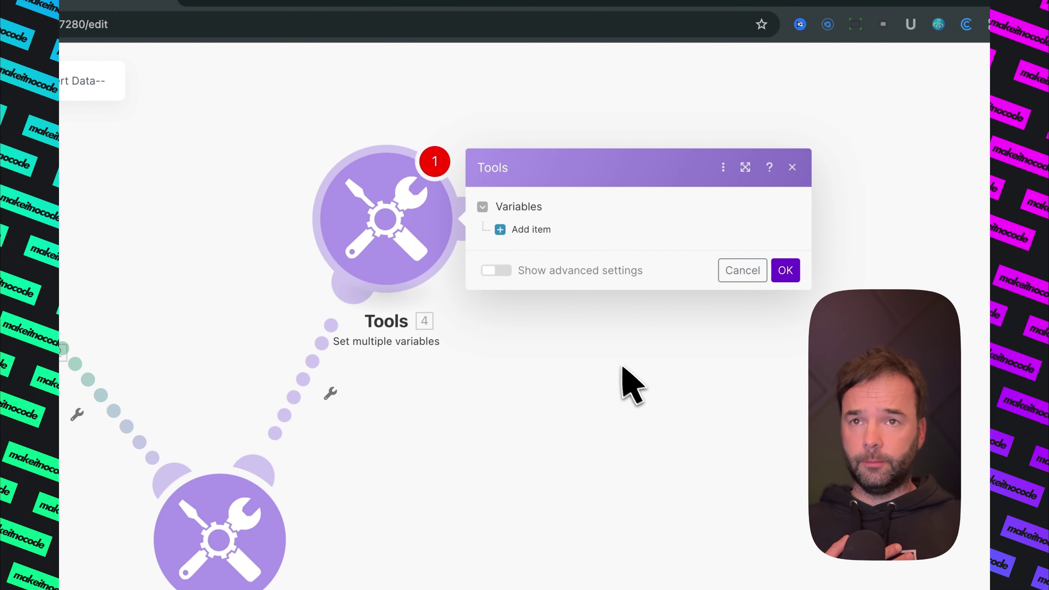
Add a variable item to the new Tools module and name it json safe string
left_click(531, 229)
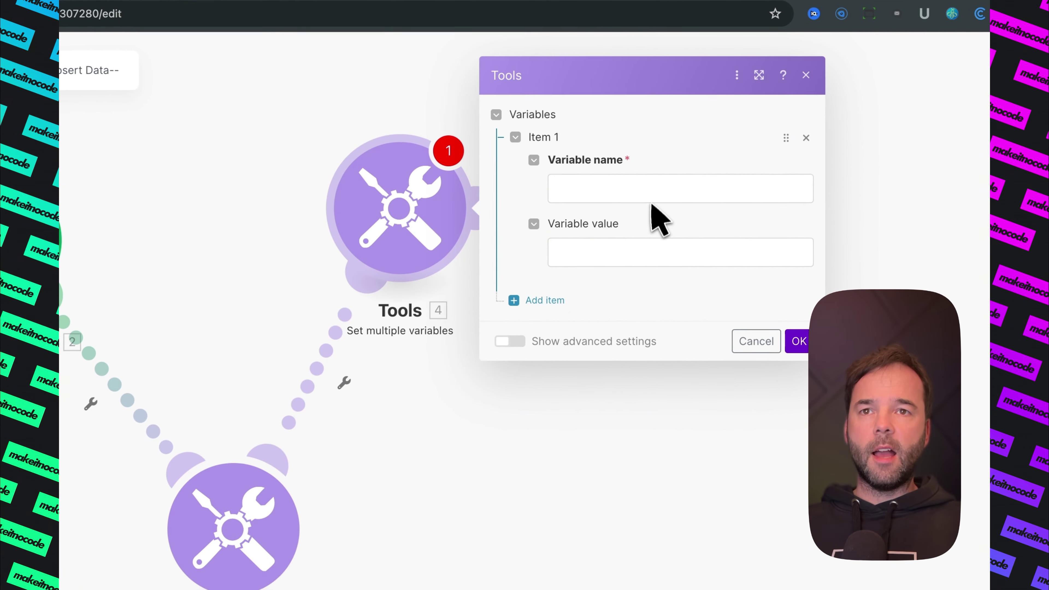
left_click(640, 209)
type("j")
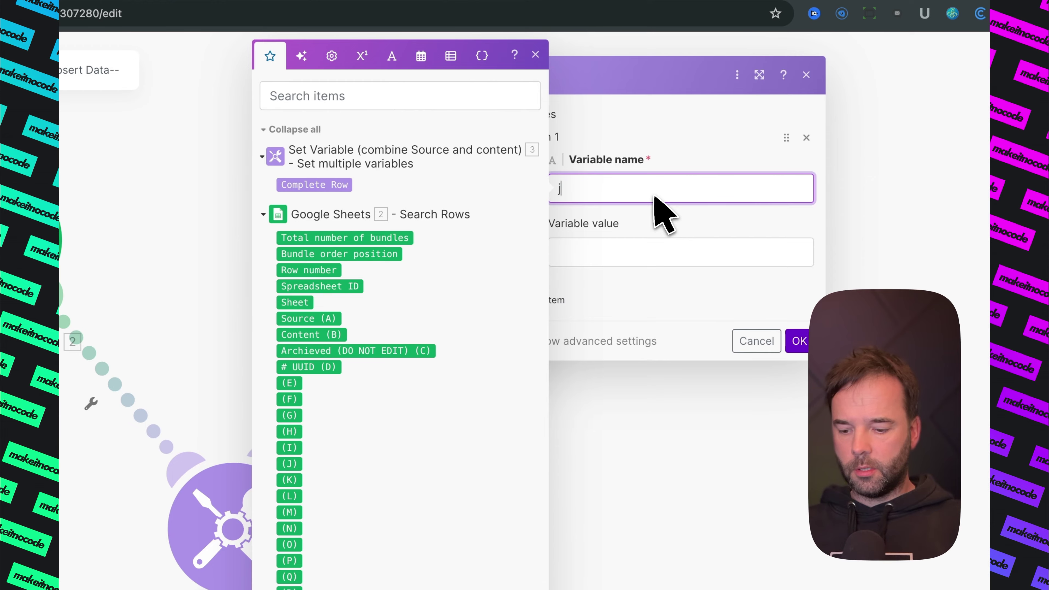
type("son safe string")
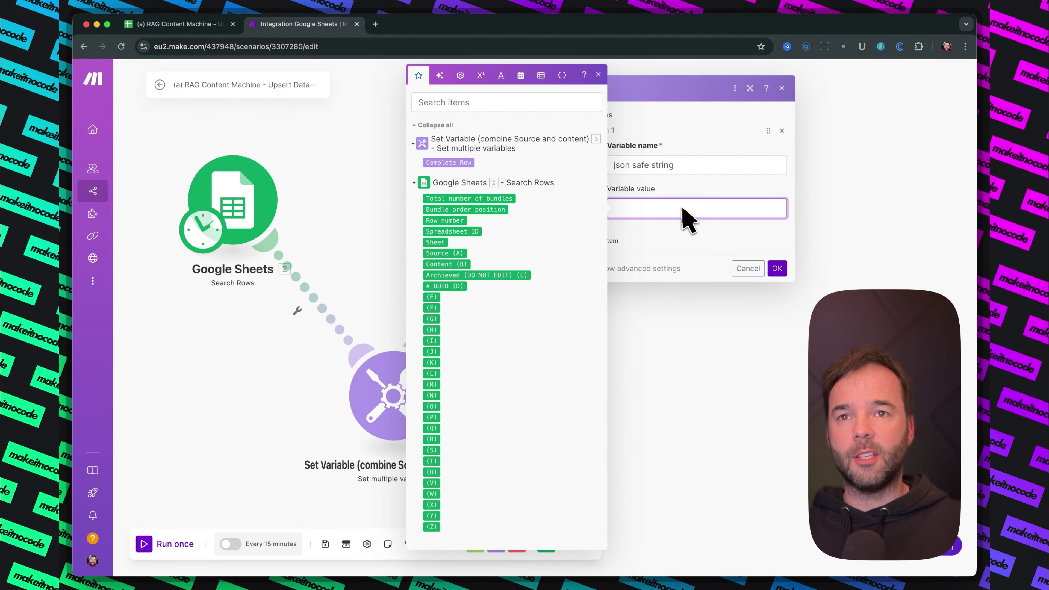
Set json safe string to seven nested replaces on Complete Row: /\n/g, /\r/g, /\t/g, /\f/g with space, /\//g with /, /\\/g with \\, /"/g with \"
type("replace(replace(replace(replace(replace(replace(replace(XXXXX; /\\n/g; space); /\\r/g; space); /\\t/g; space); /\\f/g; space); /\\//g; /); /\\\\/g; \\\\); /\"/g; \\\")")
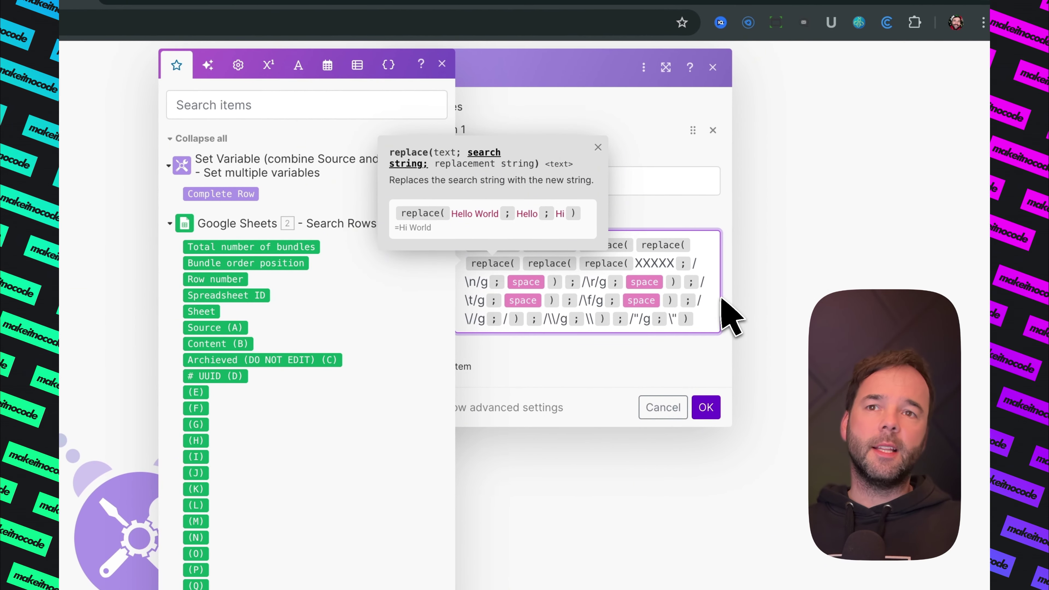
left_click(668, 264)
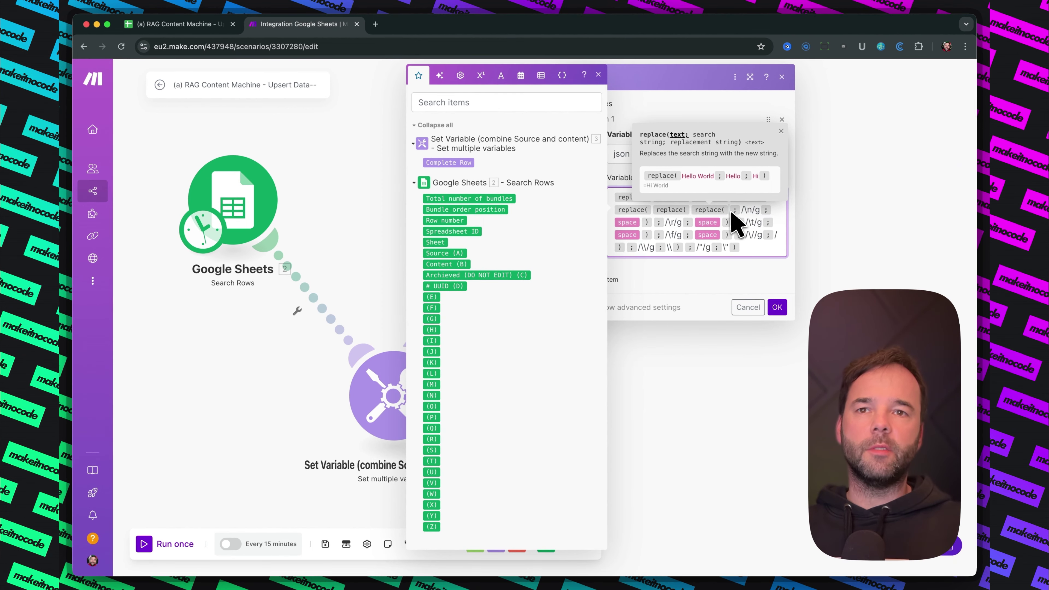
left_click(727, 207)
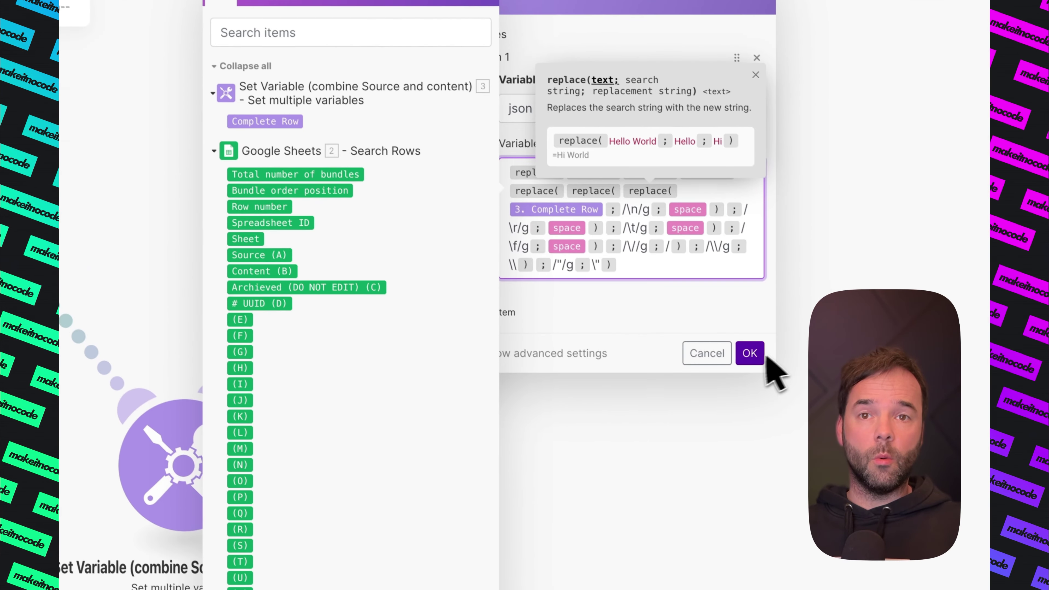
left_click(777, 306)
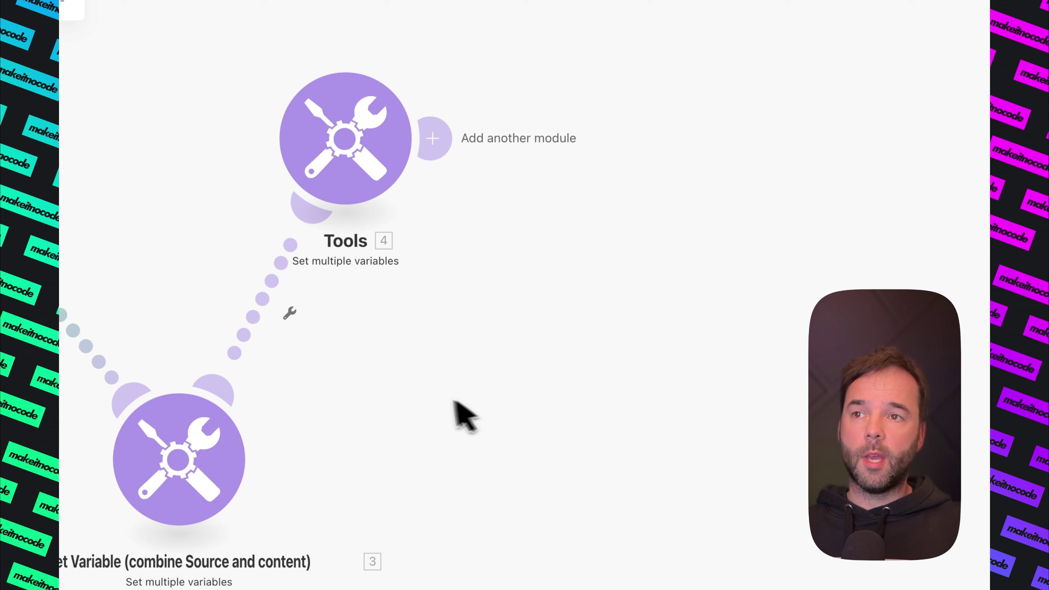
Examine the Source and Content columns in the Google Sheets tab and the json safe string formula in Make's second Tools module
left_click_drag(454, 400, 522, 403)
left_click_drag(390, 142, 420, 164)
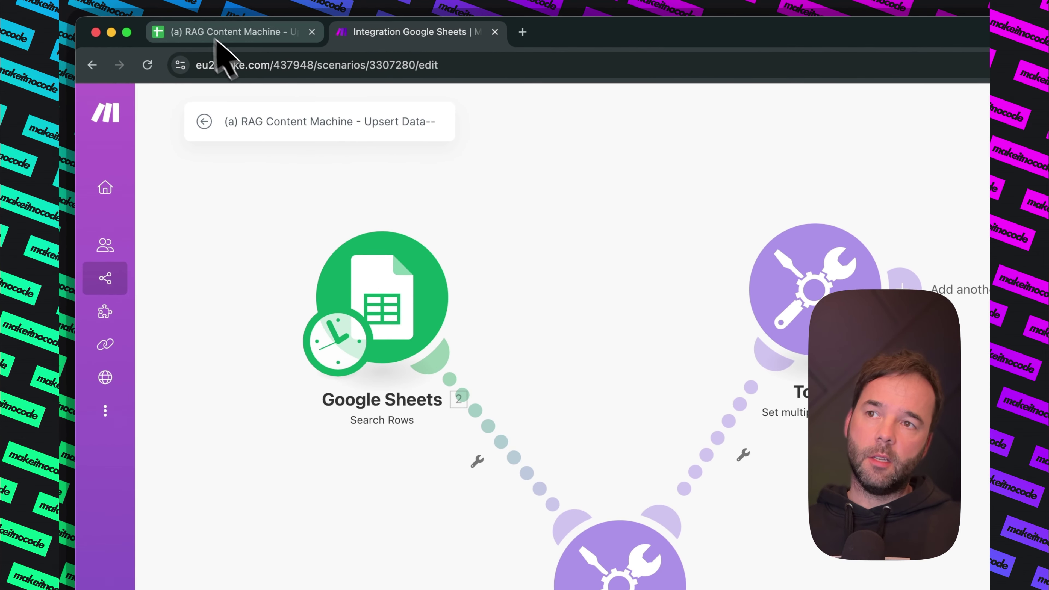
left_click(223, 32)
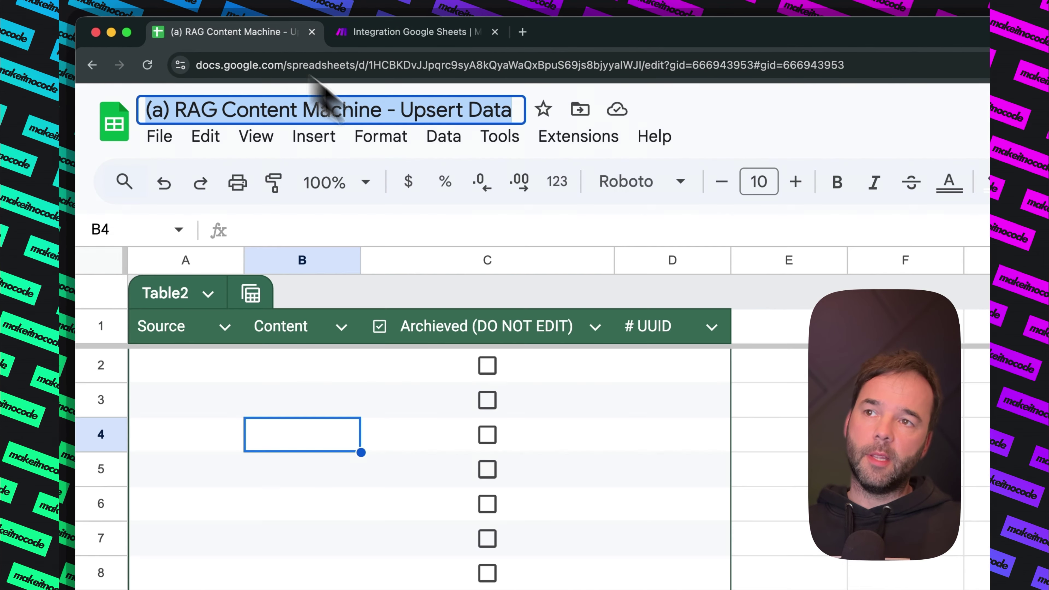
left_click(278, 332)
left_click(217, 366)
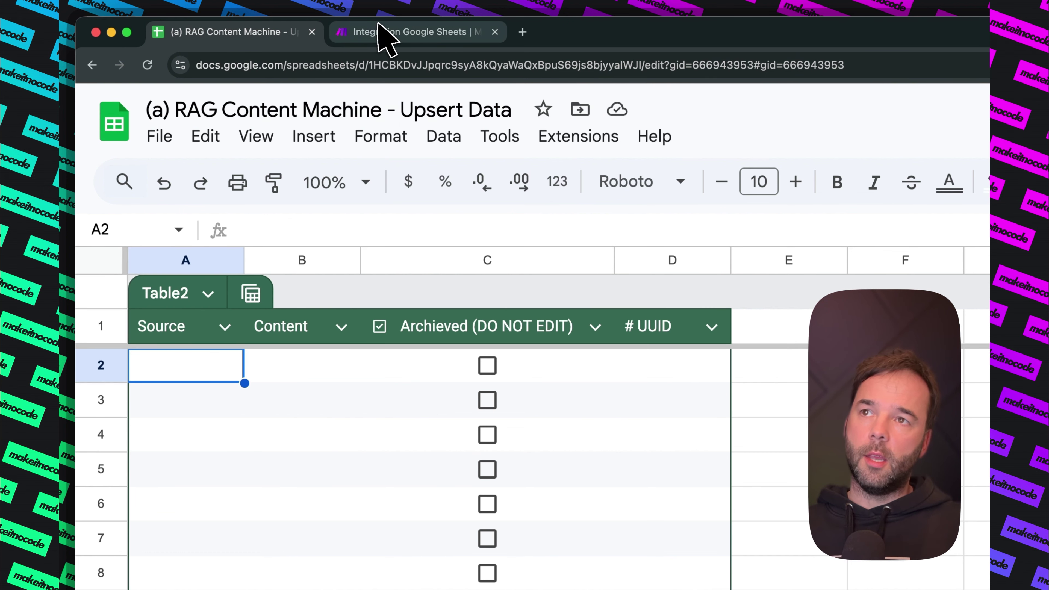
left_click(384, 32)
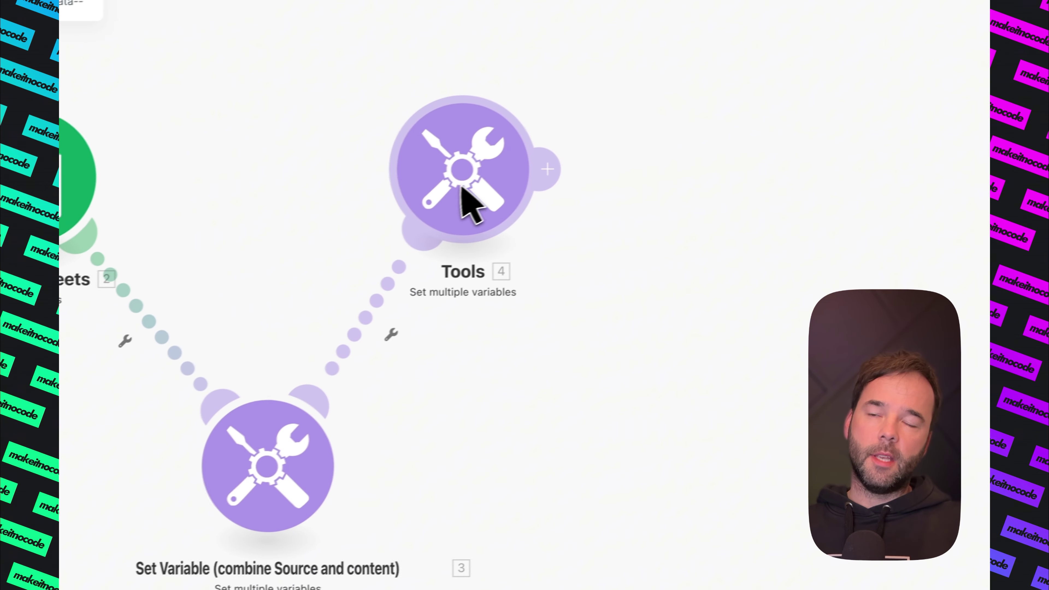
left_click(462, 186)
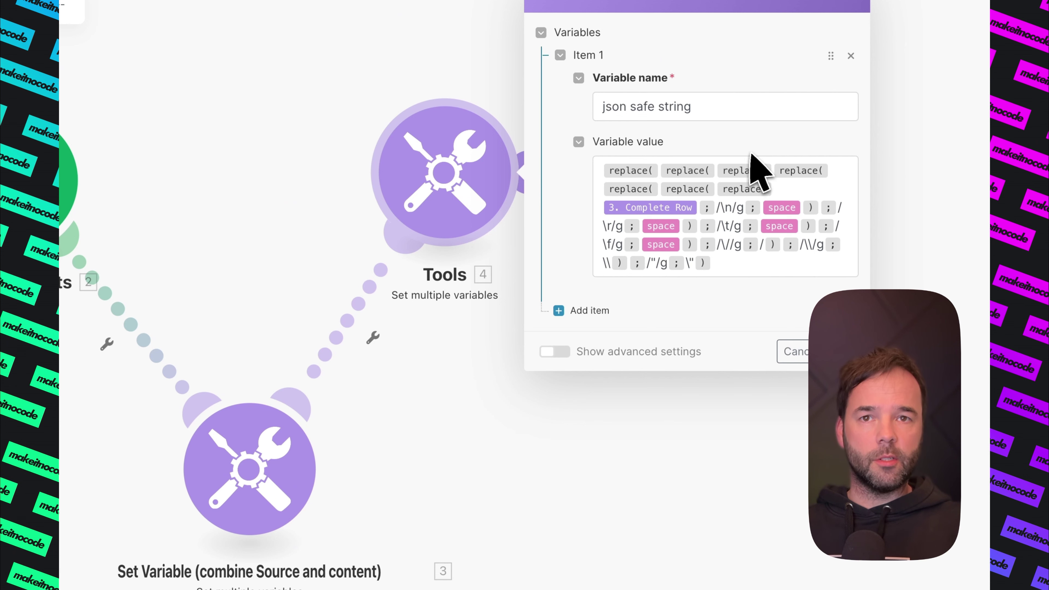
left_click(746, 275)
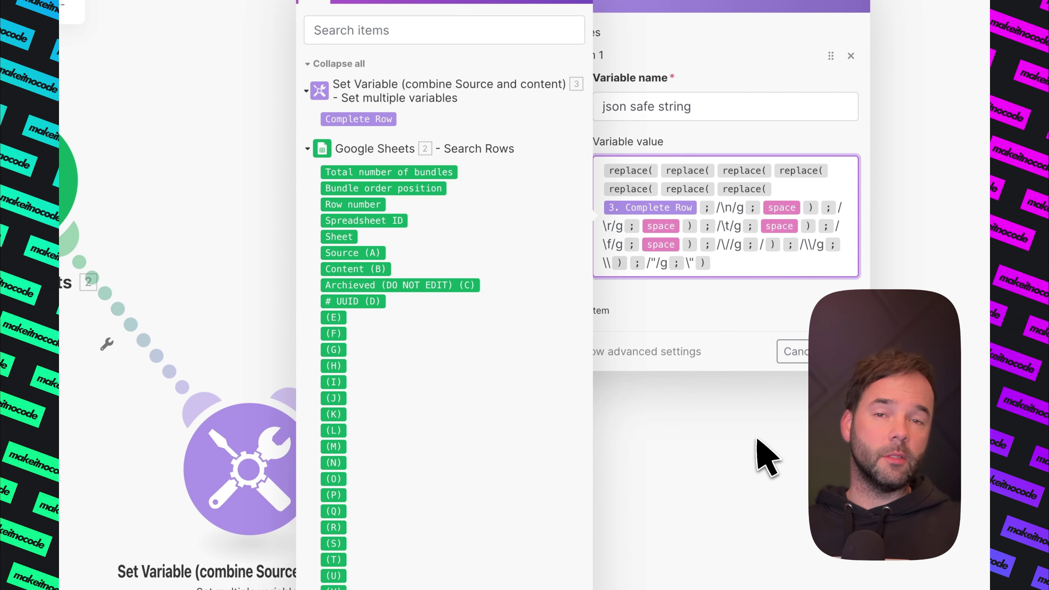
left_click(720, 438)
Add an OpenAI Make an API Call module after the second Tools module and place it lower on the canvas
left_click_drag(674, 374, 433, 391)
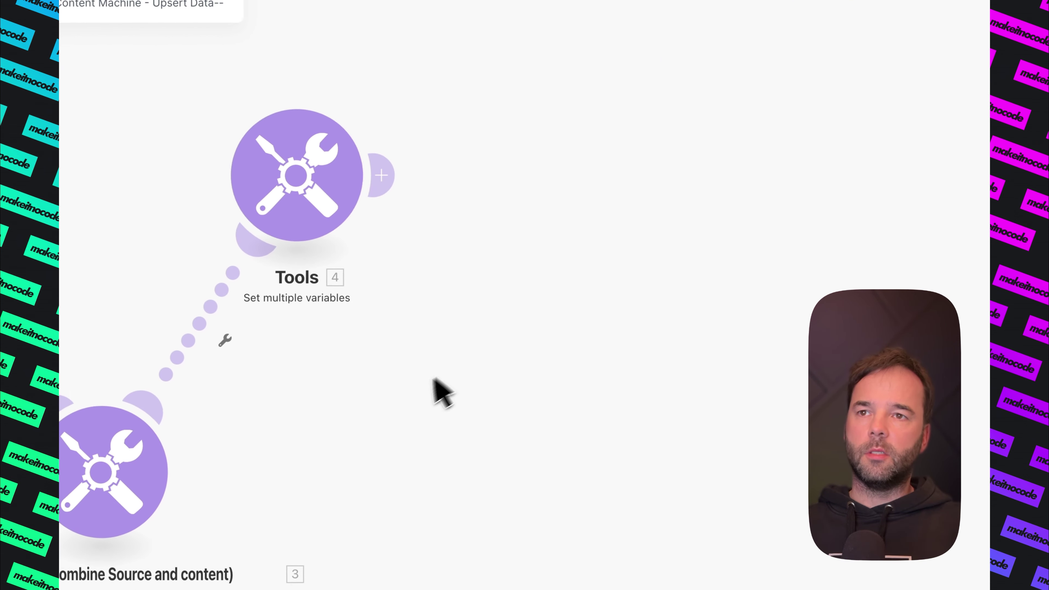
left_click(373, 188)
left_click(714, 149)
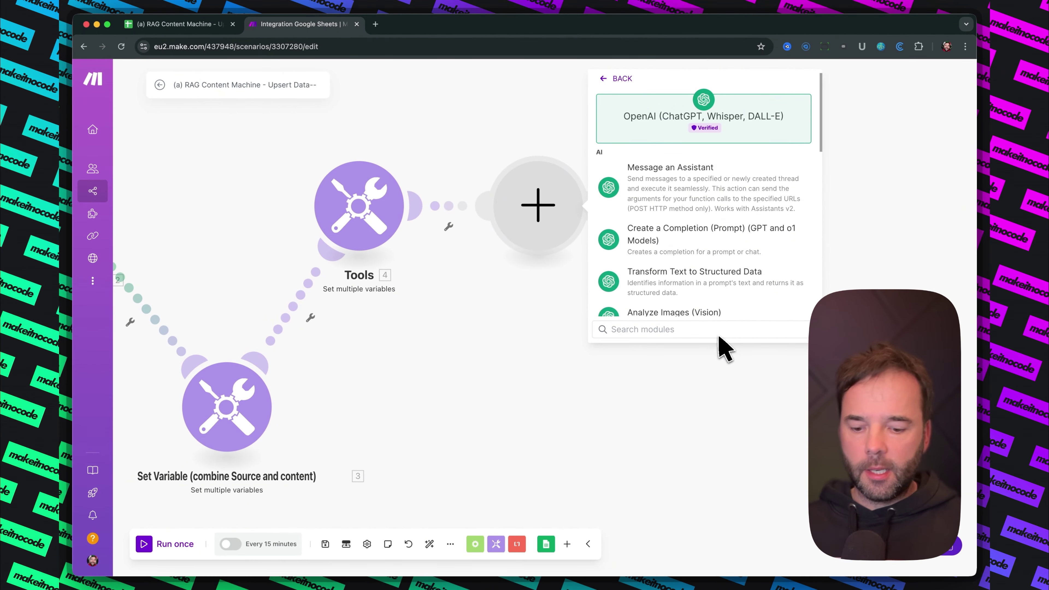
type("api")
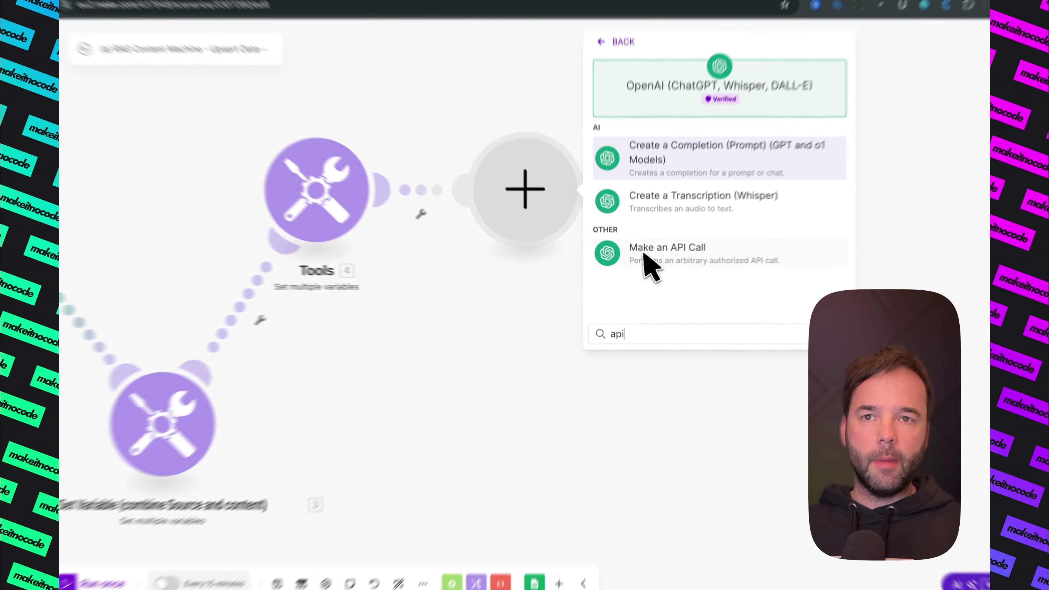
left_click(665, 260)
left_click_drag(496, 142, 539, 443)
Set the OpenAI API call's URL to v1/embeddings
left_click(591, 223)
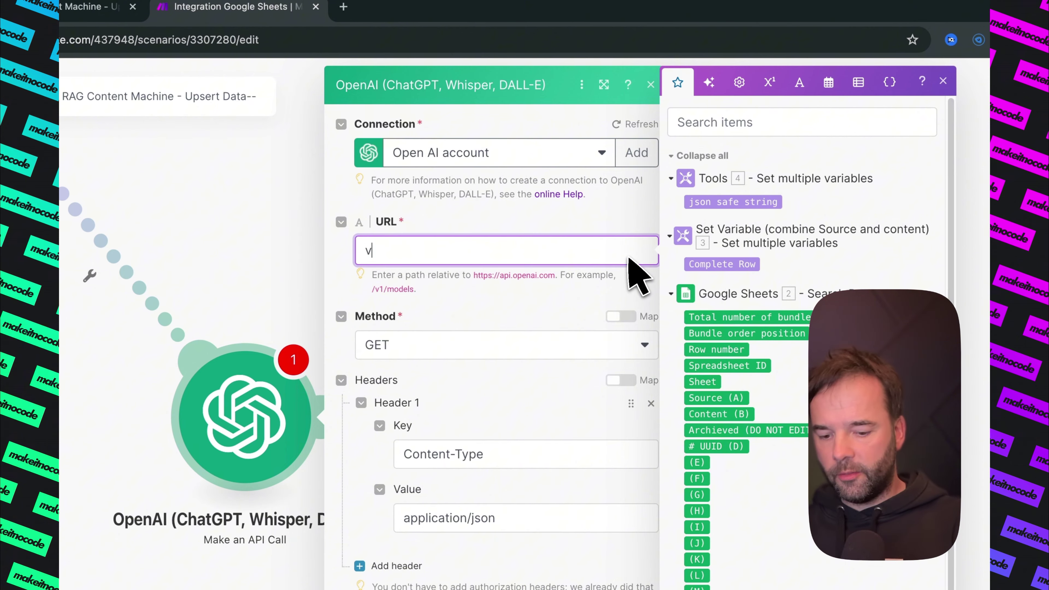
type("v1/embeddings")
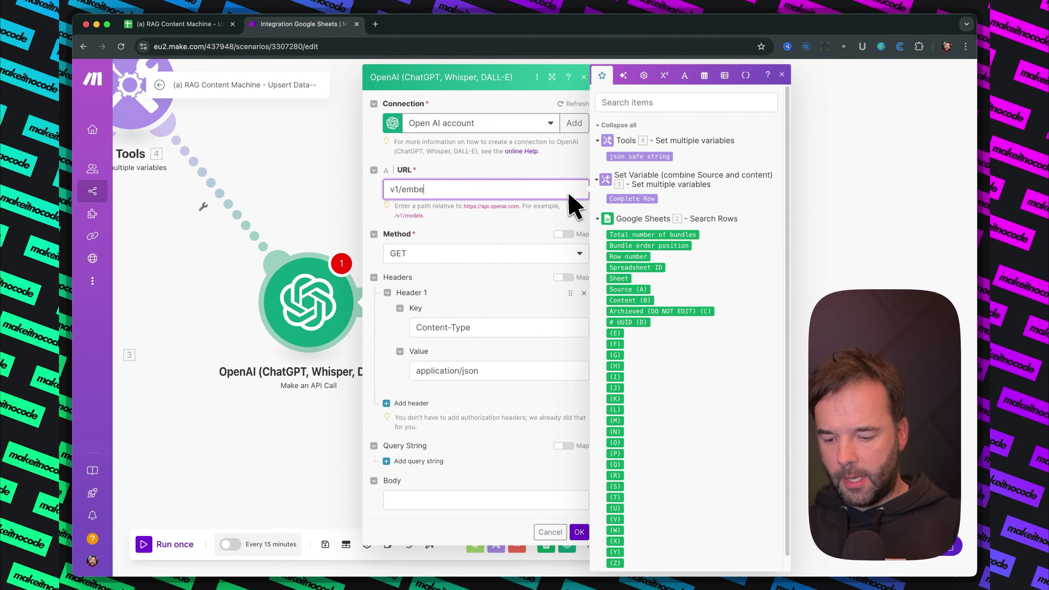
left_click(532, 221)
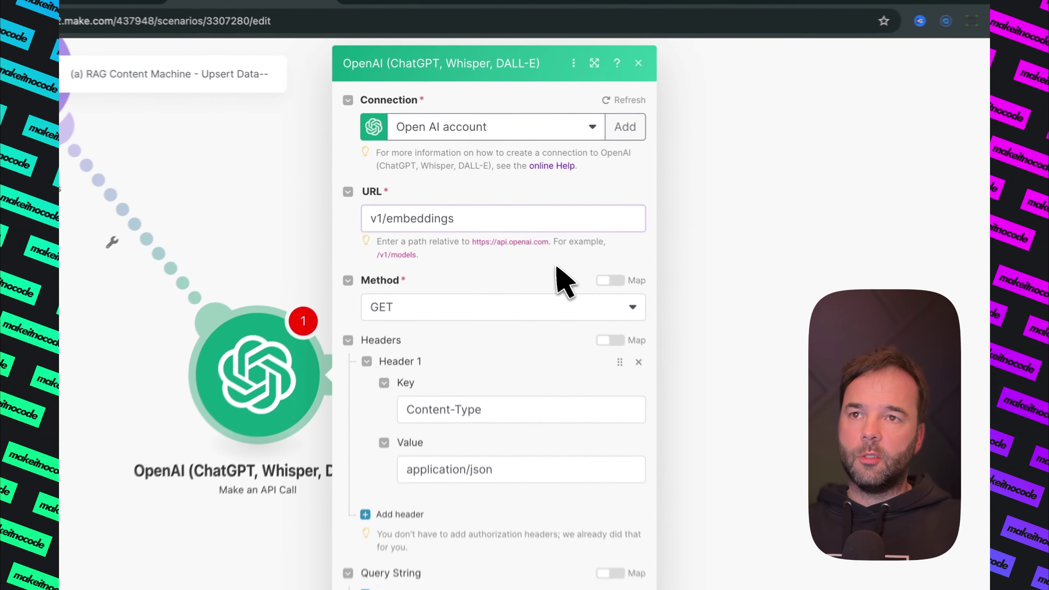
Set the OpenAI API call's method to POST for the v1/embeddings URL
left_click_drag(456, 193, 392, 191)
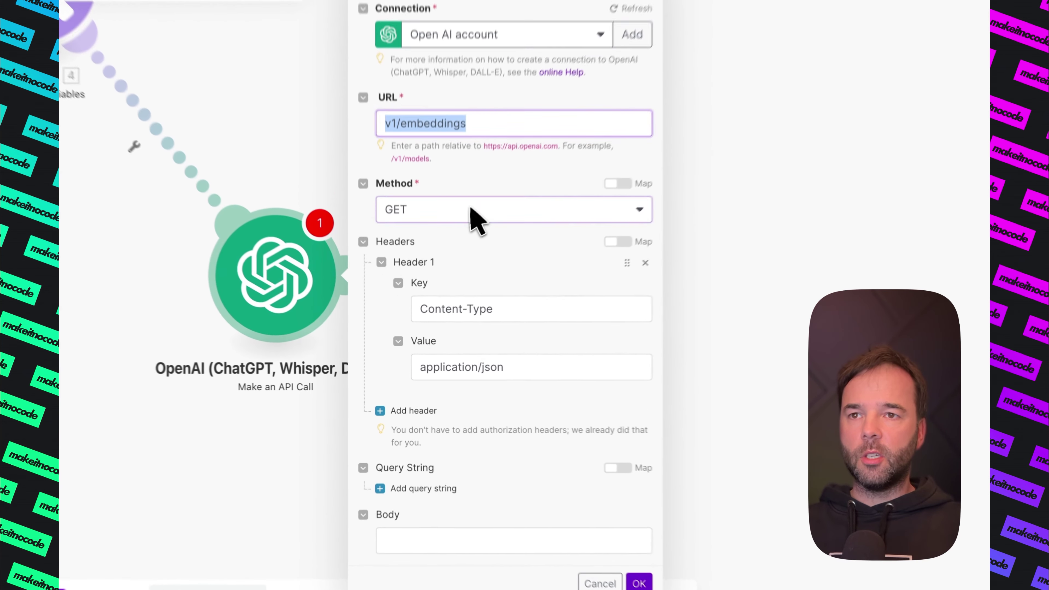
left_click(470, 209)
left_click(479, 250)
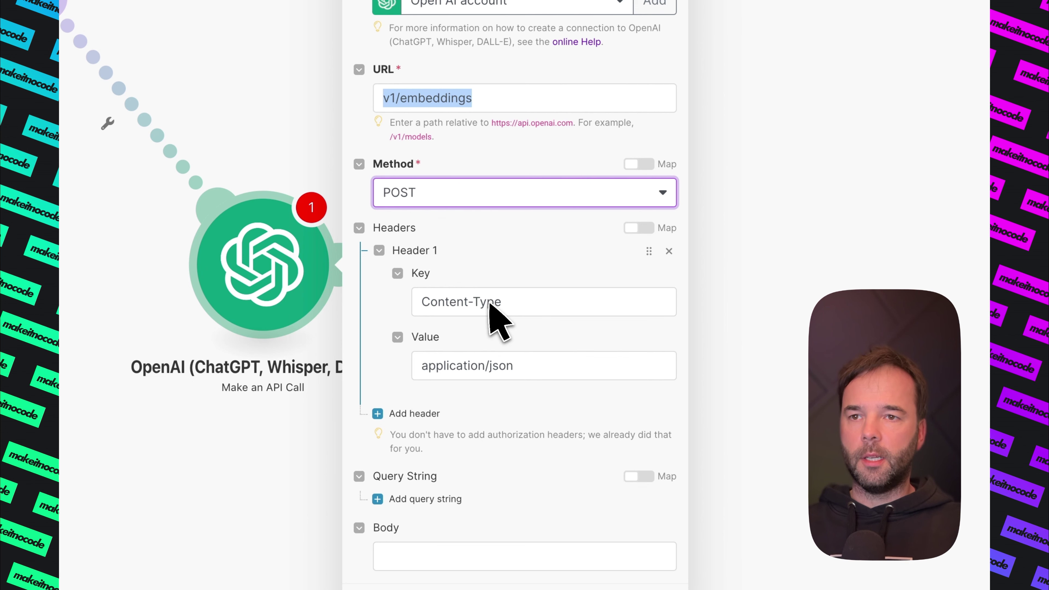
Give the API call a JSON body with json safe string as the quoted input and text-embedding-3-small as model, and save the module
left_click(409, 557)
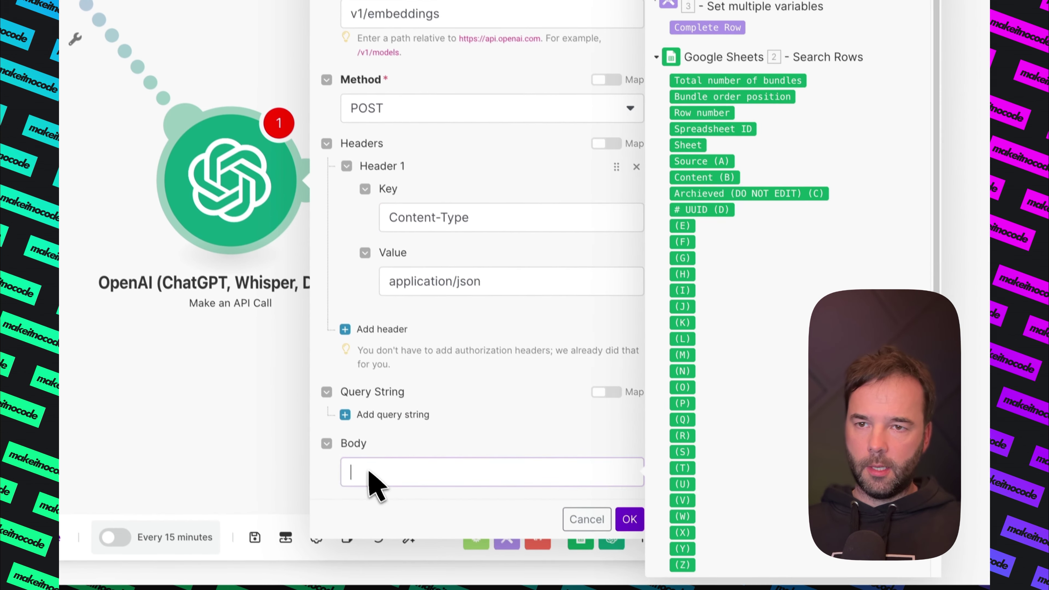
type("{   \"input\": \"XXXX\",   \"model\": \"text-embedding-3-small\" }")
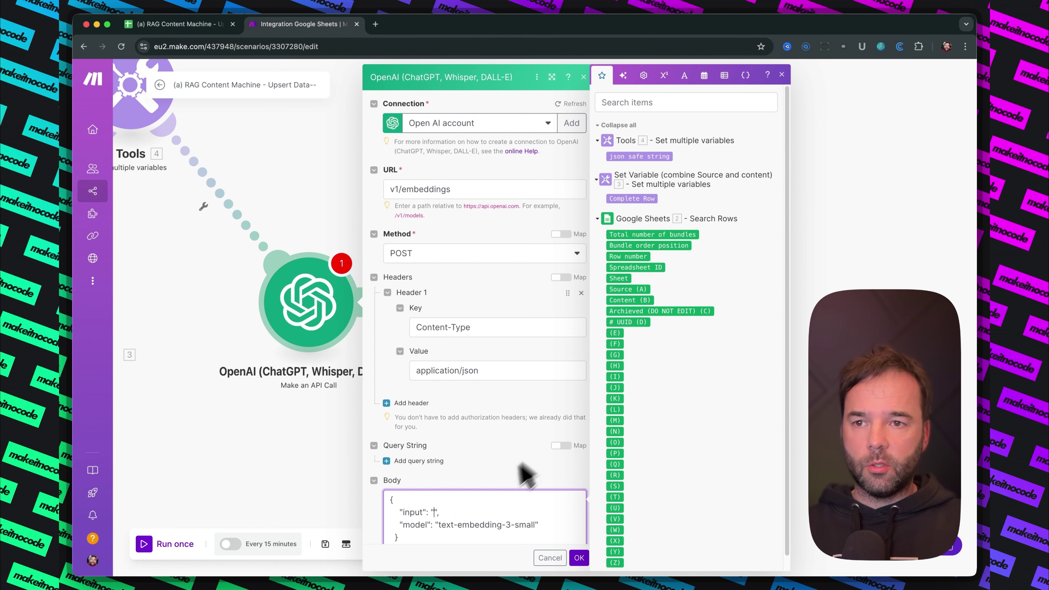
left_click(626, 157)
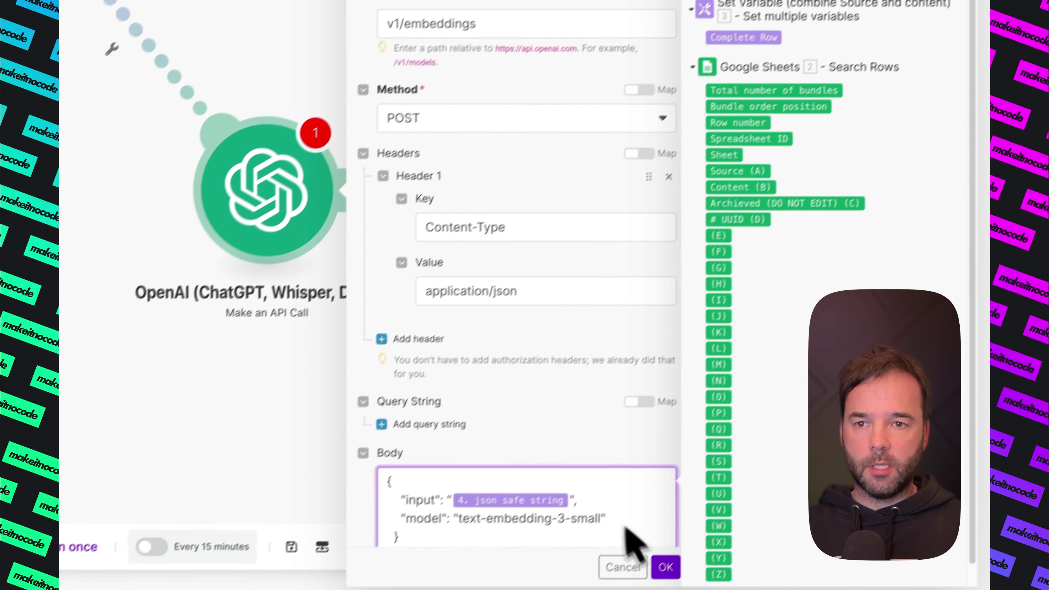
left_click(686, 549)
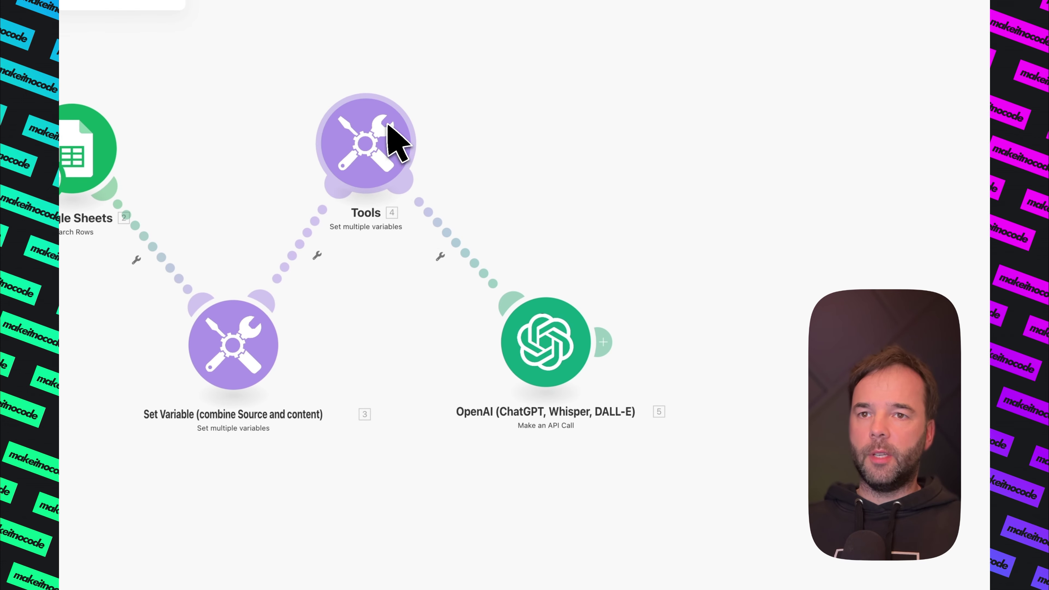
Rename the second Tools module to Sanitize Text and the OpenAI module to Embed Vector
type("Sanitize Text")
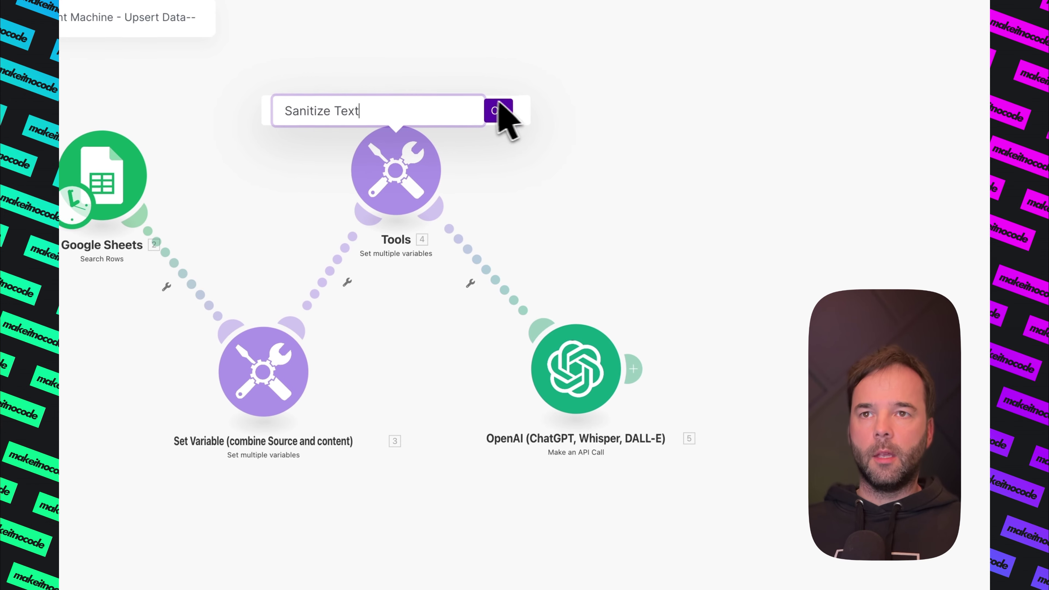
left_click(498, 111)
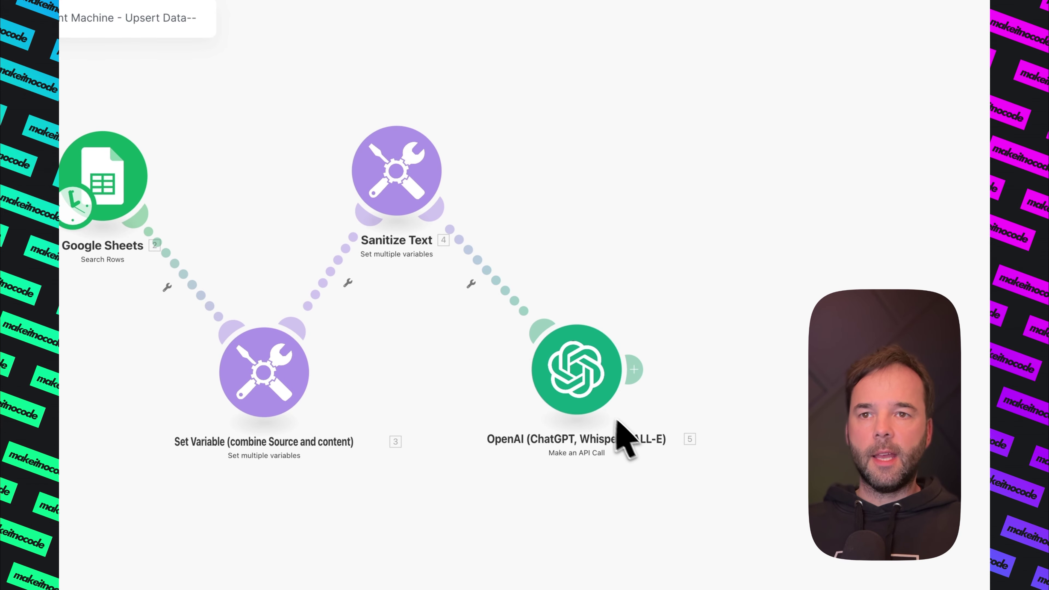
right_click(581, 374)
left_click(638, 451)
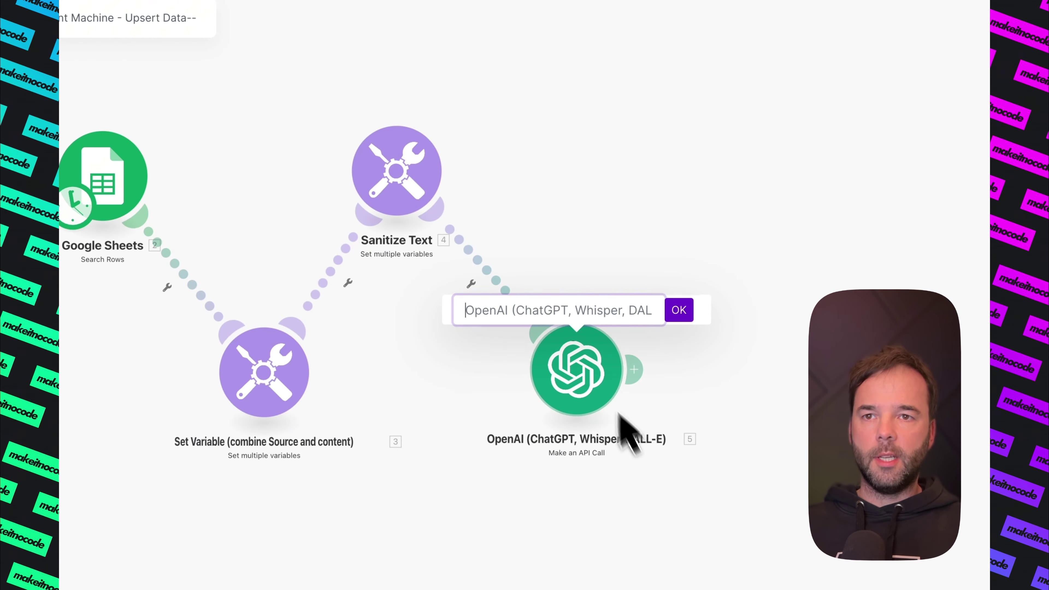
type("Embed Vector")
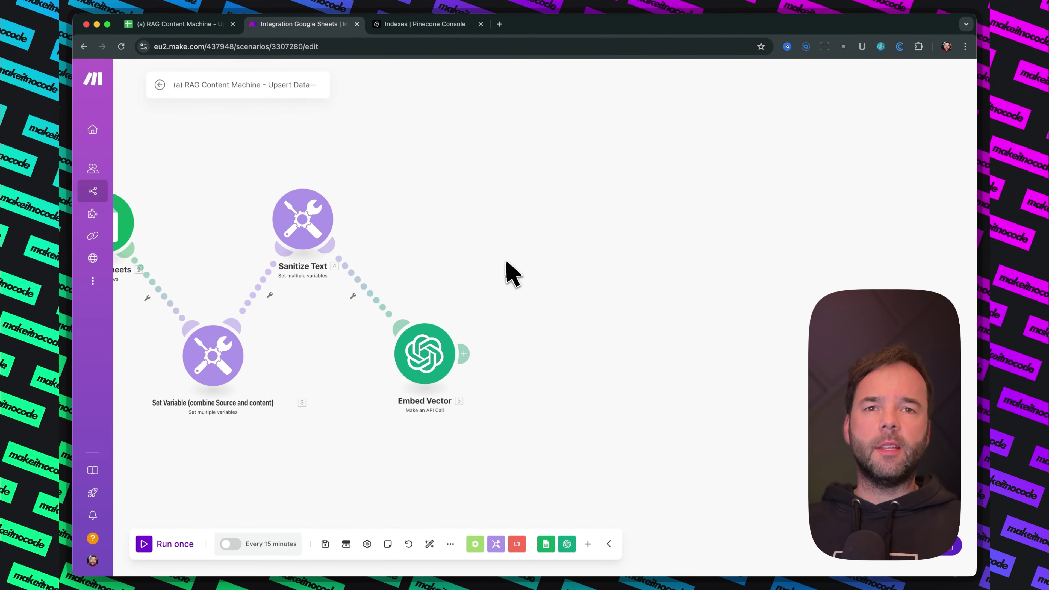
Switch to the Pinecone console and examine the starter plan's storage allowance beside the index list
left_click(426, 26)
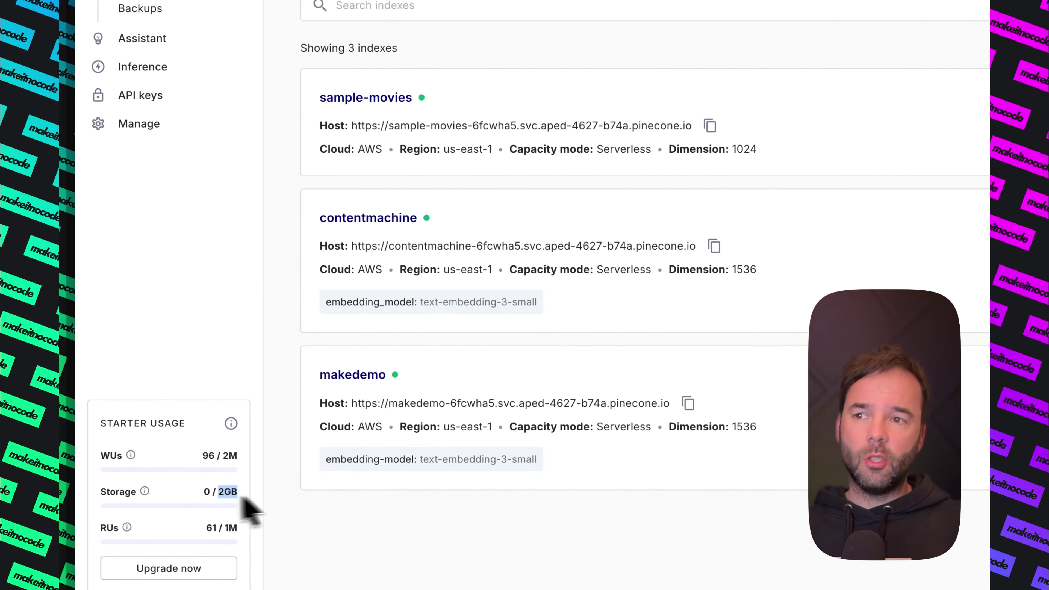
left_click_drag(244, 502, 276, 510)
left_click(362, 543)
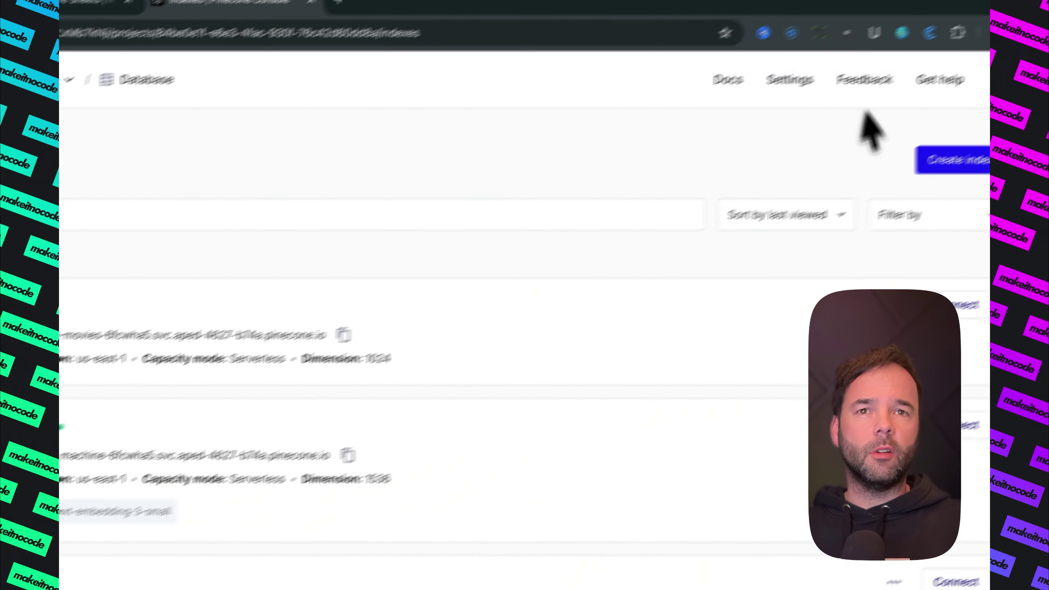
Start a new Pinecone index named demoalex and set its dimensions to 1,536
left_click(958, 164)
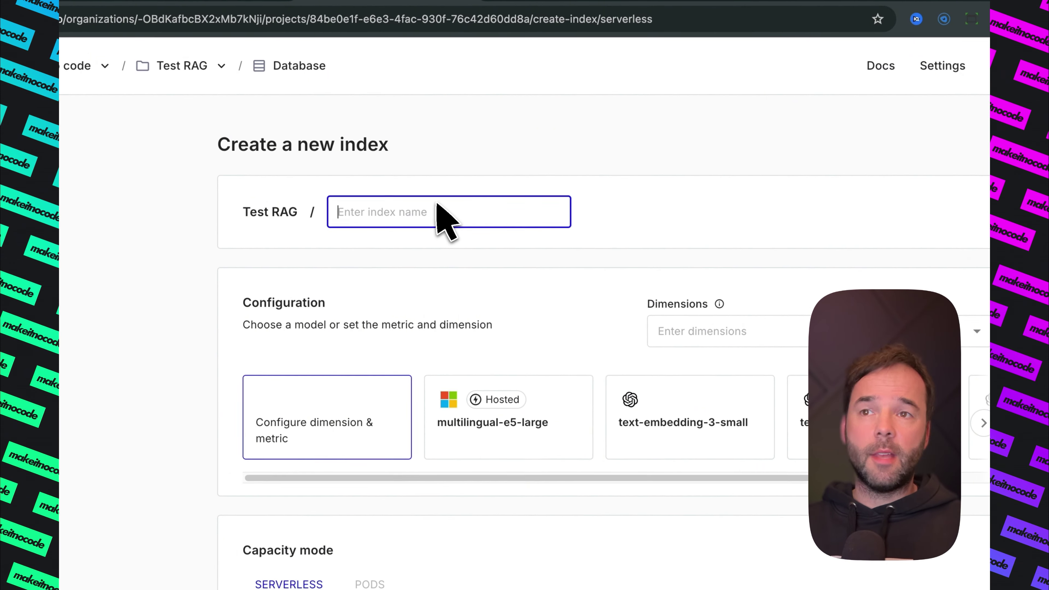
type("de")
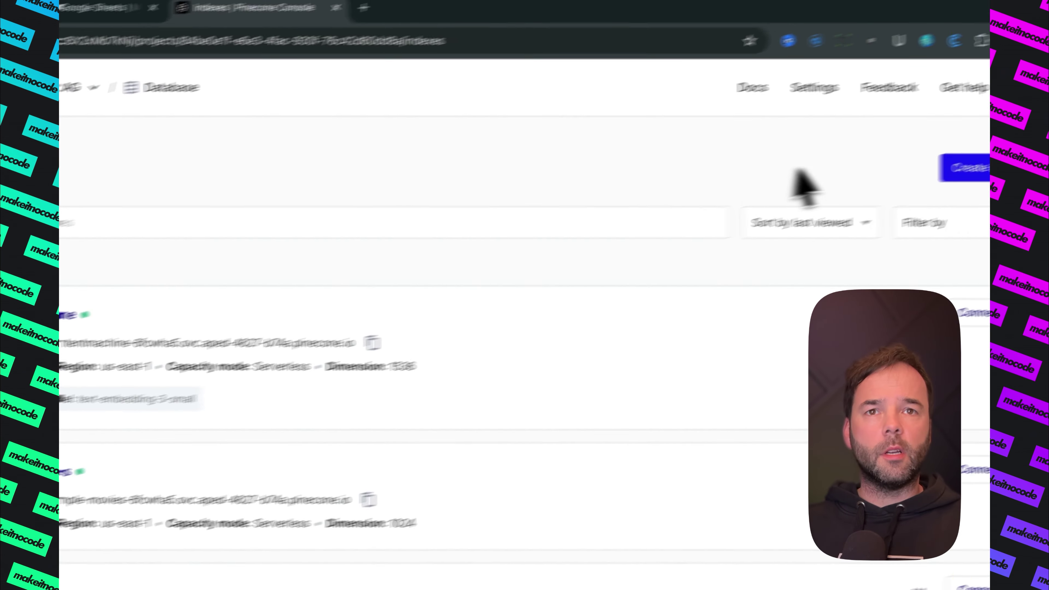
left_click(908, 192)
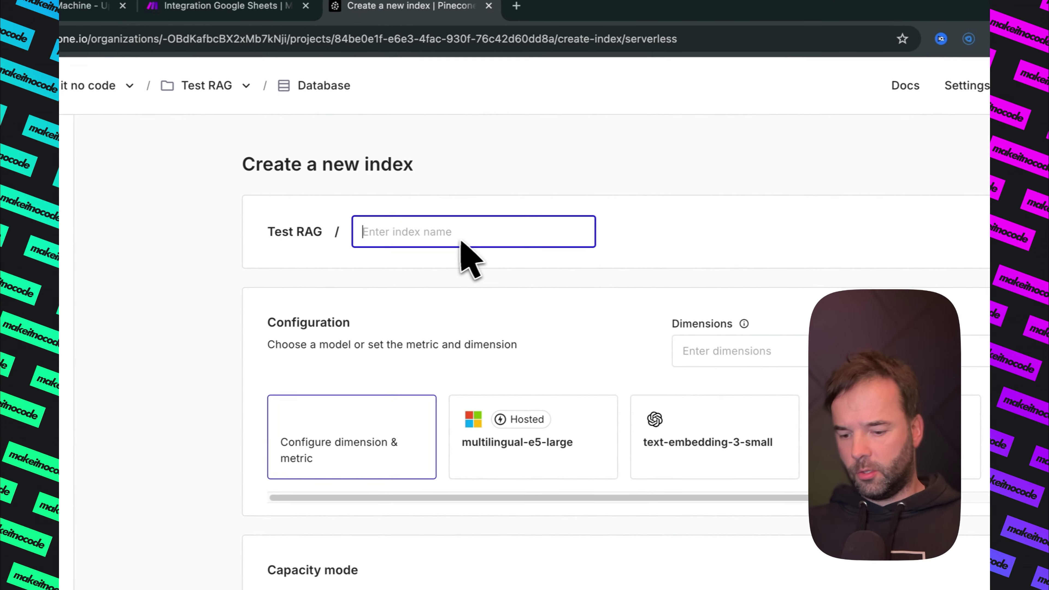
type("demoalex")
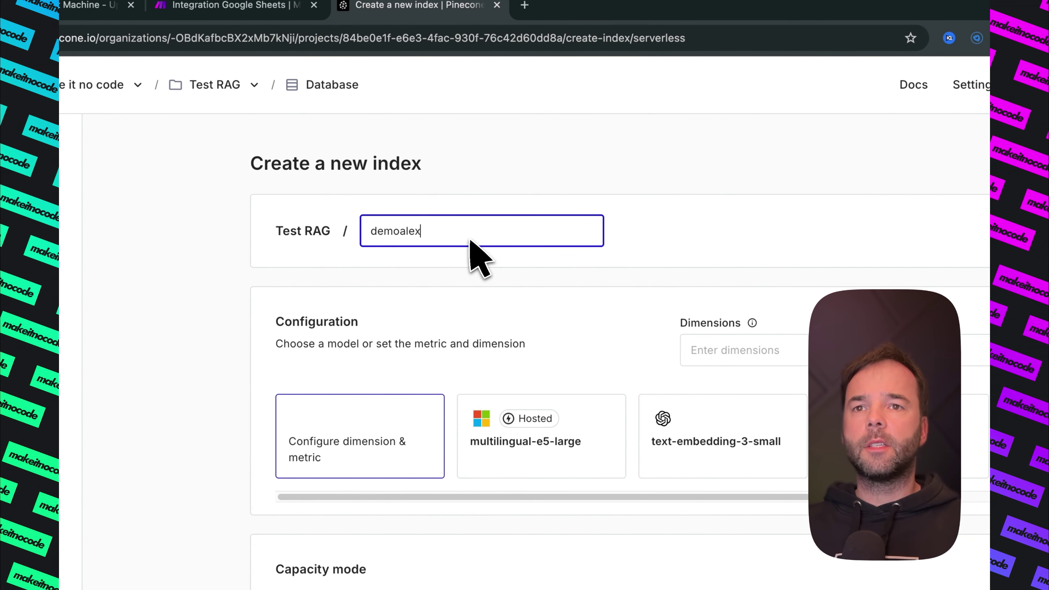
left_click(741, 354)
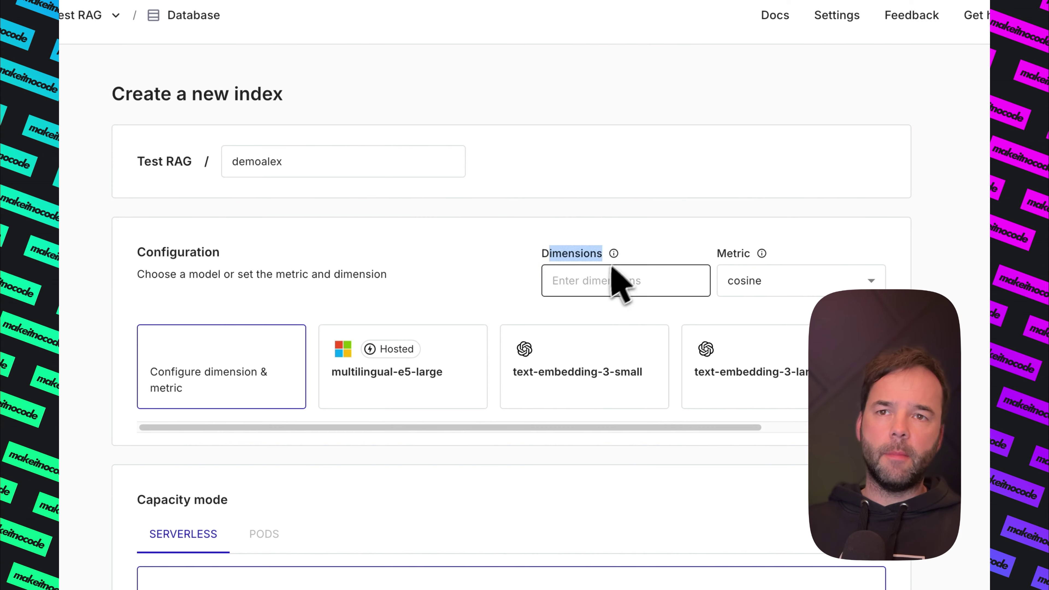
type("1,536")
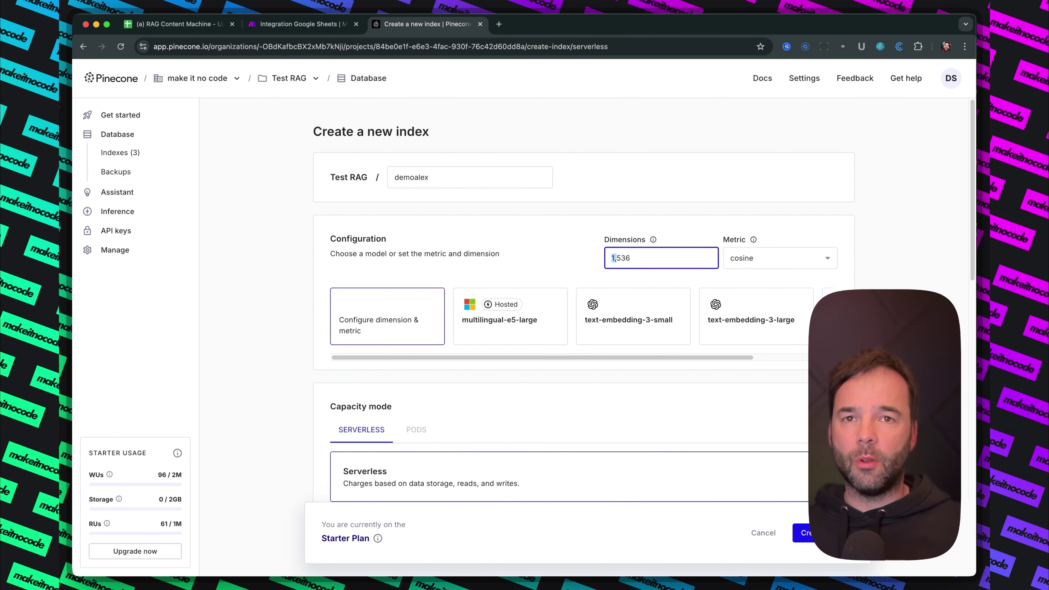
left_click(637, 260)
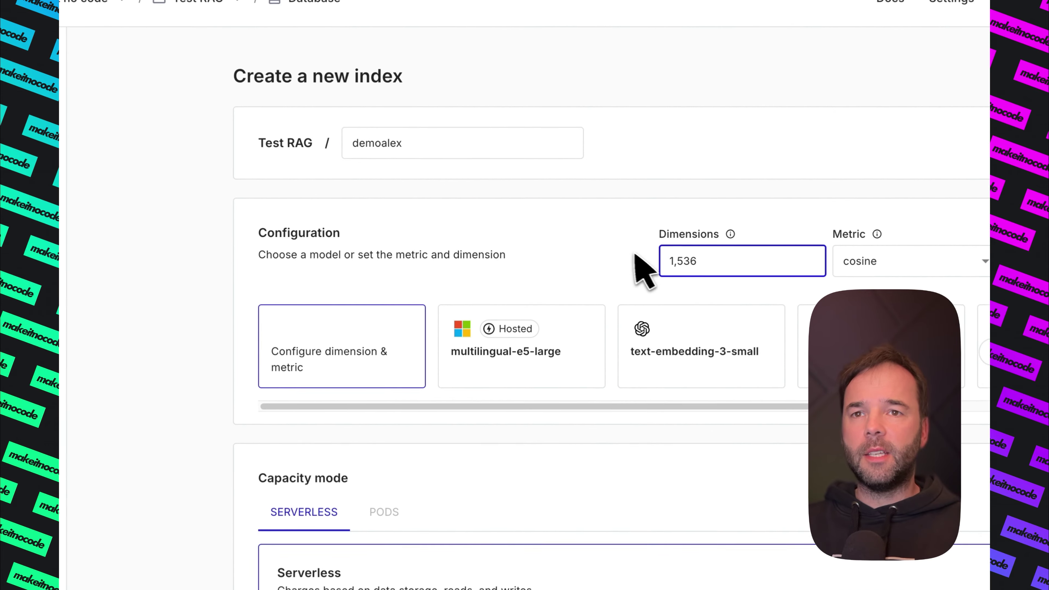
Create the index as serverless on AWS in the Virginia us-east-1 region and copy its host URL
scroll(723, 281, "down", 10)
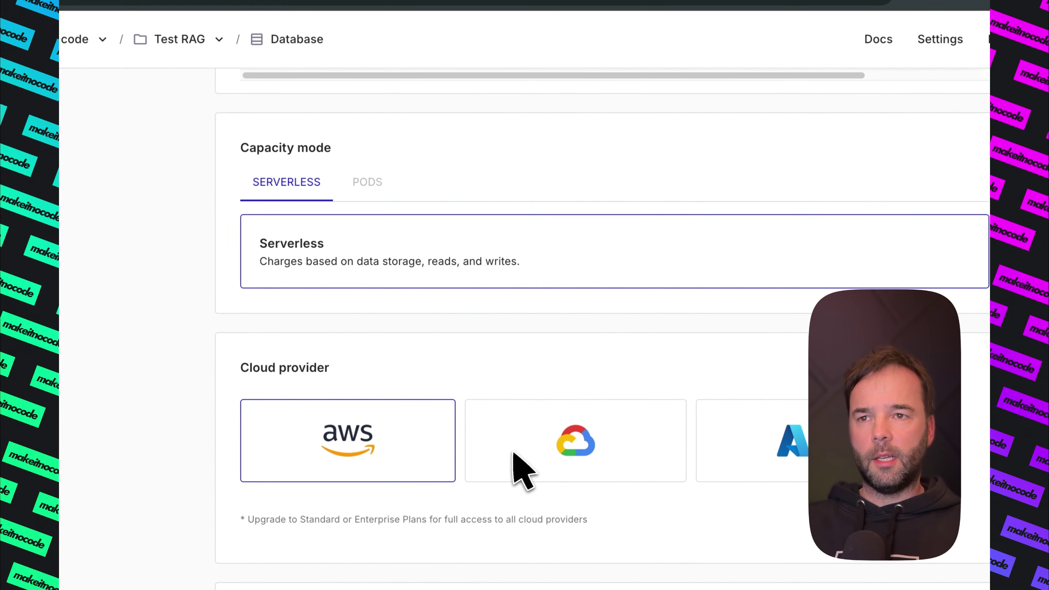
scroll(520, 468, "down", 7)
scroll(537, 372, "down", 4)
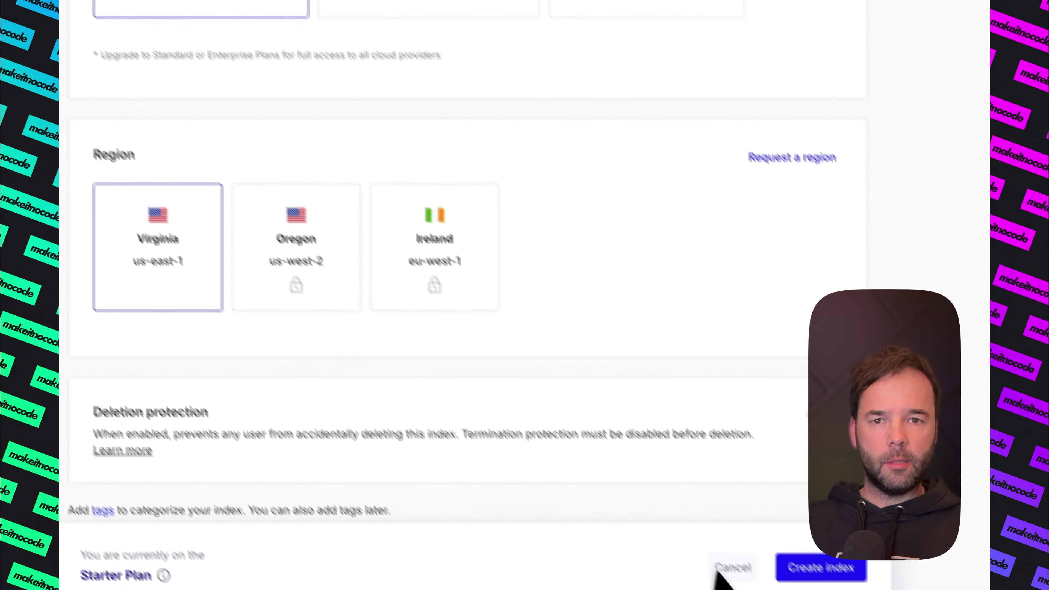
left_click(821, 568)
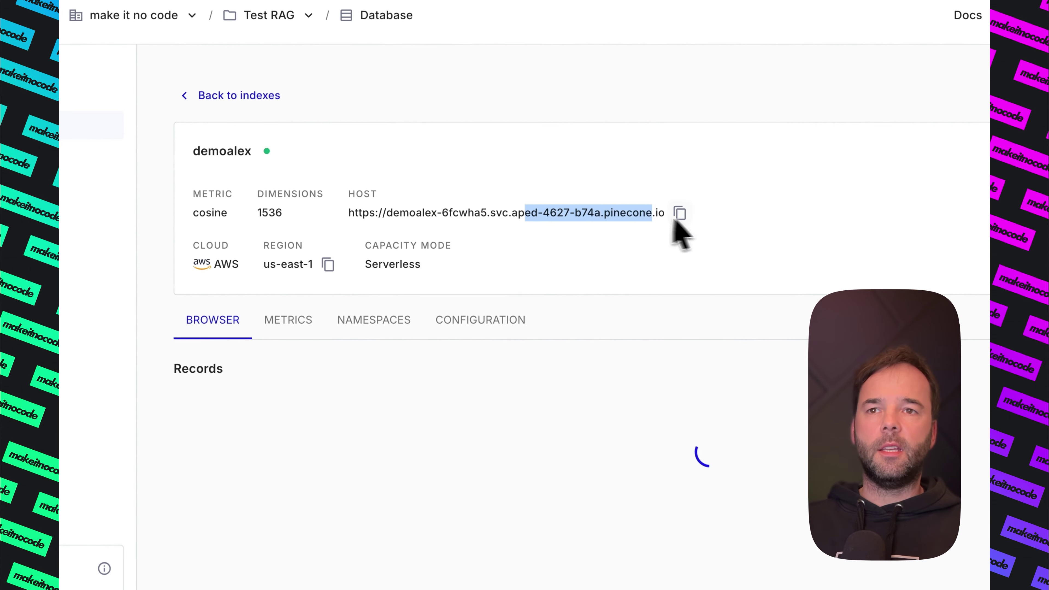
left_click(679, 212)
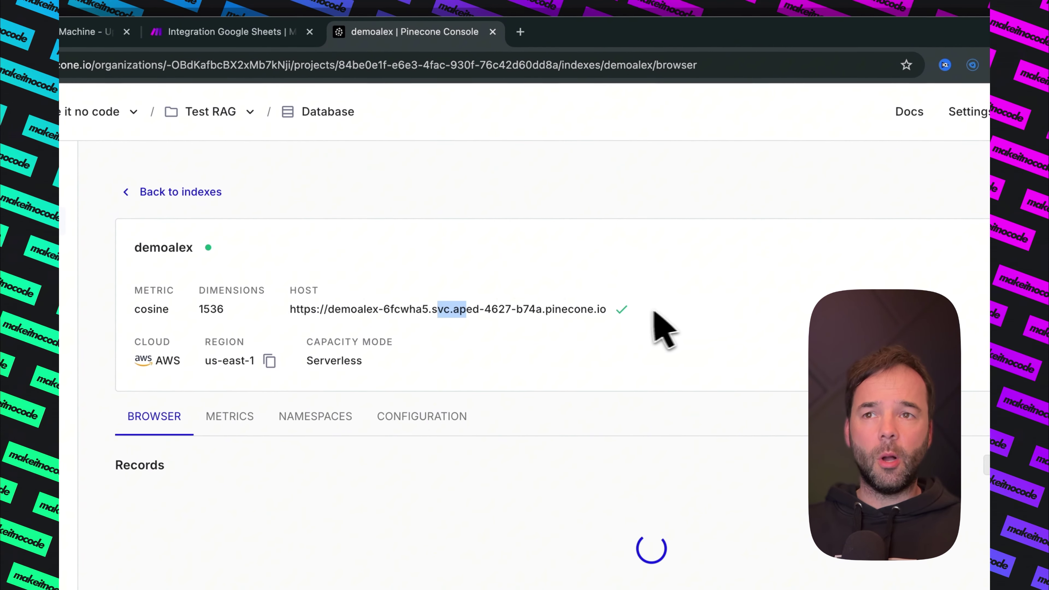
Switch back to the Make scenario and add a Pinecone Get a Vector module after Embed Vector
left_click(231, 31)
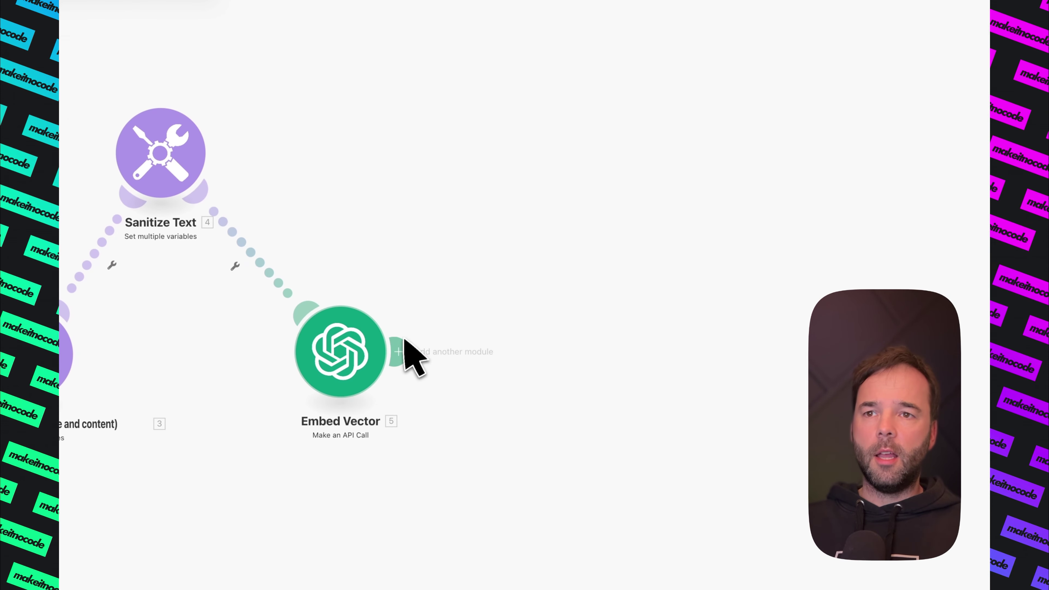
left_click(399, 351)
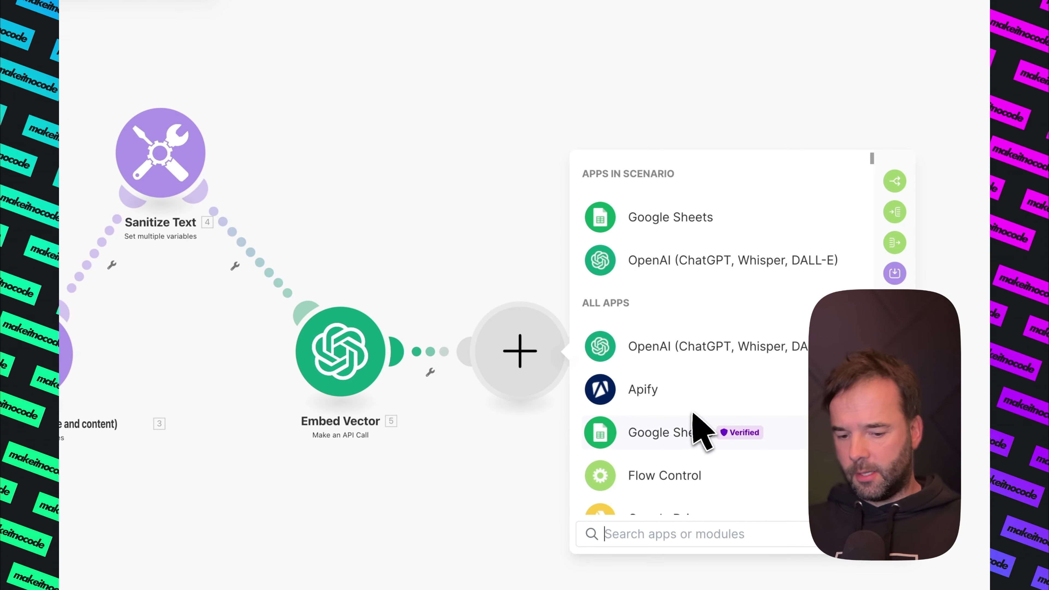
type("pine")
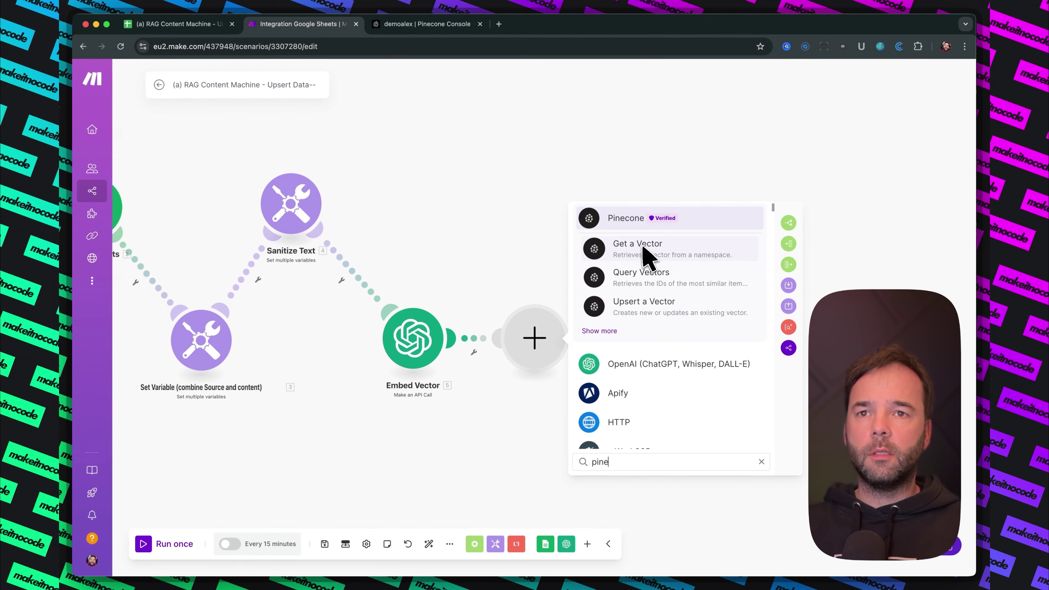
left_click(642, 248)
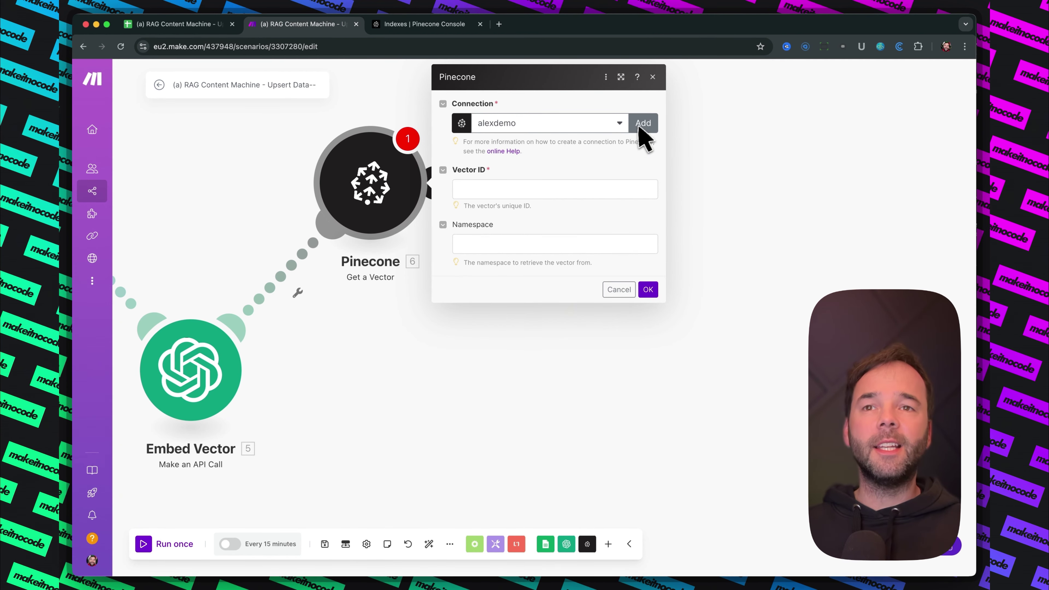
Start a new connection for the Pinecone module and name it demoalex, like the index in the Pinecone console
left_click(643, 123)
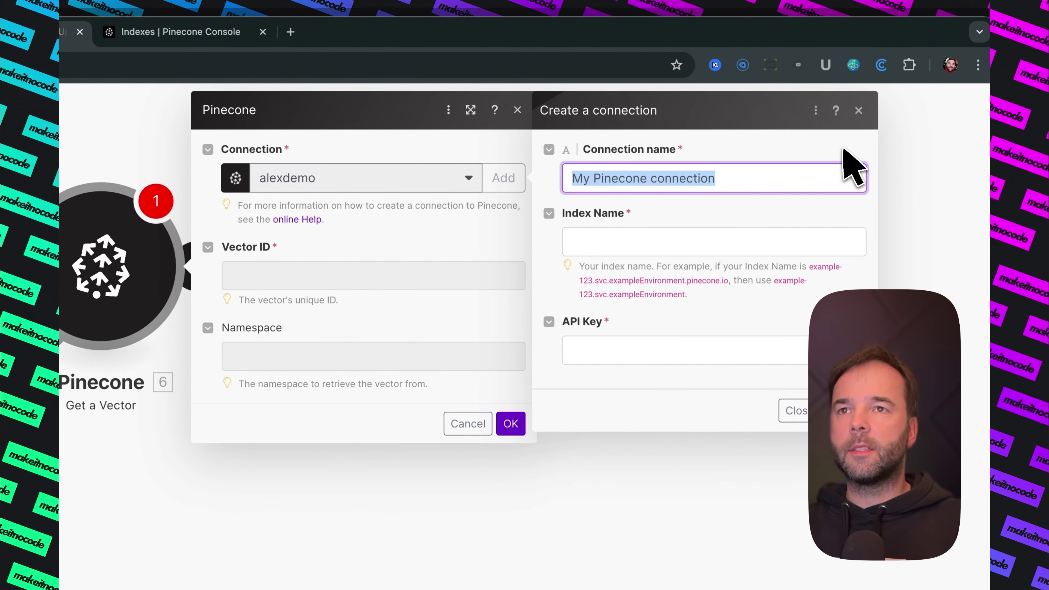
left_click(180, 32)
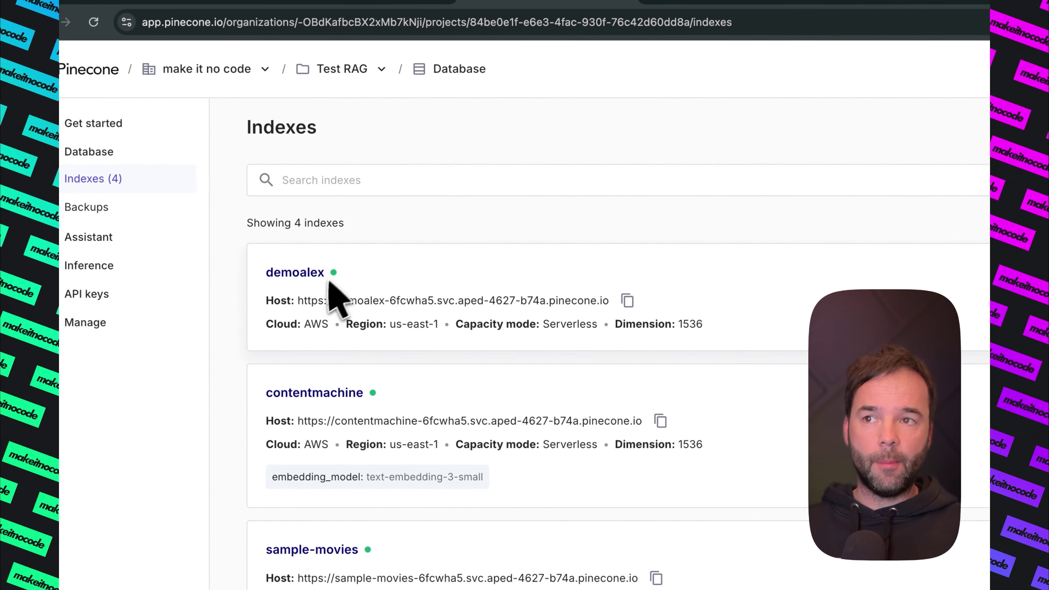
left_click(335, 3)
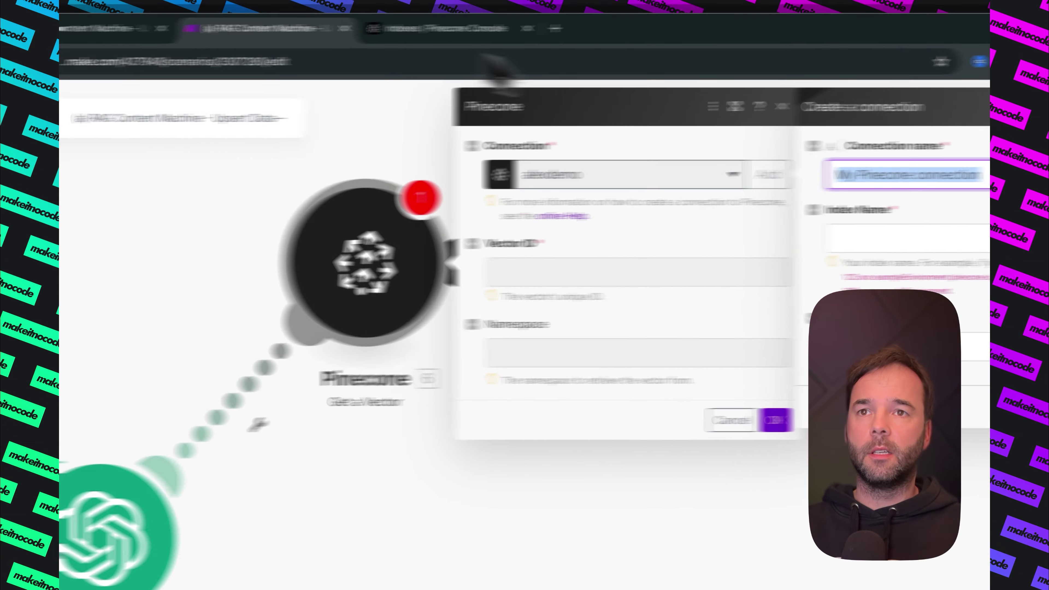
type("demoalex")
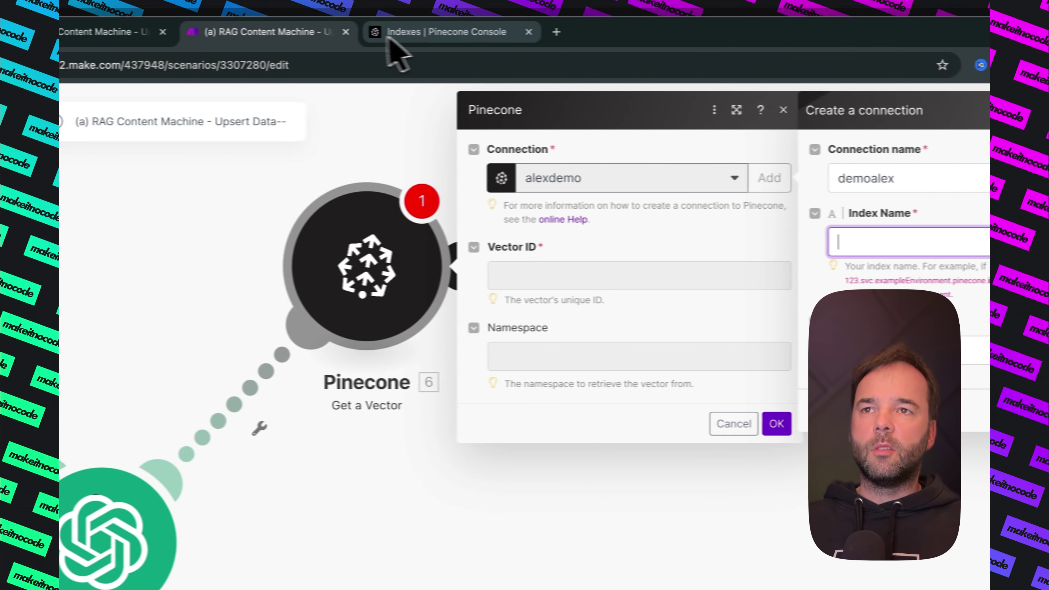
Switch to the Pinecone console, open the demoalex index and copy its host URL
left_click(124, 32)
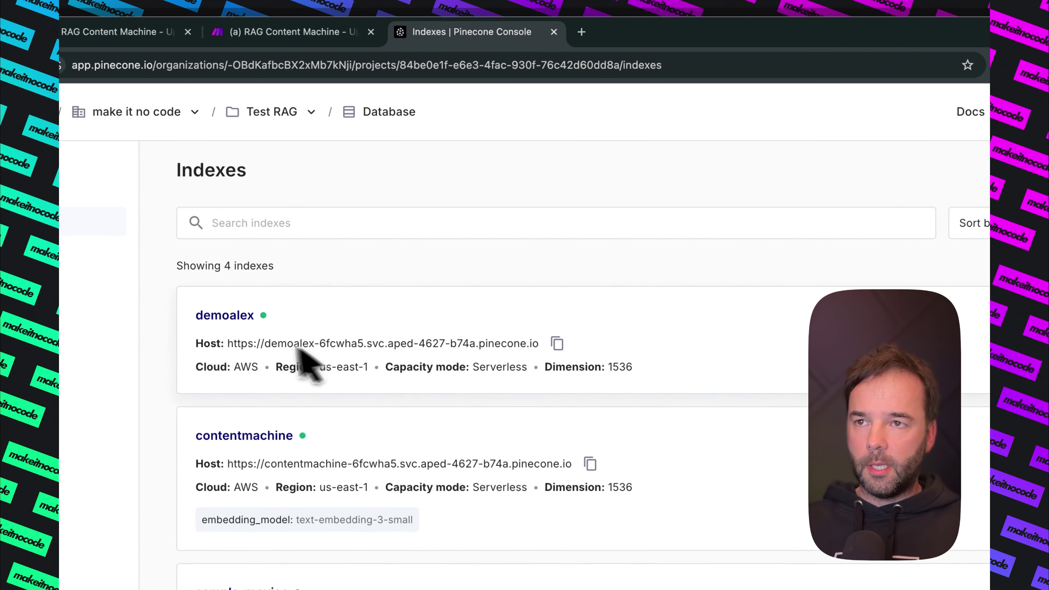
left_click(353, 347)
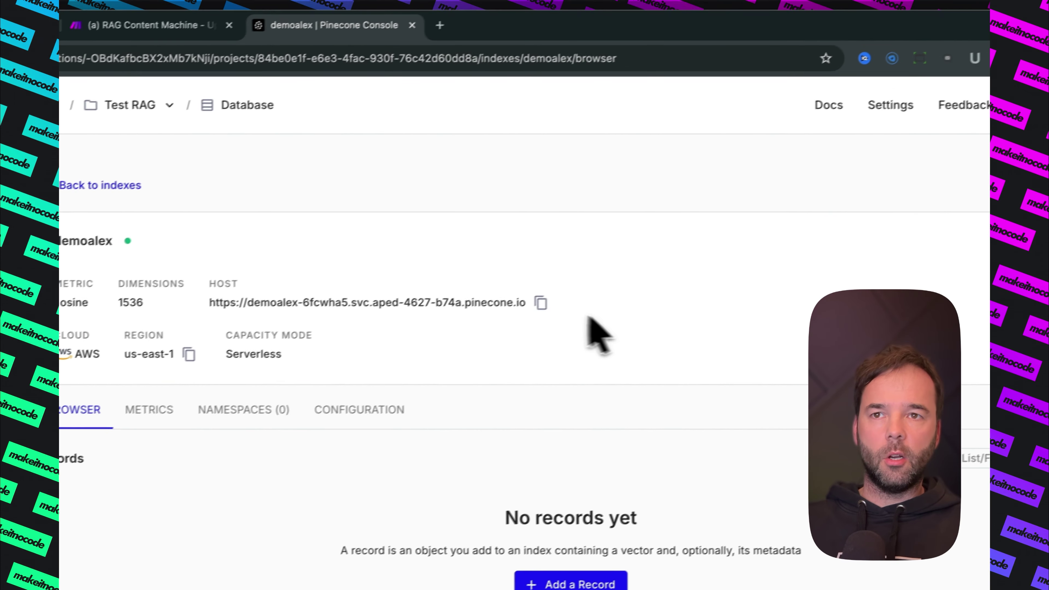
left_click(540, 303)
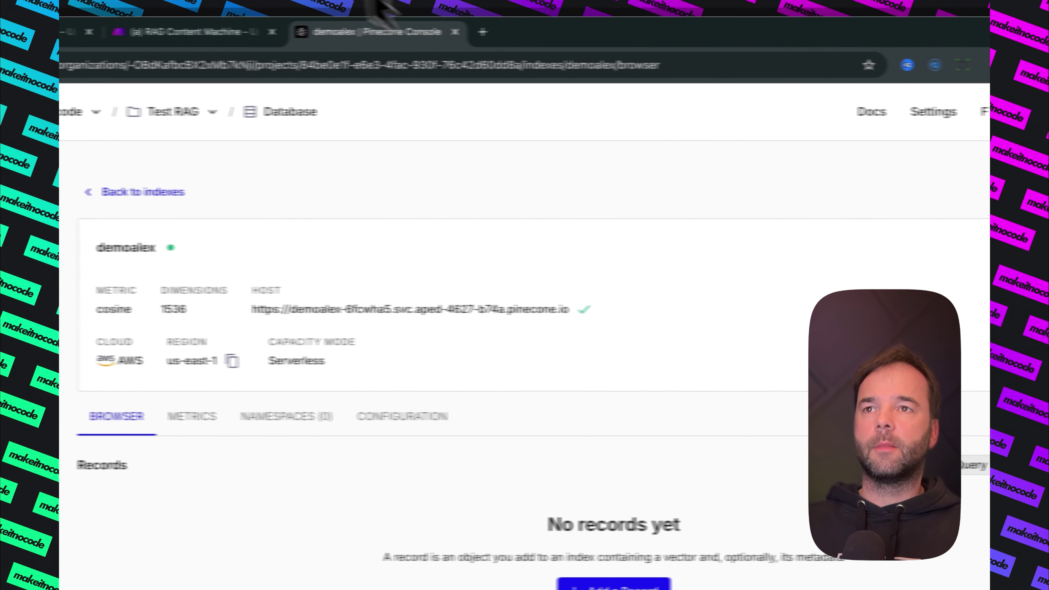
Back in Make, enter the copied host as the connection's index name, without the https prefix and the .io ending
left_click(178, 25)
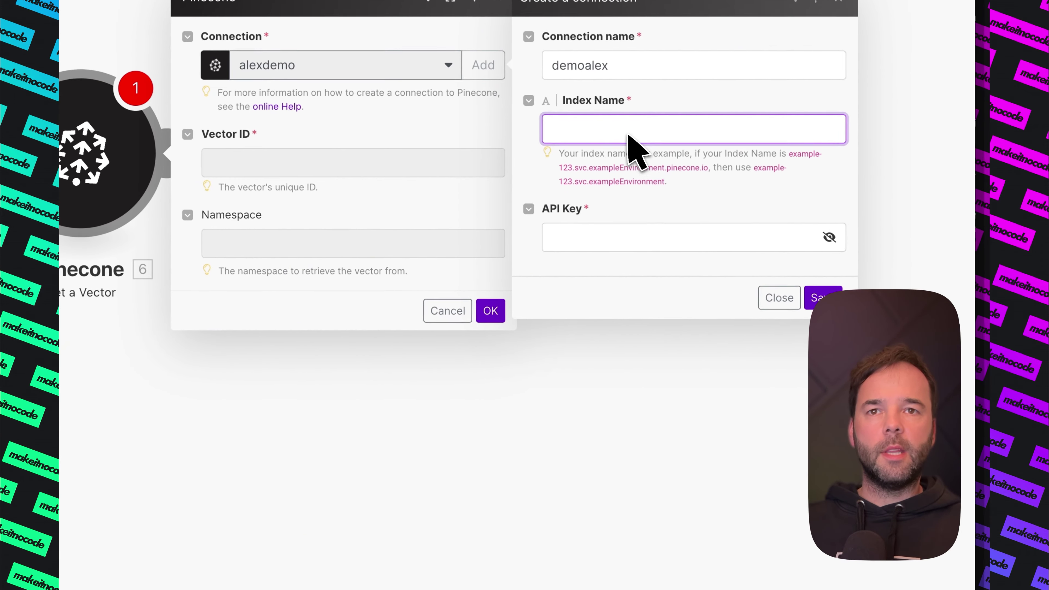
key("super+v")
key("BackSpace")
key("BackSpace")
key("BackSpace")
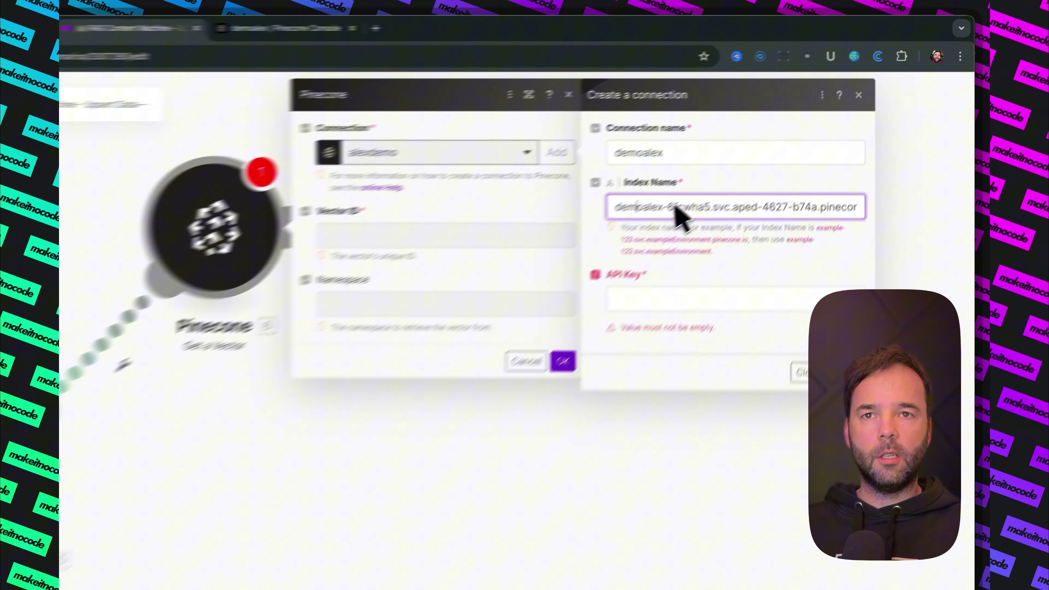
left_click(676, 173)
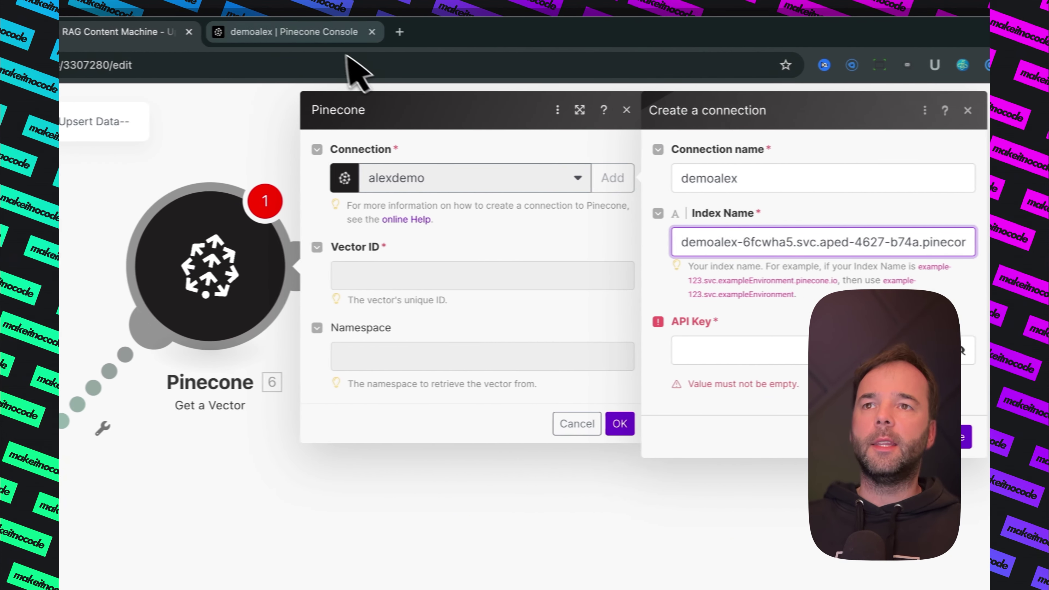
Switch to the Pinecone console, generate an API key named demoalex with all permissions and copy it
left_click(743, 349)
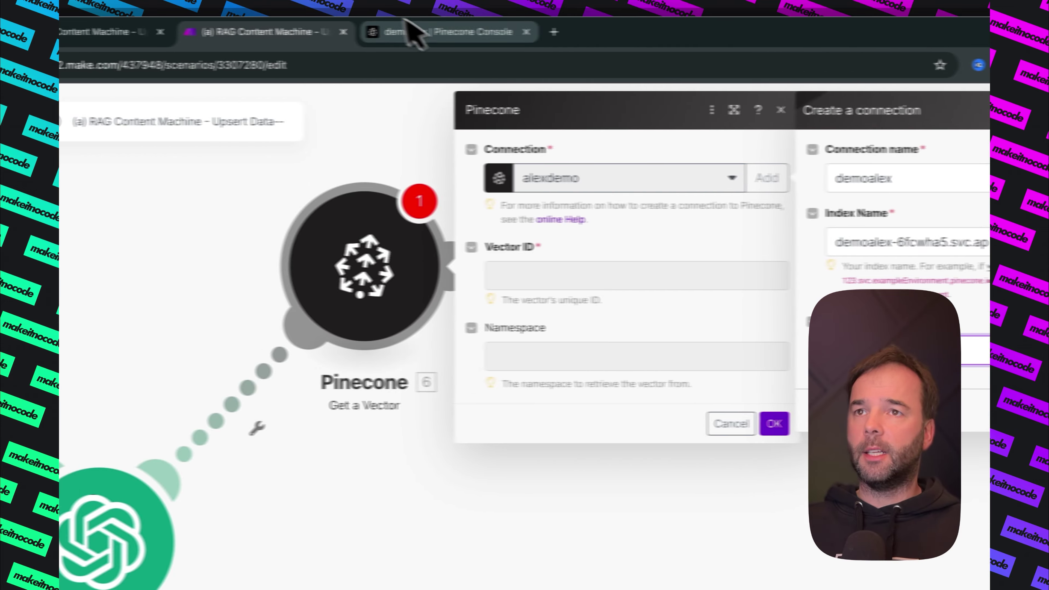
left_click(273, 32)
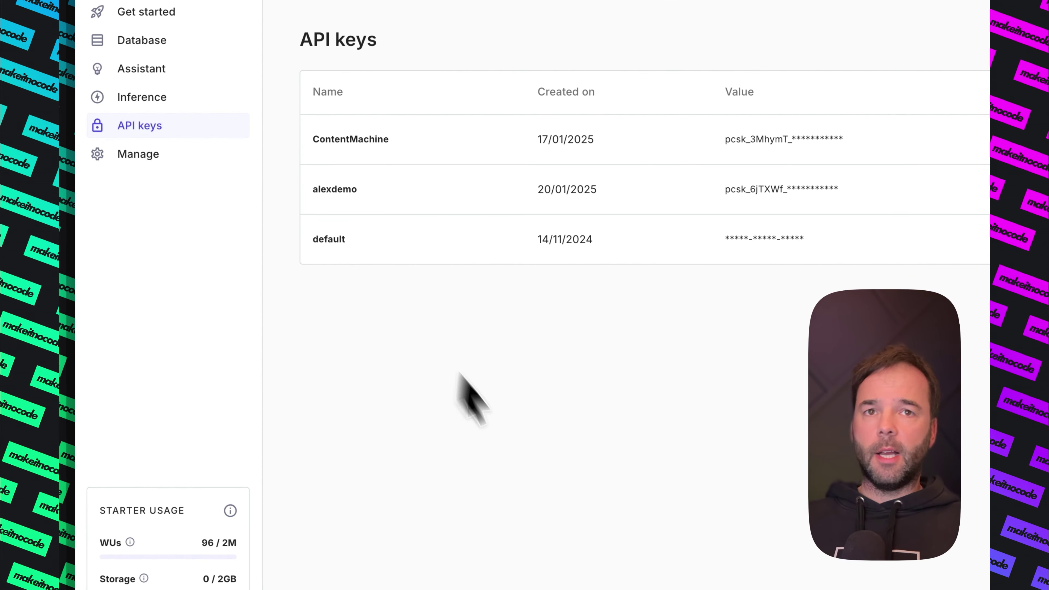
left_click(886, 180)
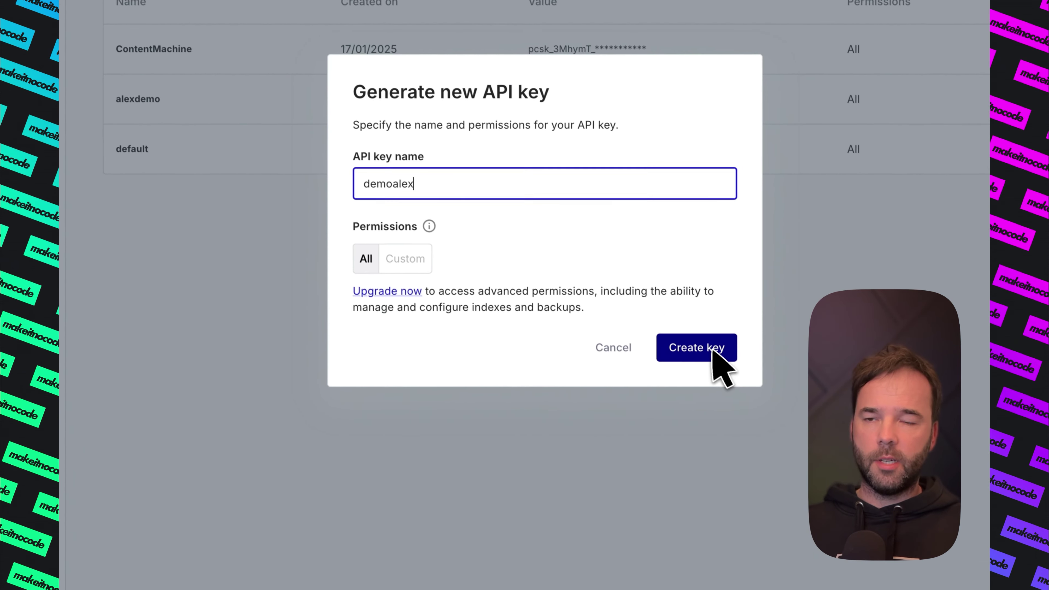
left_click(791, 513)
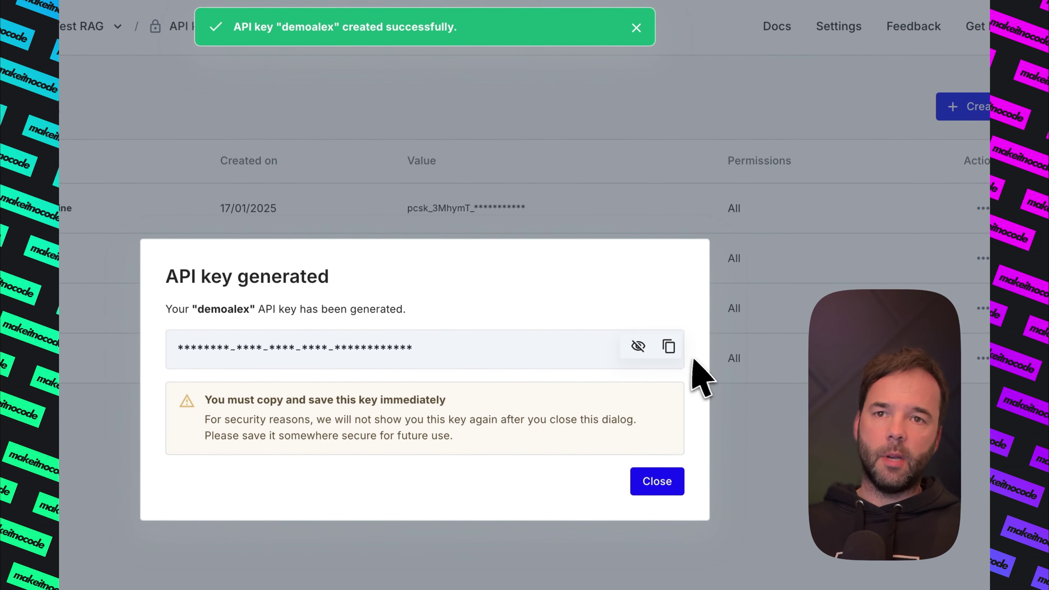
left_click(674, 350)
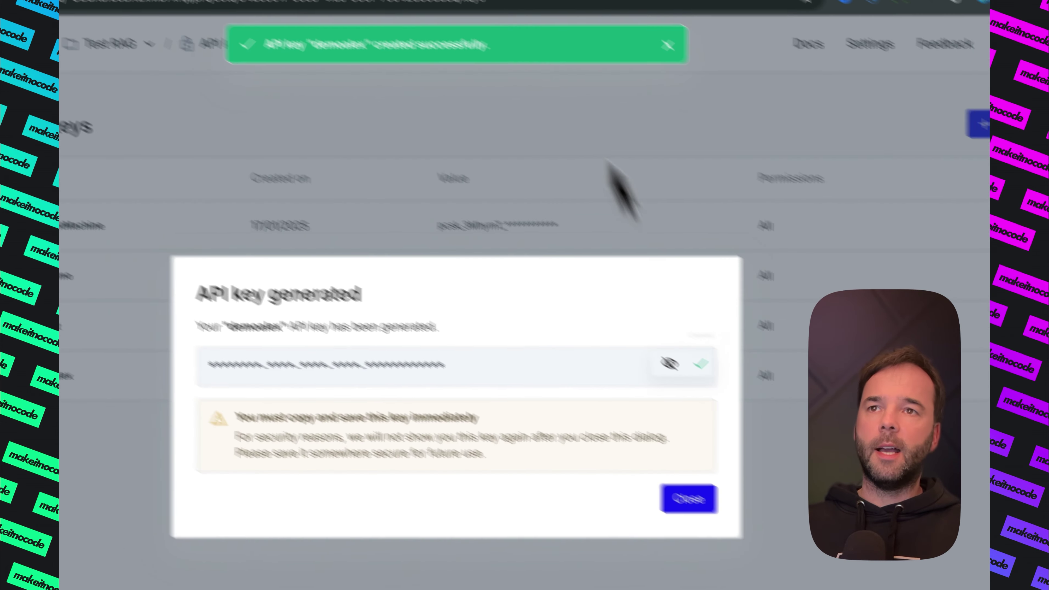
Return to Make, paste the API key into the connection's API Key field and try to save the connection
left_click(307, 37)
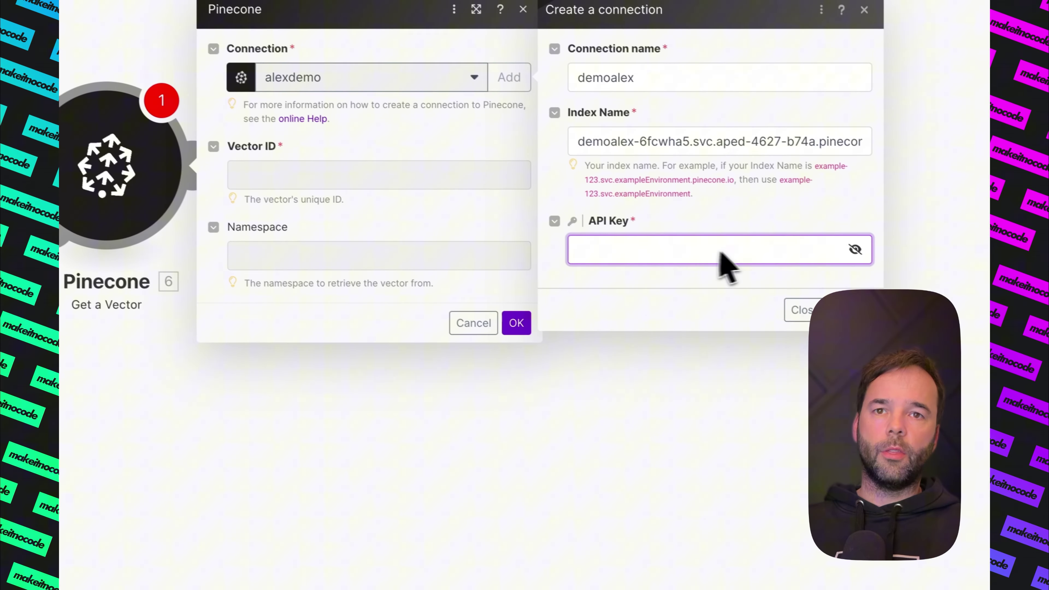
key("ctrl+v")
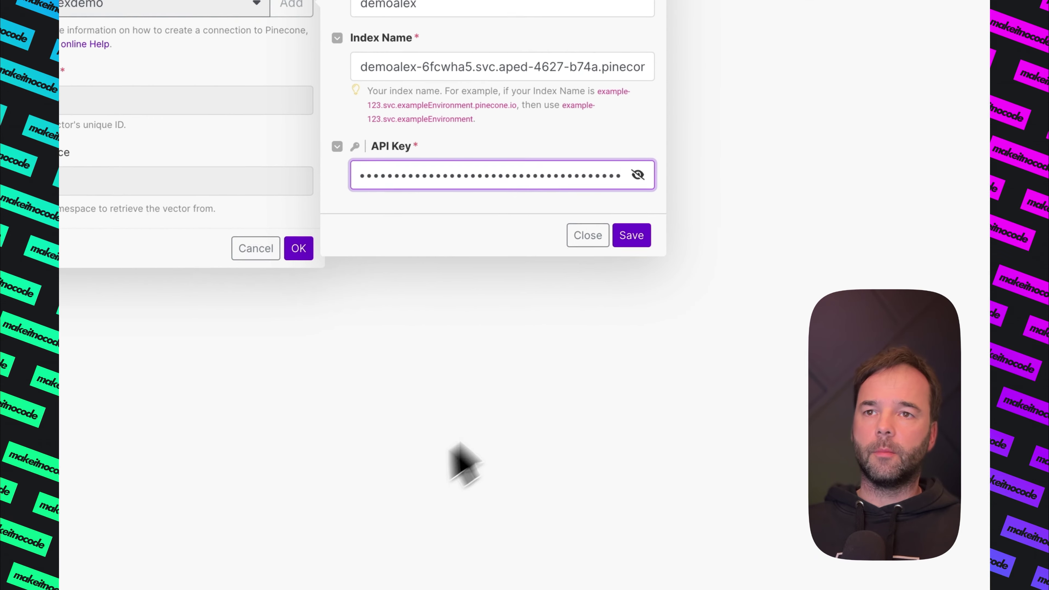
left_click(633, 234)
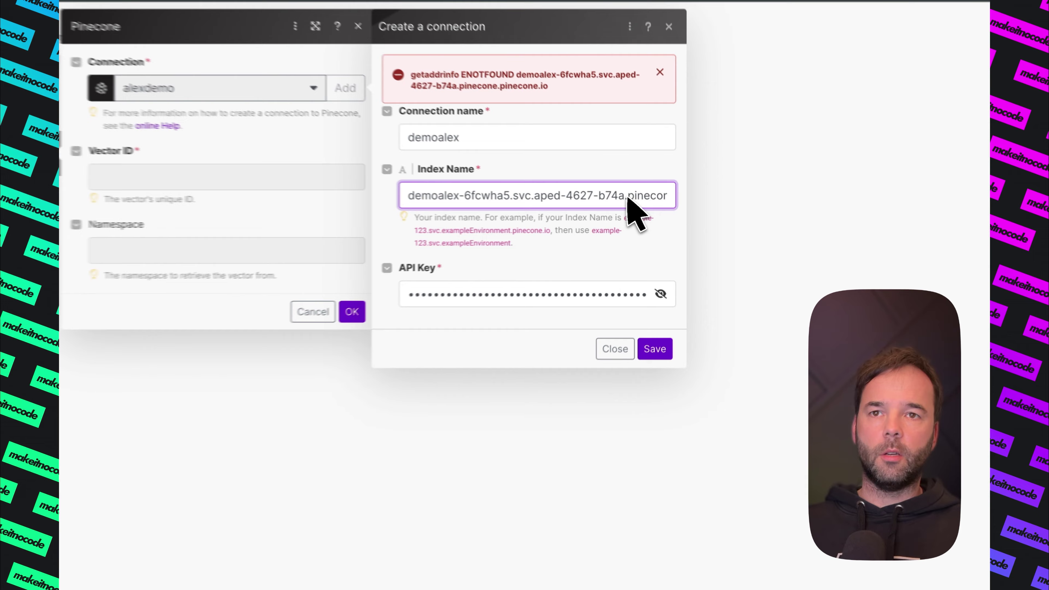
Shorten the index name to demoalex-6fcwha5.svc.aped-4627-b74a and save the connection
left_click_drag(628, 198, 765, 208)
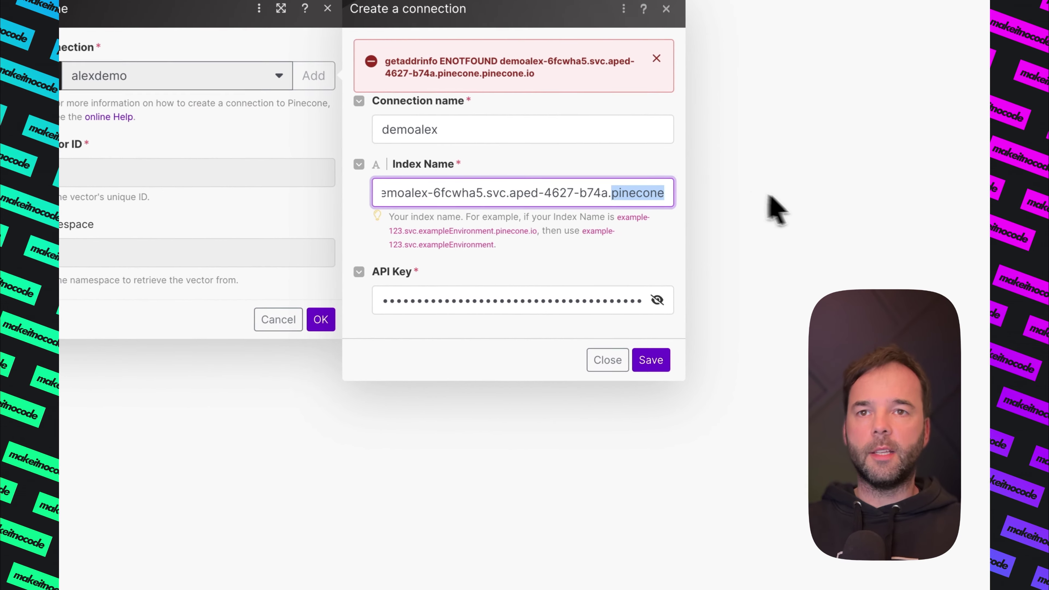
key("BackSpace")
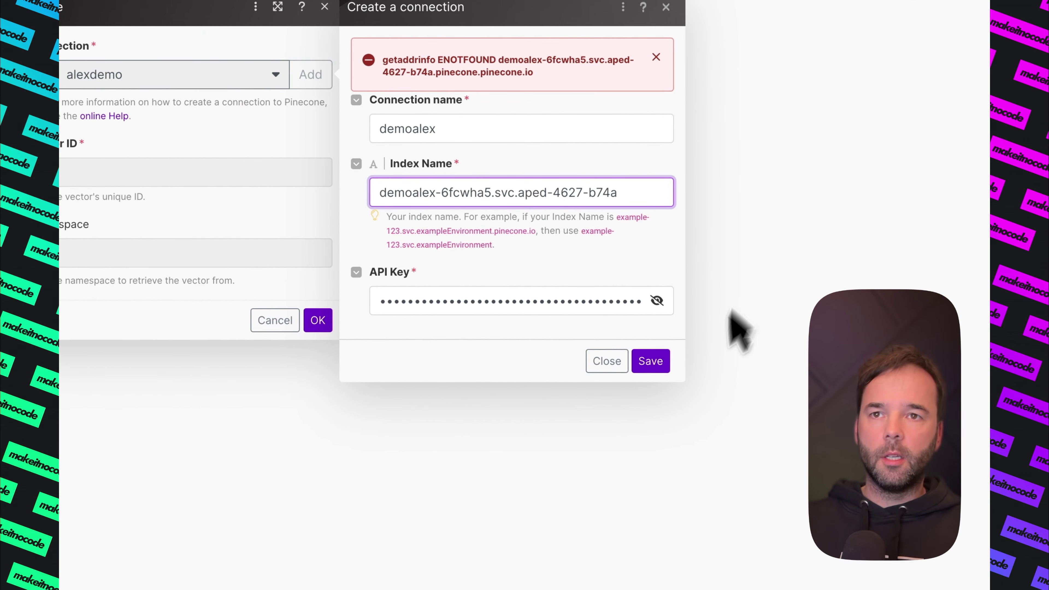
left_click(651, 361)
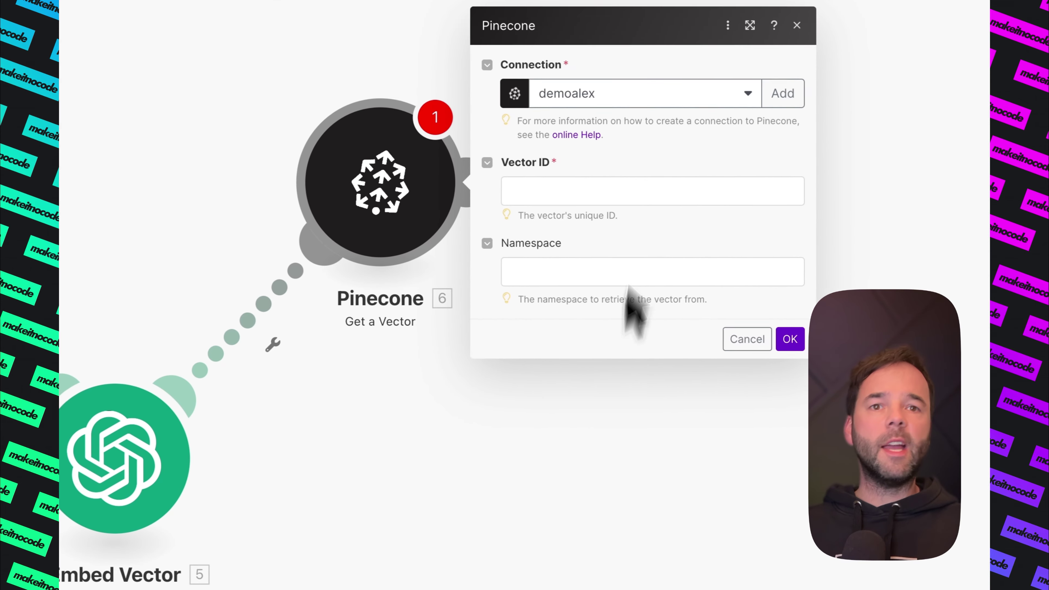
Map the Get a Vector module's Vector ID to # UUID (D) from Google Sheets and confirm the settings
left_click(537, 232)
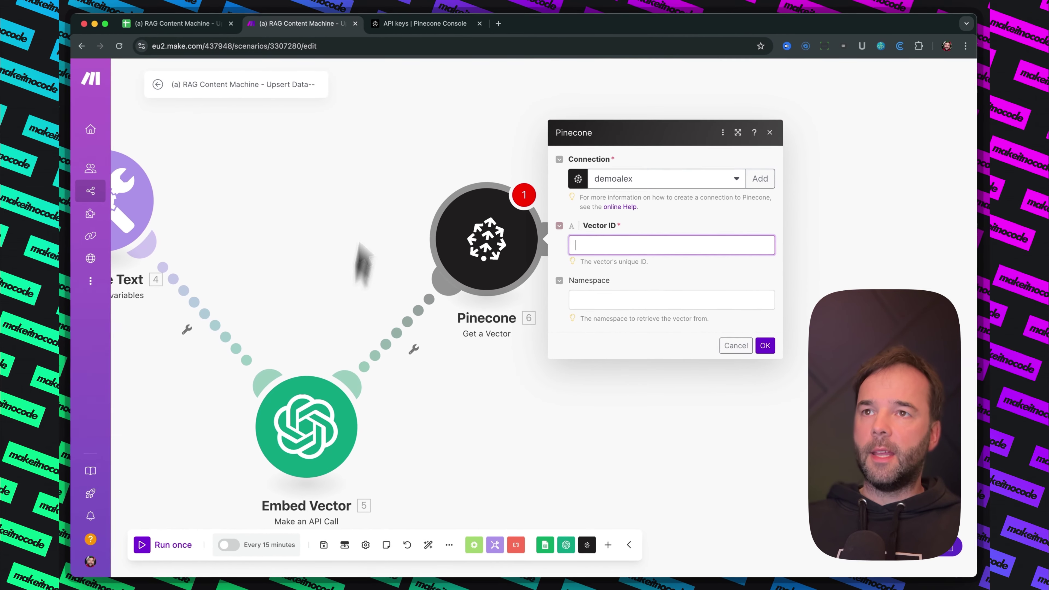
left_click(166, 18)
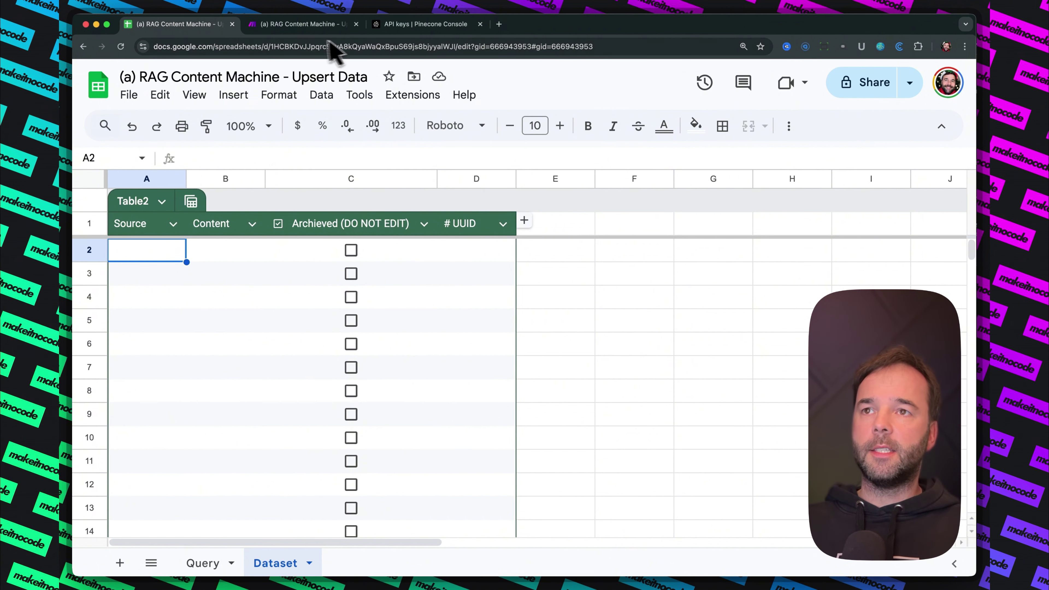
left_click(326, 24)
left_click(616, 249)
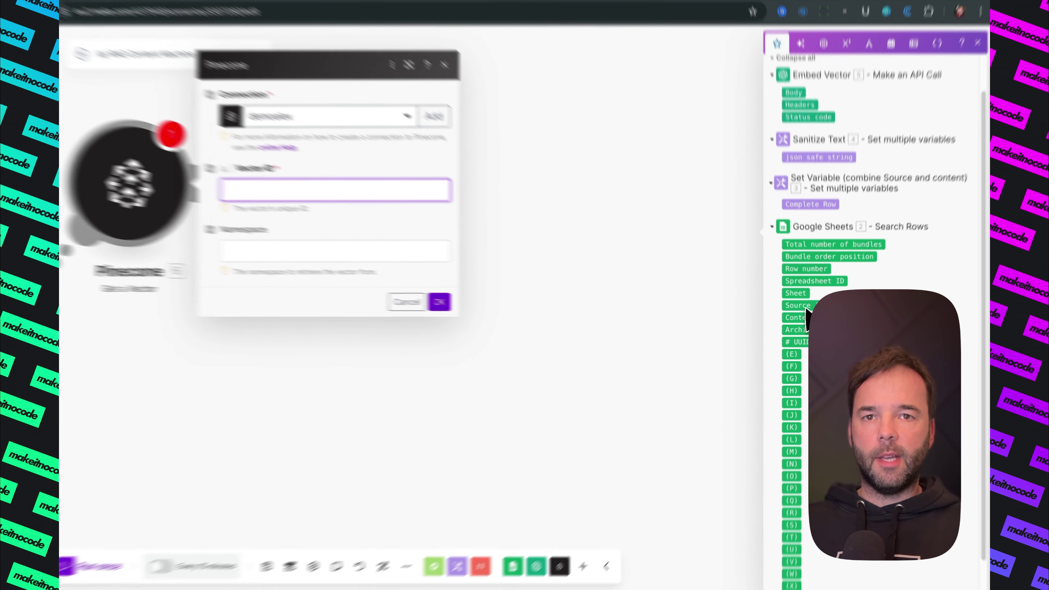
left_click(799, 339)
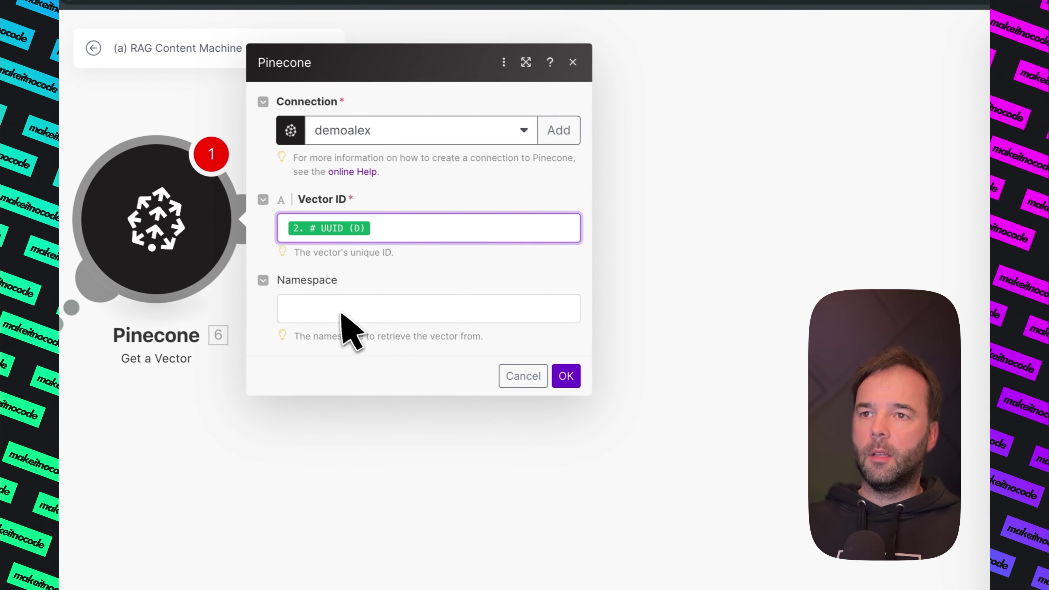
left_click(574, 379)
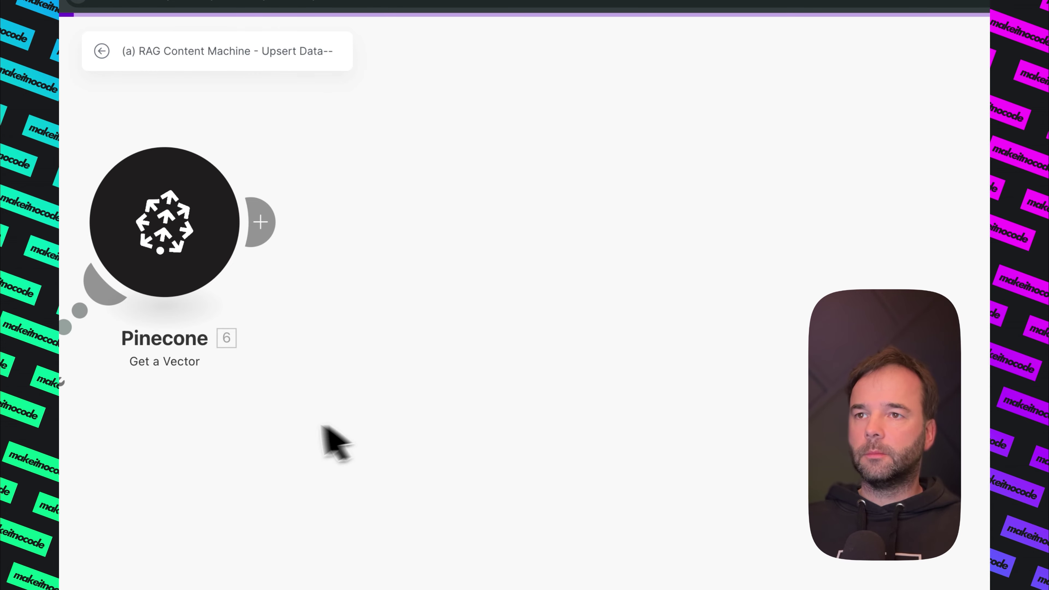
Add a Pinecone Upsert a Vector module after Get a Vector and place it lower on the canvas
left_click(575, 133)
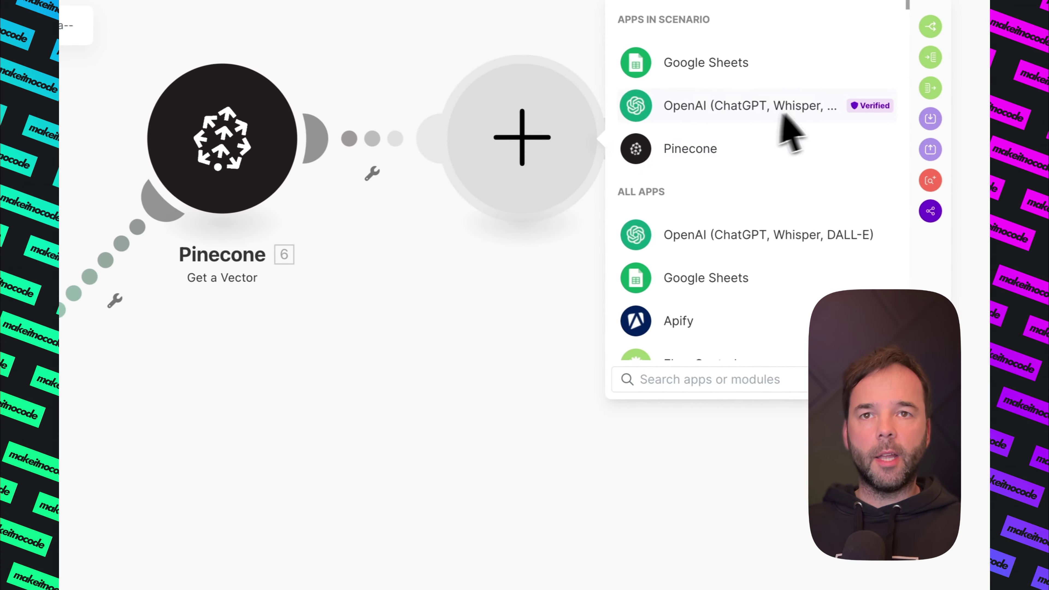
left_click(743, 147)
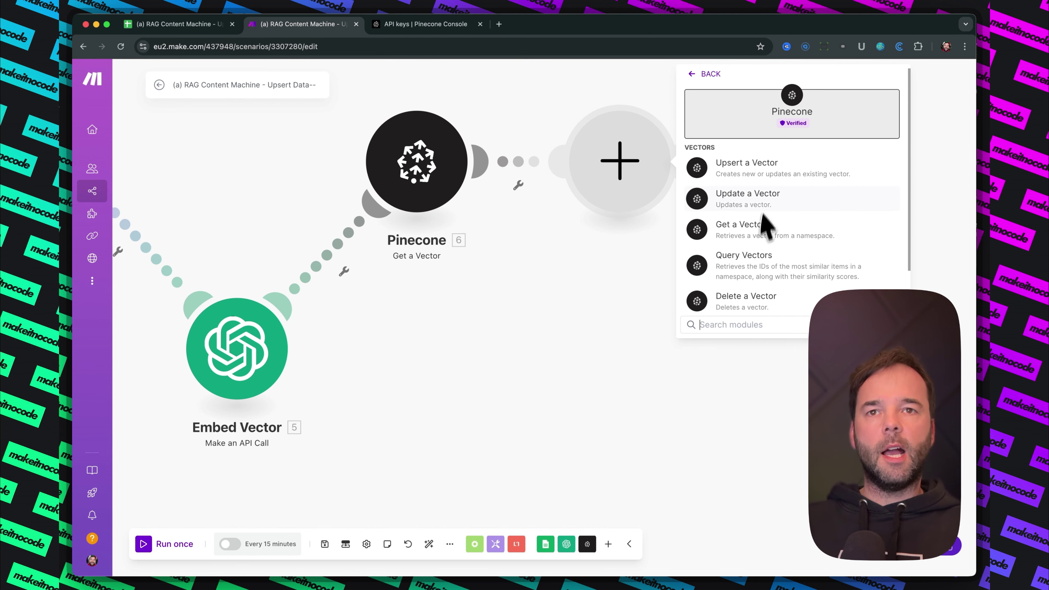
left_click(758, 174)
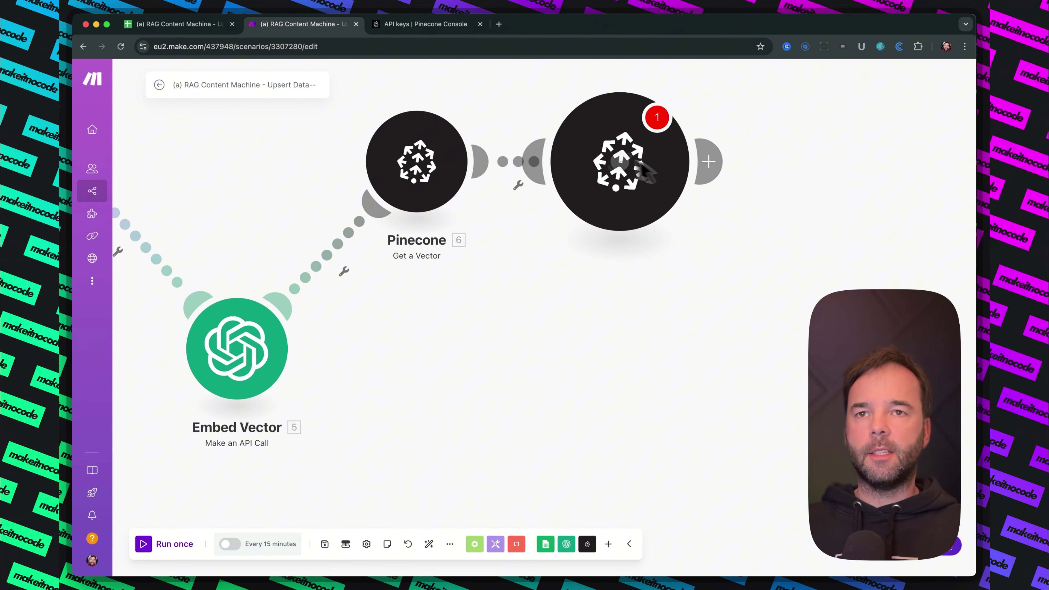
left_click_drag(601, 166, 582, 361)
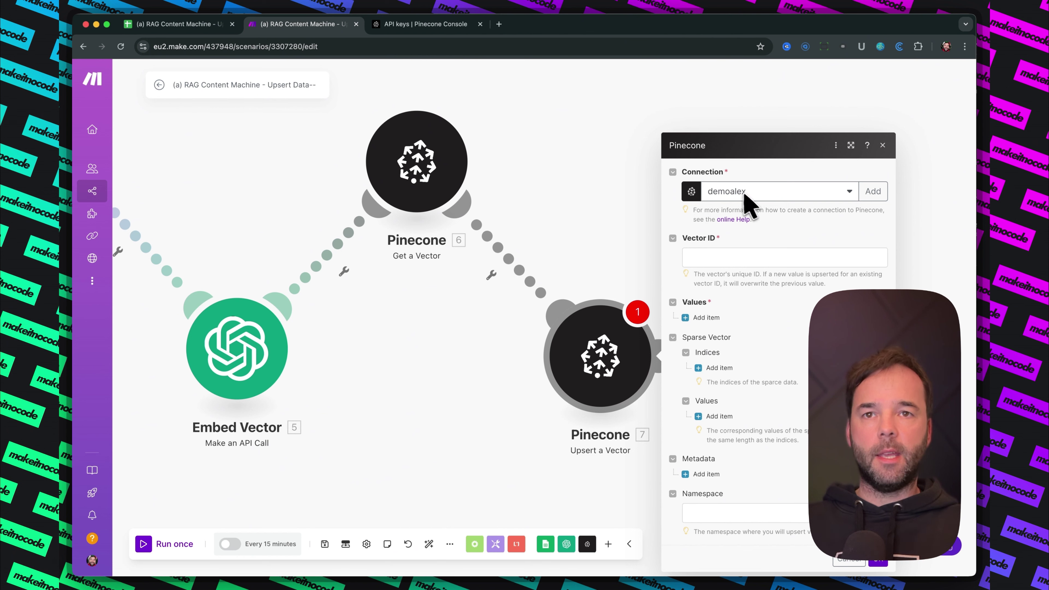
Map the Upsert a Vector module's Vector ID to # UUID (D) from the Google Sheets Search Rows module
left_click(425, 24)
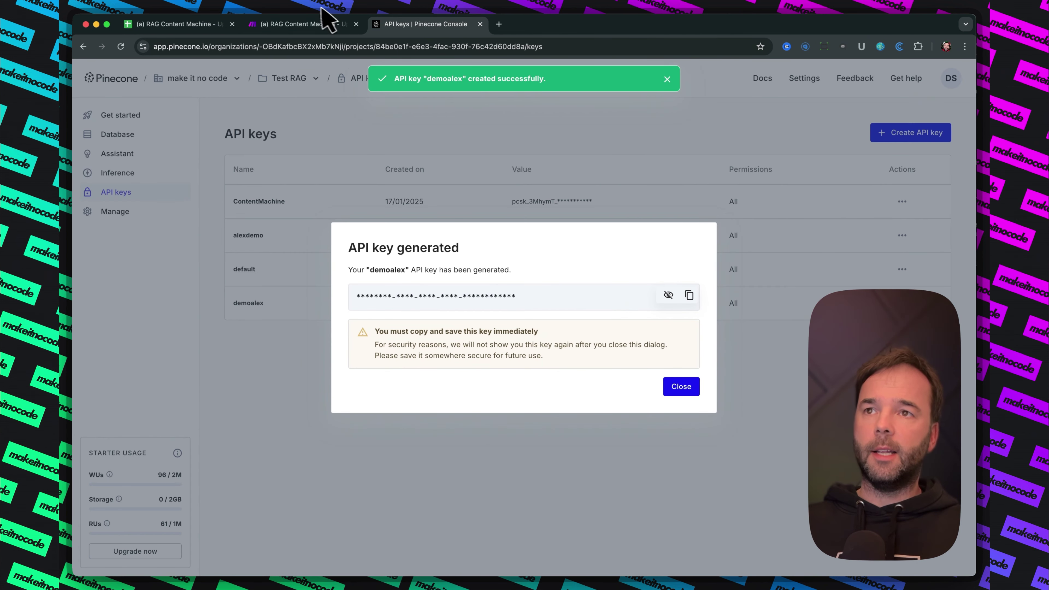
left_click(314, 24)
left_click(738, 261)
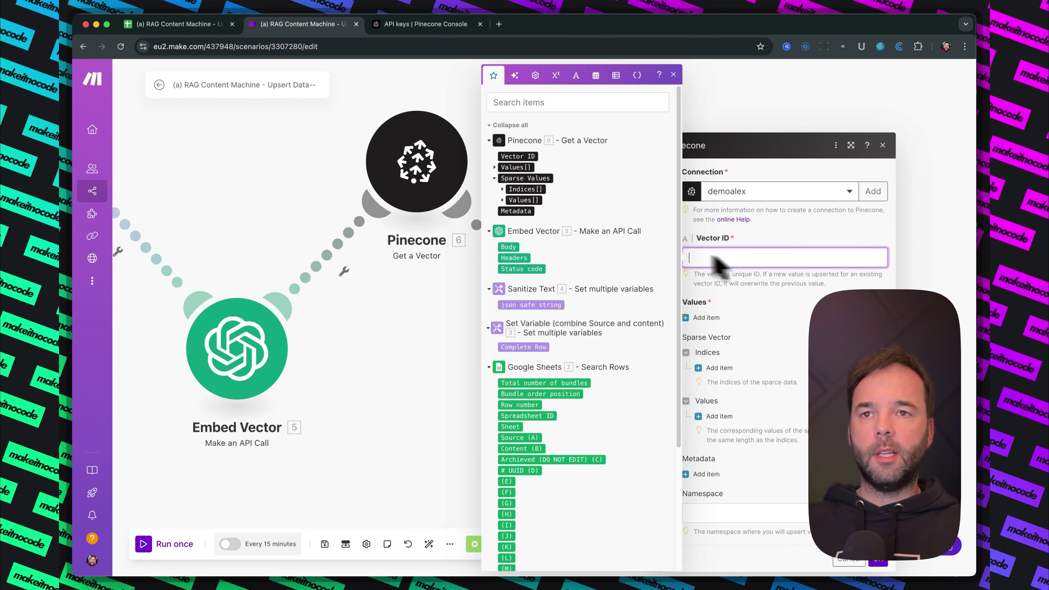
left_click(363, 342)
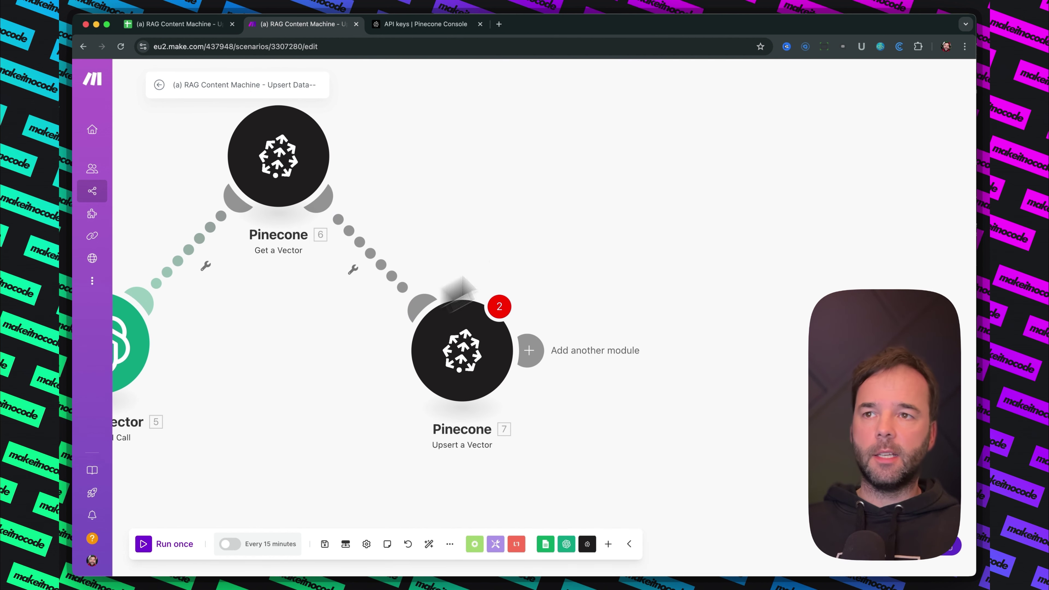
left_click(483, 376)
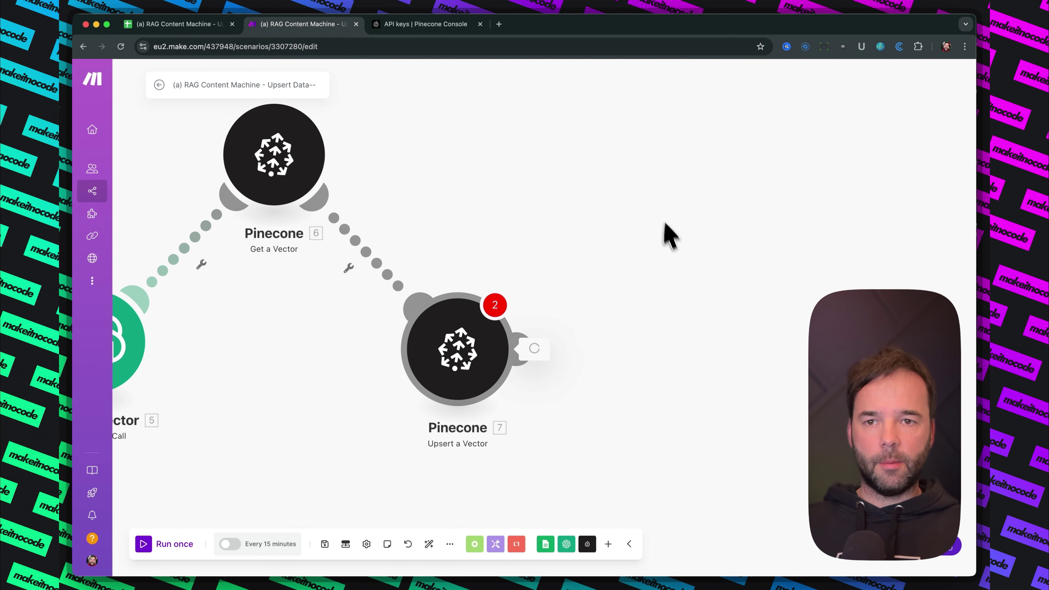
left_click(613, 257)
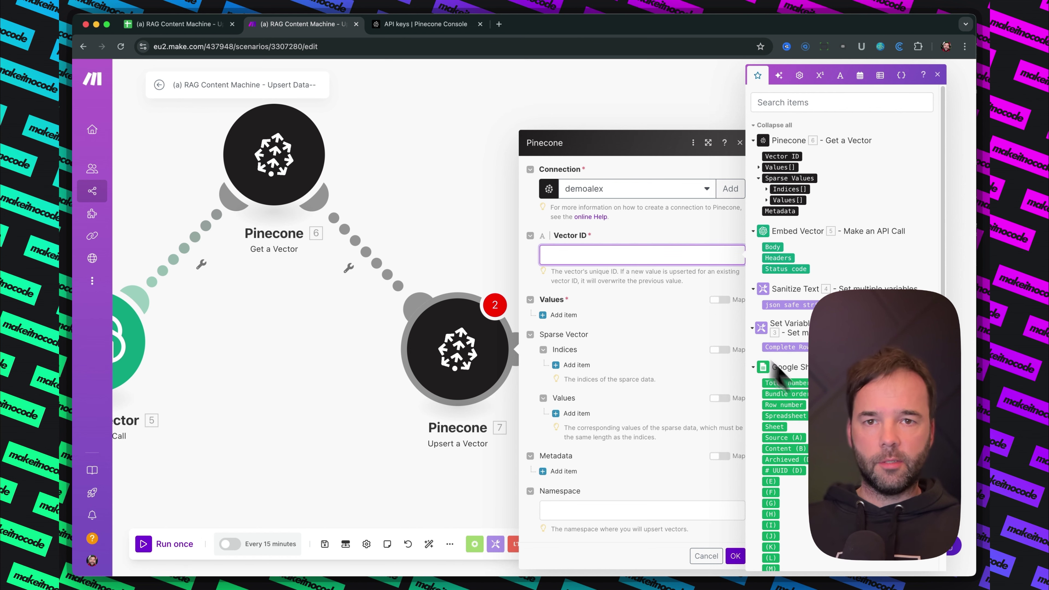
left_click(791, 470)
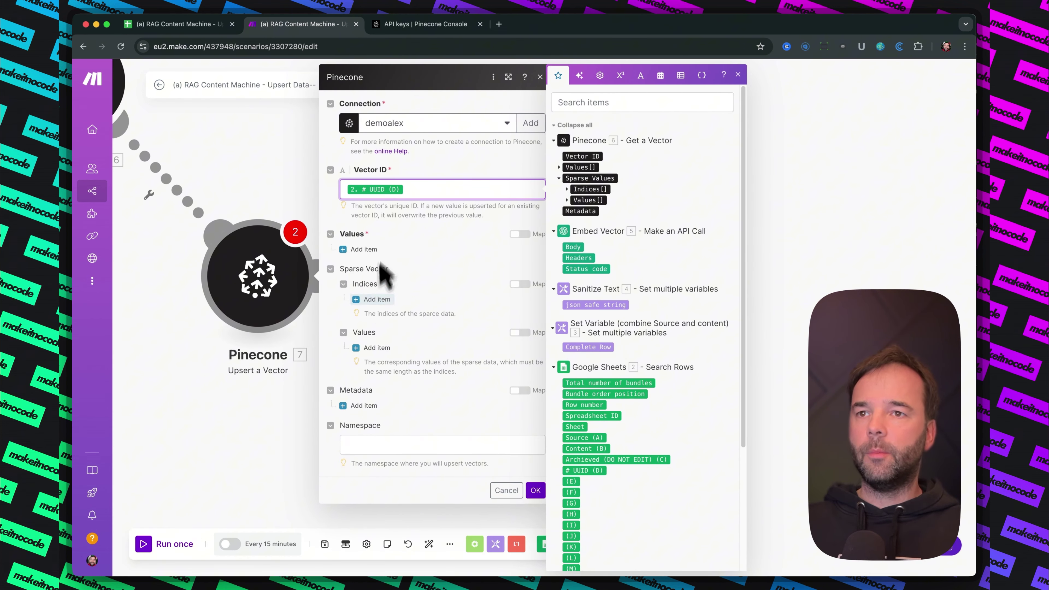
Add one empty item to the main Values list of Upsert a Vector and confirm the module settings
left_click(363, 250)
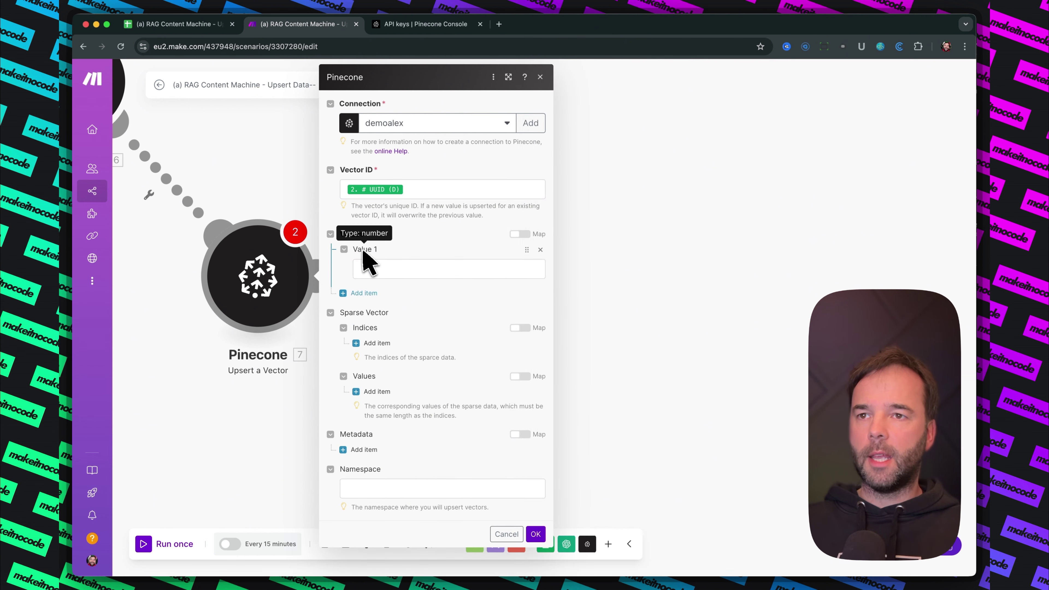
left_click(388, 270)
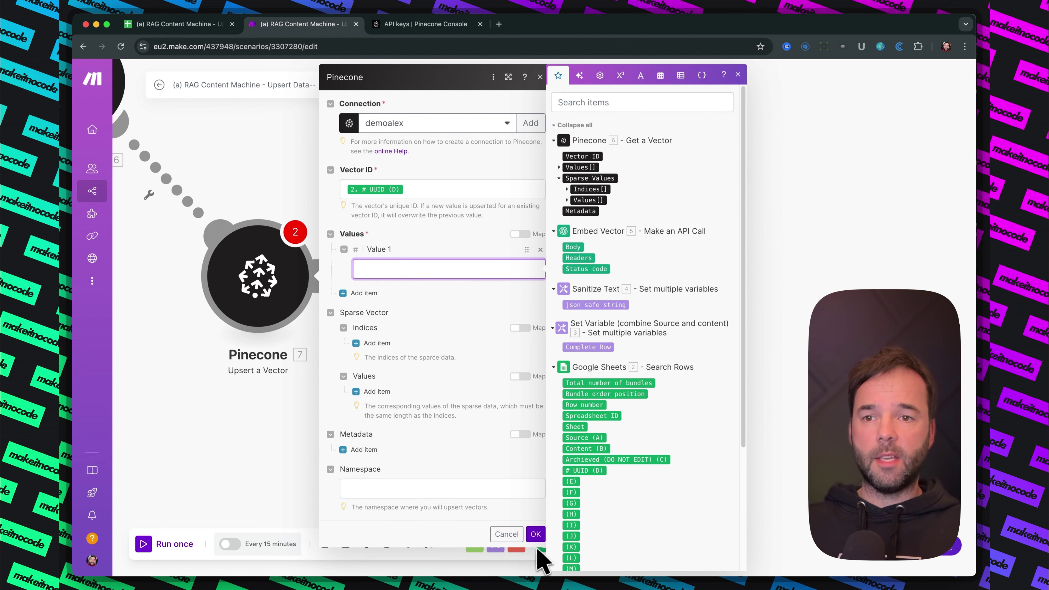
left_click(537, 534)
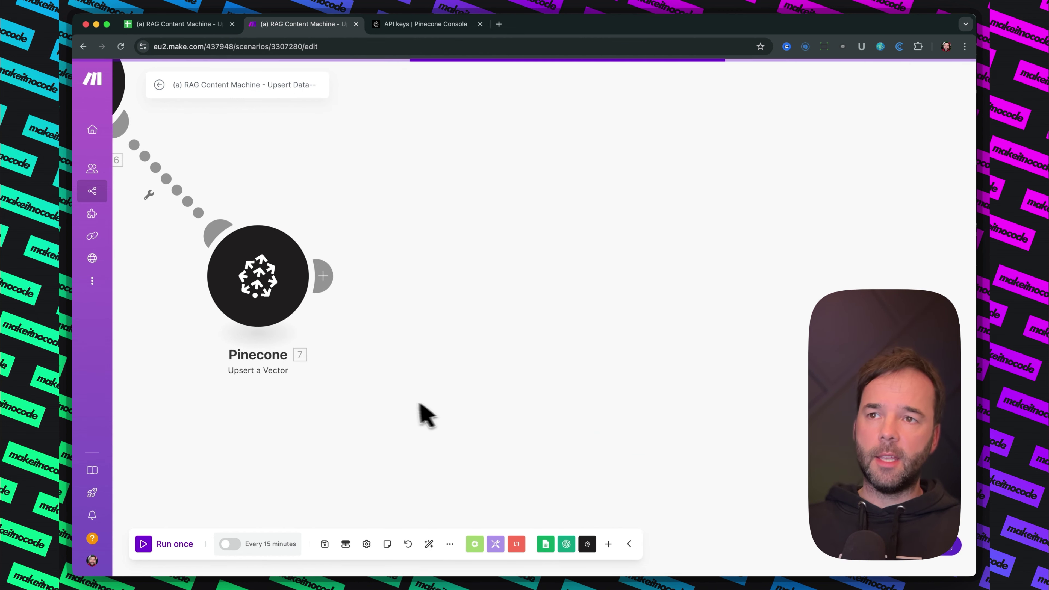
Run only the Embed Vector module with 123 as the test value for json safe string
scroll(400, 409, "left", 15)
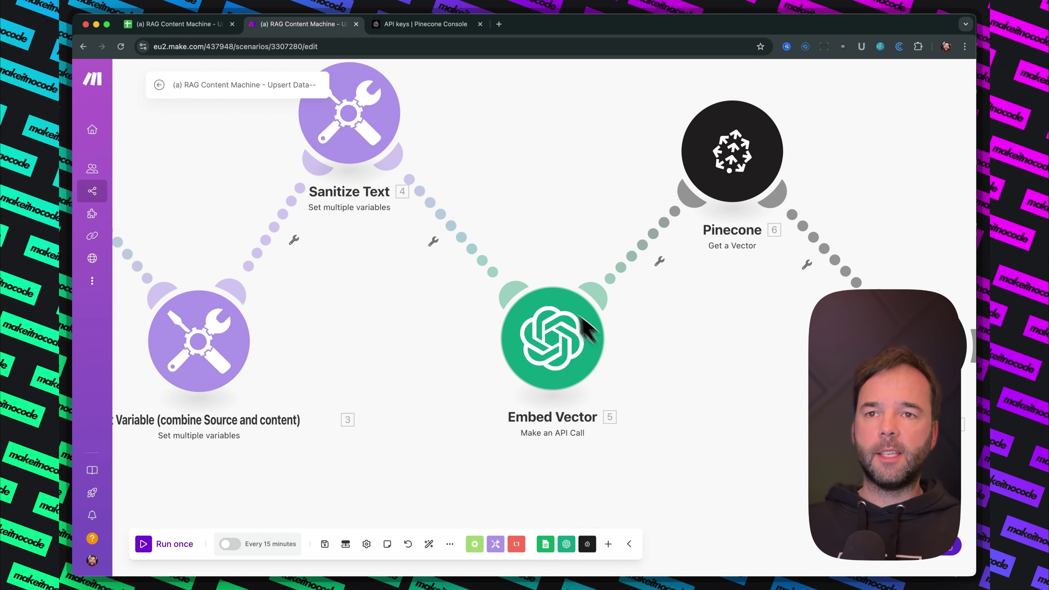
right_click(543, 337)
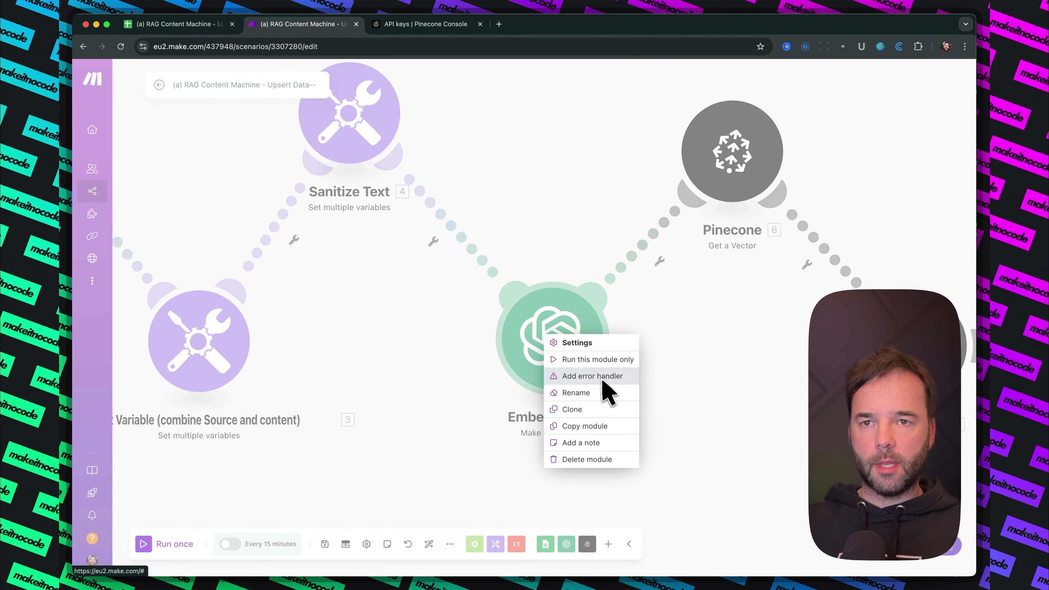
left_click(588, 359)
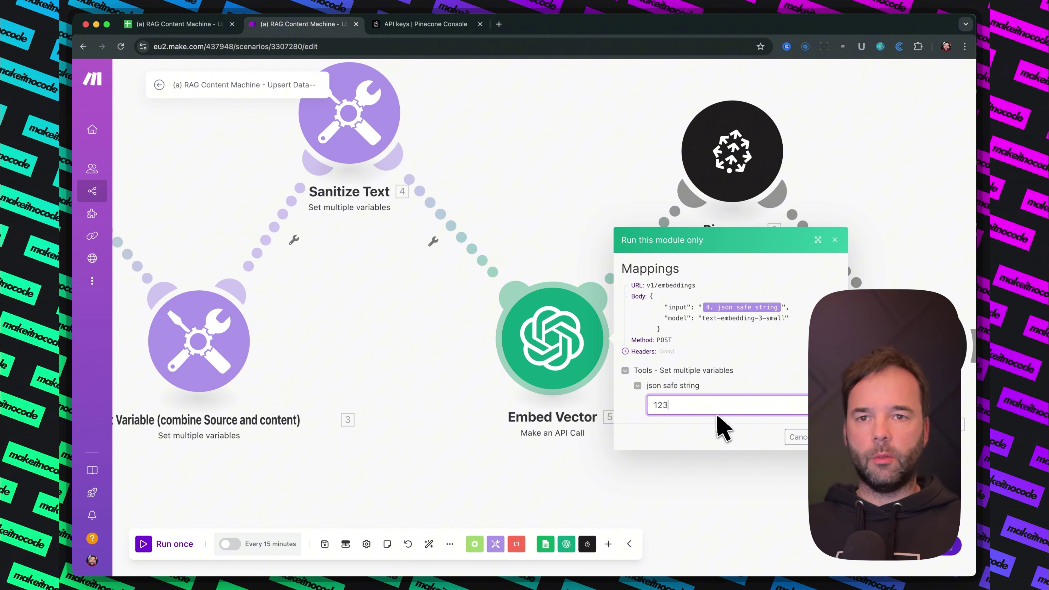
left_click(829, 436)
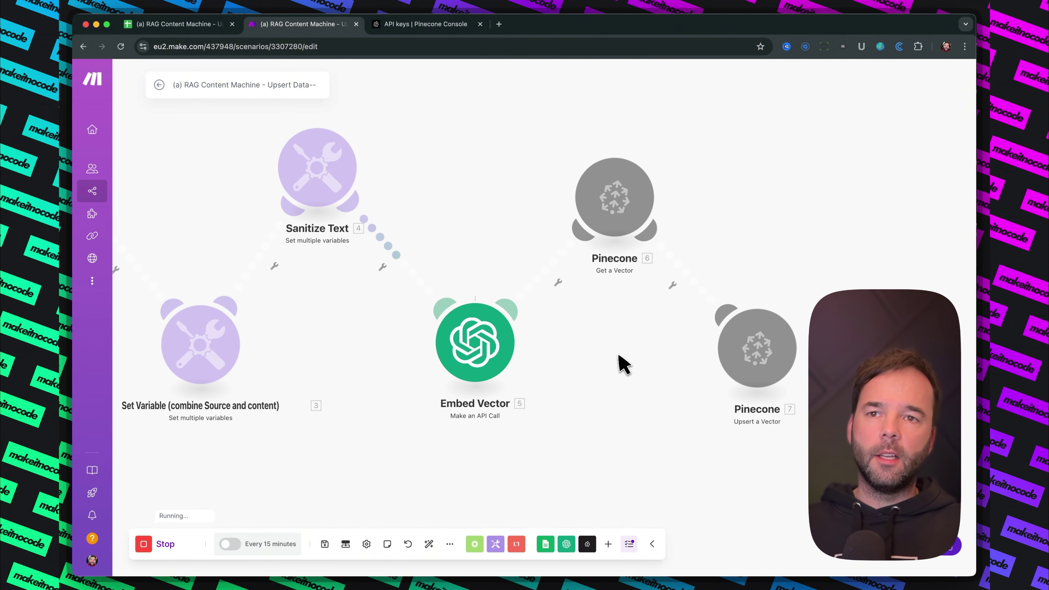
double_click(649, 439)
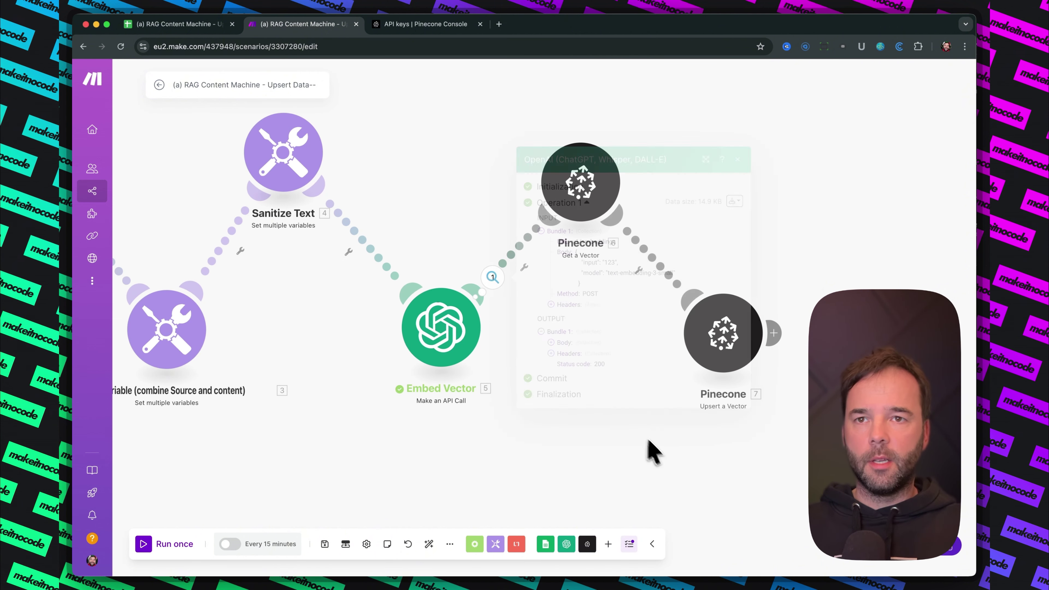
right_click(655, 441)
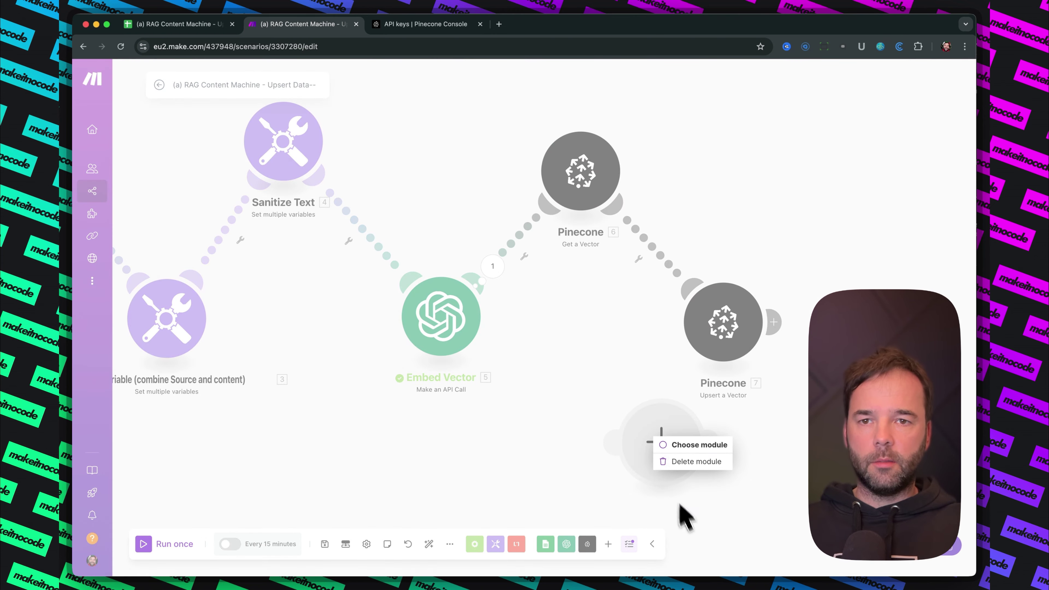
left_click(693, 462)
Map Value 1 of the Pinecone Upsert a Vector module to the embedding array in Body data from Embed Vector
scroll(475, 446, "right", 5)
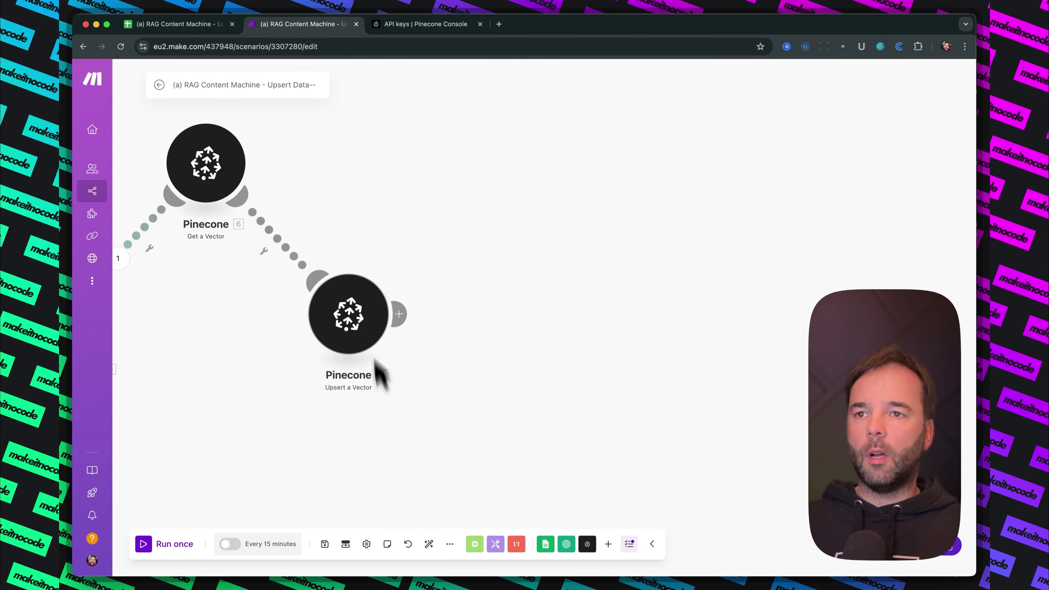
left_click(381, 335)
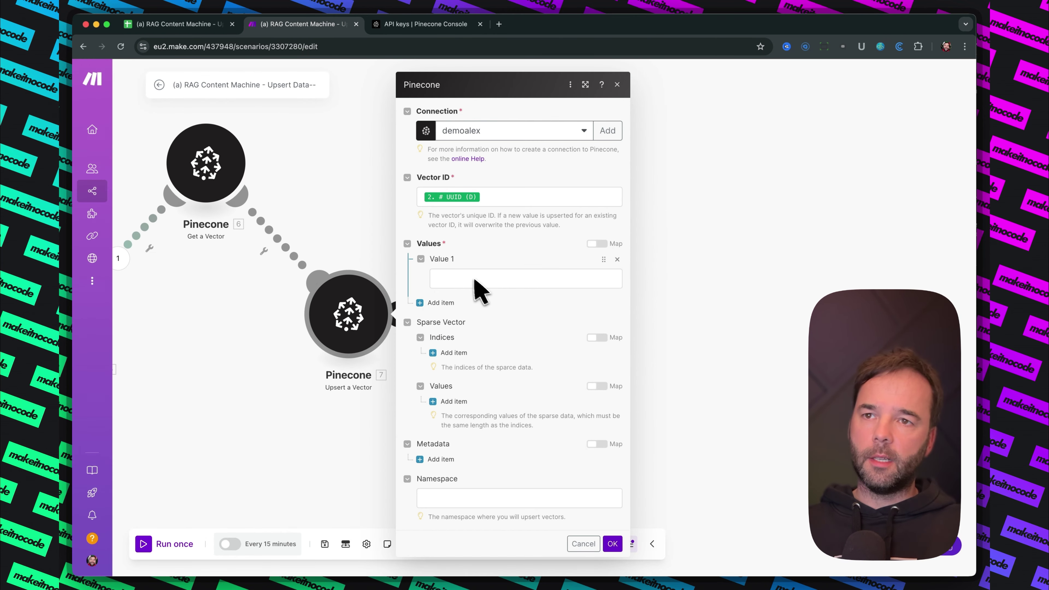
left_click(479, 280)
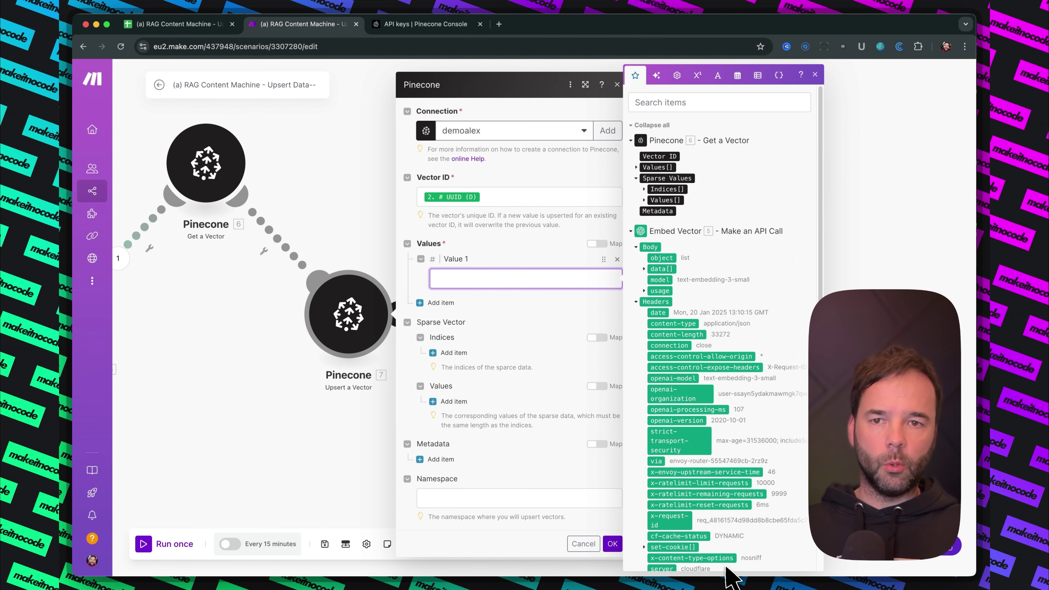
scroll(726, 572, "down", 10)
scroll(702, 491, "up", 6)
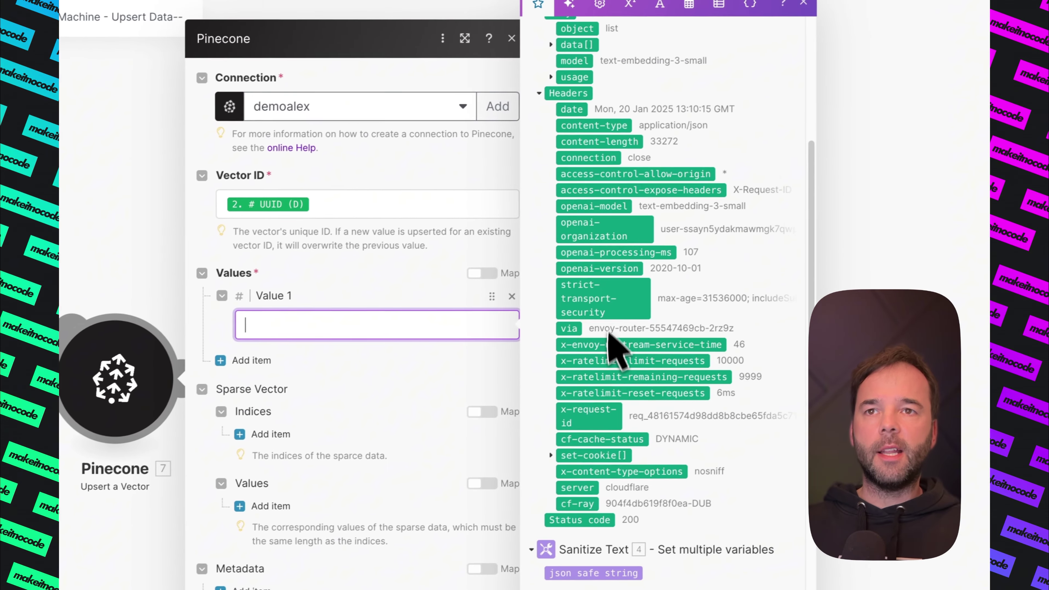
scroll(613, 244, "up", 5)
scroll(582, 378, "down", 2)
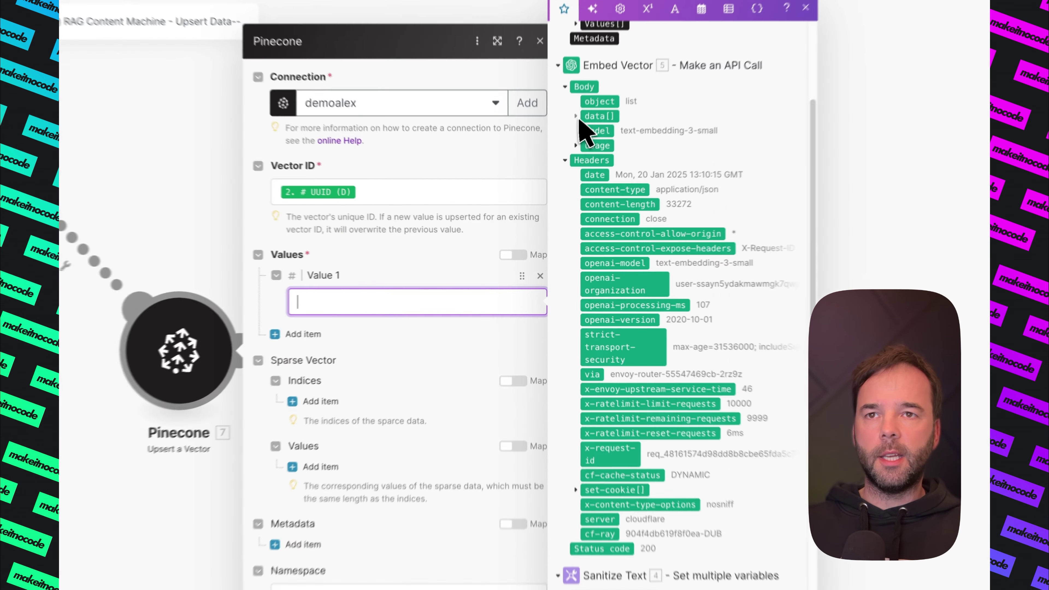
left_click(580, 155)
left_click(591, 190)
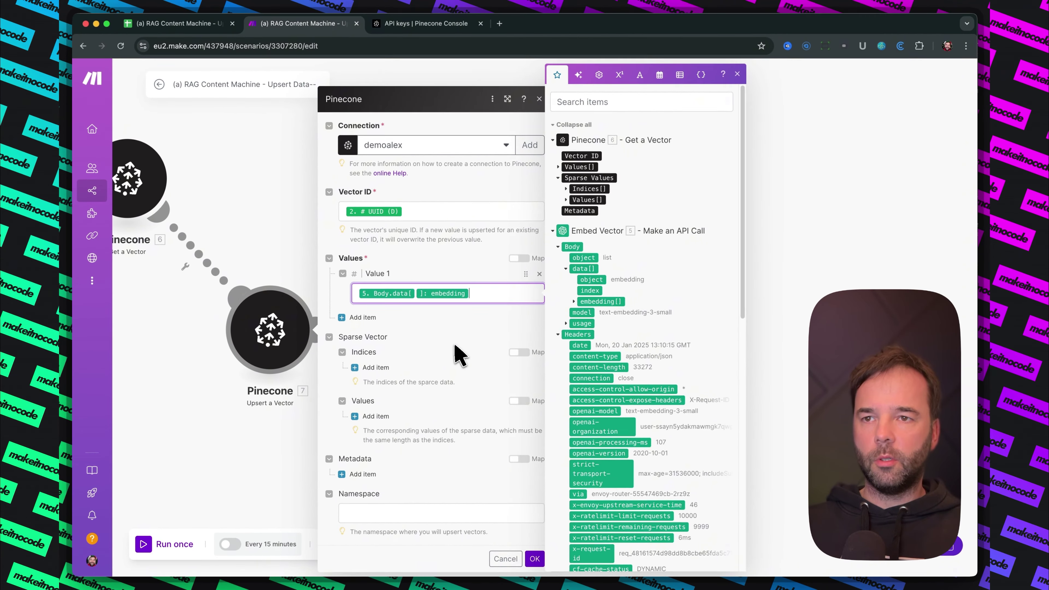
left_click(461, 306)
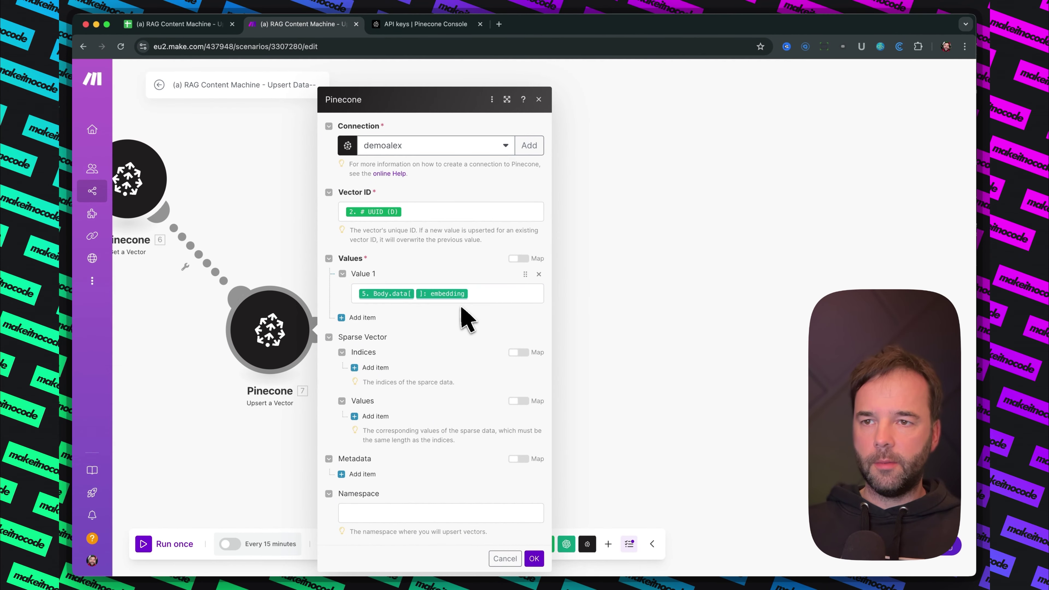
Add a first metadata item to Upsert a Vector with the key Title and the type String
left_click(358, 474)
scroll(365, 480, "down", 3)
left_click(399, 407)
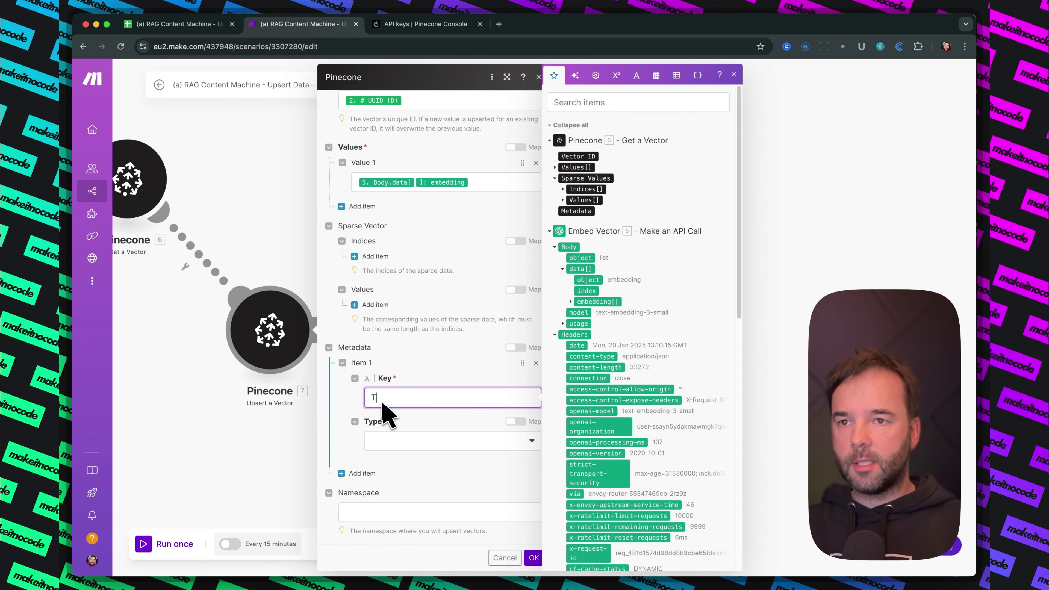
key("Tab")
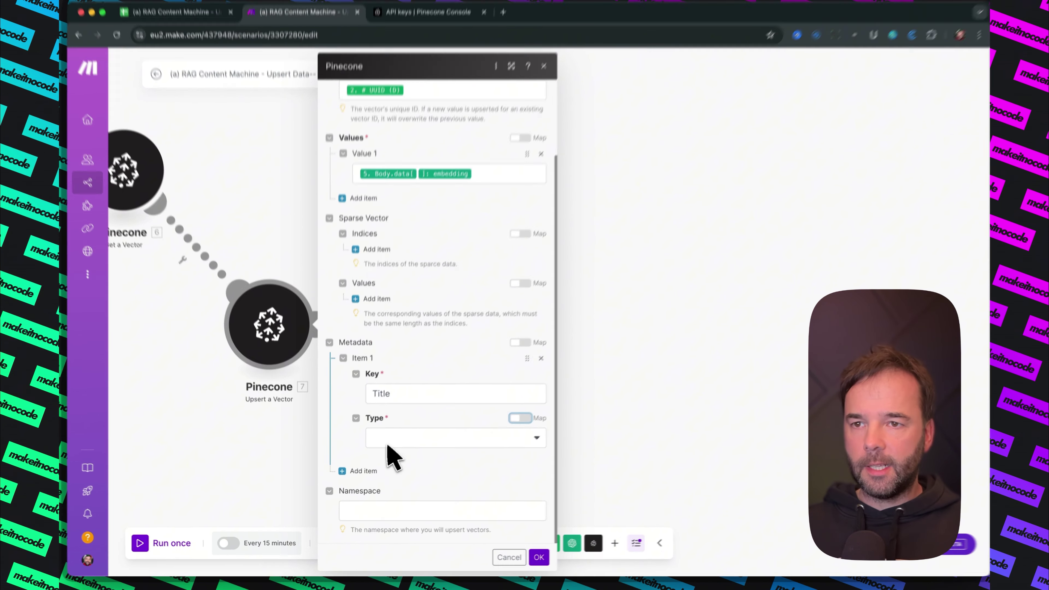
left_click(399, 441)
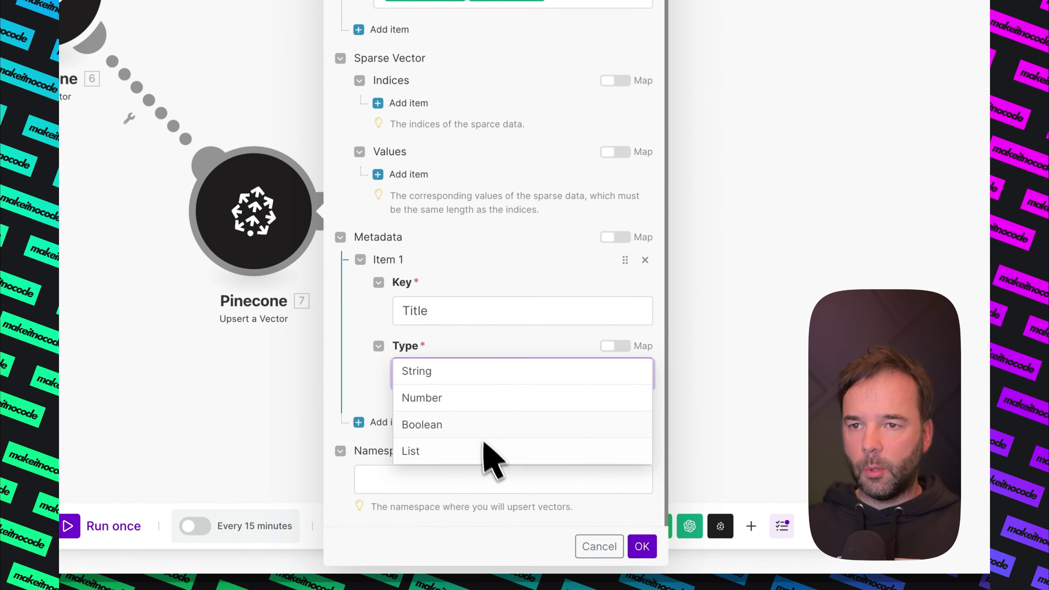
left_click(431, 377)
Map the Title metadata value to # UUID (D) from the Google Sheets Search Rows module
scroll(506, 373, "down", 2)
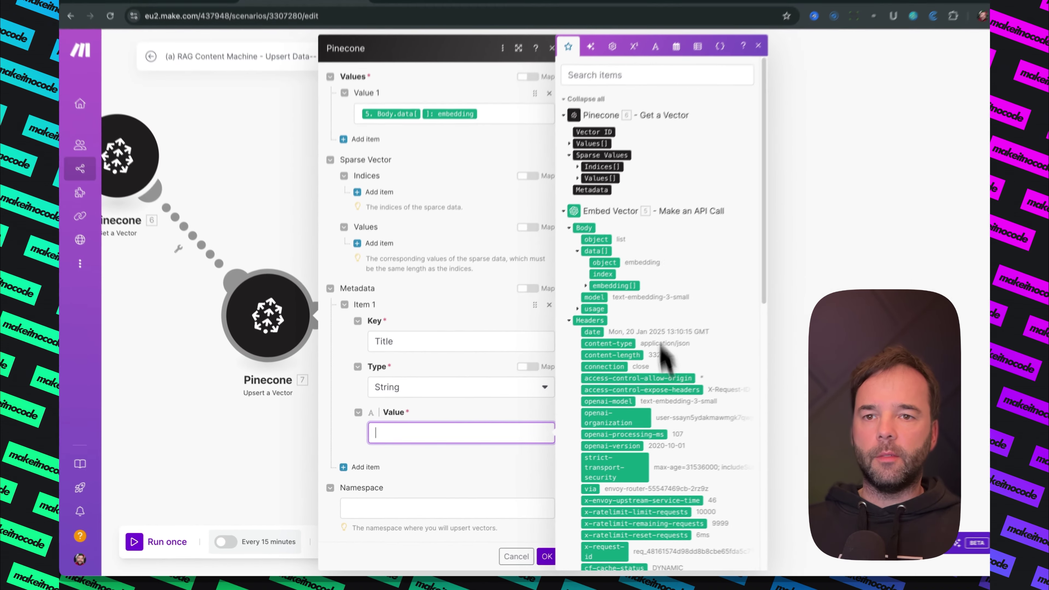
scroll(650, 398, "down", 10)
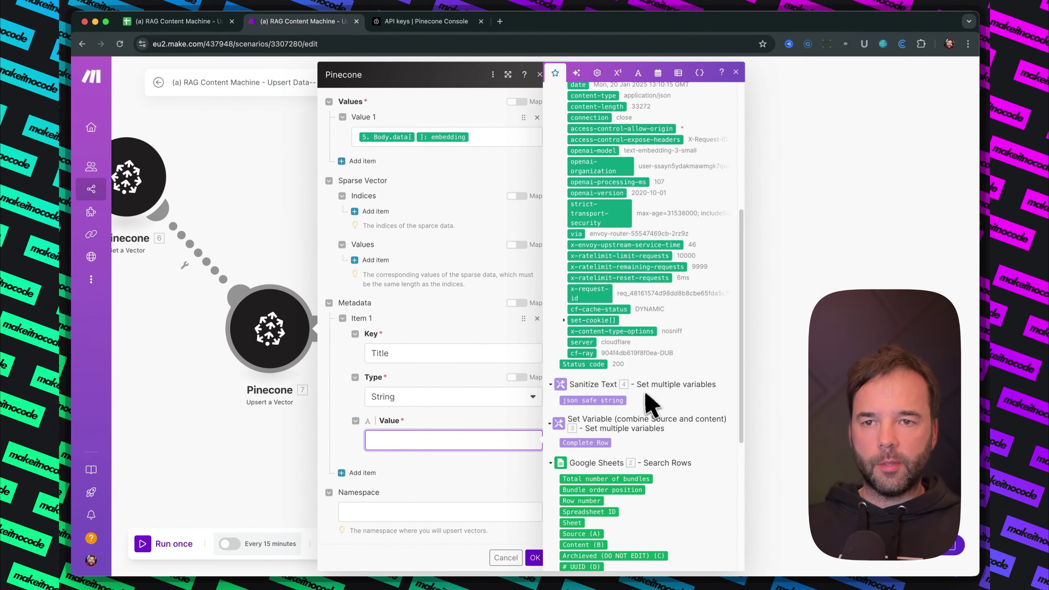
left_click(578, 357)
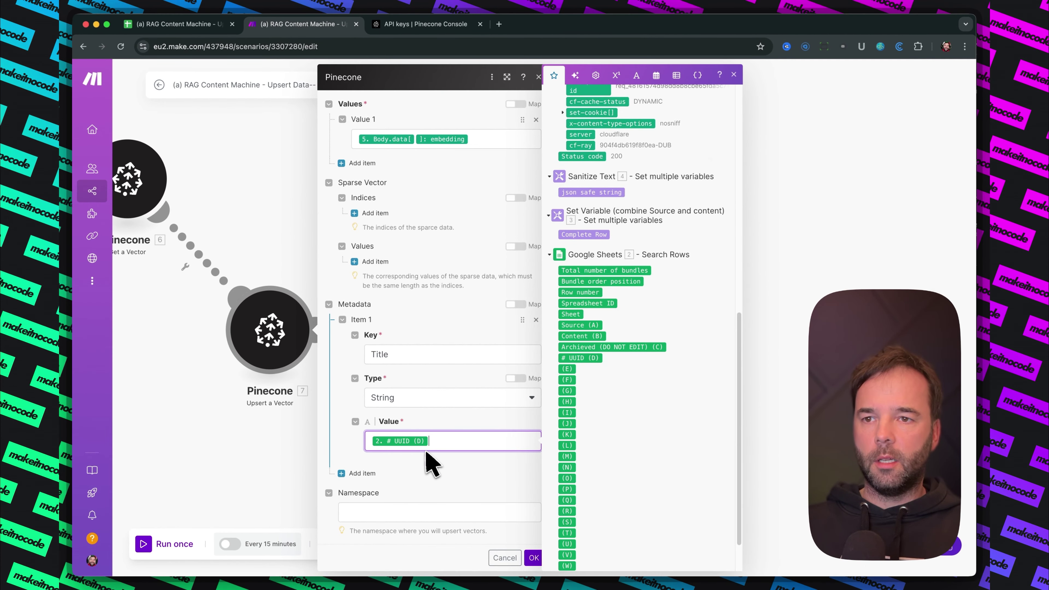
left_click(426, 476)
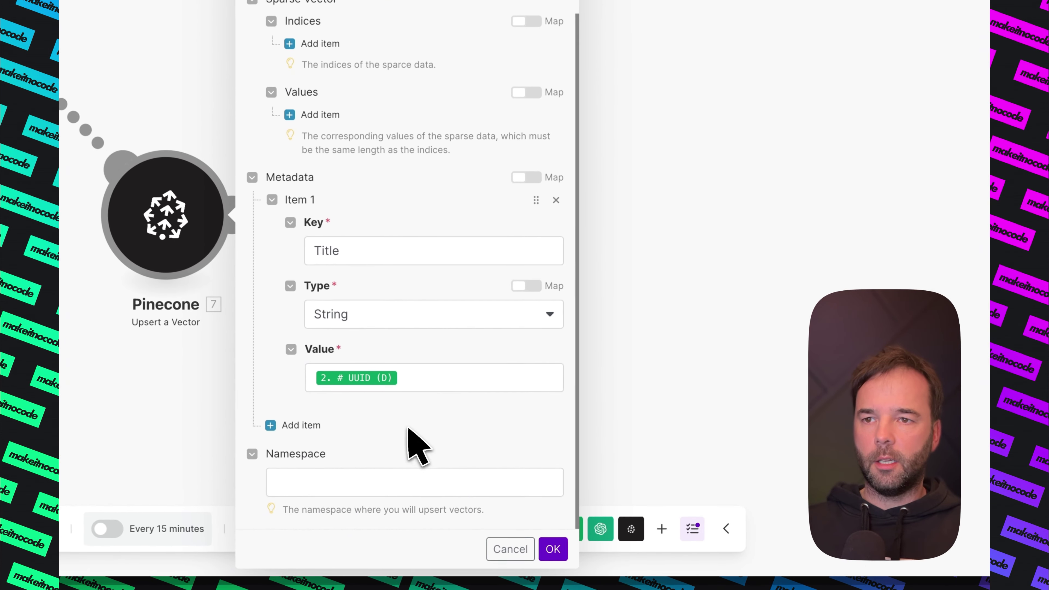
Add a second metadata item with the key Content and the type String
left_click(299, 429)
scroll(304, 445, "down", 4)
left_click(358, 310)
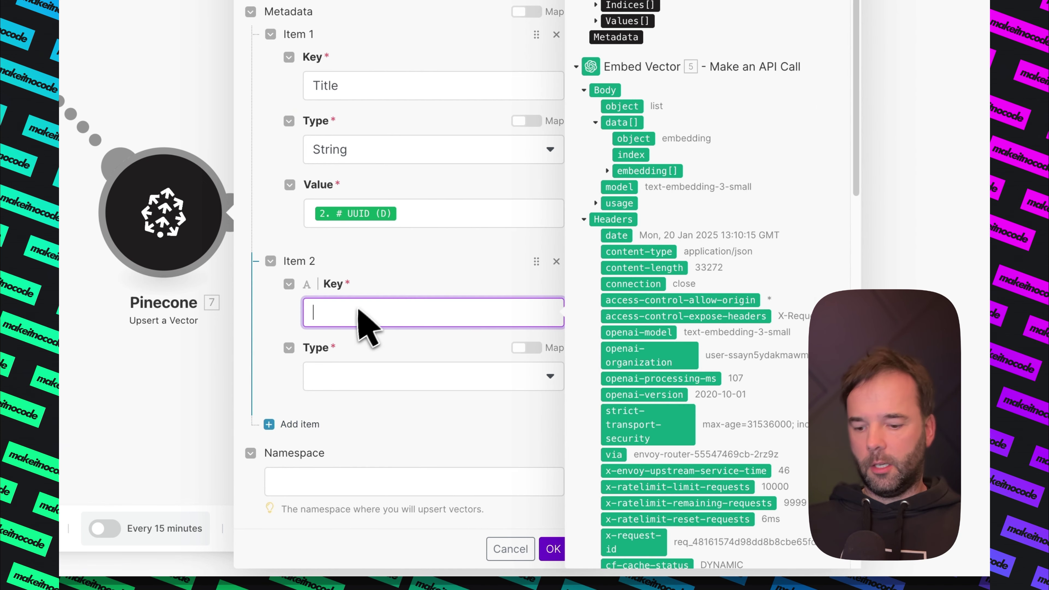
key("Tab")
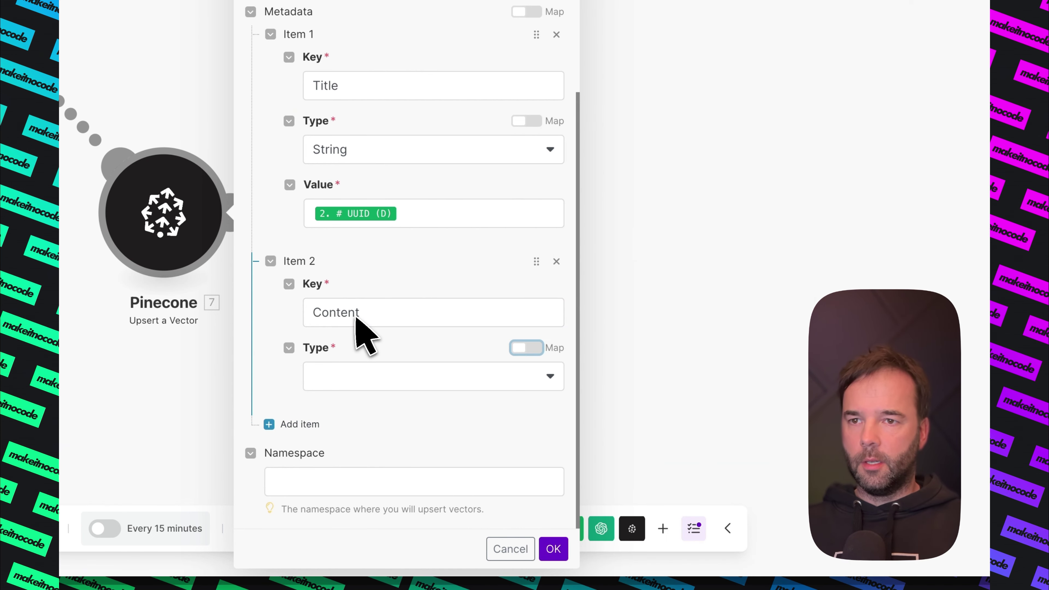
left_click(387, 367)
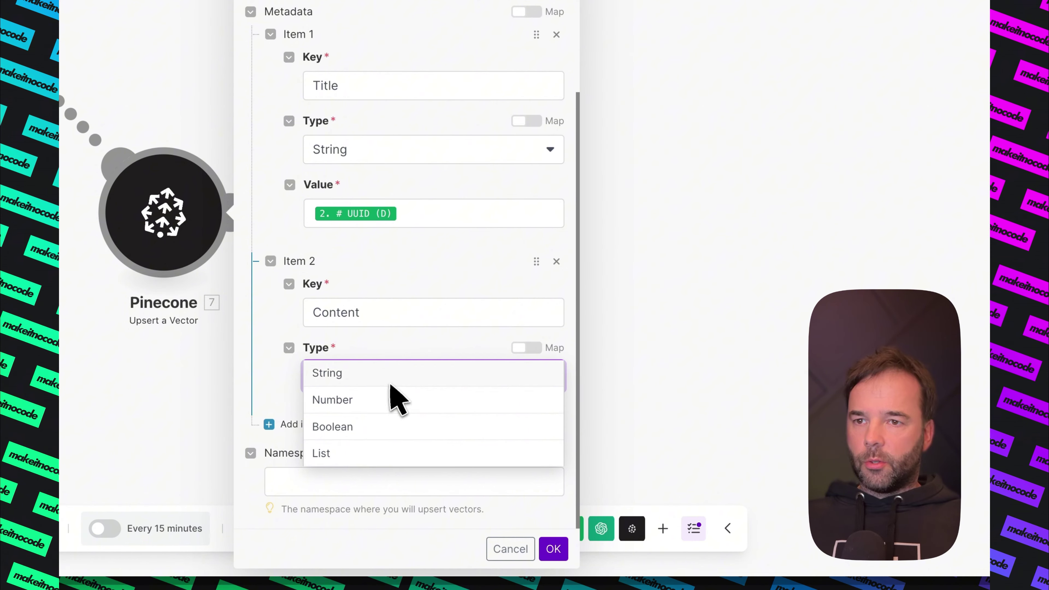
left_click(389, 383)
Map the Content metadata value to json safe string from the Sanitize Text module
scroll(438, 399, "down", 2)
left_click(397, 383)
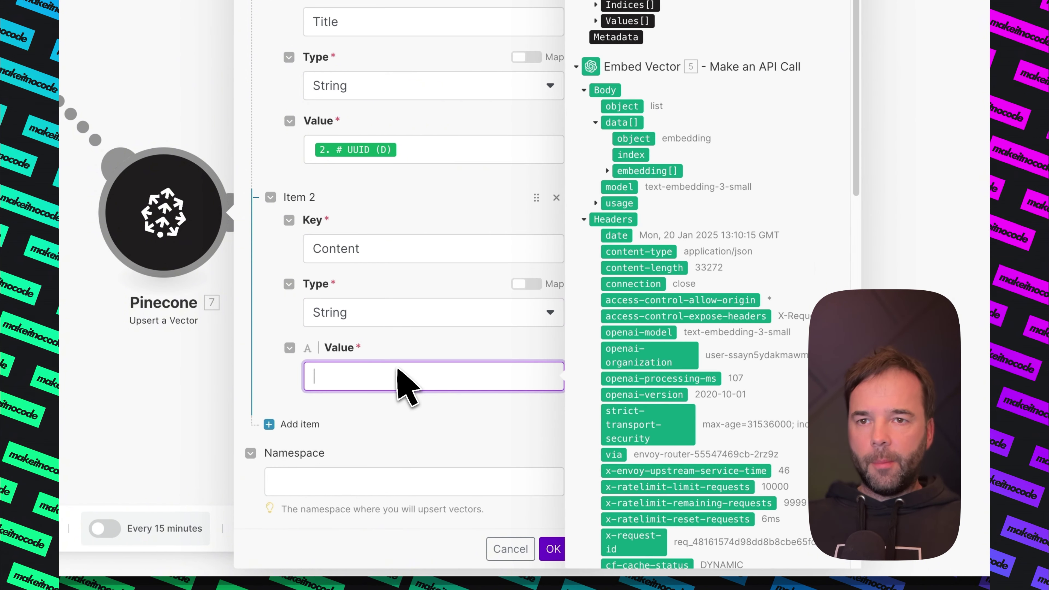
scroll(743, 330, "down", 10)
scroll(727, 349, "up", 8)
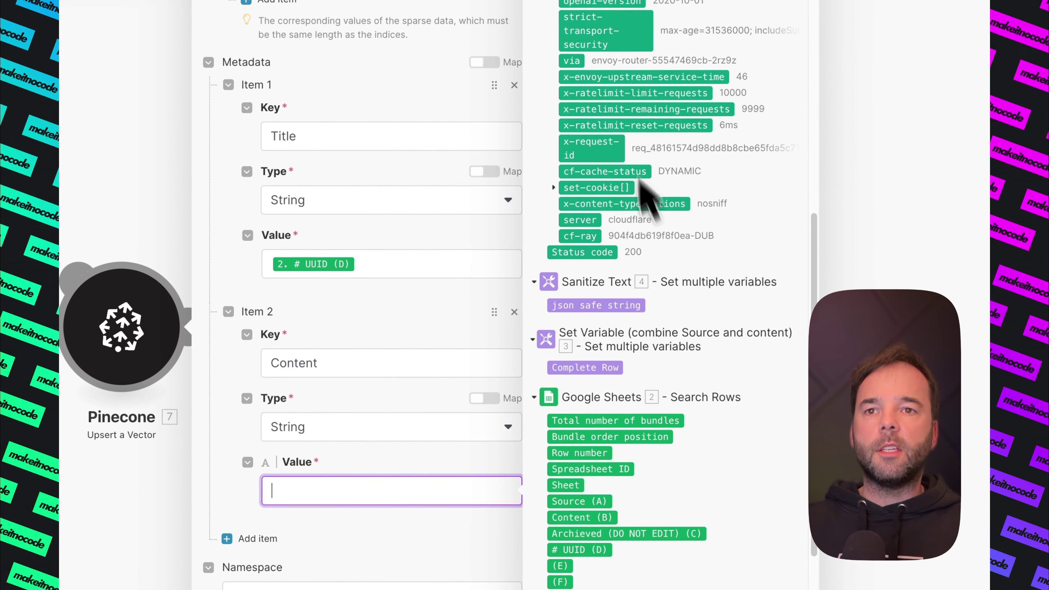
left_click(640, 239)
left_click(351, 538)
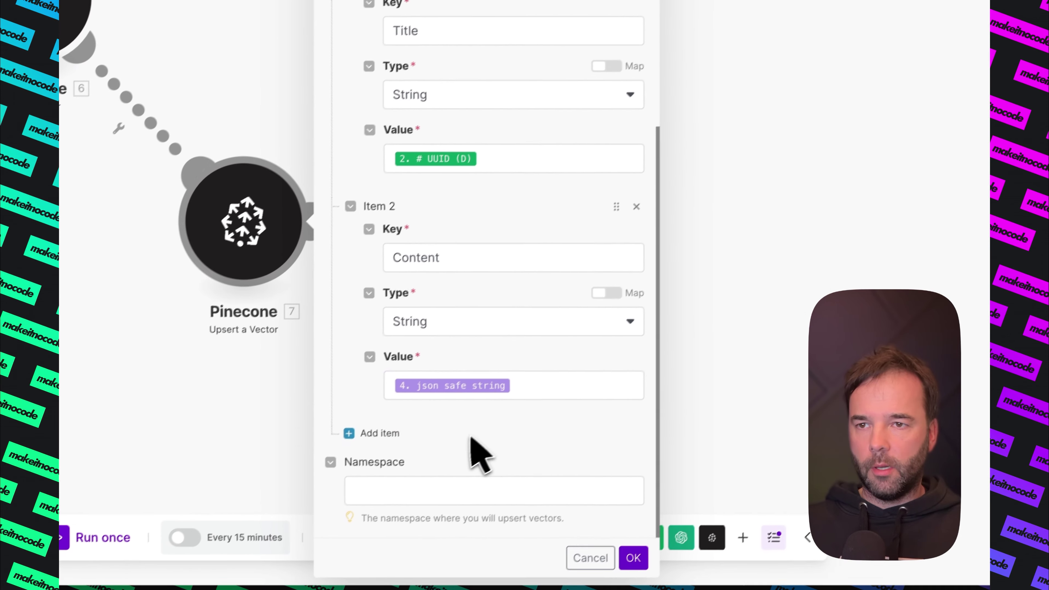
Add a third metadata item with the key unique hash and the type String
left_click(261, 539)
scroll(421, 454, "down", 4)
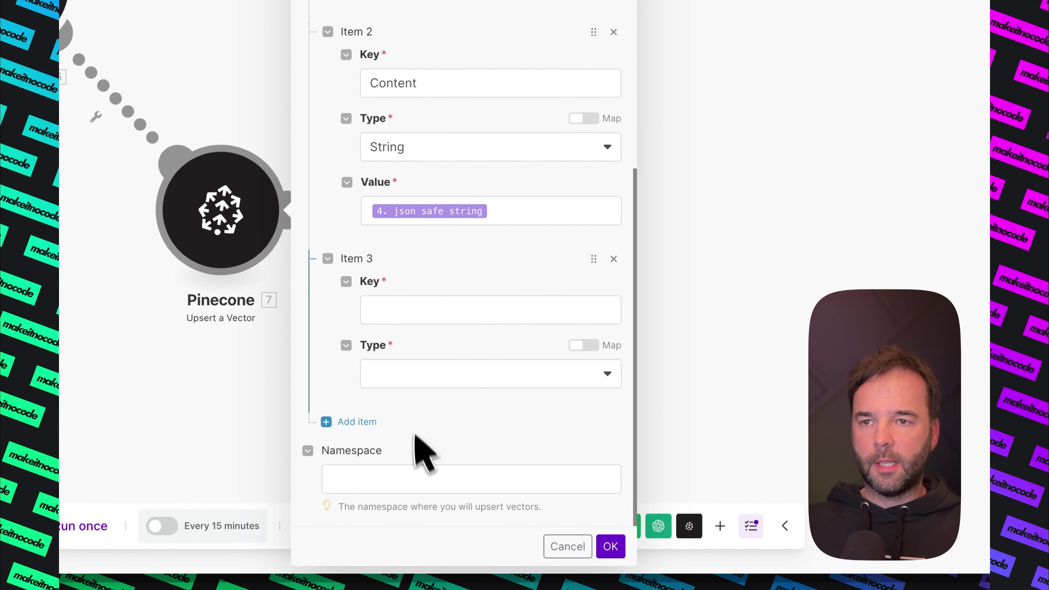
left_click(438, 314)
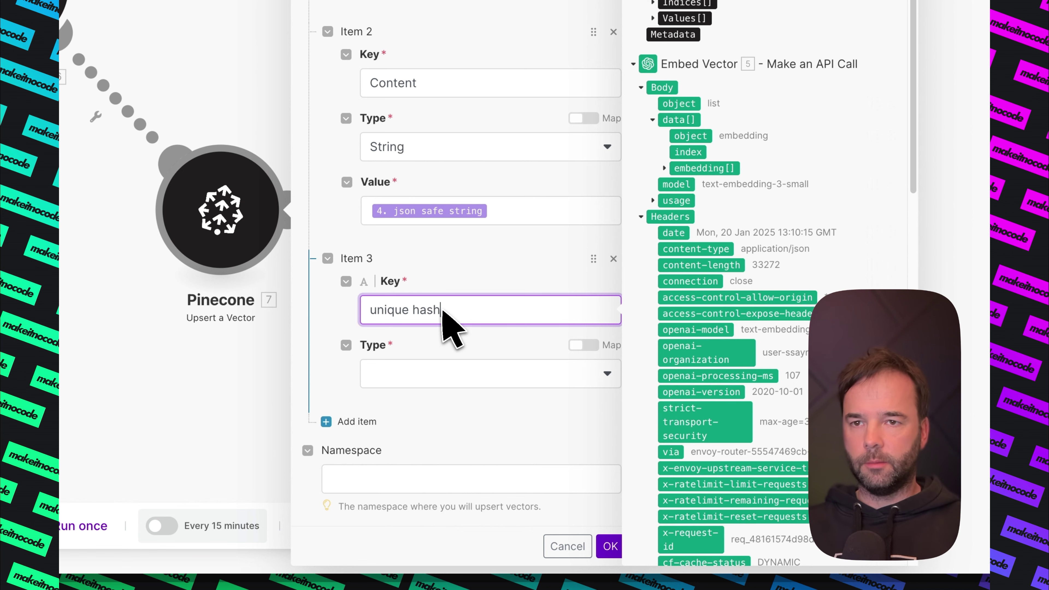
left_click(427, 374)
left_click(428, 371)
scroll(429, 384, "down", 1)
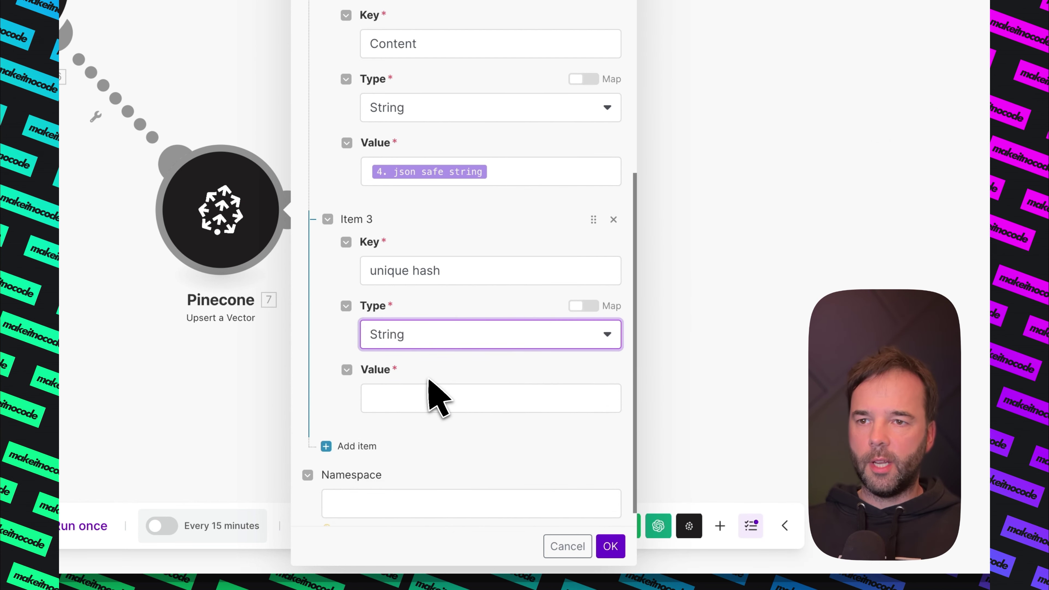
Set the unique hash value to the sha256 function applied to Complete Row from the Set Variable module
left_click(436, 390)
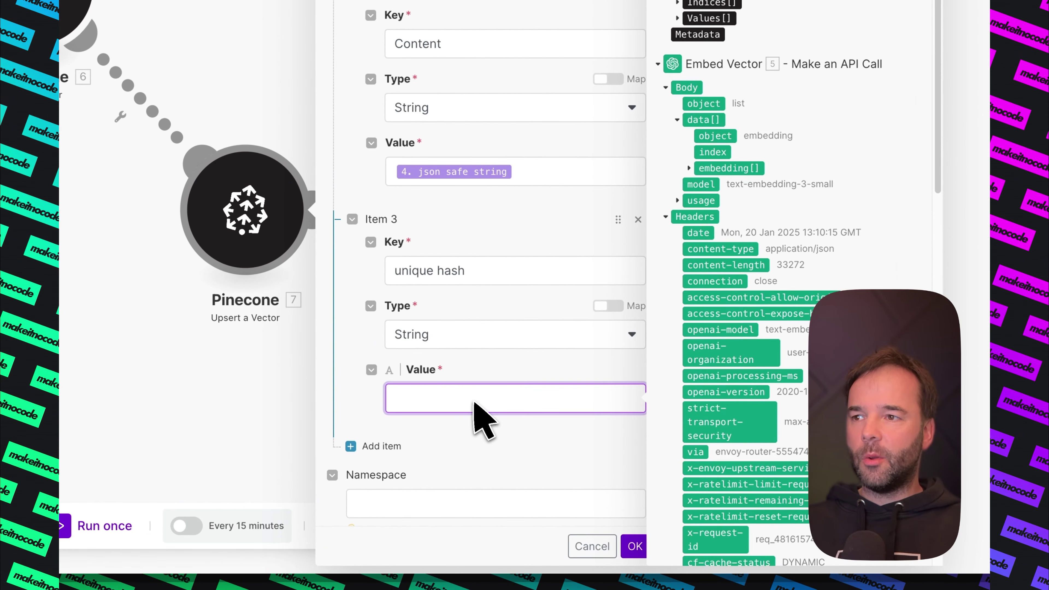
type("sha")
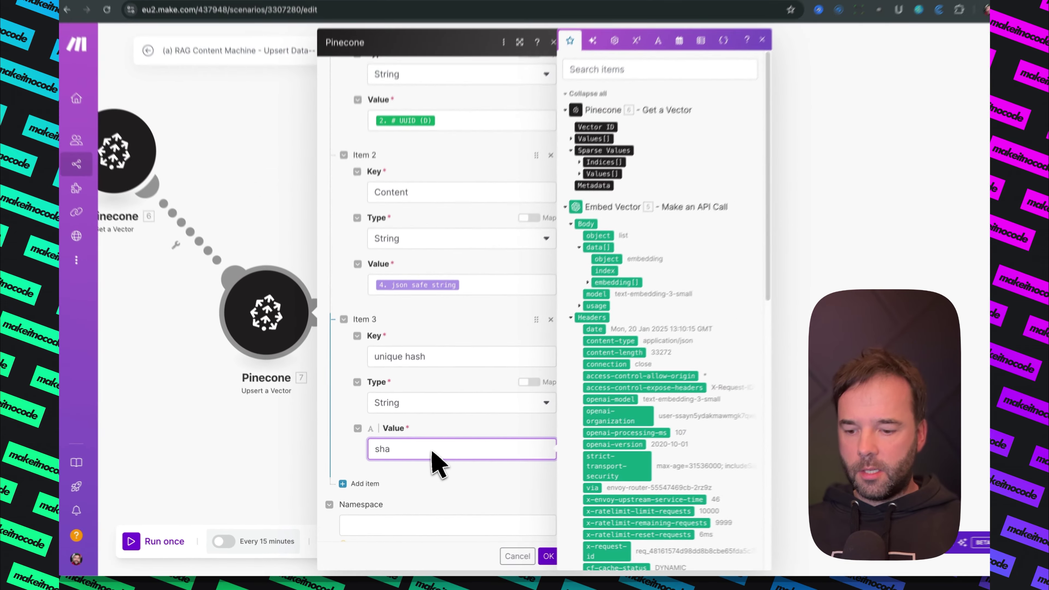
type("256(")
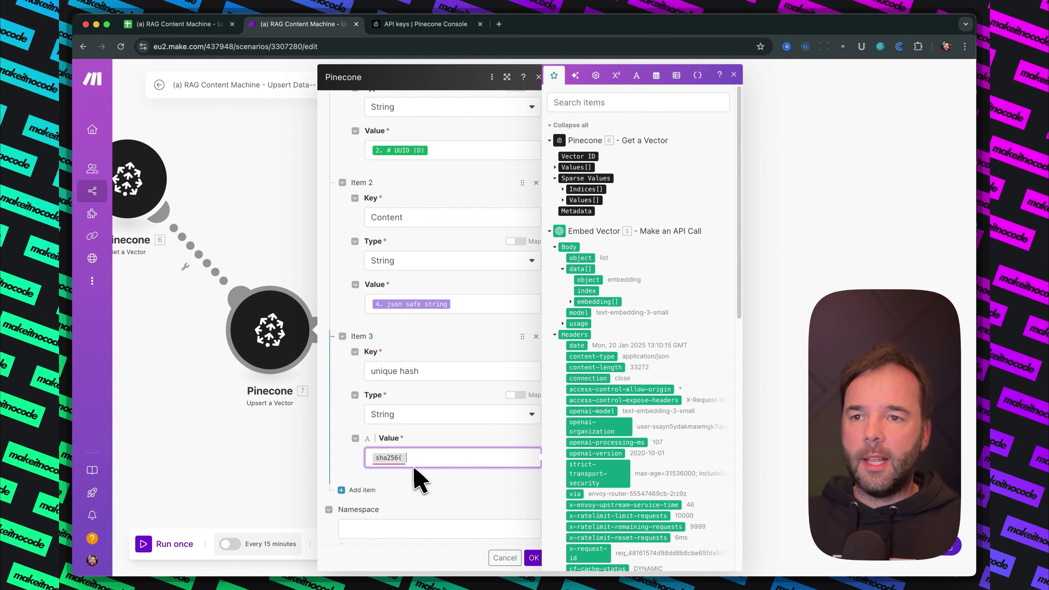
scroll(630, 397, "down", 15)
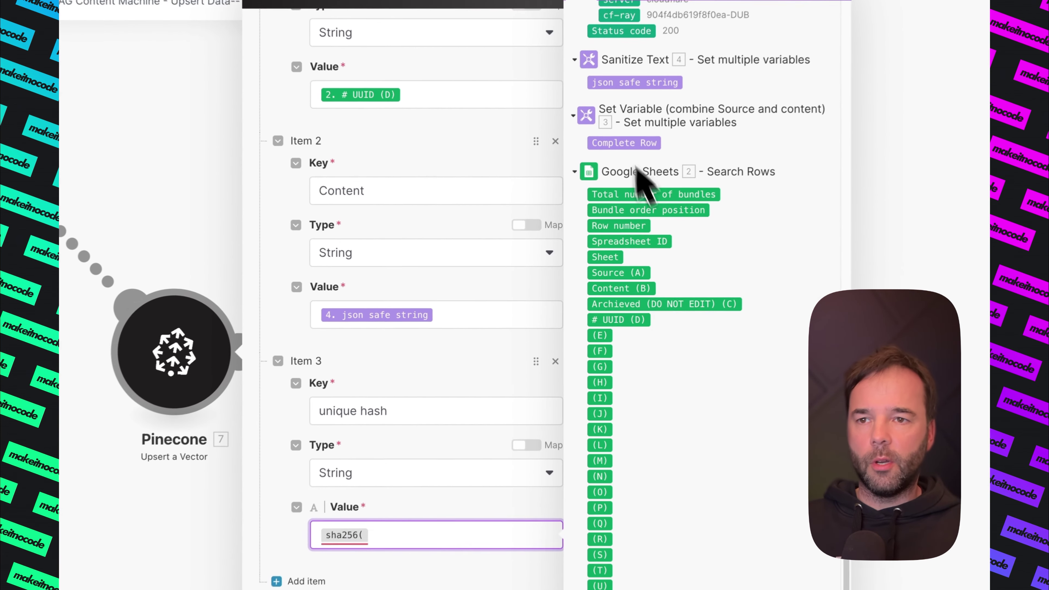
left_click(649, 138)
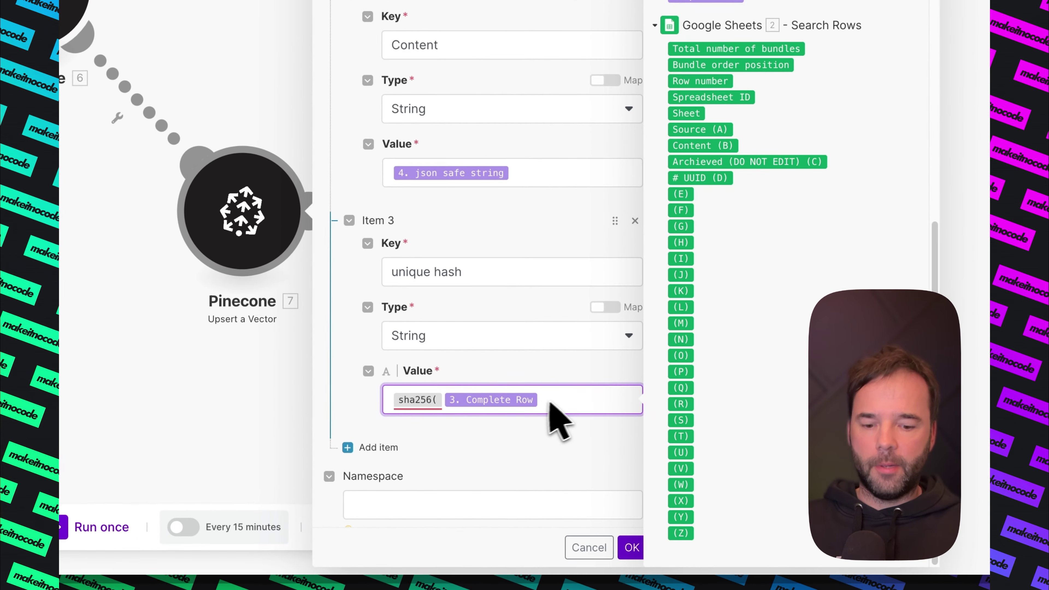
type(")")
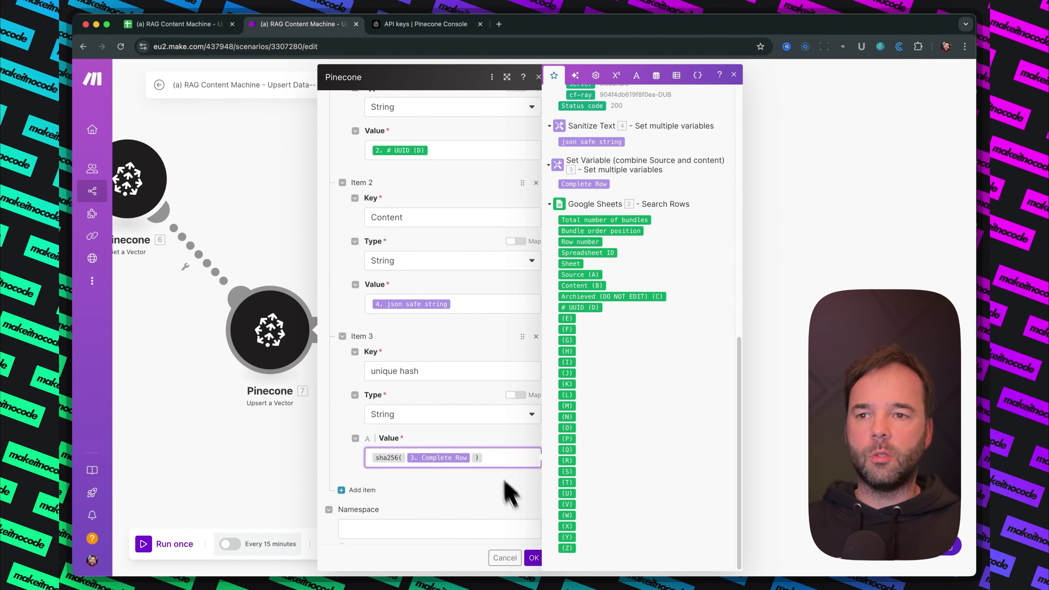
Save the settings of the Pinecone Upsert a Vector module
scroll(502, 479, "down", 1)
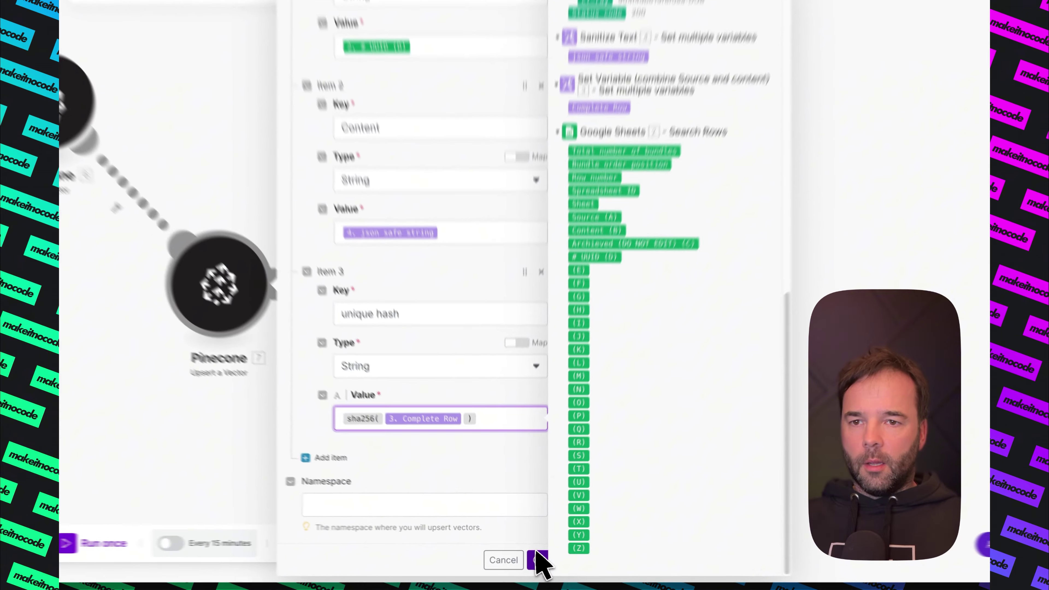
left_click(533, 558)
Review the json safe string formula in the Sanitize Text module and the metadata mappings in the Pinecone Upsert a Vector module
left_click_drag(627, 402, 742, 422)
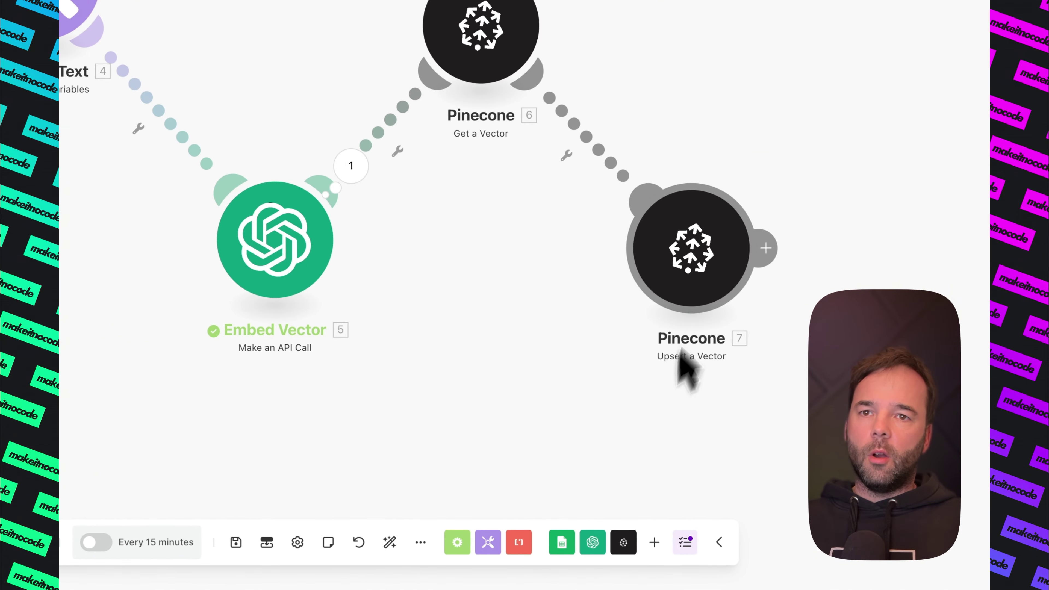
left_click_drag(498, 361, 762, 396)
left_click(356, 113)
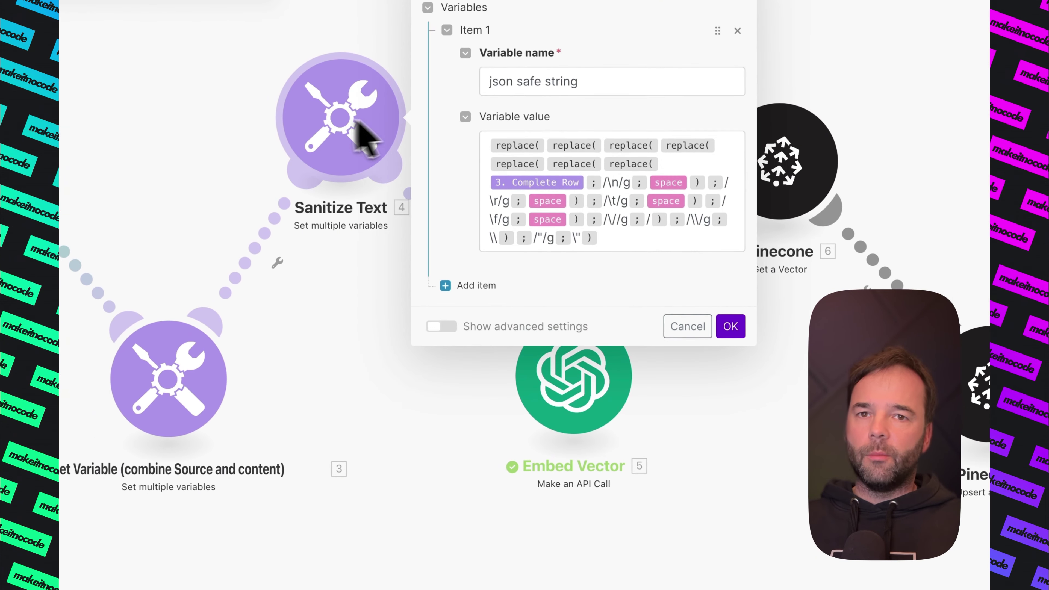
left_click(759, 458)
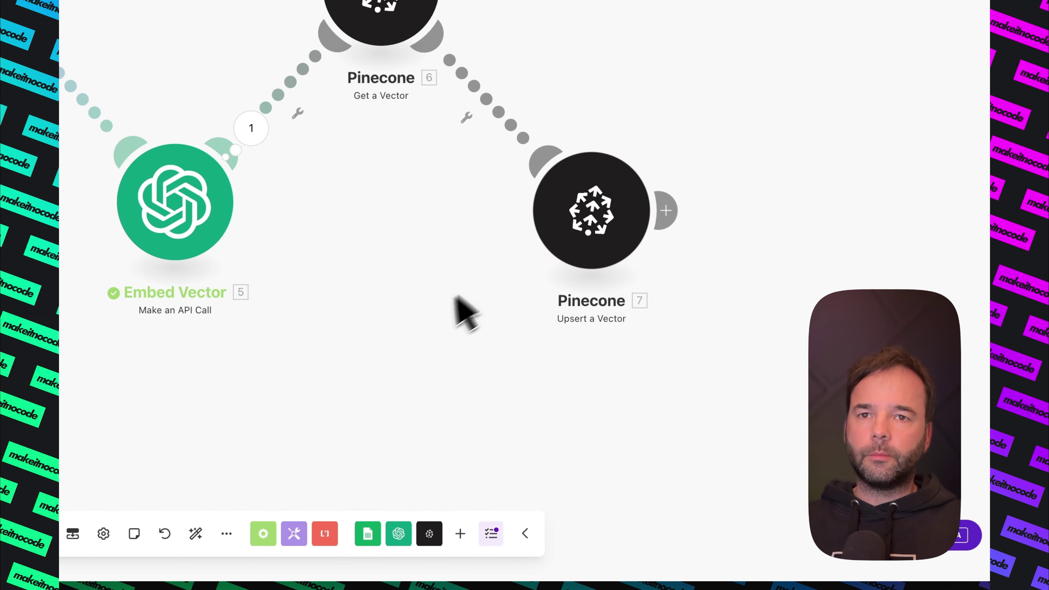
left_click(602, 206)
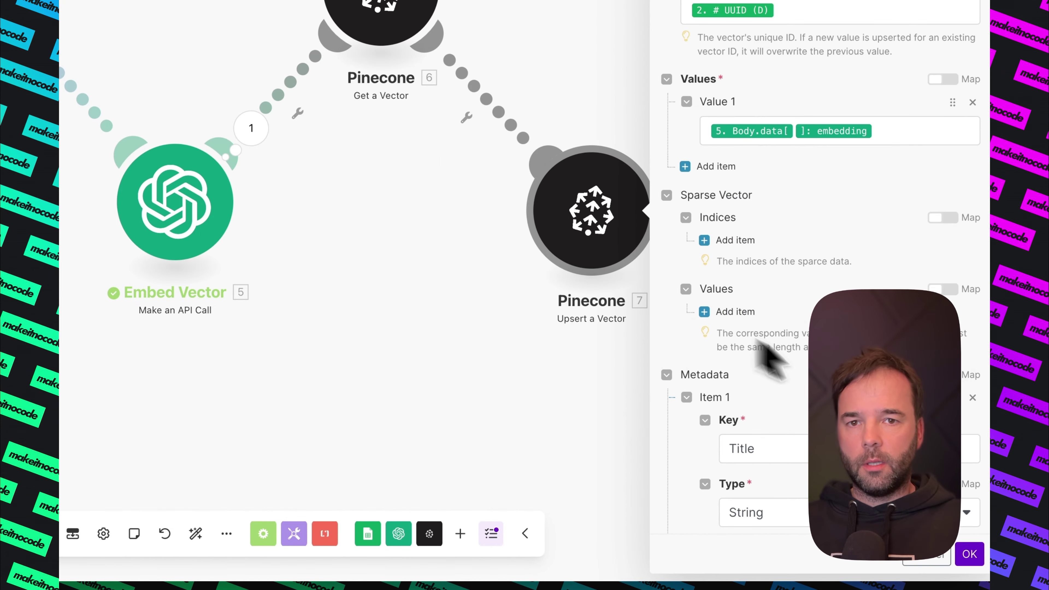
scroll(764, 347, "down", 8)
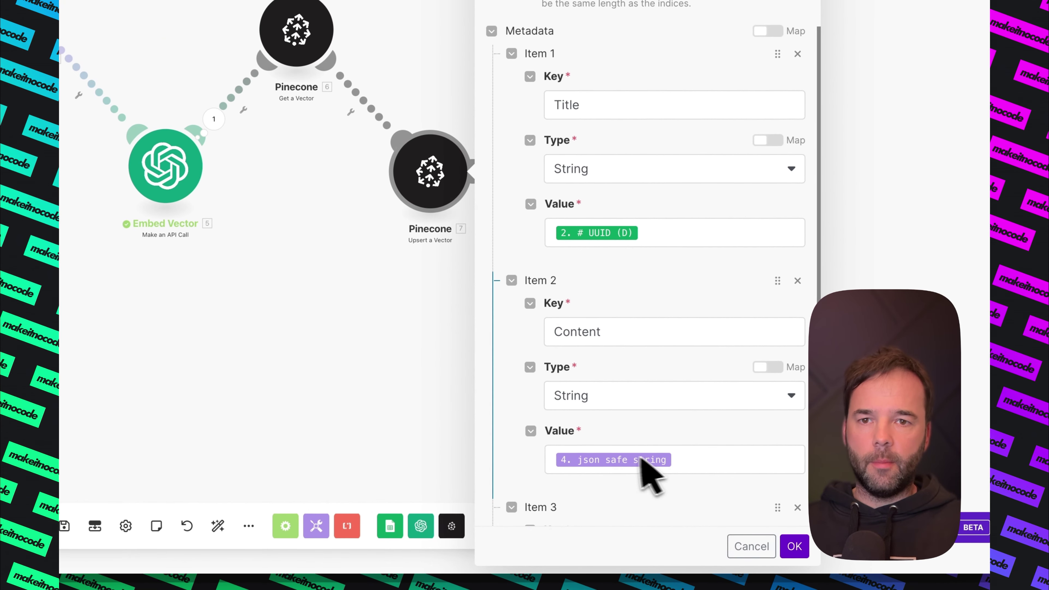
left_click(450, 130)
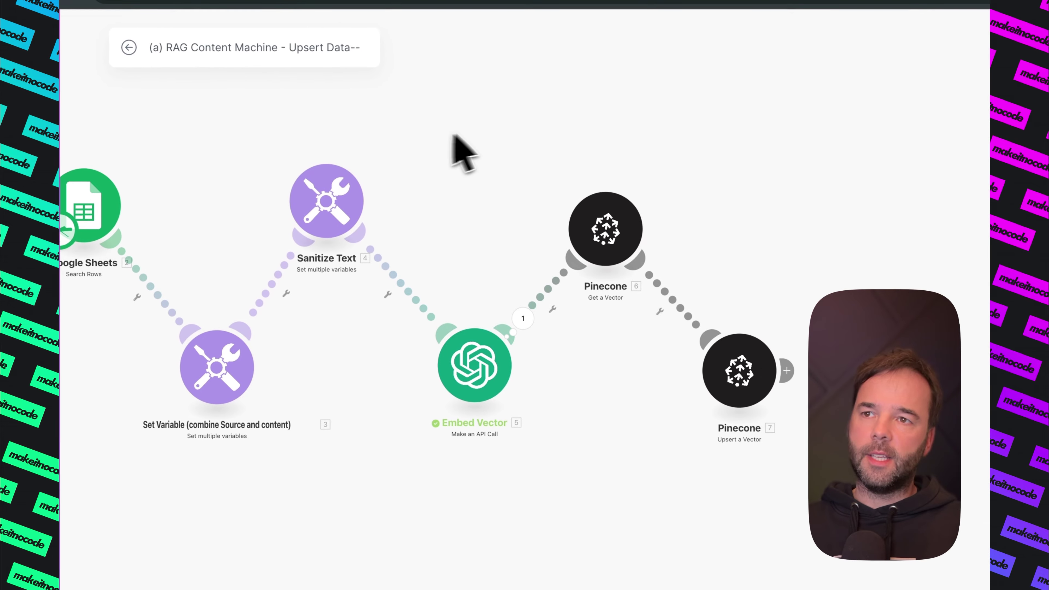
Add a Google Sheets Update a Row module after the Pinecone Upsert a Vector module
left_click_drag(710, 408, 693, 408)
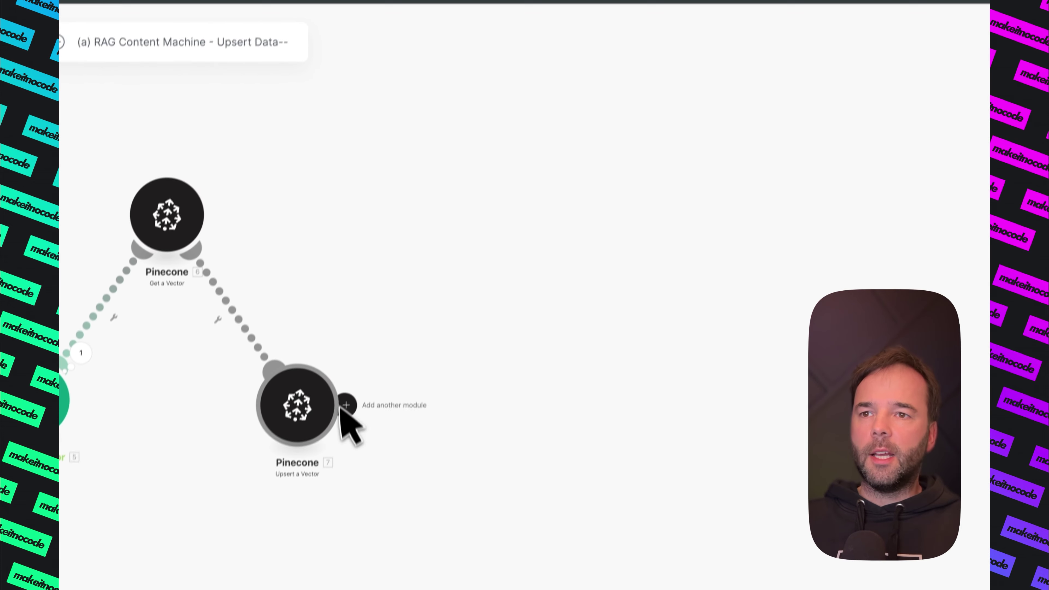
left_click(346, 405)
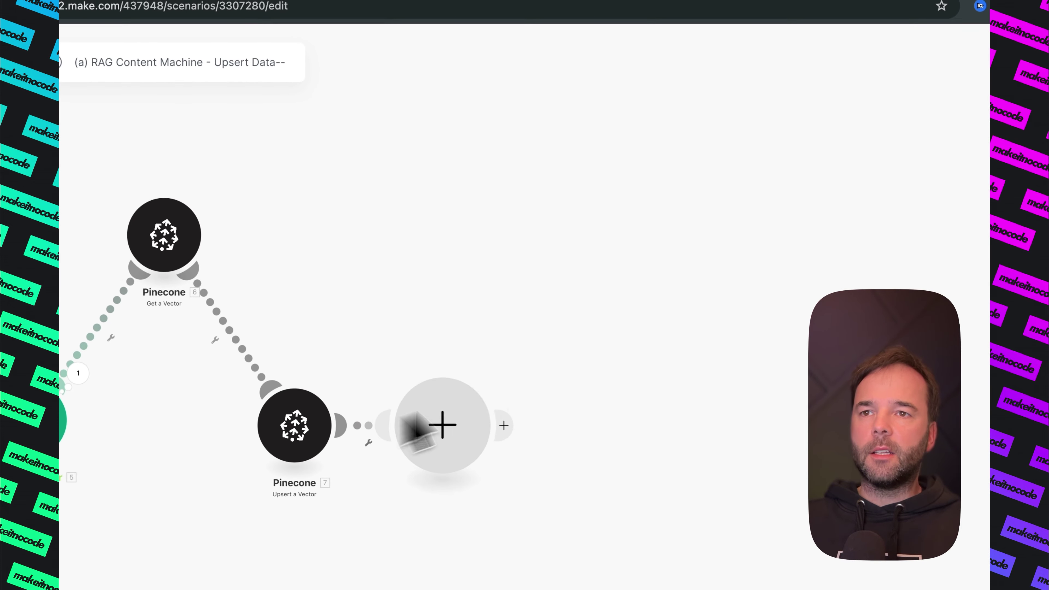
left_click_drag(464, 390, 469, 203)
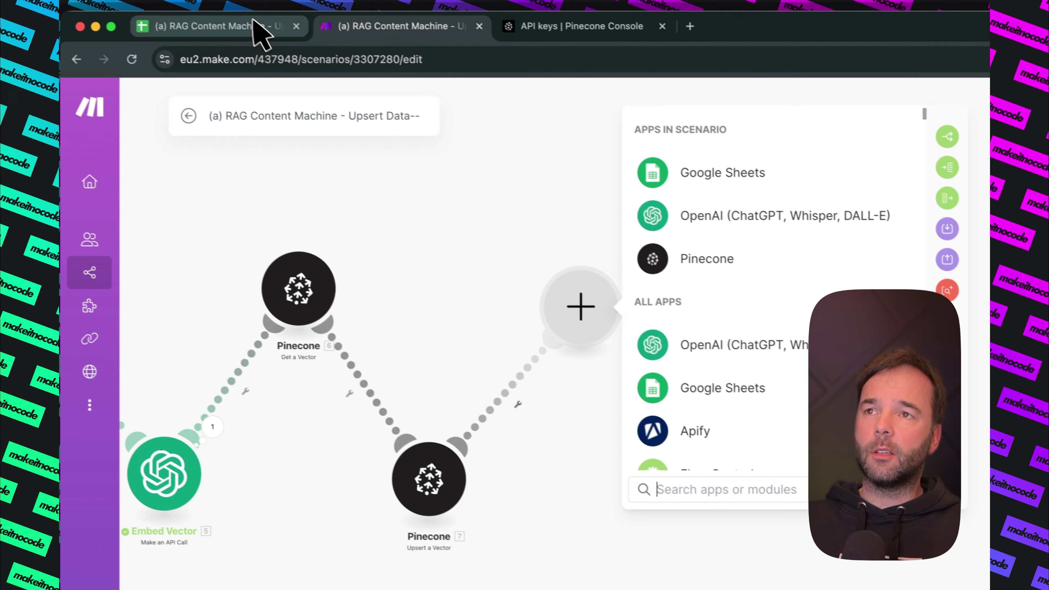
left_click(254, 26)
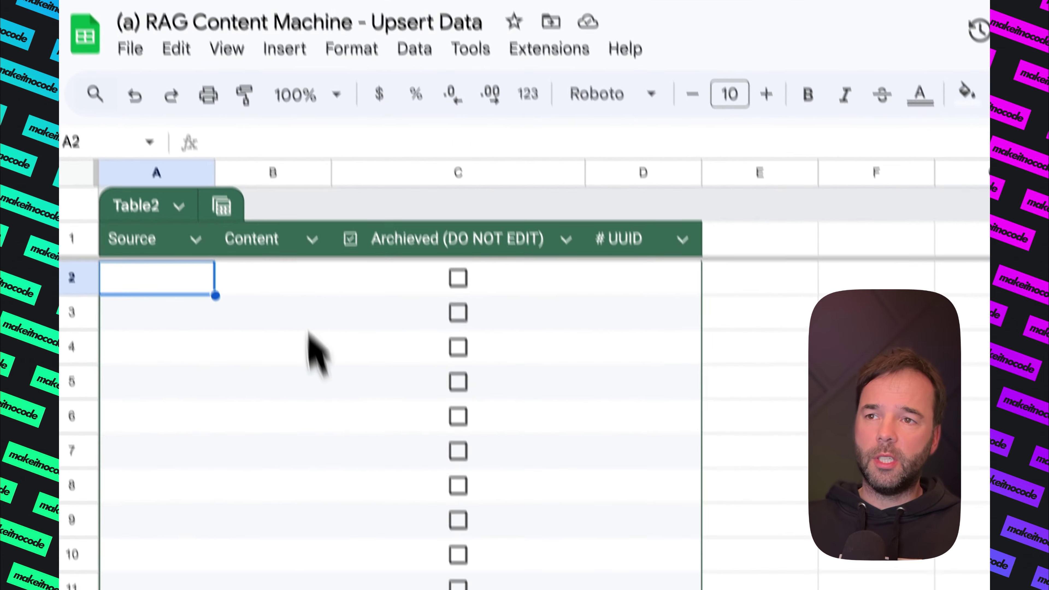
left_click(371, 26)
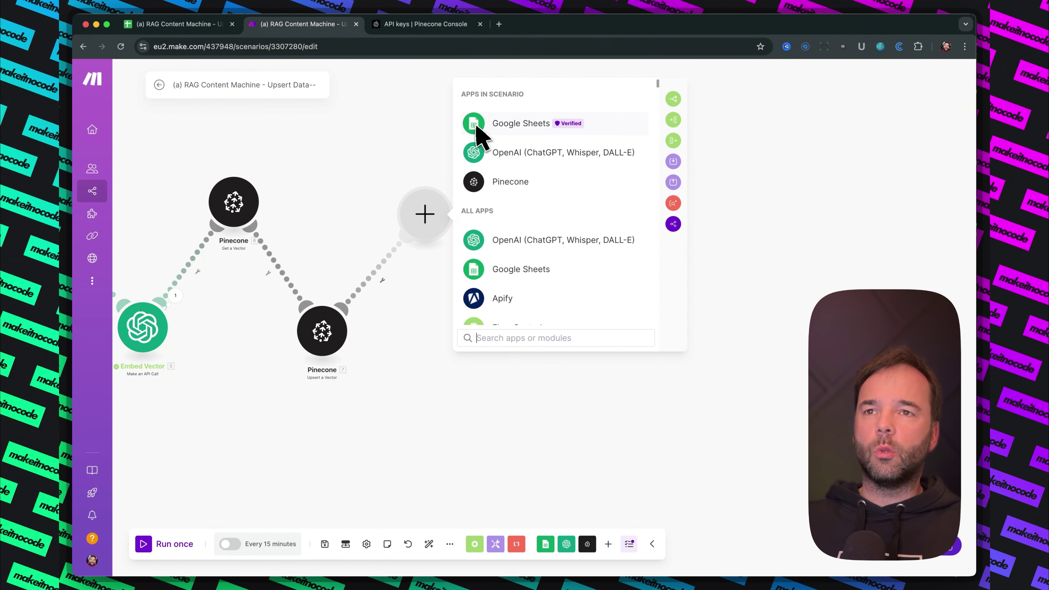
left_click(481, 135)
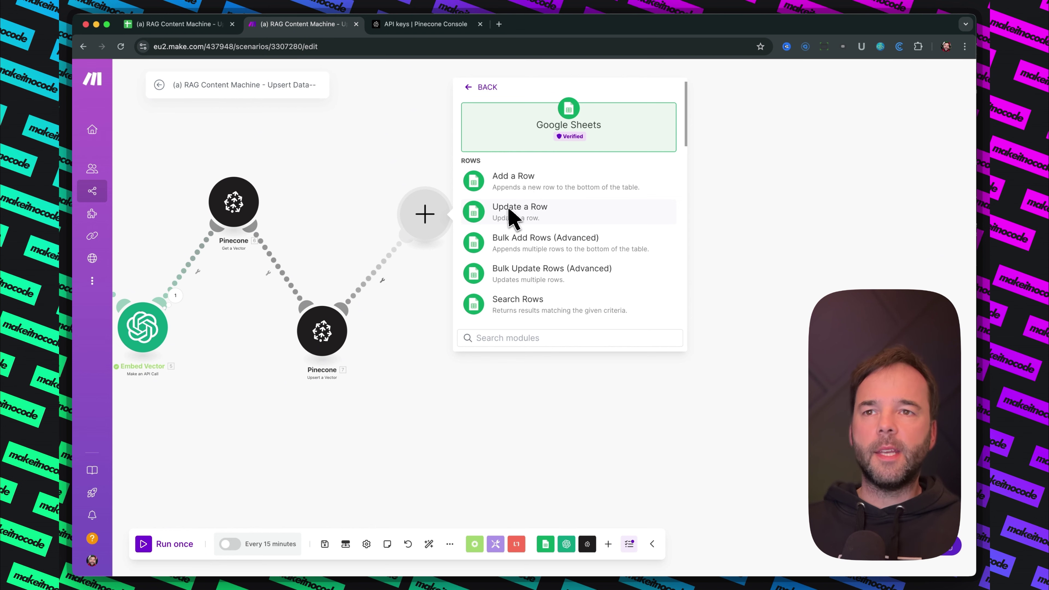
left_click(512, 218)
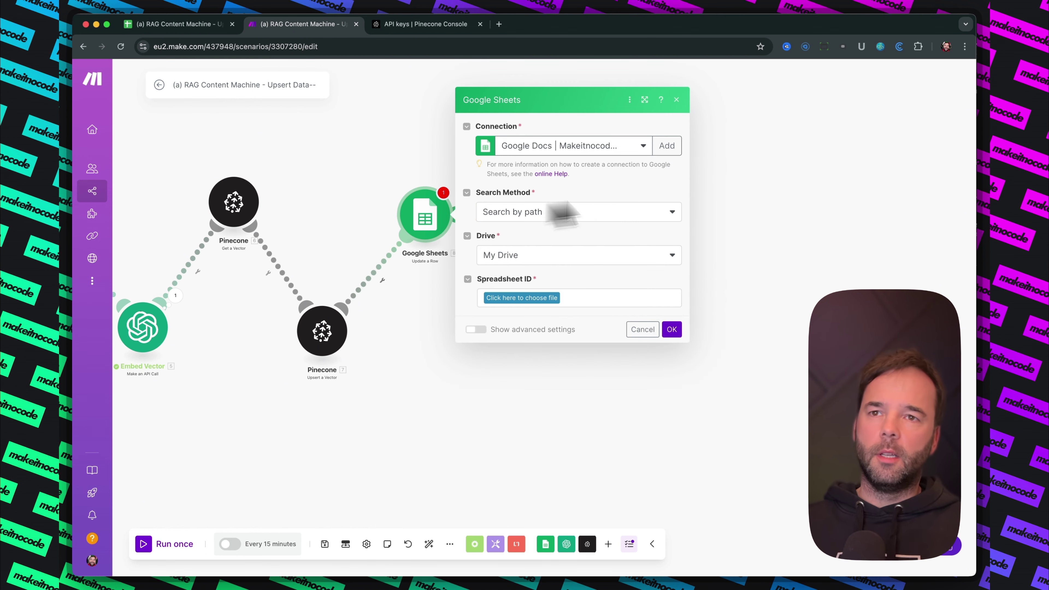
Use the Google Docs | Makeitnocode connection with the Search by path method and My Drive for the Update a Row module
left_click(568, 147)
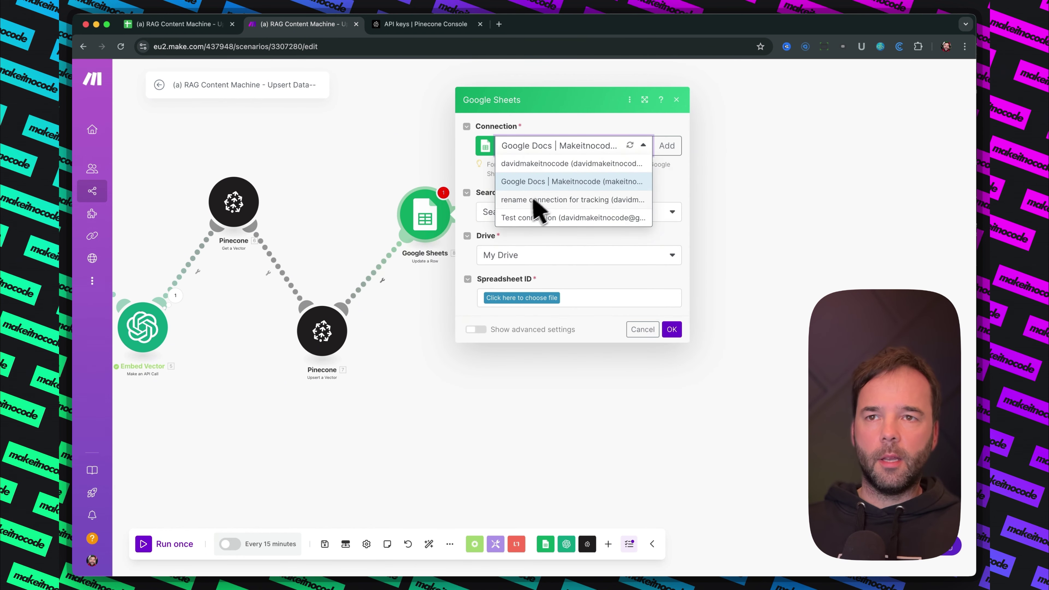
left_click(525, 182)
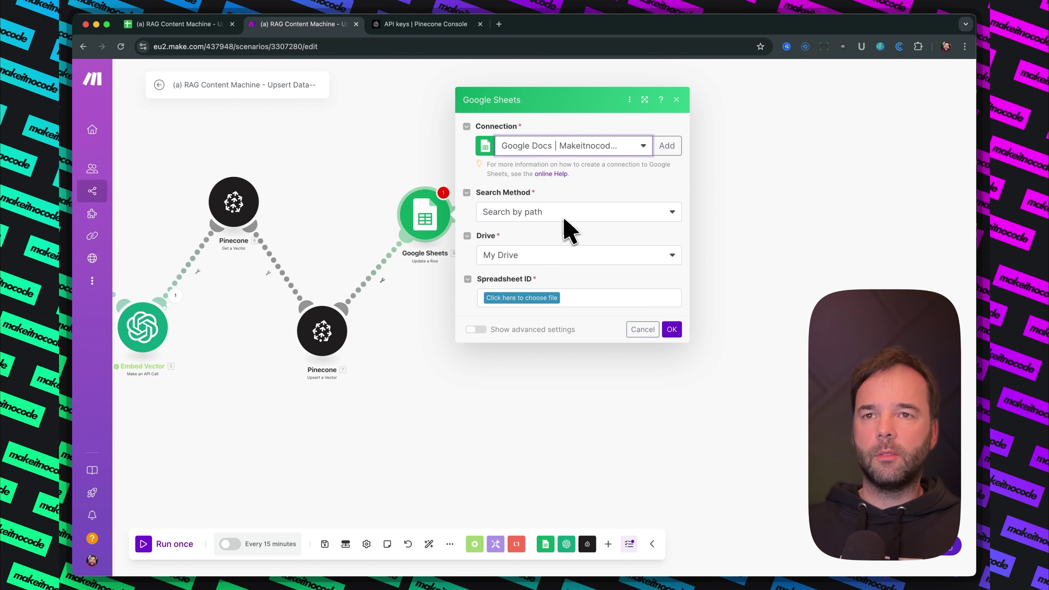
left_click(572, 223)
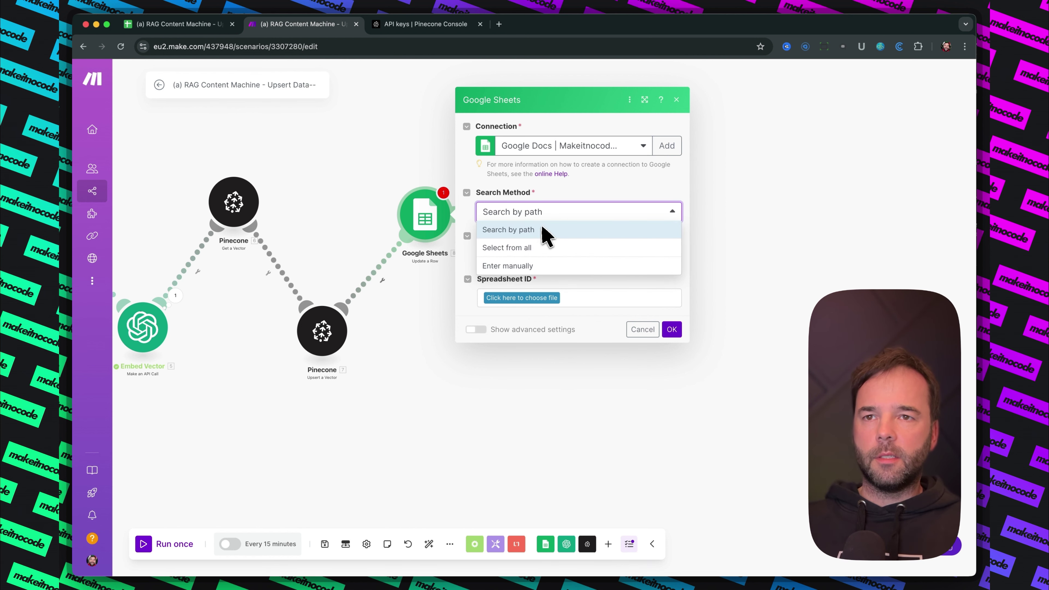
left_click(541, 228)
left_click(549, 257)
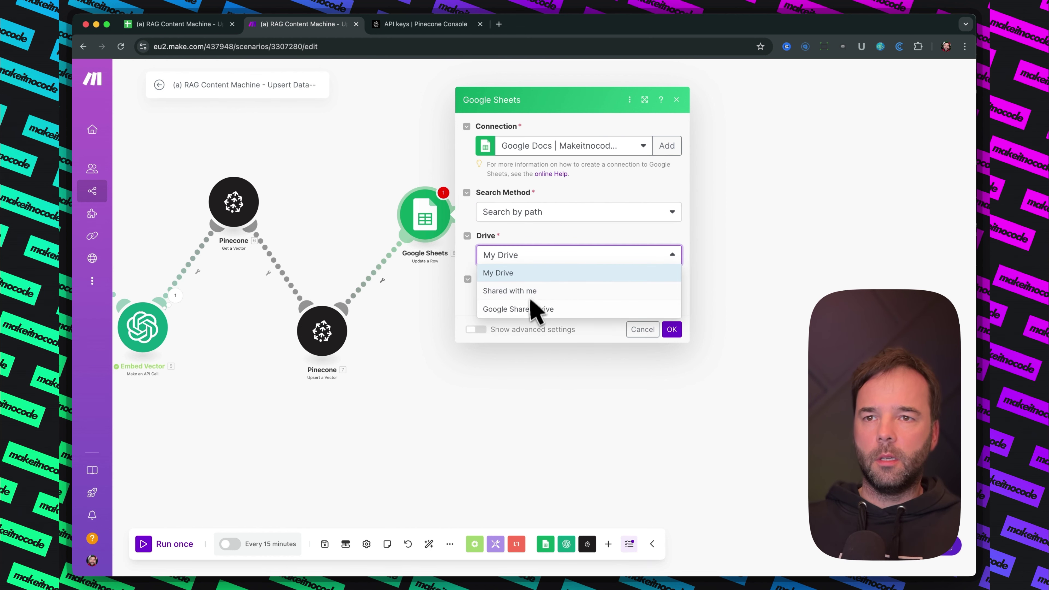
left_click(468, 306)
Choose the (a) RAG Content Machine - Upsert Data spreadsheet and its Dataset sheet as the update target
left_click(527, 297)
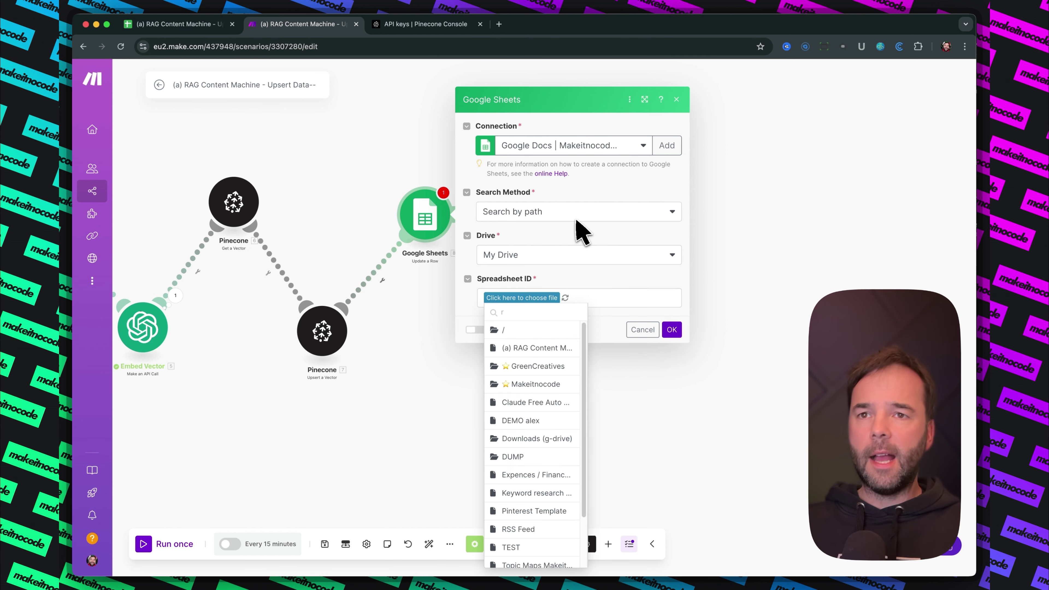
left_click(537, 347)
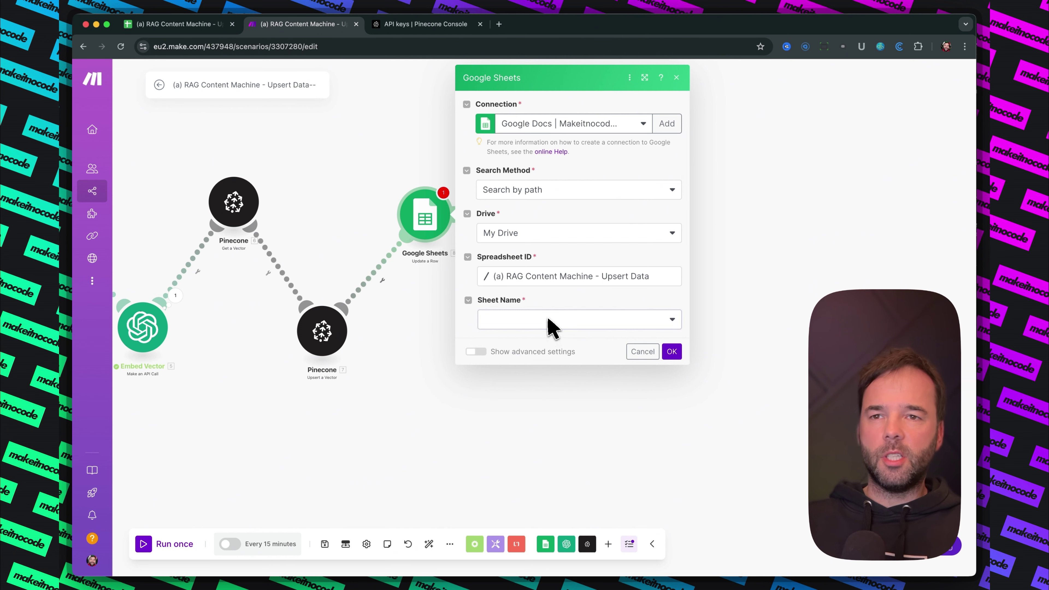
left_click(552, 327)
left_click(523, 353)
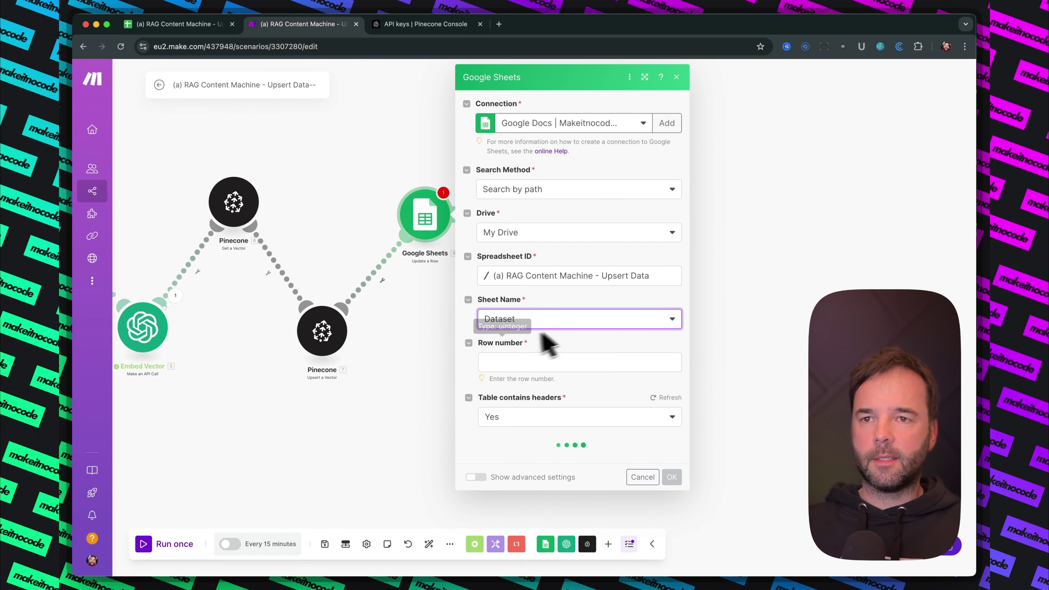
Examine the values available for the row number, the scenario's module chain, and the Dataset and Query sheets of the spreadsheet
left_click(493, 363)
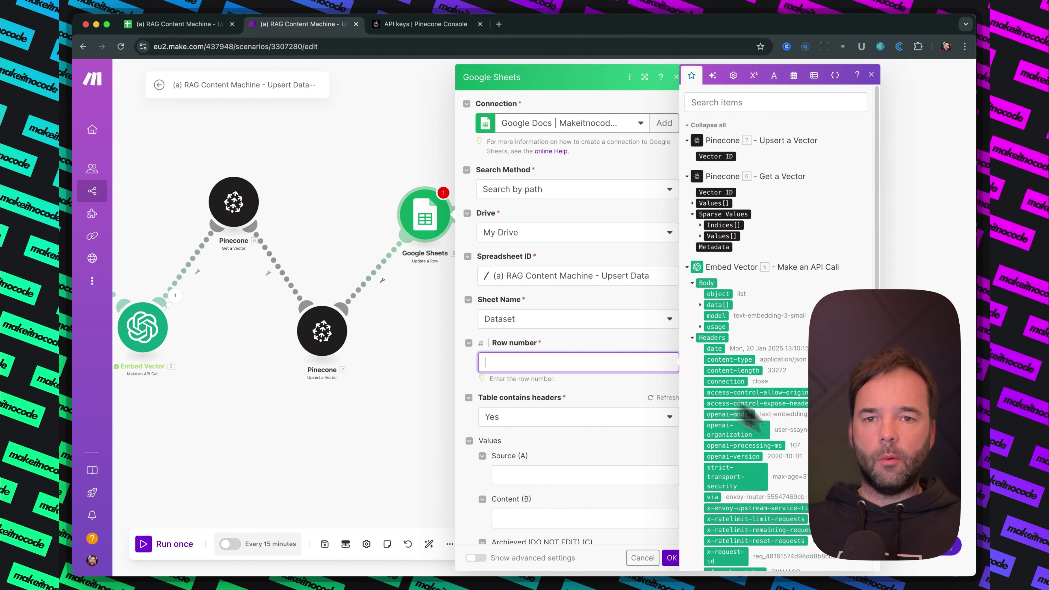
scroll(764, 492, "down", 15)
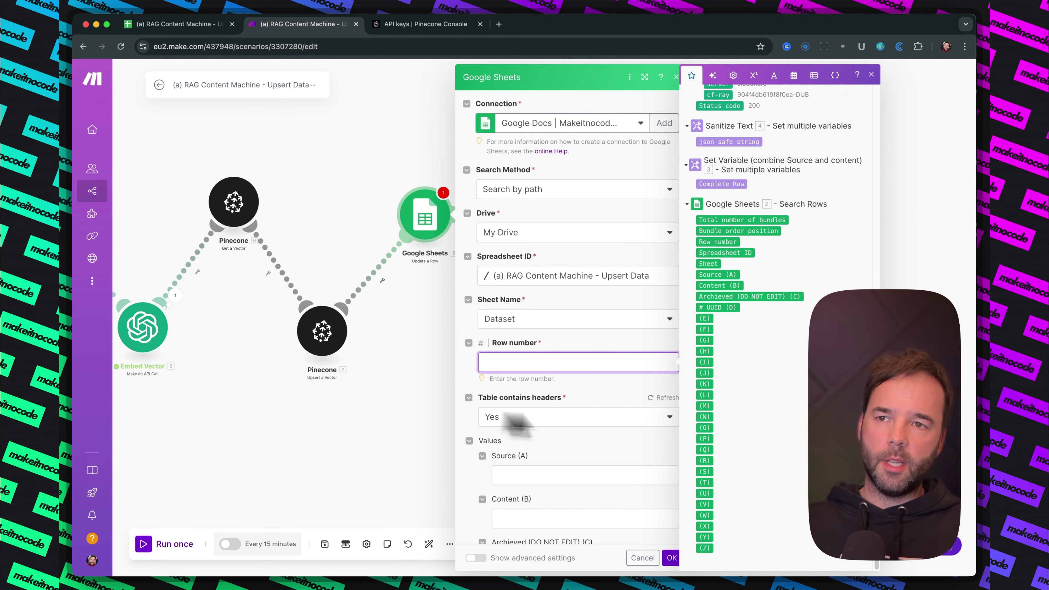
left_click(580, 418)
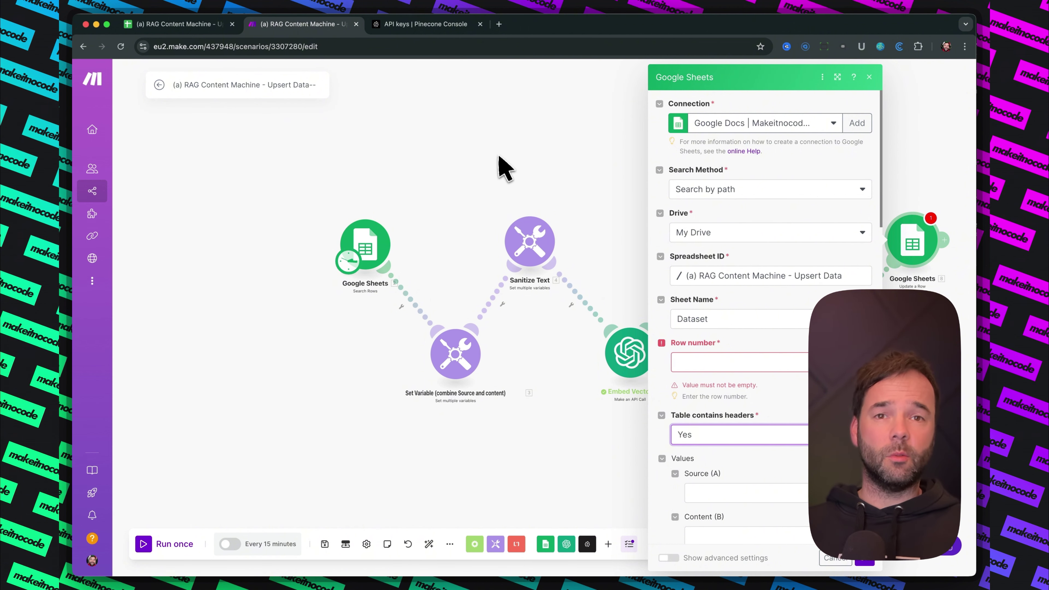
left_click_drag(498, 156, 206, 144)
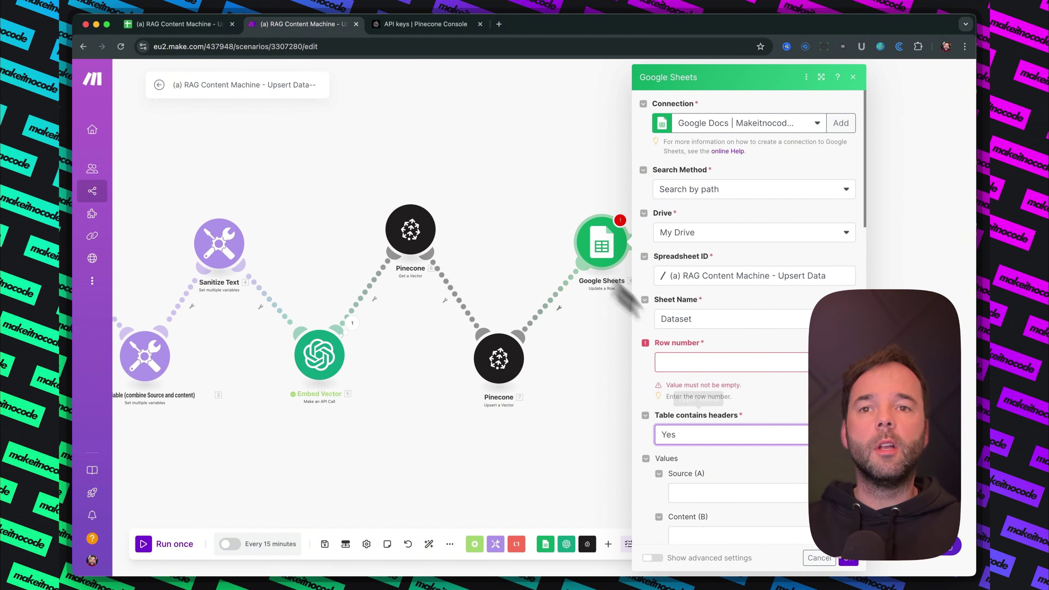
left_click(675, 366)
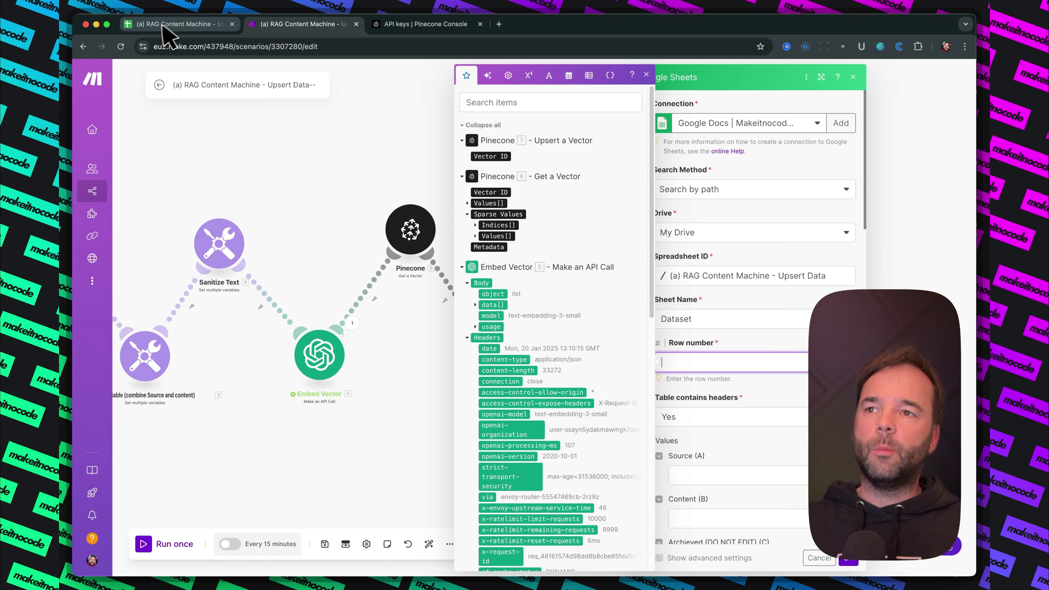
left_click(177, 24)
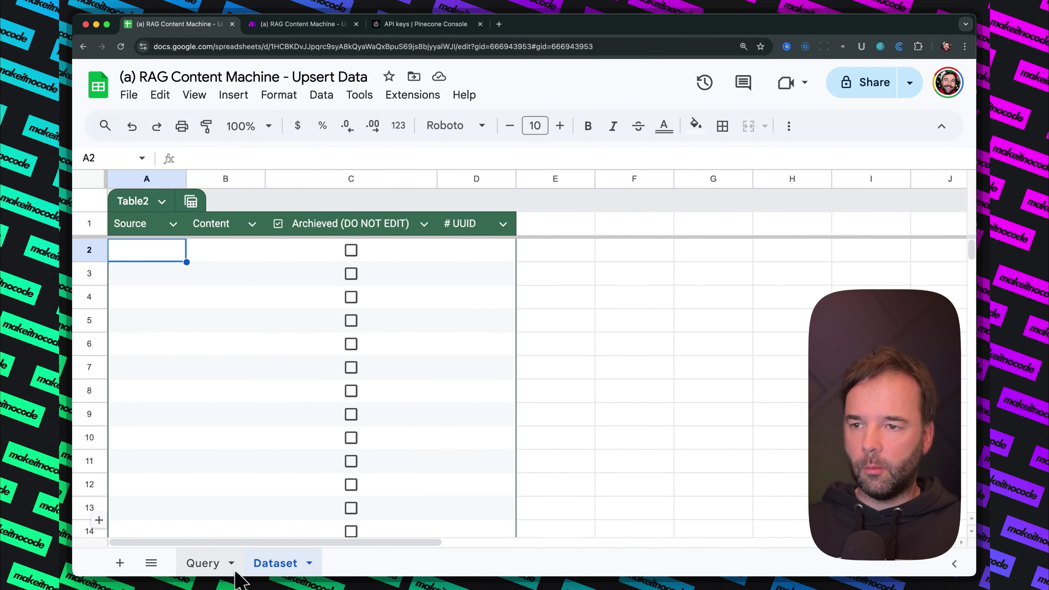
left_click(206, 562)
left_click(149, 253)
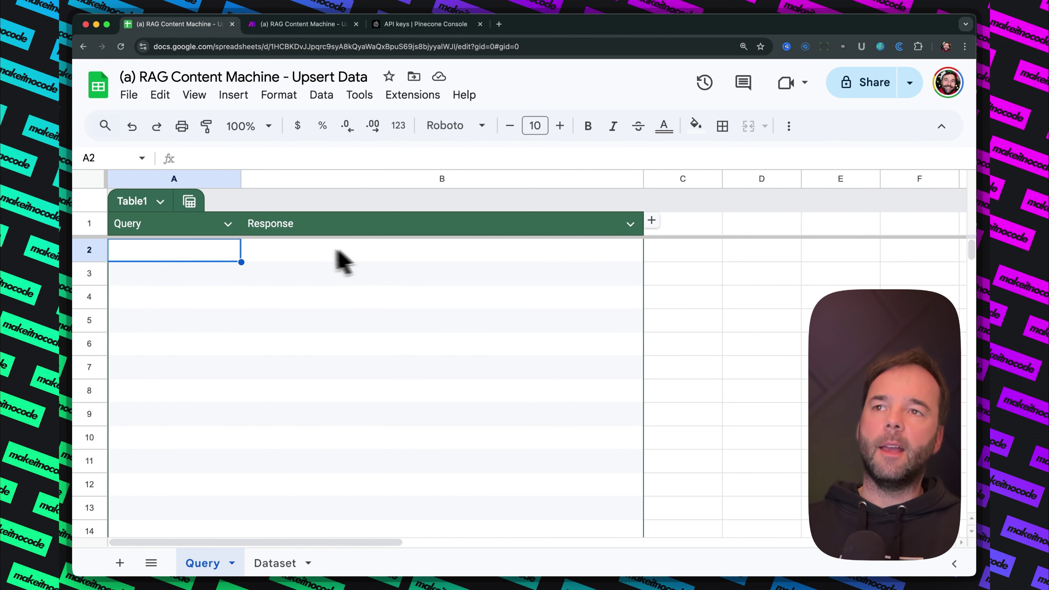
left_click(316, 25)
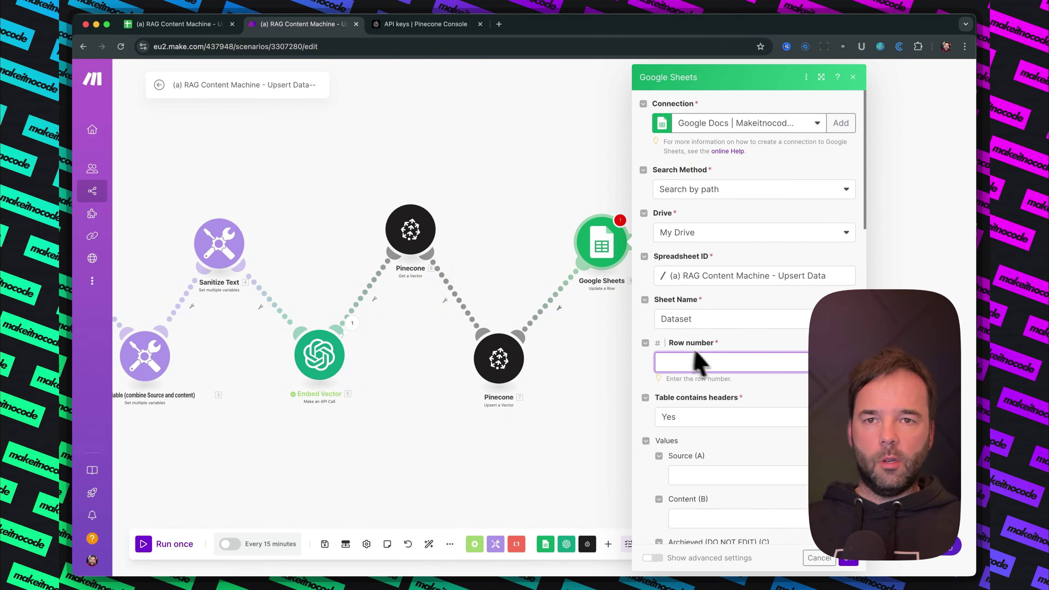
Map the Update a Row module's row number to Row number from the Google Sheets Search Rows module
left_click(709, 364)
scroll(510, 426, "down", 10)
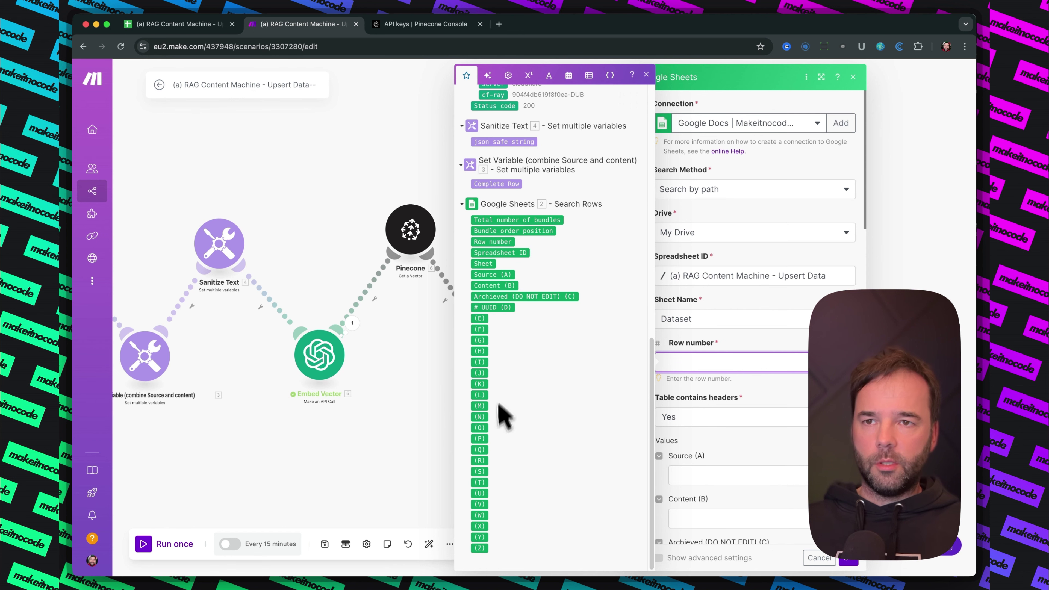
left_click(487, 244)
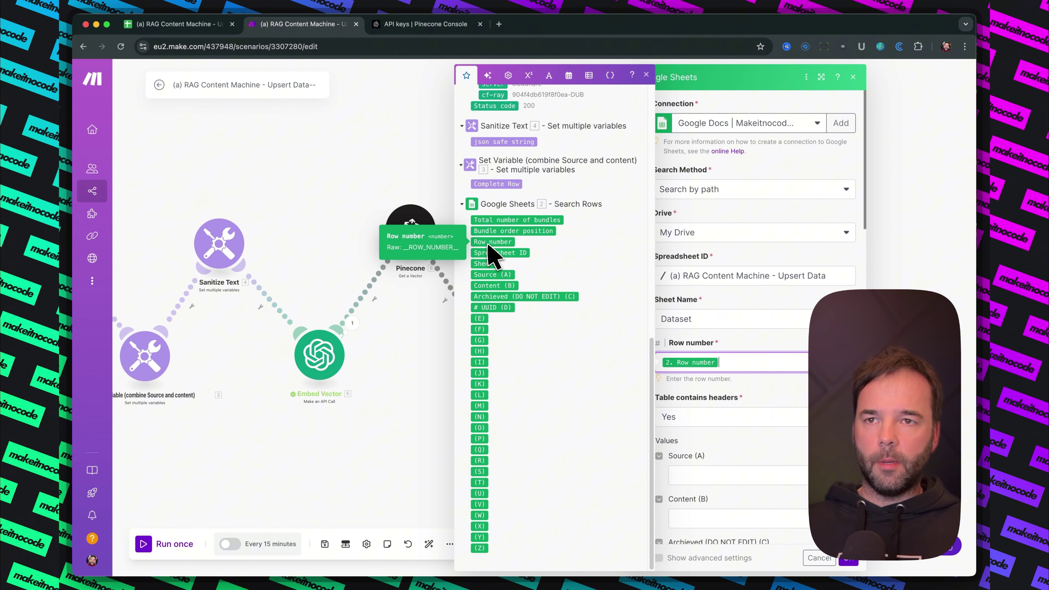
left_click_drag(199, 445, 159, 448)
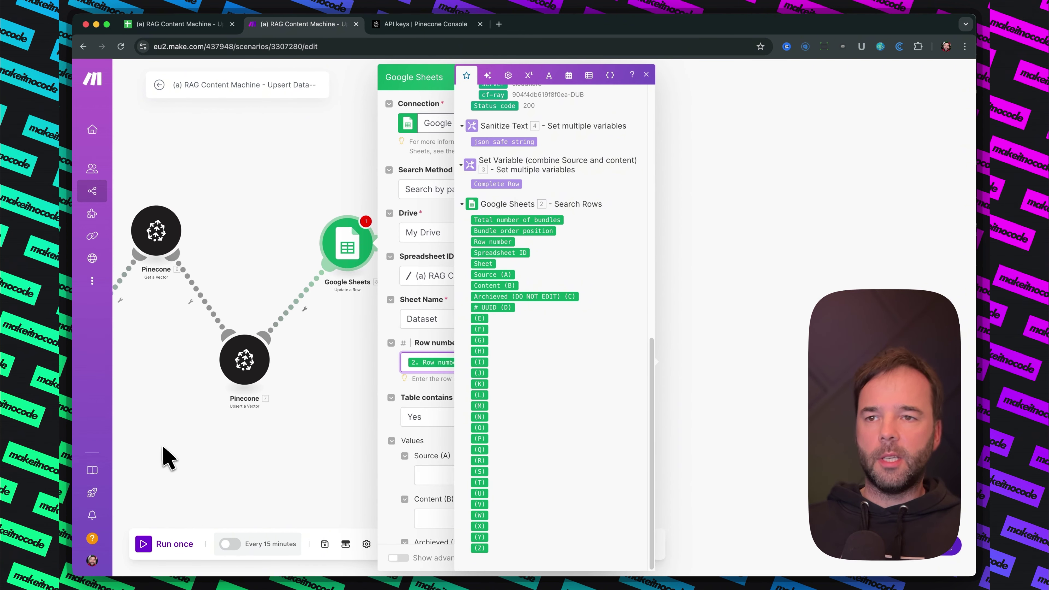
Set the Archieved (DO NOT EDIT) (C) value to TRUE in the Google Sheets Update a Row module and save the module settings
left_click(283, 432)
left_click(354, 238)
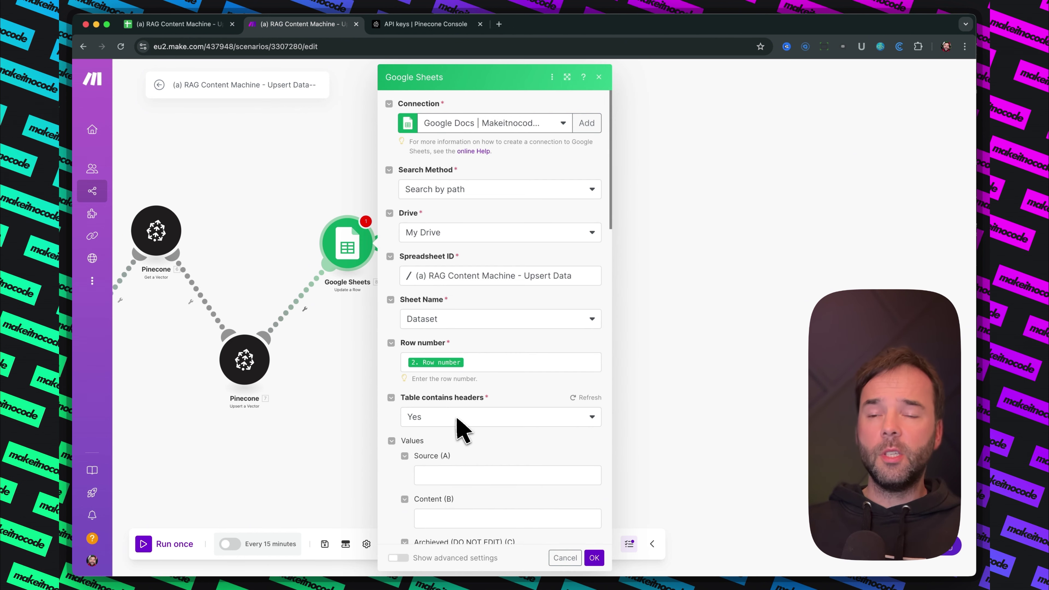
left_click(211, 24)
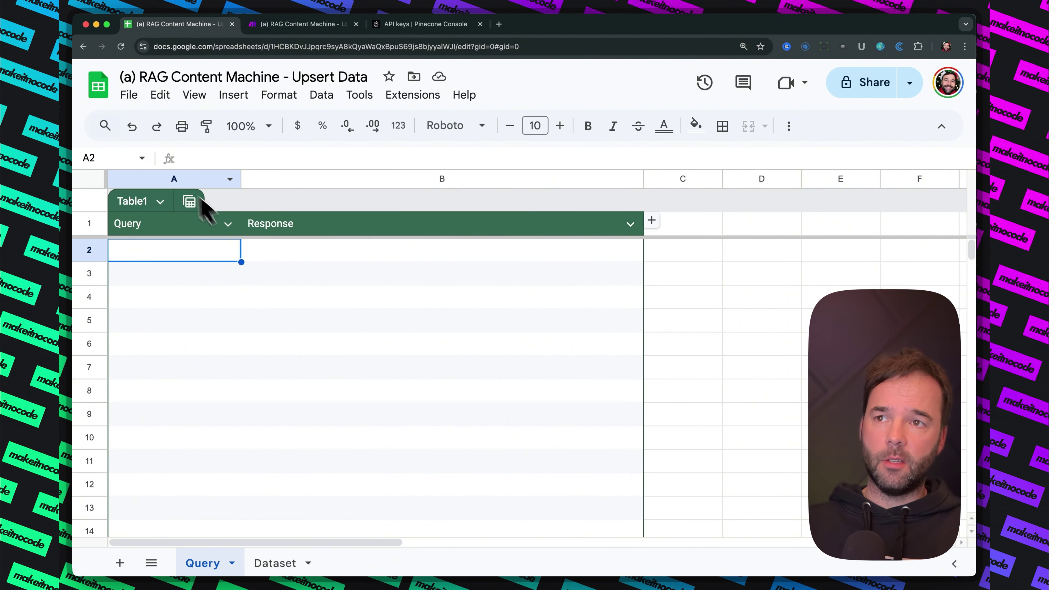
left_click(290, 25)
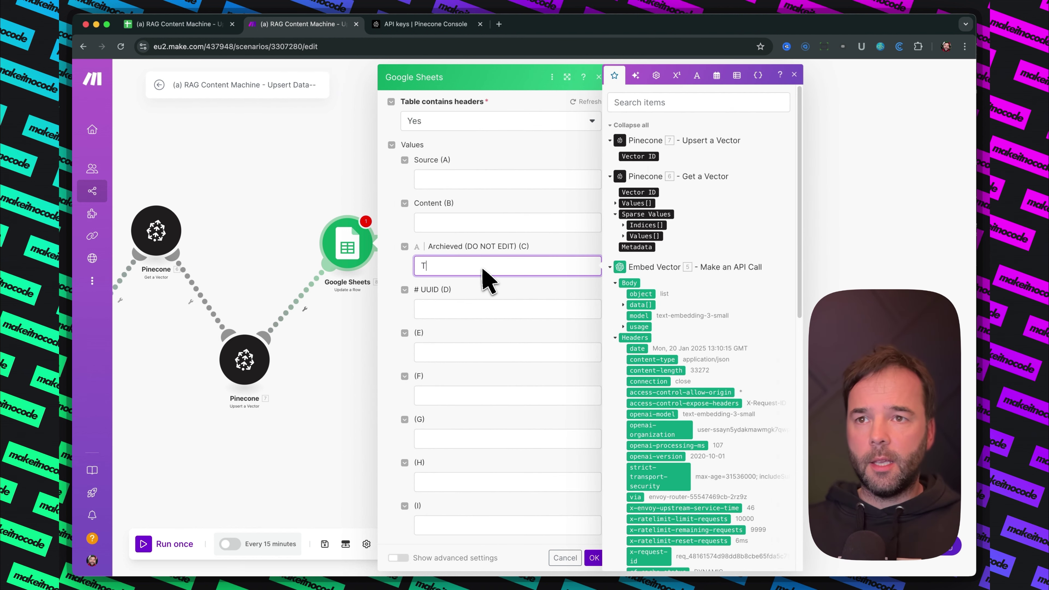
left_click(569, 253)
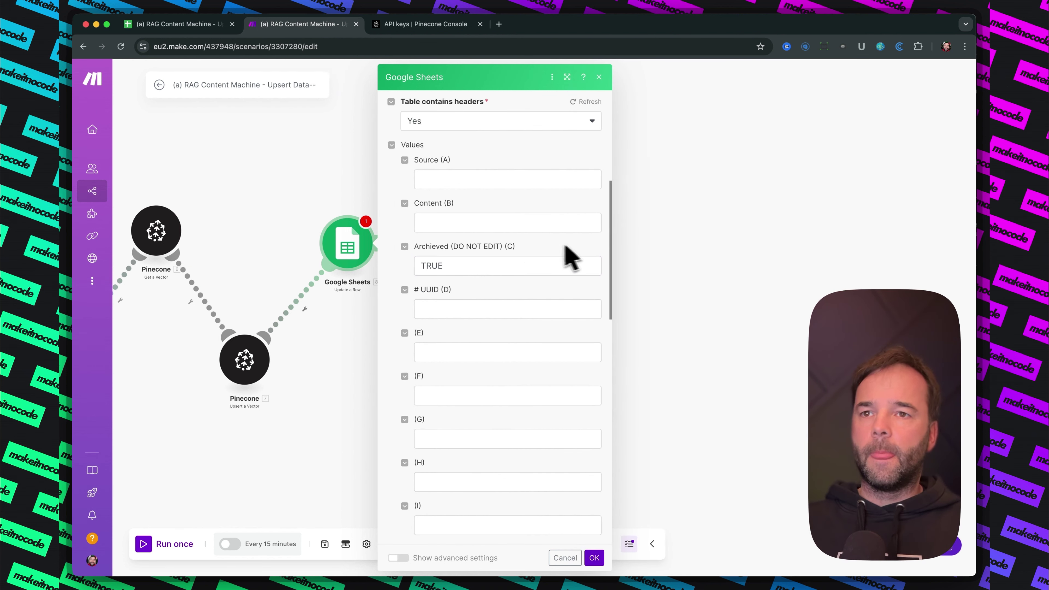
scroll(582, 413, "down", 15)
left_click(593, 558)
scroll(745, 321, "down", 5)
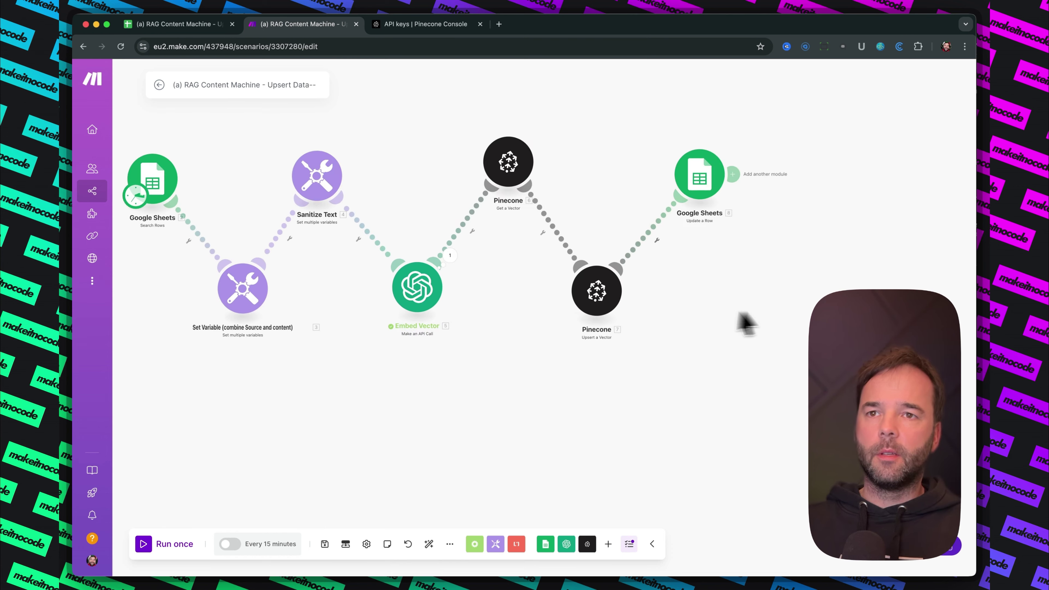
scroll(655, 351, "up", 2)
left_click_drag(487, 426, 475, 430)
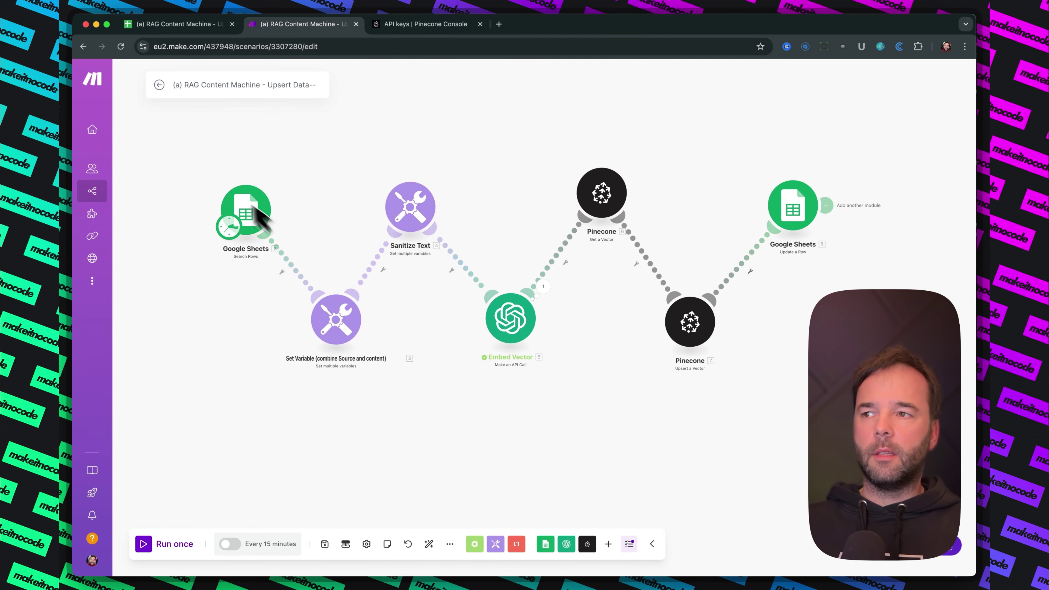
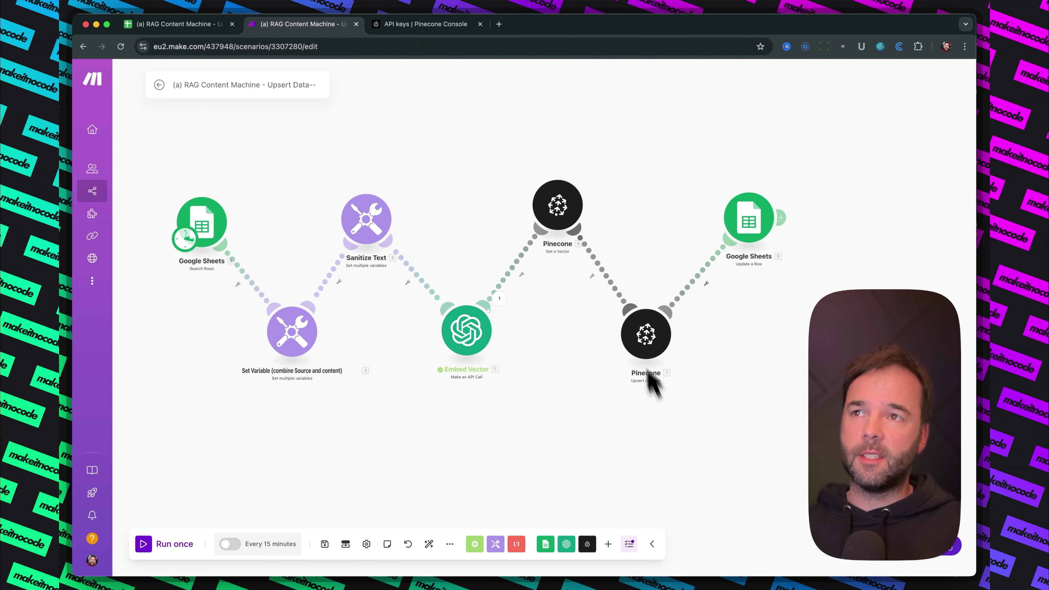
Read the note on the Query RAG scenario's webhook module about adding the Make extension to Google Sheets
left_click(193, 25)
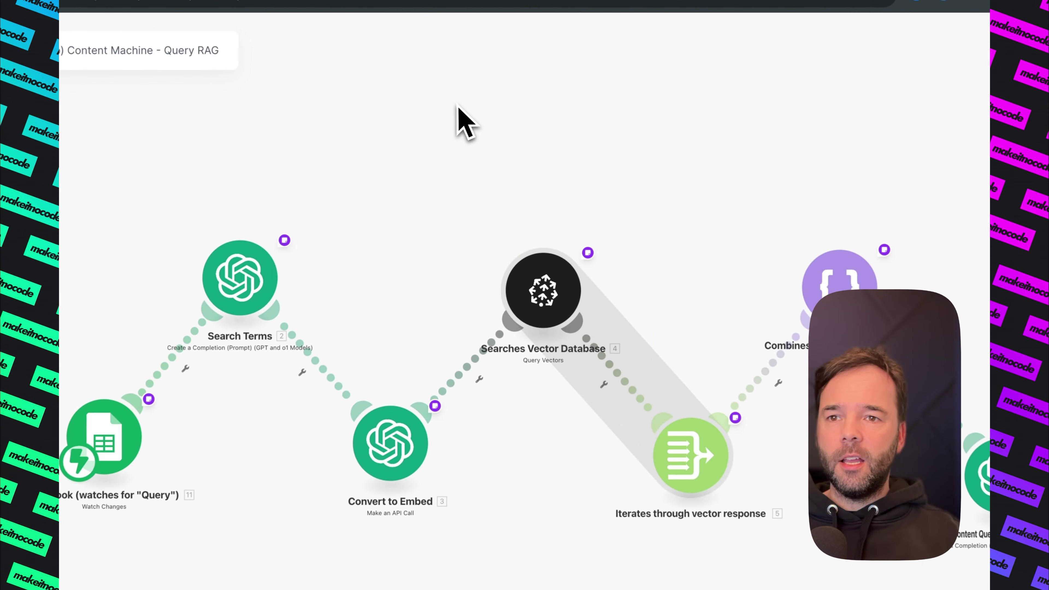
scroll(441, 171, "right", 1)
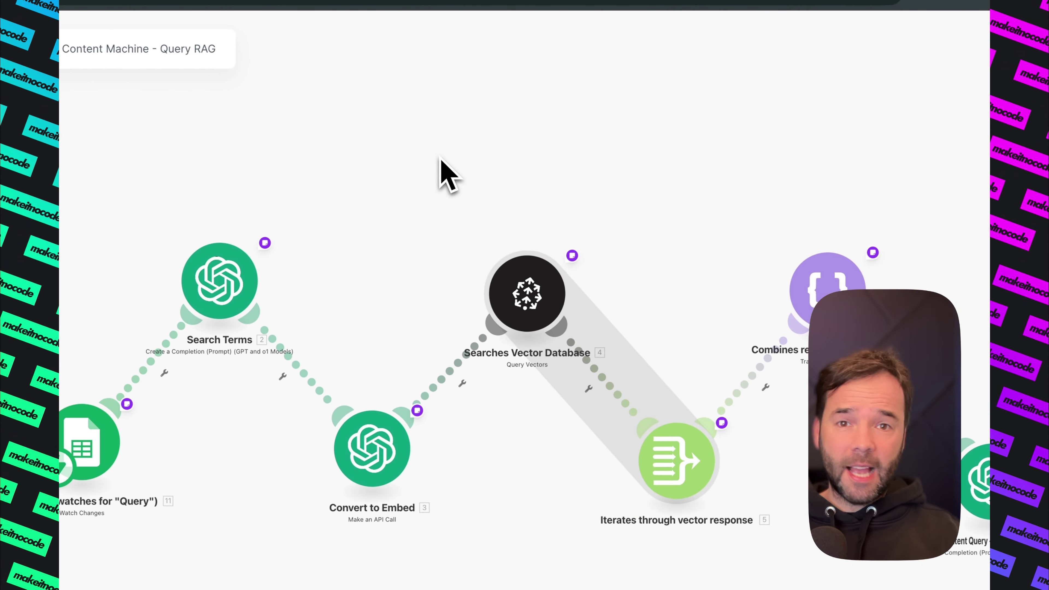
scroll(440, 178, "down", 2)
scroll(420, 140, "up", 3)
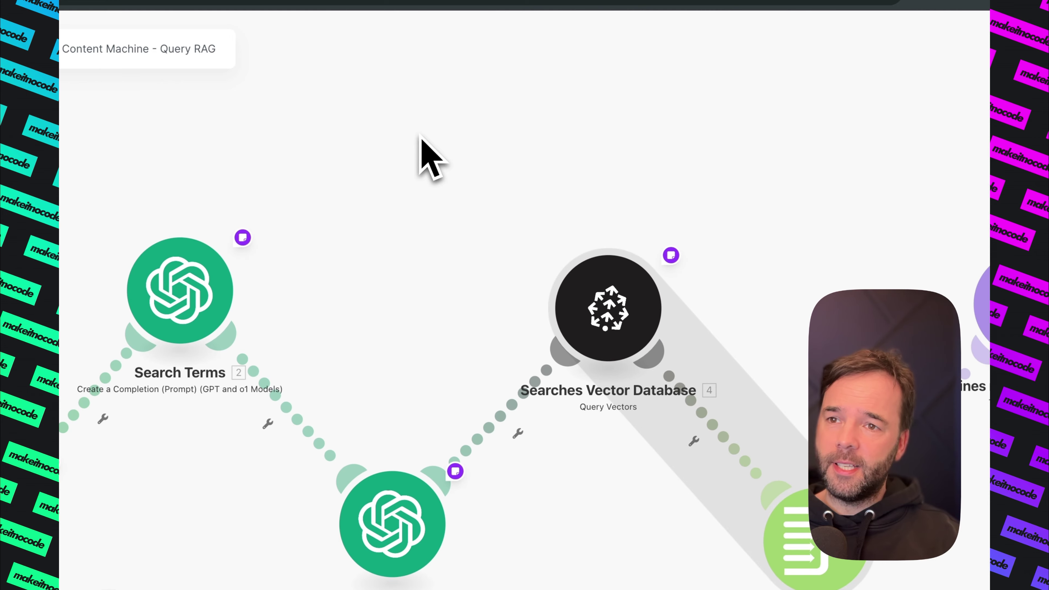
scroll(413, 182, "left", 5)
scroll(594, 174, "down", 3)
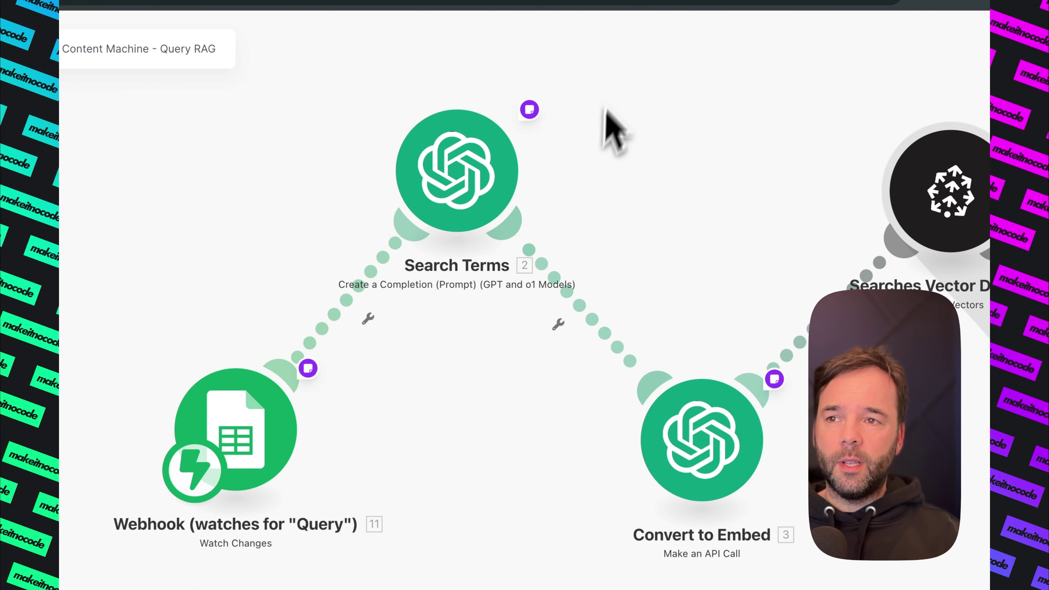
left_click(332, 372)
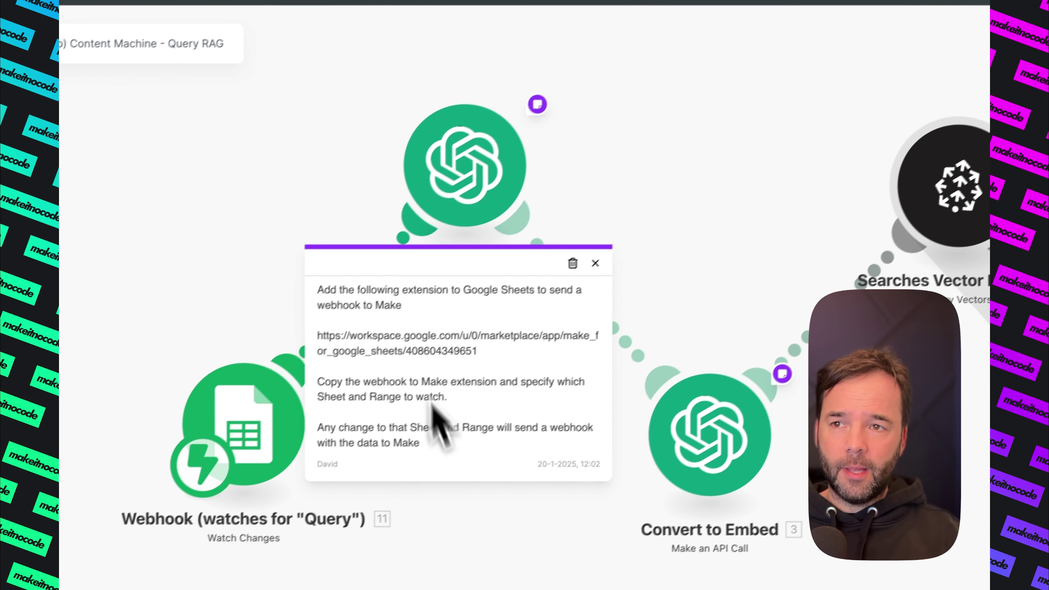
left_click_drag(439, 453, 277, 315)
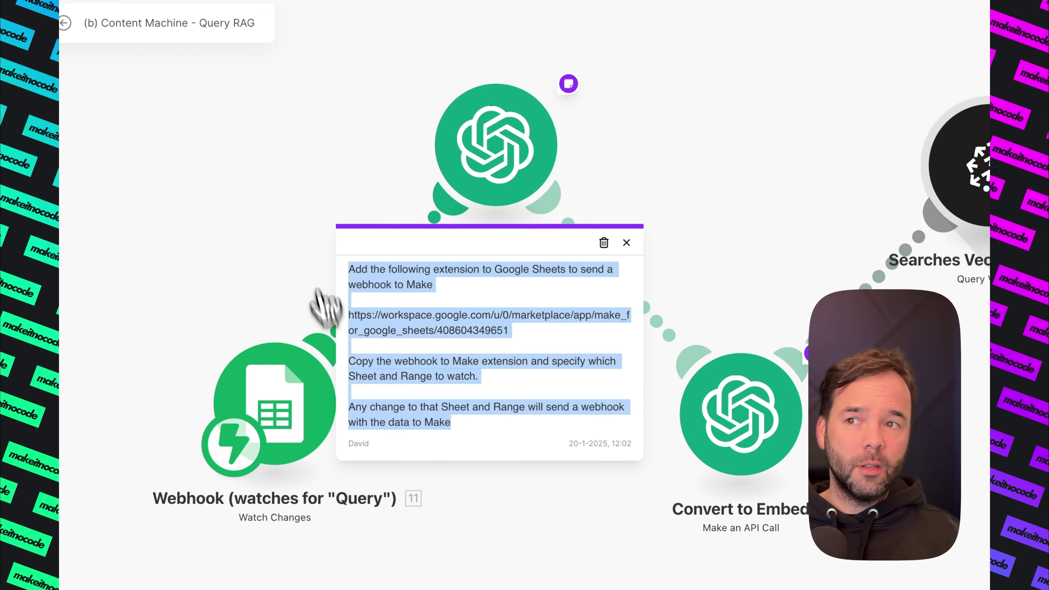
left_click(305, 234)
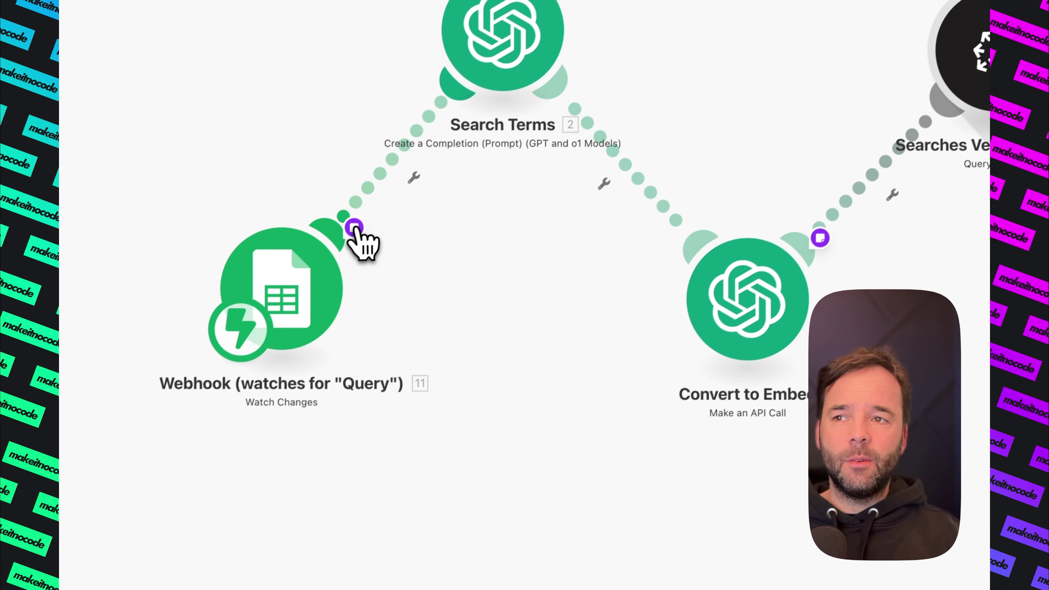
left_click(354, 228)
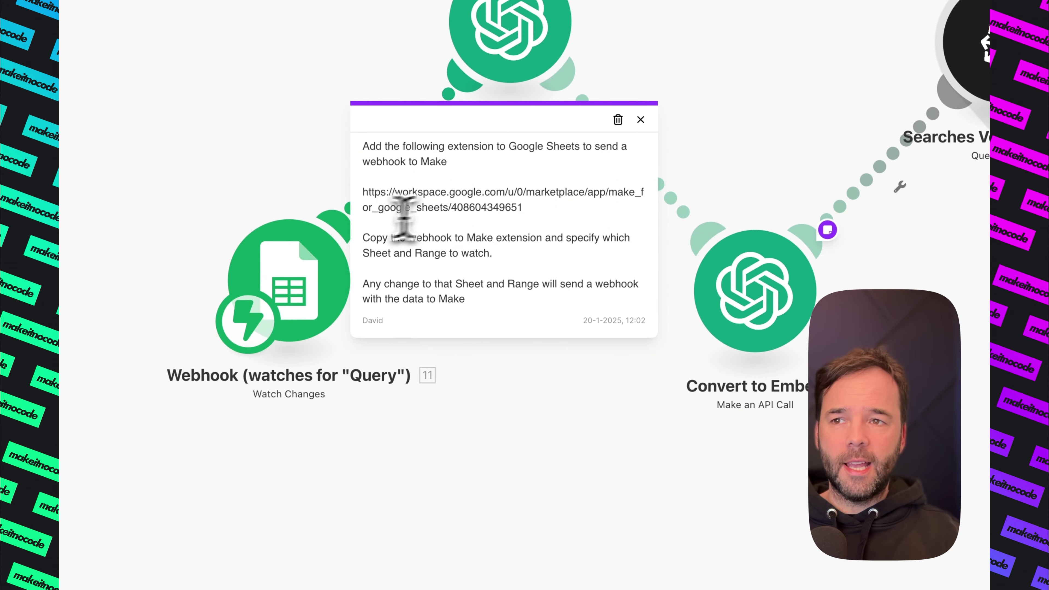
left_click_drag(506, 204, 364, 202)
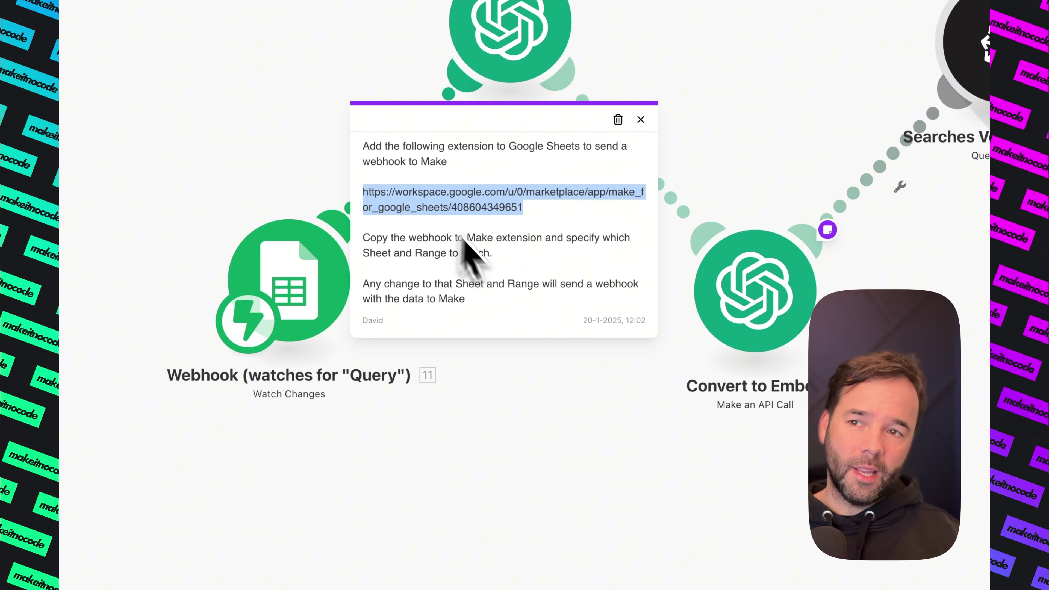
left_click(592, 435)
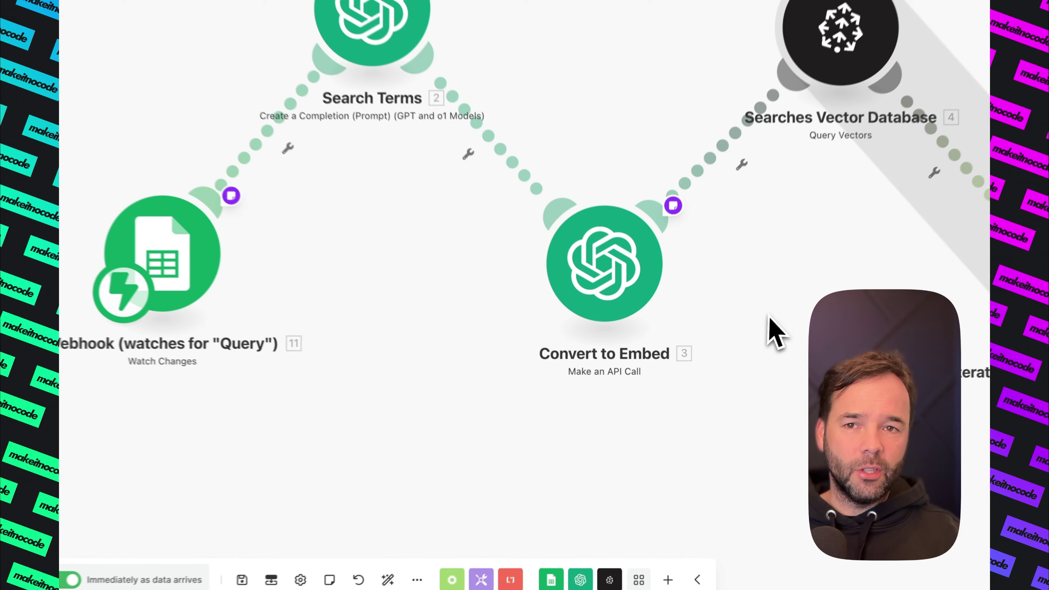
left_click_drag(769, 318, 396, 340)
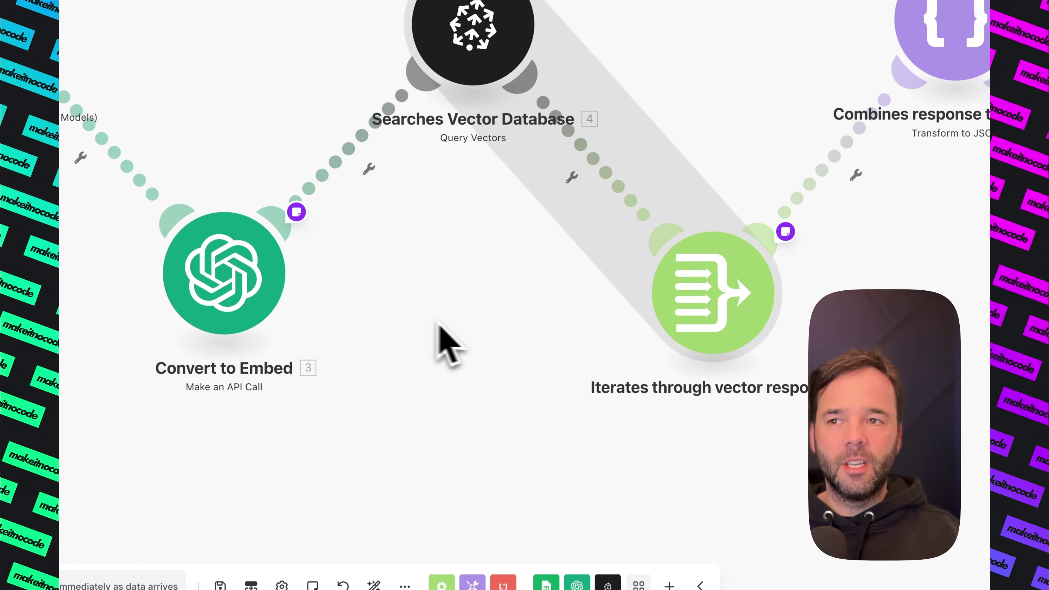
left_click_drag(470, 356, 693, 370)
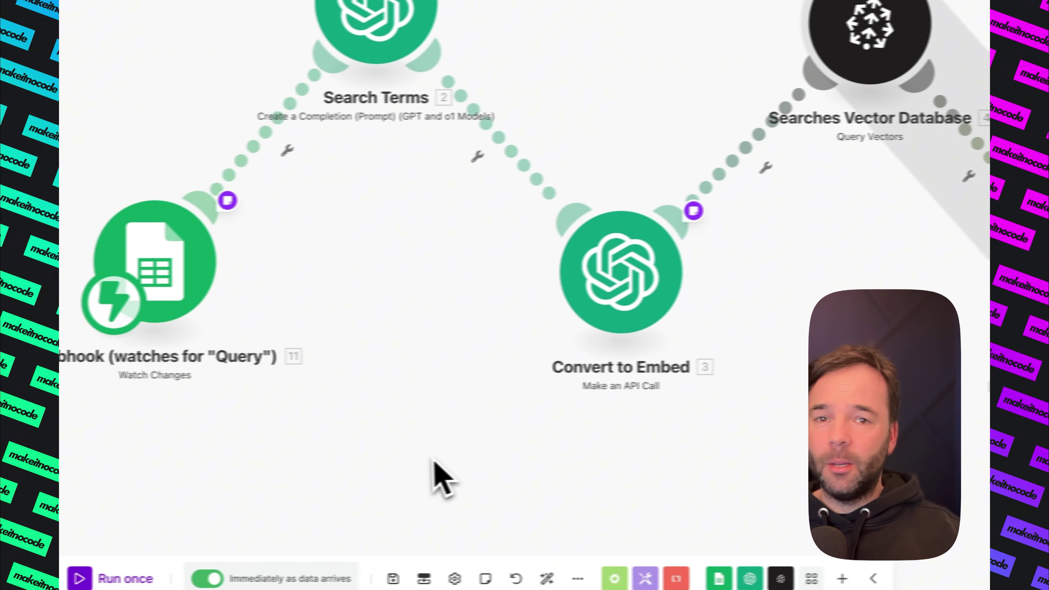
left_click_drag(224, 472, 323, 502)
left_click_drag(531, 490, 590, 485)
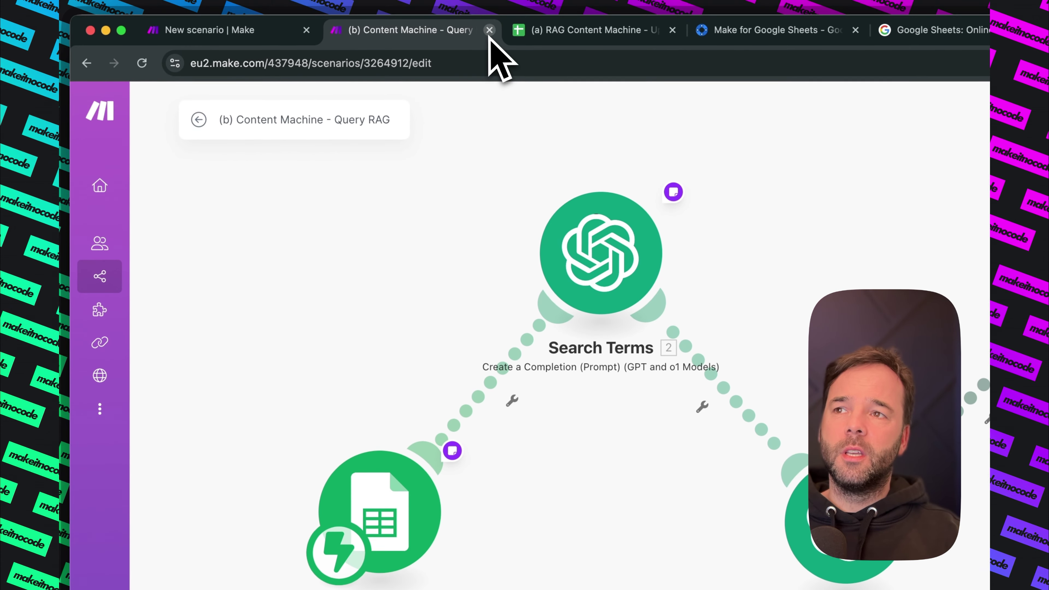
Close the finished Query RAG scenario and create a new scenario named "(b) Content Machine - Query RAG--"
left_click(363, 121)
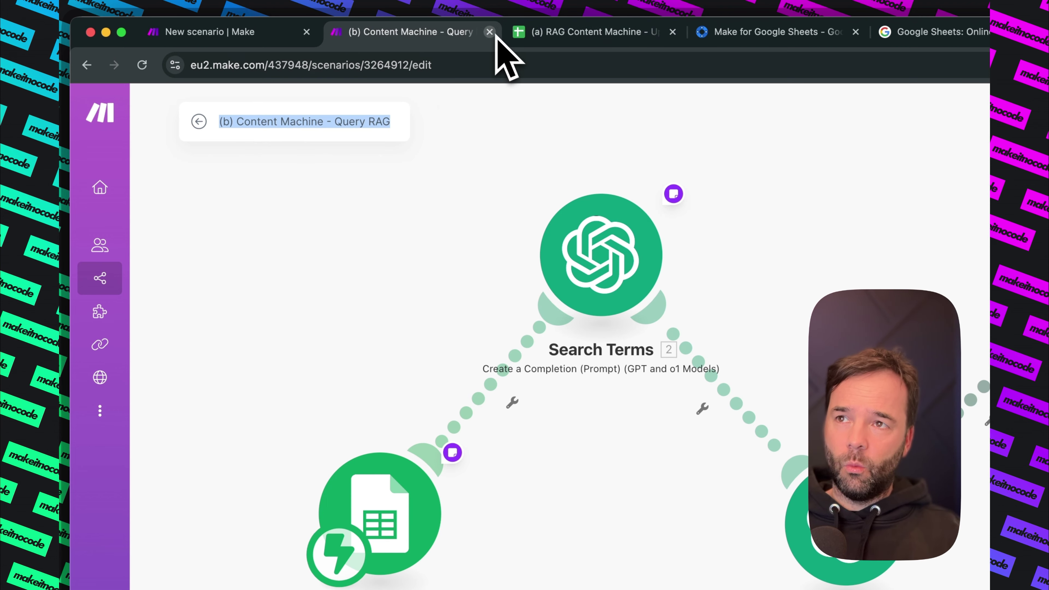
left_click(489, 31)
left_click(207, 34)
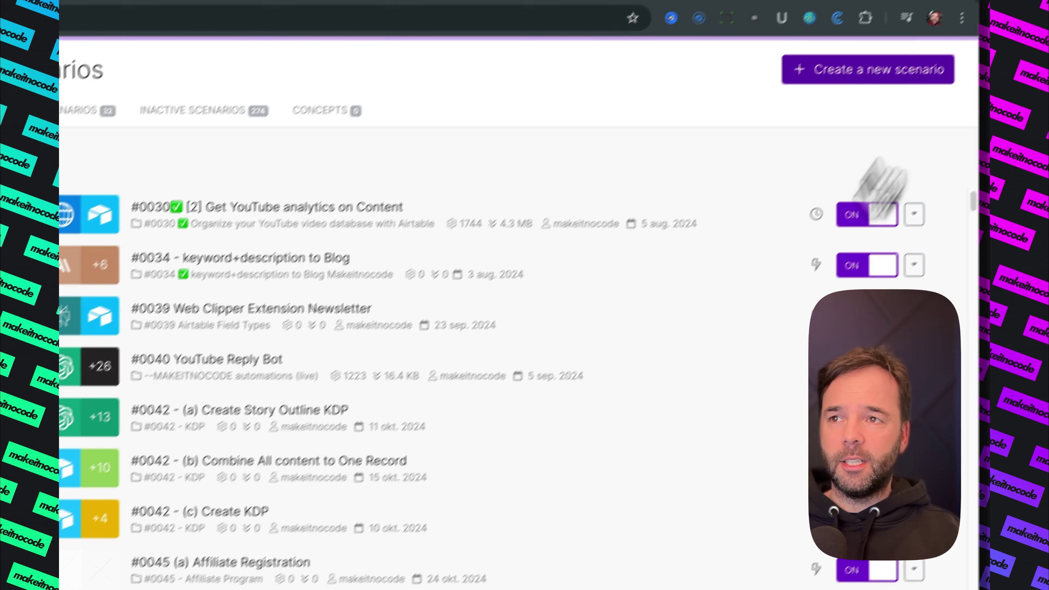
left_click(867, 70)
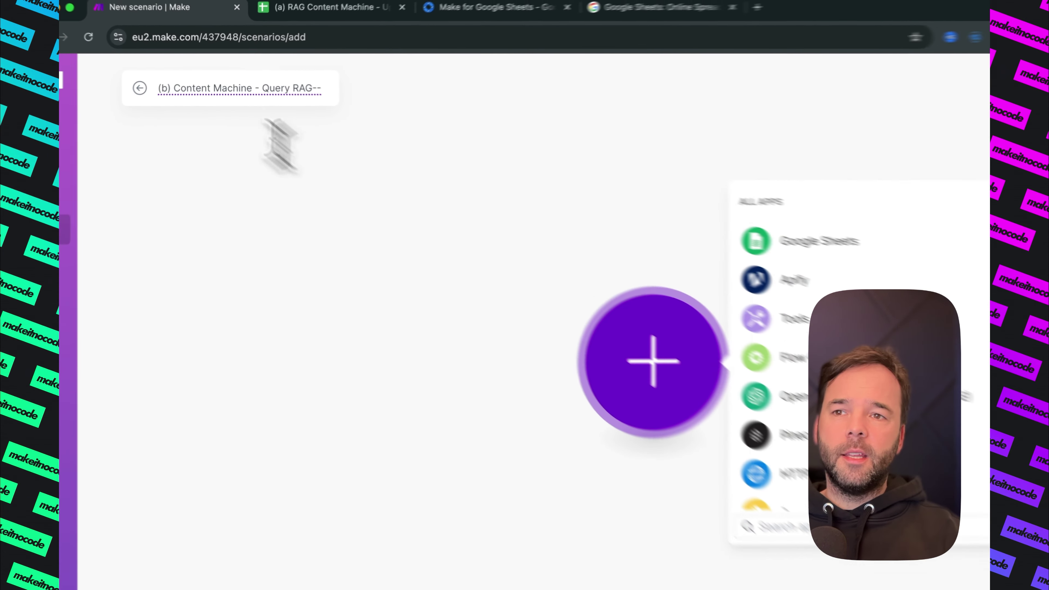
left_click(320, 269)
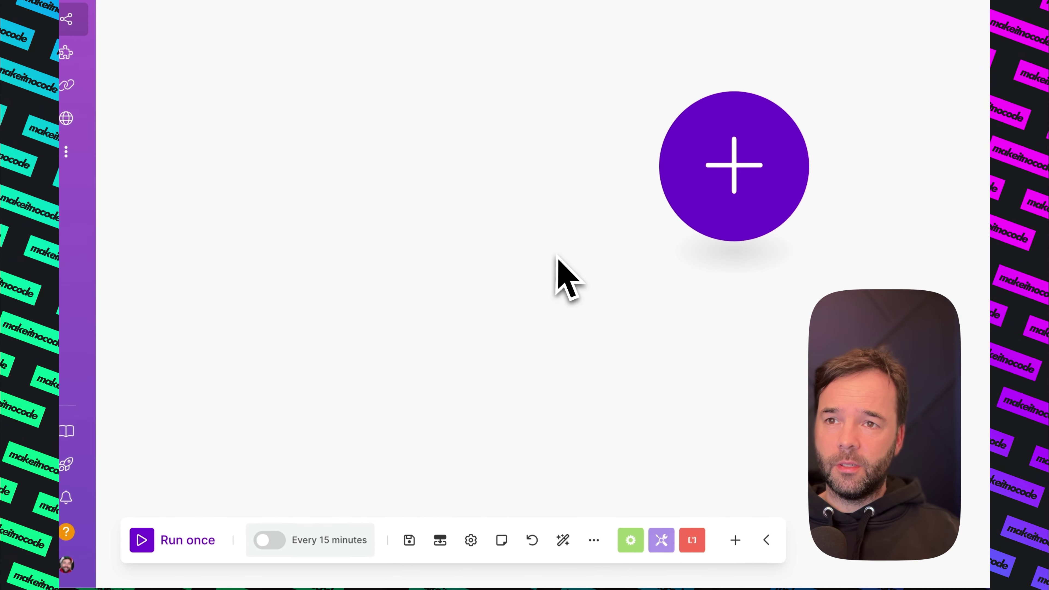
left_click_drag(604, 258, 281, 241)
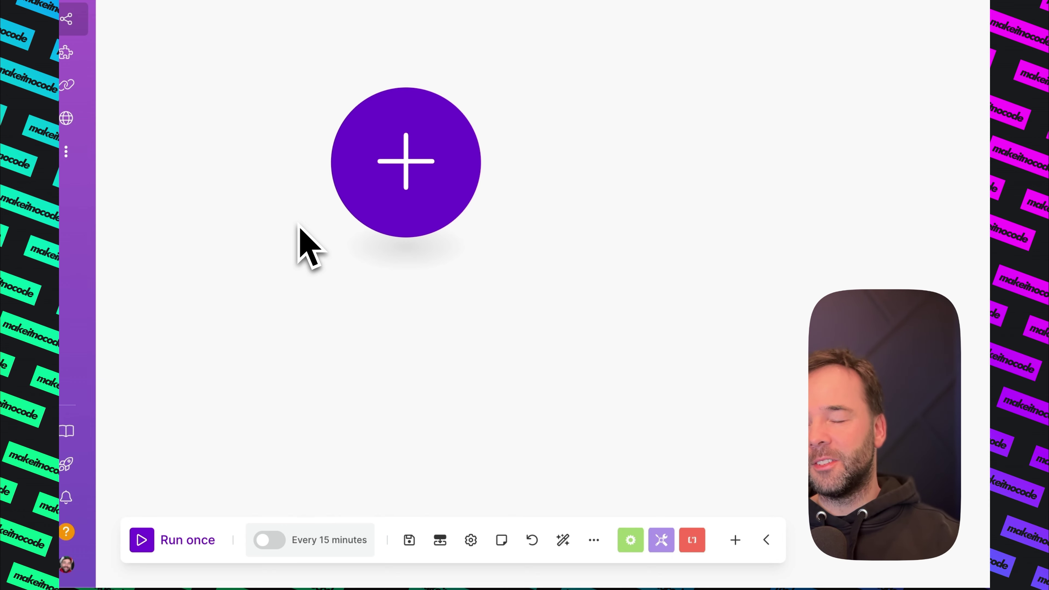
Switch to the RAG Content Machine spreadsheet in Google Sheets and open its Dataset sheet
left_click(437, 26)
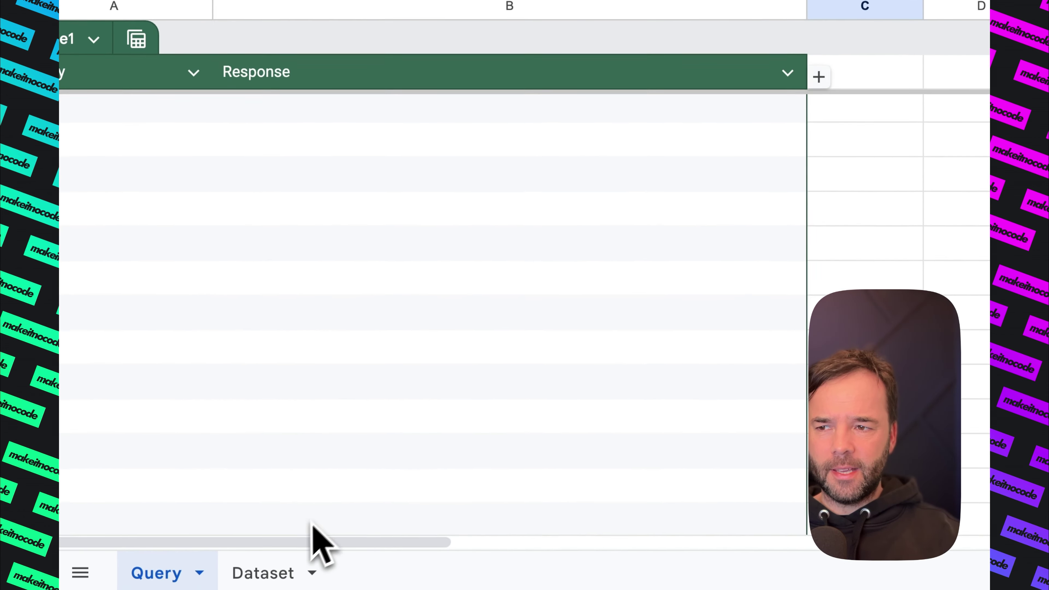
left_click(265, 572)
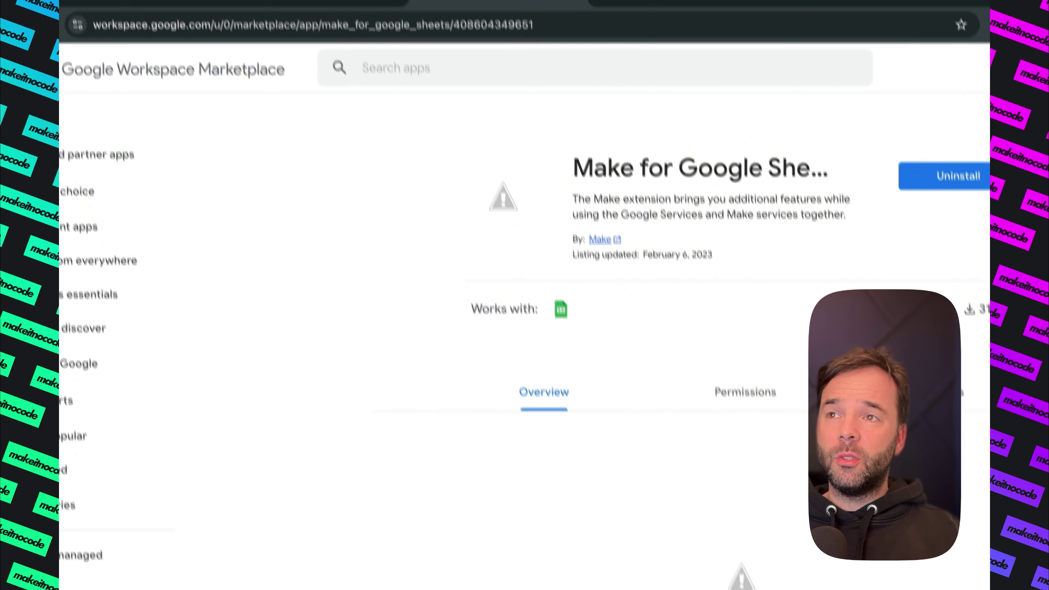
left_click(330, 42)
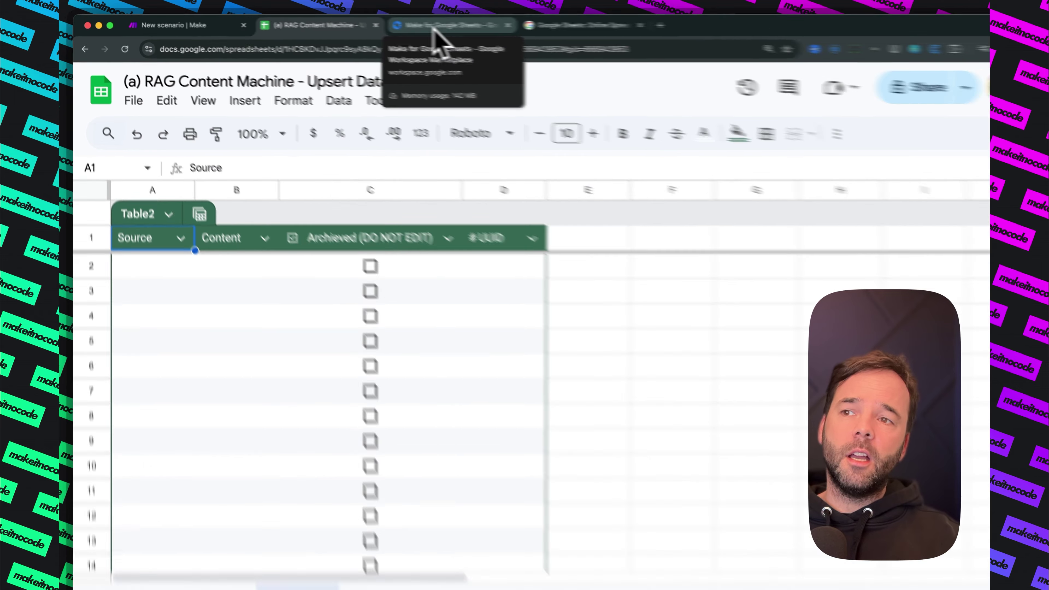
View the Make for Google Sheets add-on listing in Google Workspace Marketplace
left_click(413, 25)
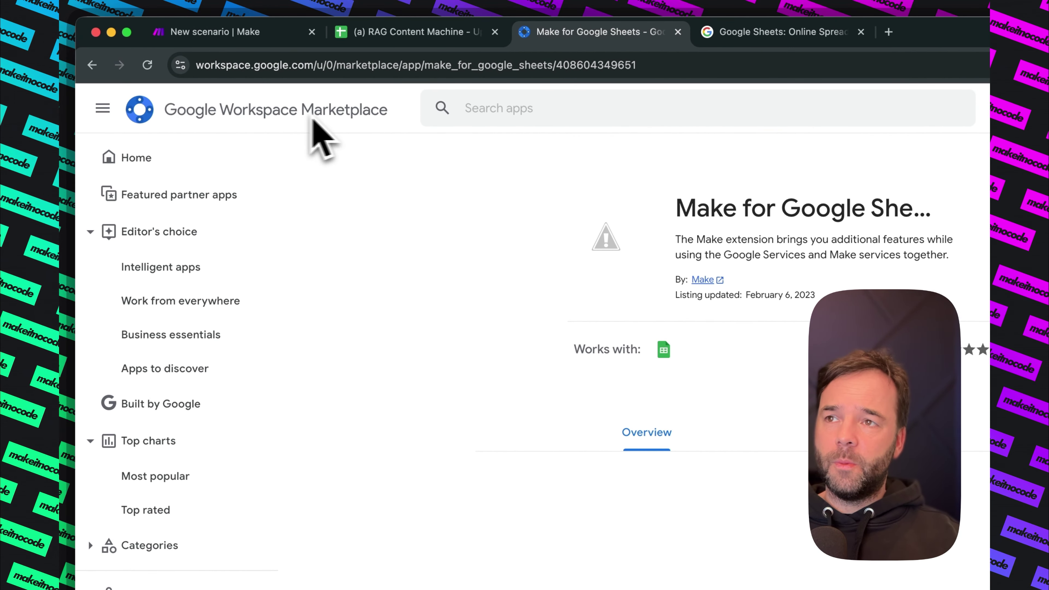
left_click_drag(696, 208, 790, 206)
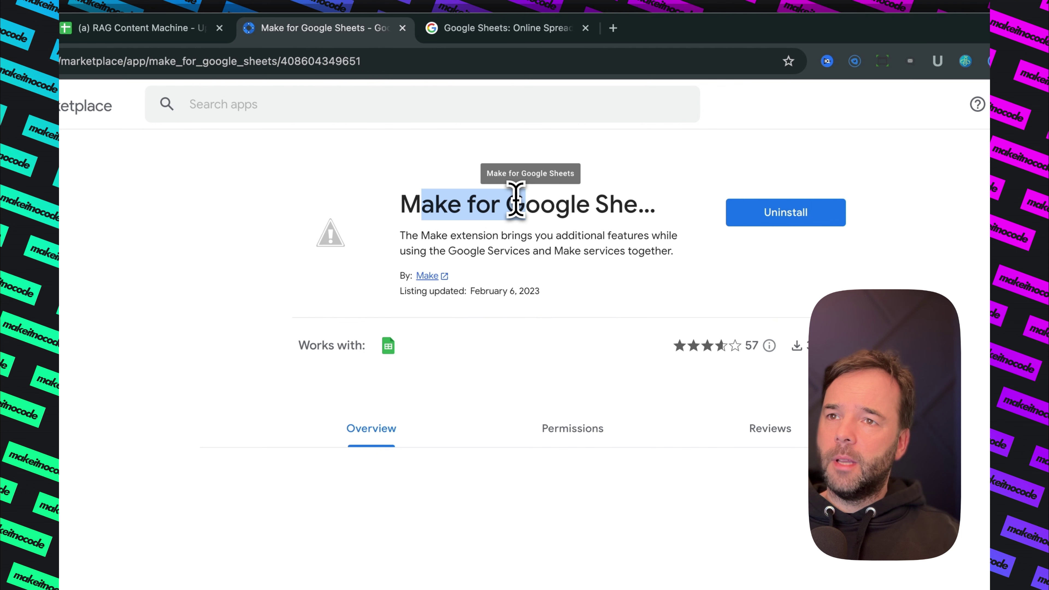
left_click(545, 202)
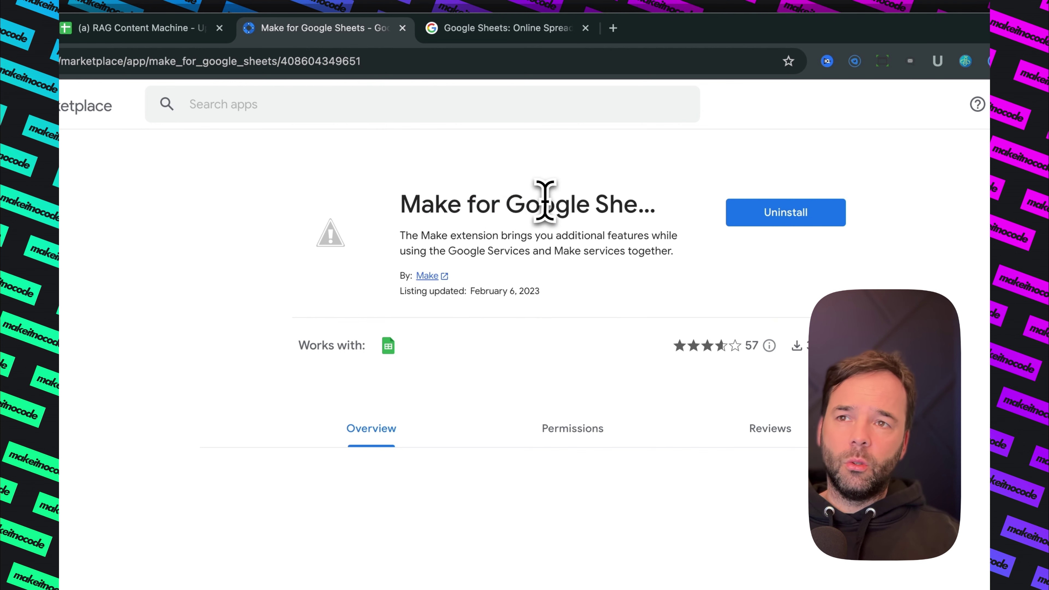
left_click_drag(448, 213, 570, 209)
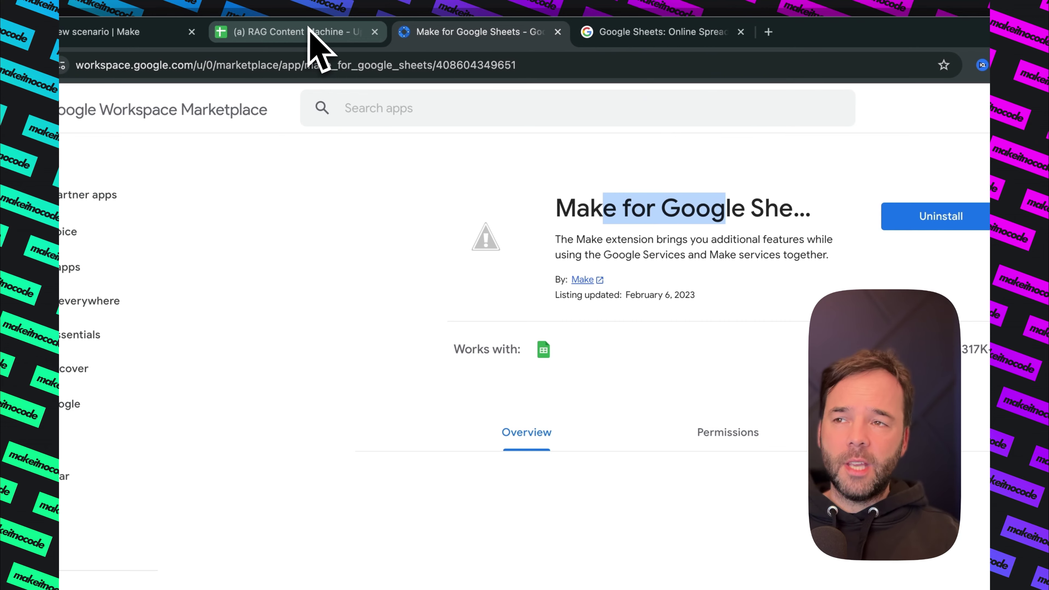
Open the Make for Google Sheets add-on settings in the RAG Content Machine spreadsheet and authorize the add-on with the Google account
left_click(311, 32)
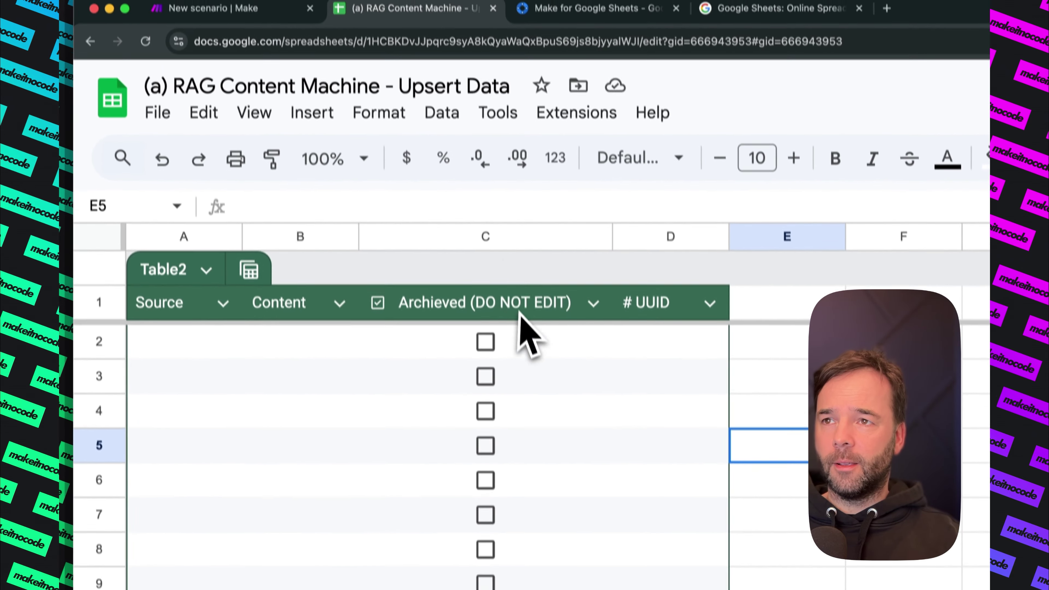
left_click(557, 21)
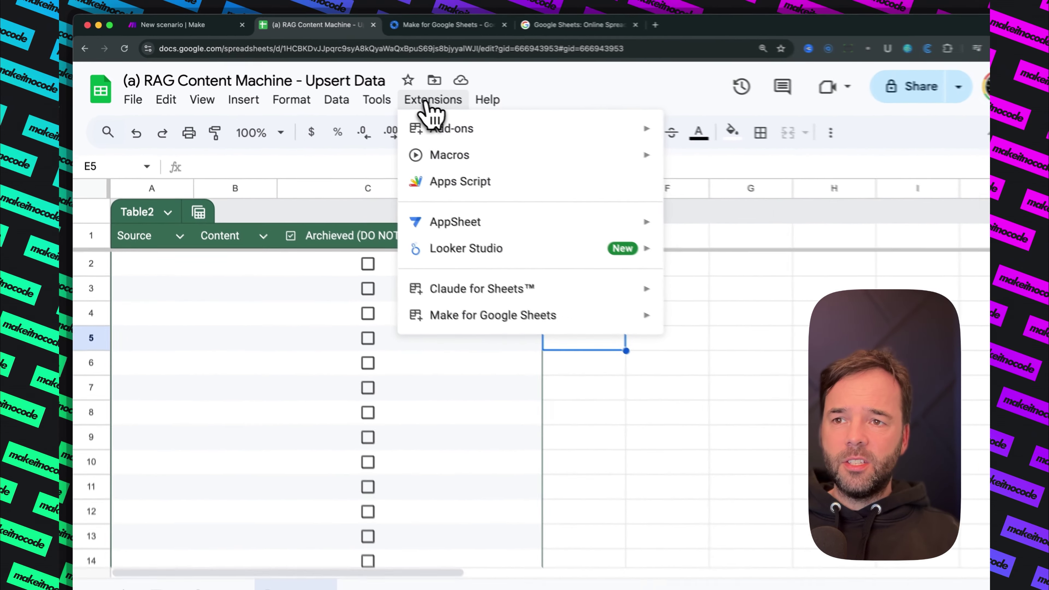
mouse_move(485, 301)
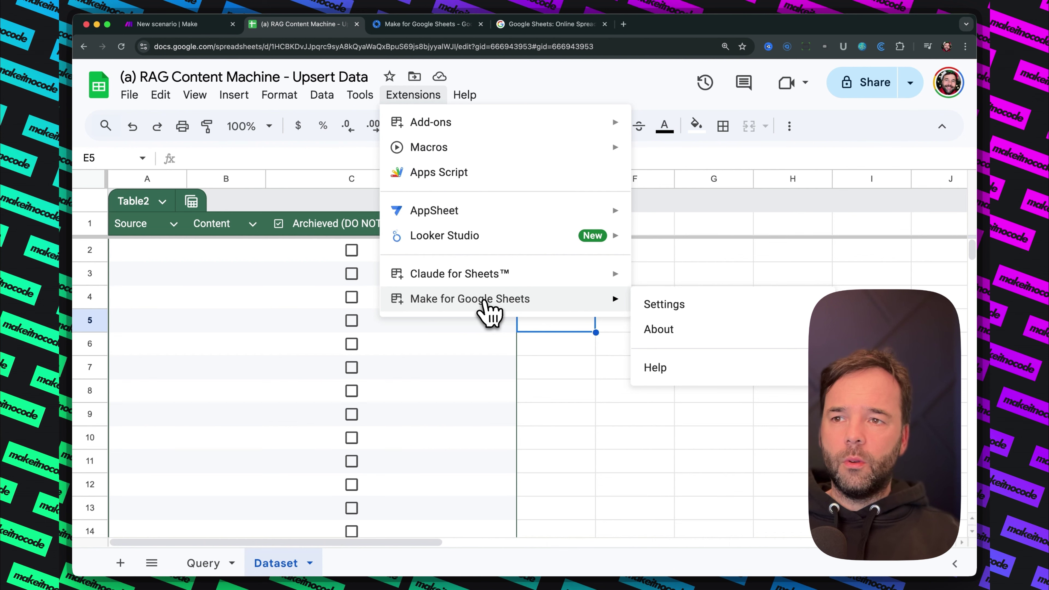
left_click(659, 306)
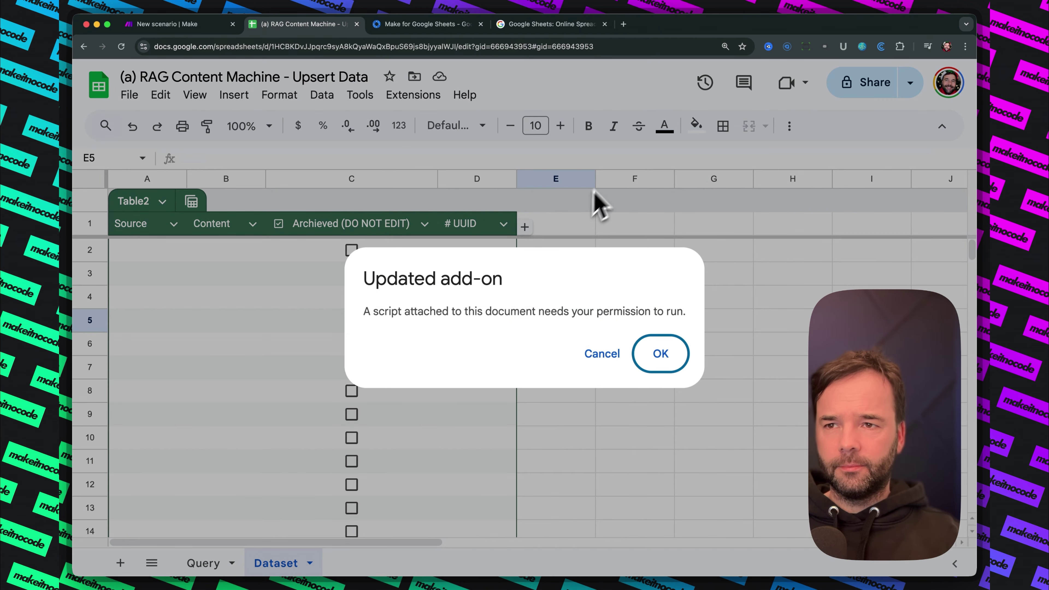
left_click(660, 354)
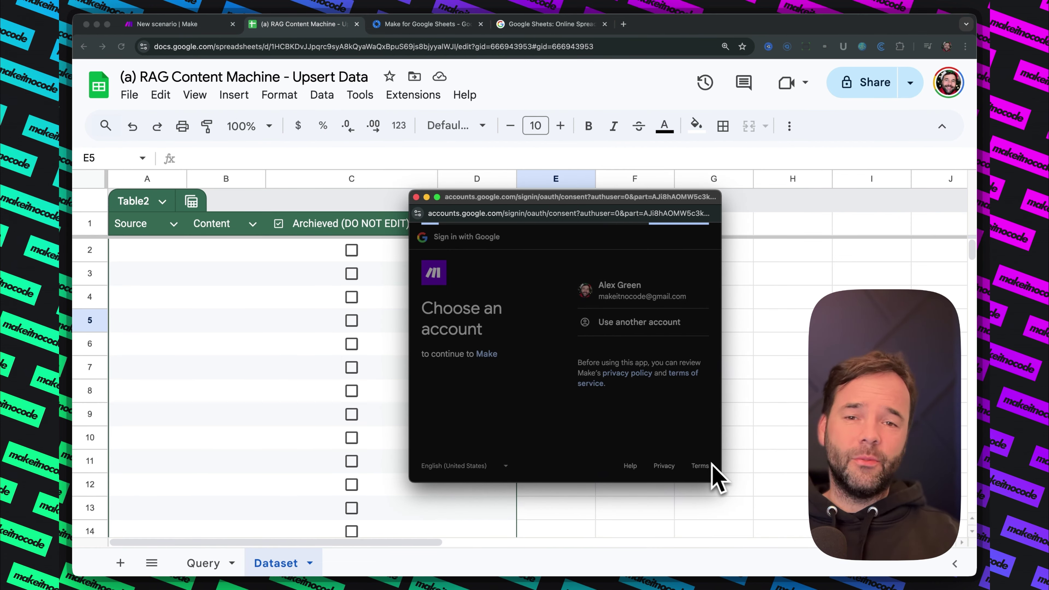
left_click(669, 426)
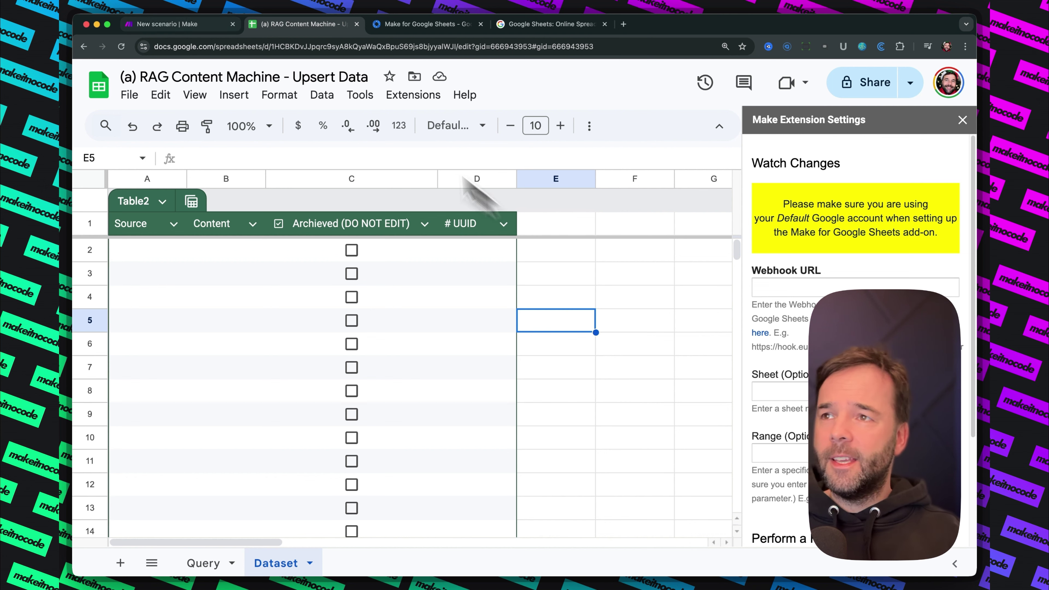
Return to the new Make scenario and add the Google Sheets Watch Changes module as its trigger
left_click(178, 24)
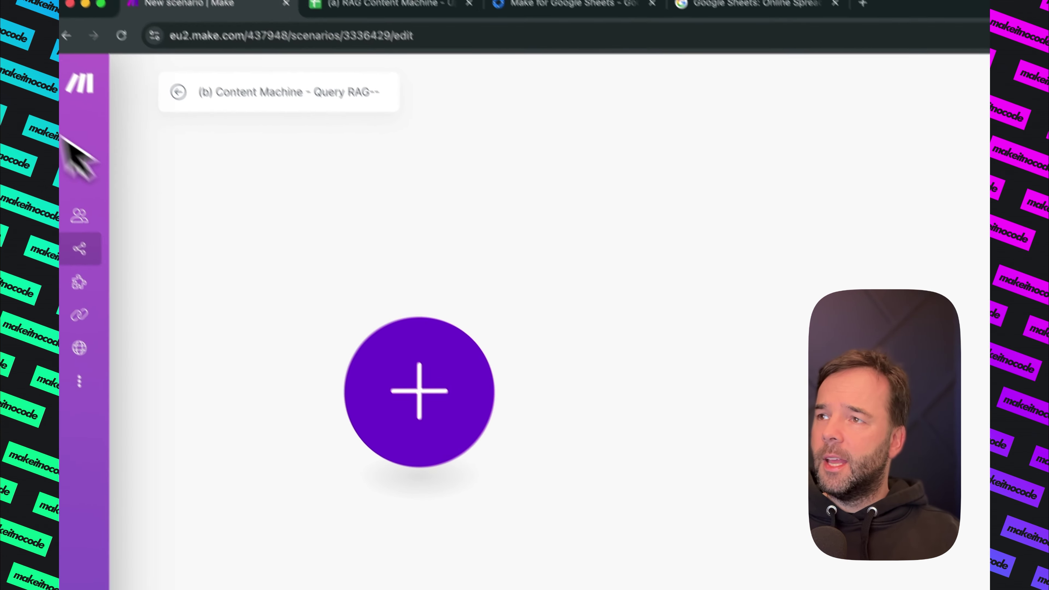
left_click(456, 386)
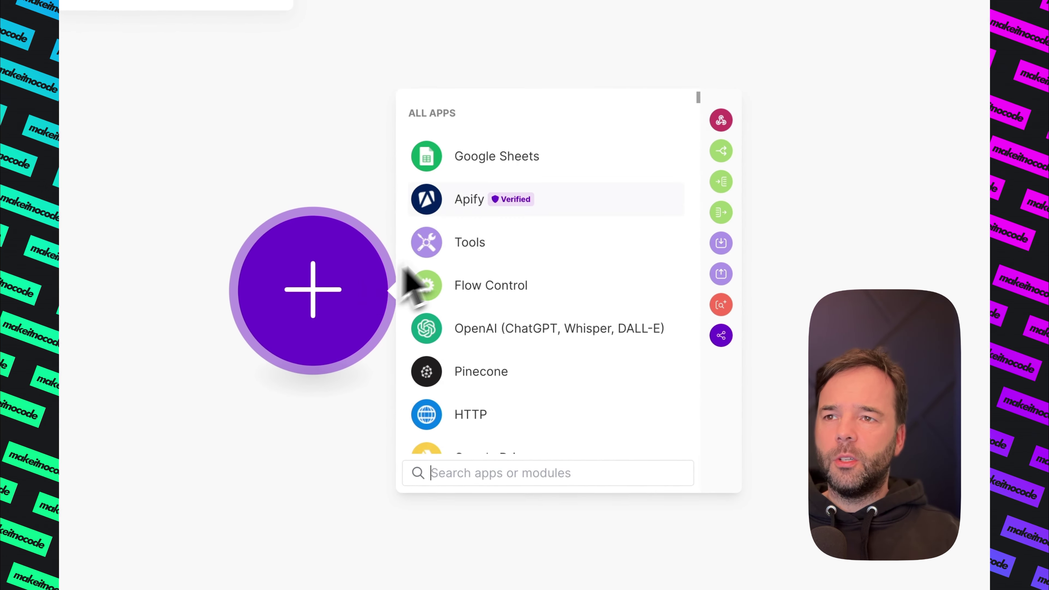
left_click(505, 169)
type("watch")
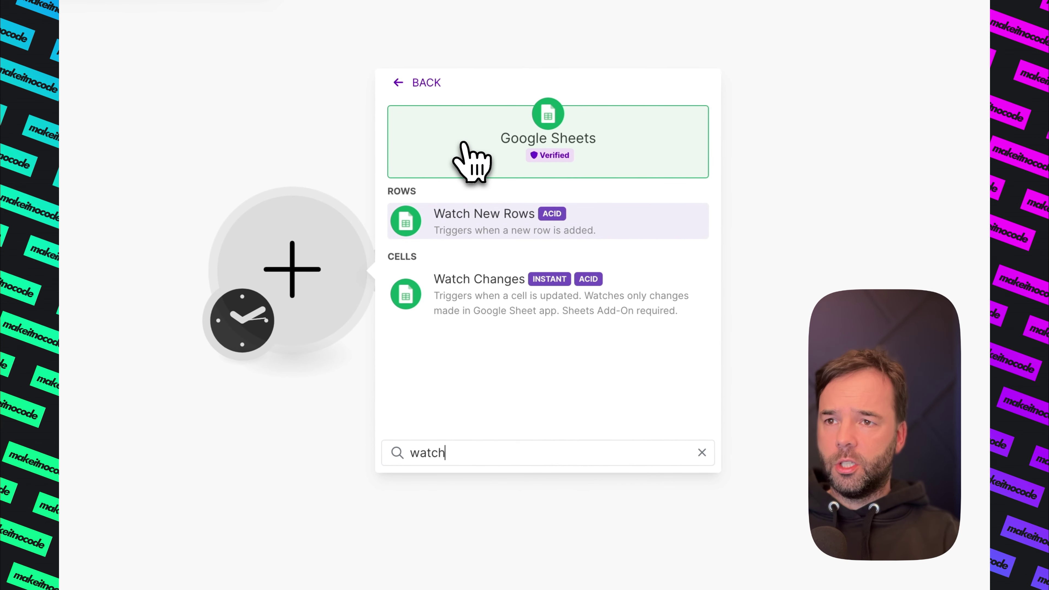
left_click(519, 316)
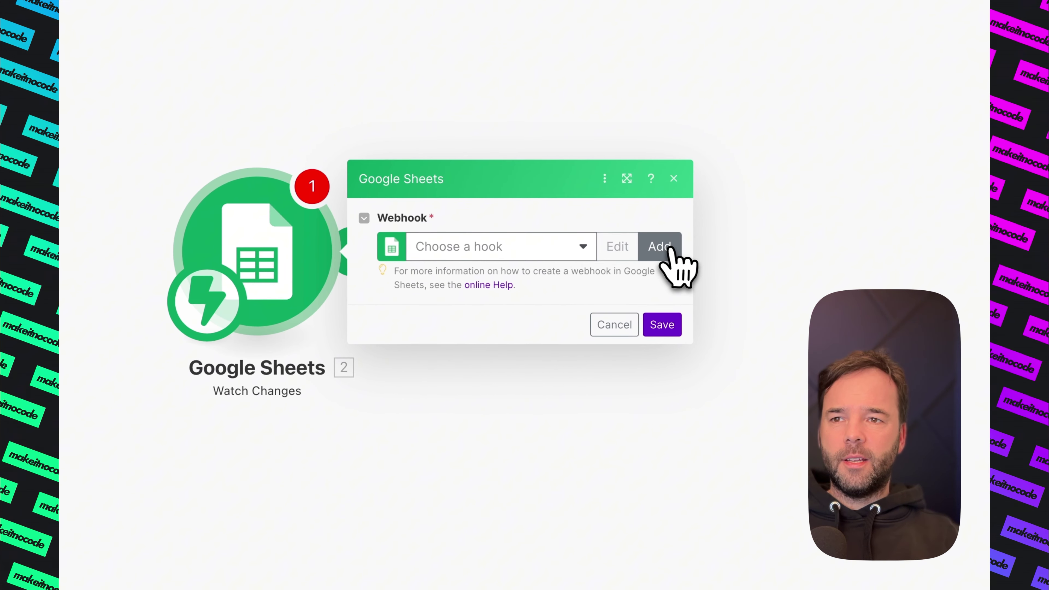
Create a webhook for the Watch Changes trigger, named "TEST WEBHOOK" plus the owner's first name, and copy its address
left_click(650, 248)
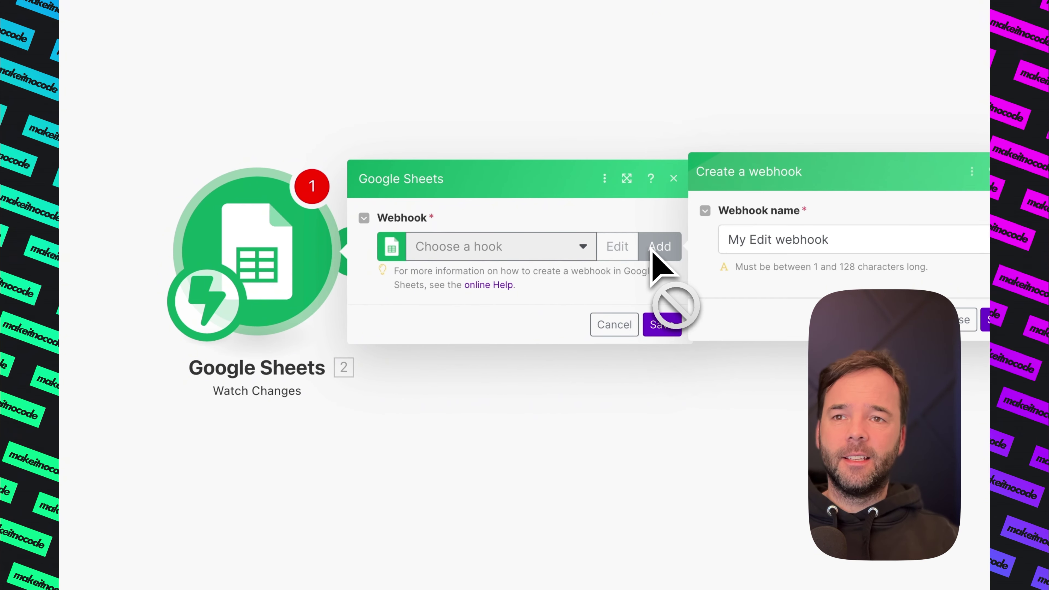
triple_click(777, 241)
type("TEST WEB")
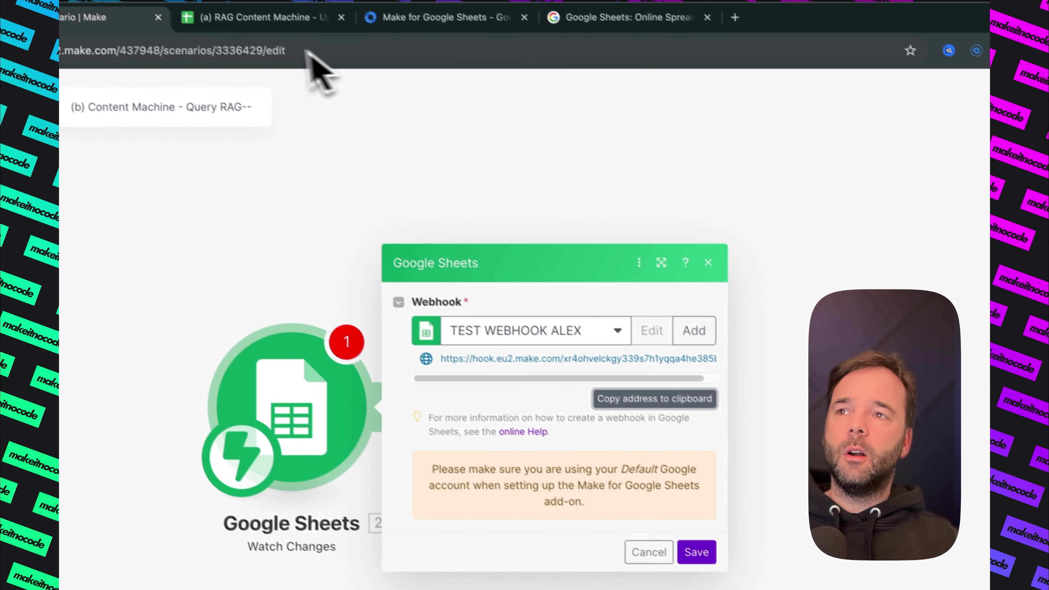
Switch to the spreadsheet and paste the copied address as the Webhook URL in the Make extension settings
left_click(281, 37)
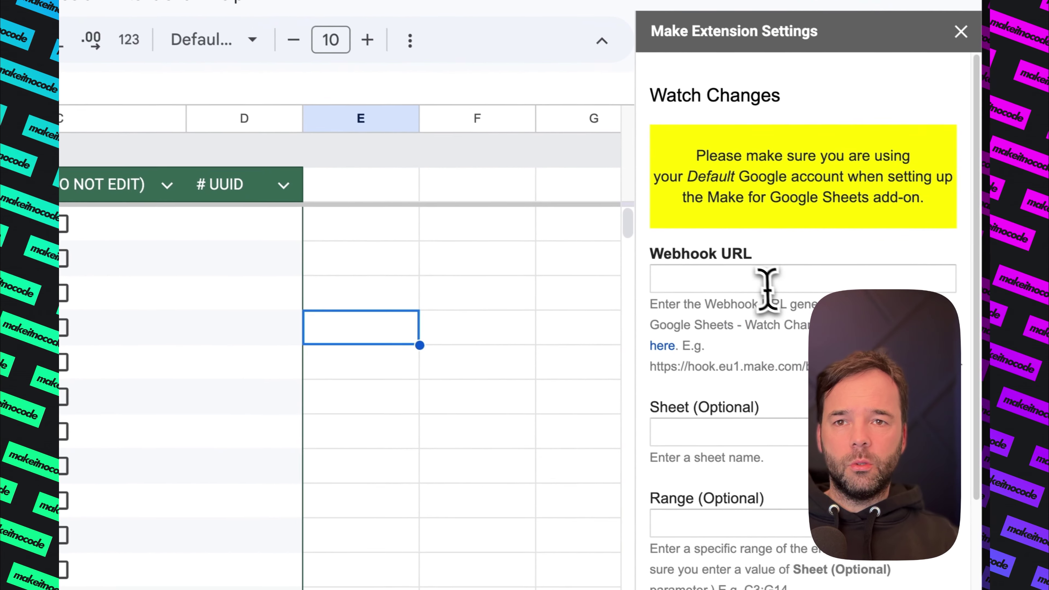
right_click(758, 276)
left_click(779, 387)
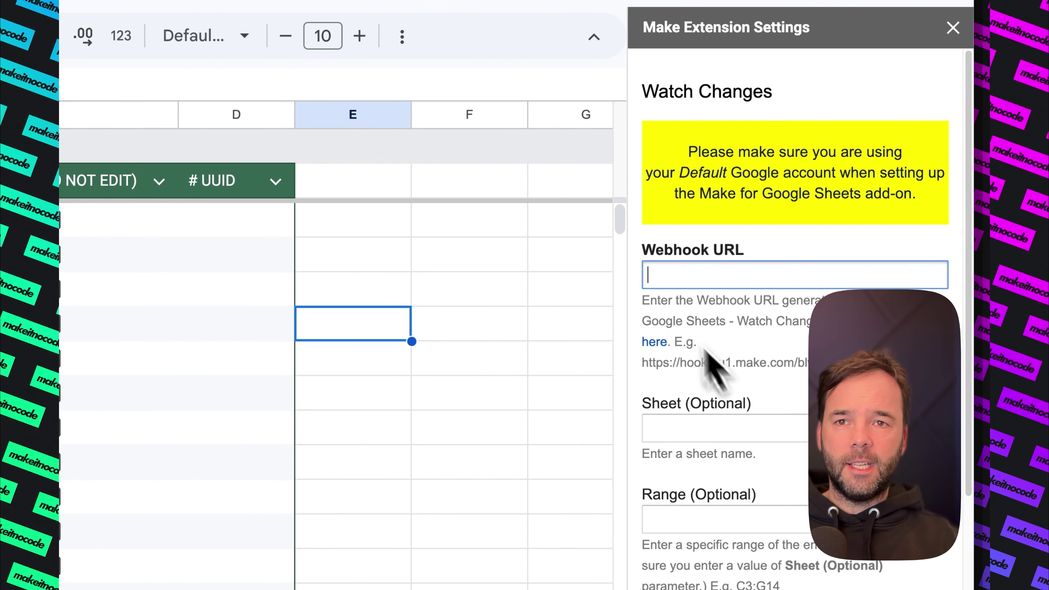
Limit the watched changes to the Query sheet and to a column A range starting at A2
left_click(673, 430)
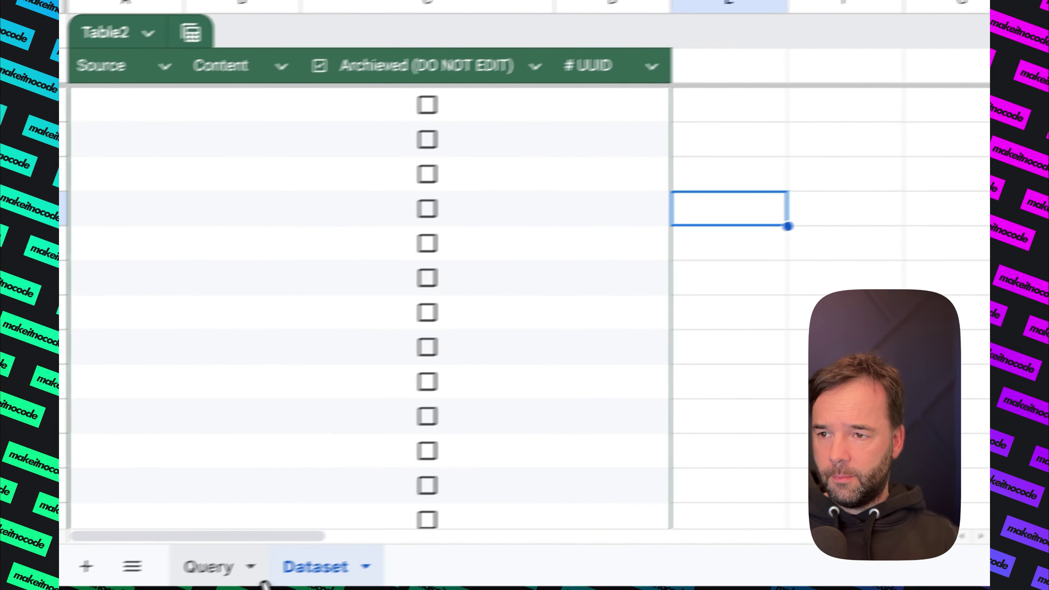
left_click(210, 568)
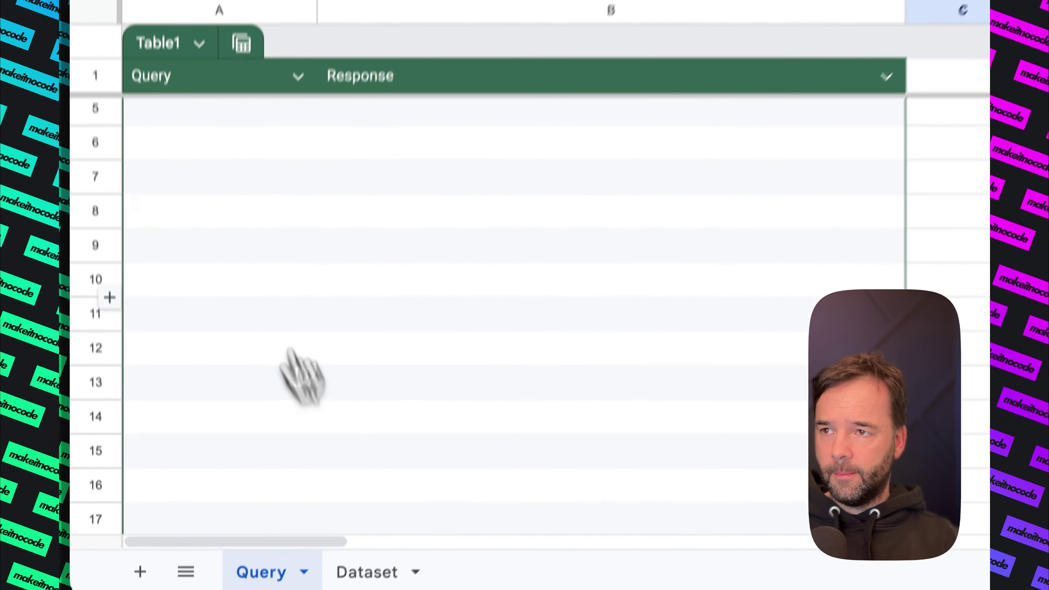
left_click(845, 380)
type("Query")
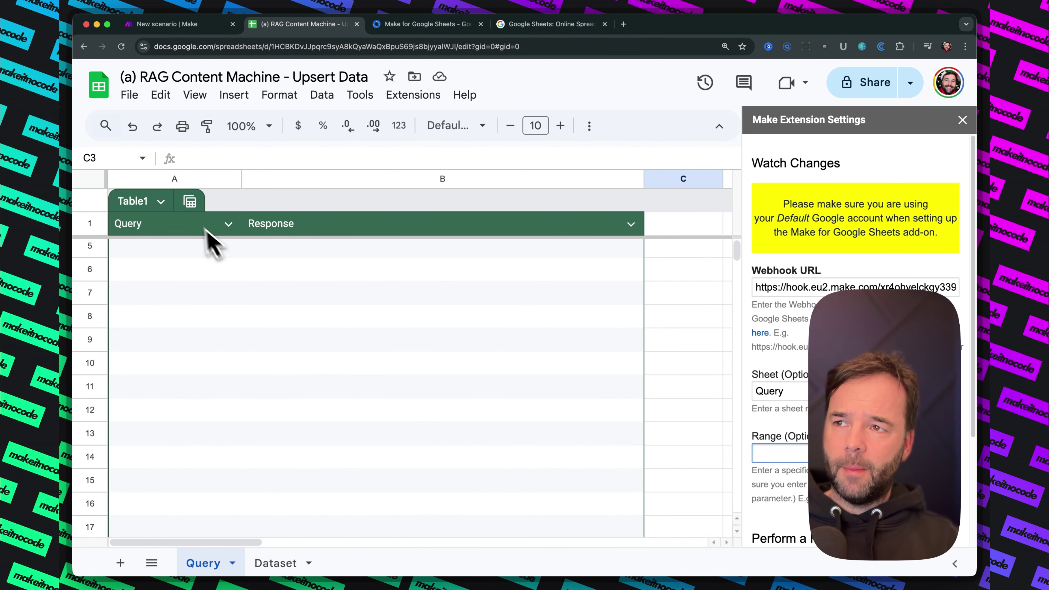
scroll(213, 330, "up", 3)
left_click(154, 257)
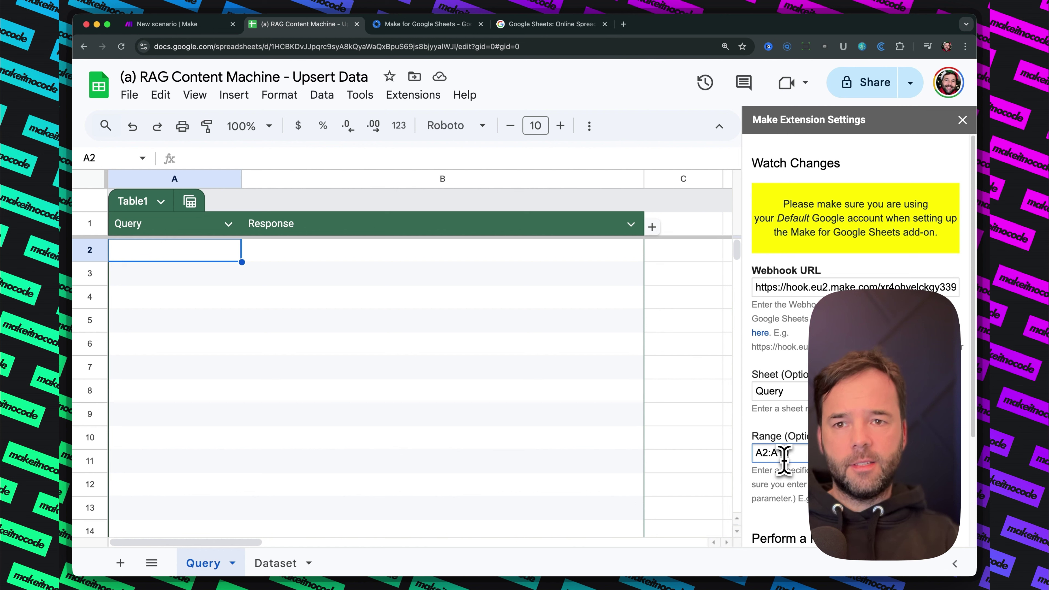
scroll(854, 339, "down", 4)
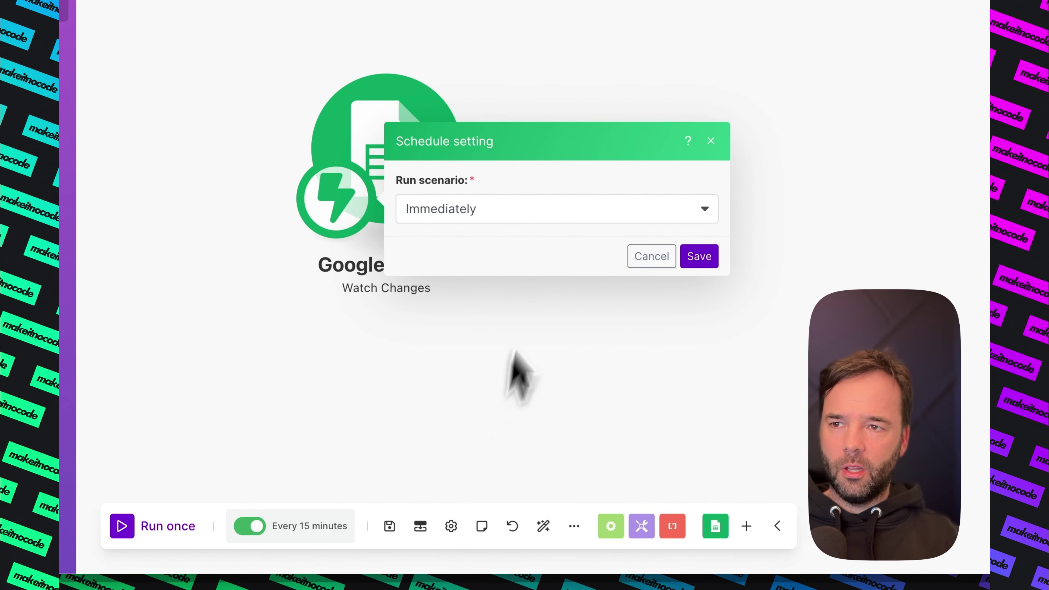
Schedule the Query RAG scenario to run Immediately and save the setting
left_click(466, 213)
left_click(482, 239)
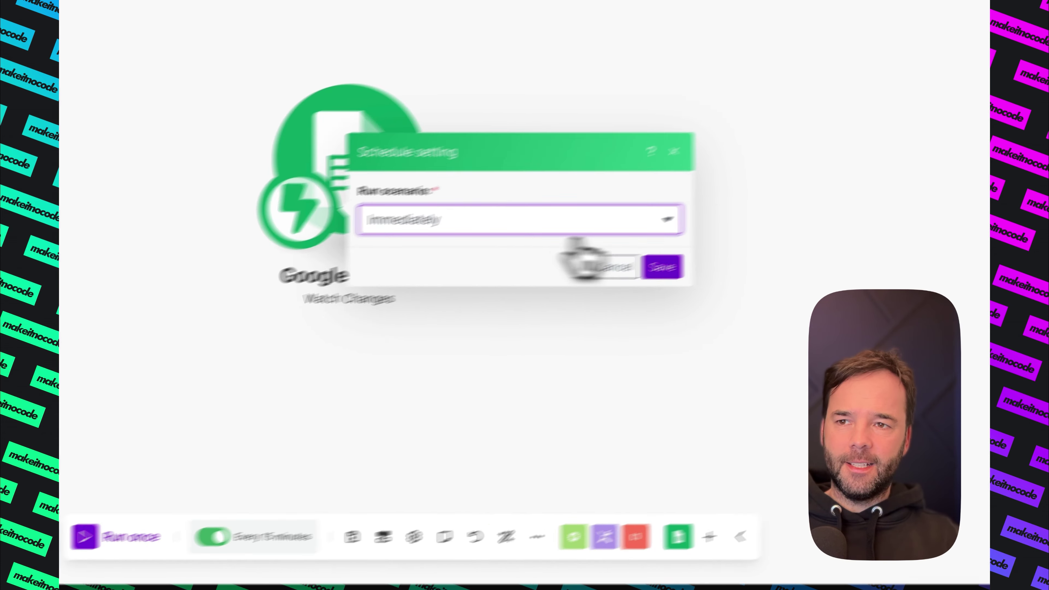
left_click(662, 266)
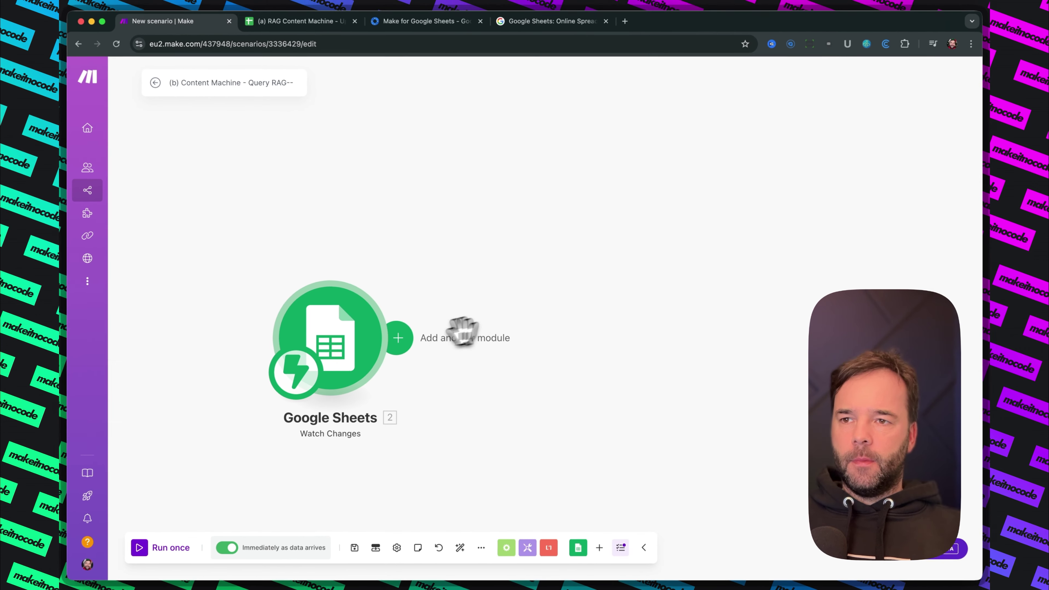
Add an OpenAI Create a Completion (Prompt) module after Watch Changes and place it diagonally above the trigger
left_click(399, 336)
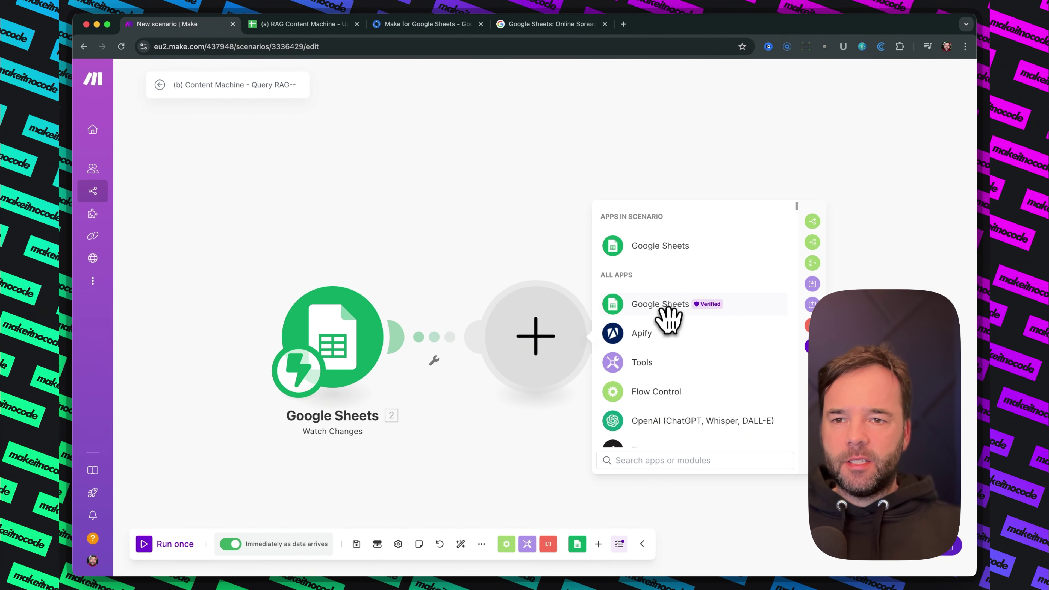
left_click(688, 421)
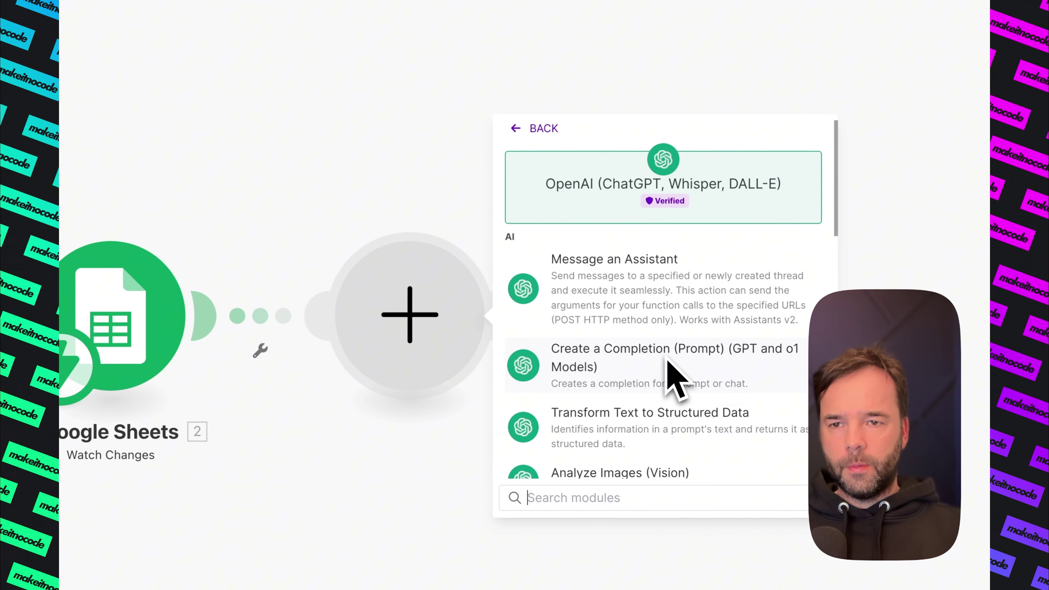
left_click(602, 382)
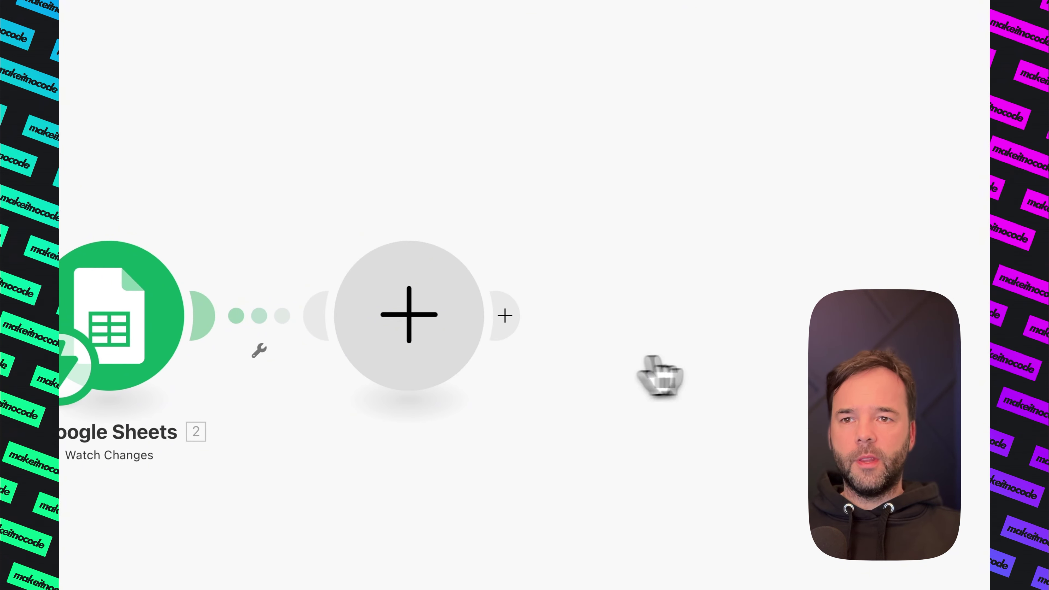
left_click_drag(425, 294, 519, 106)
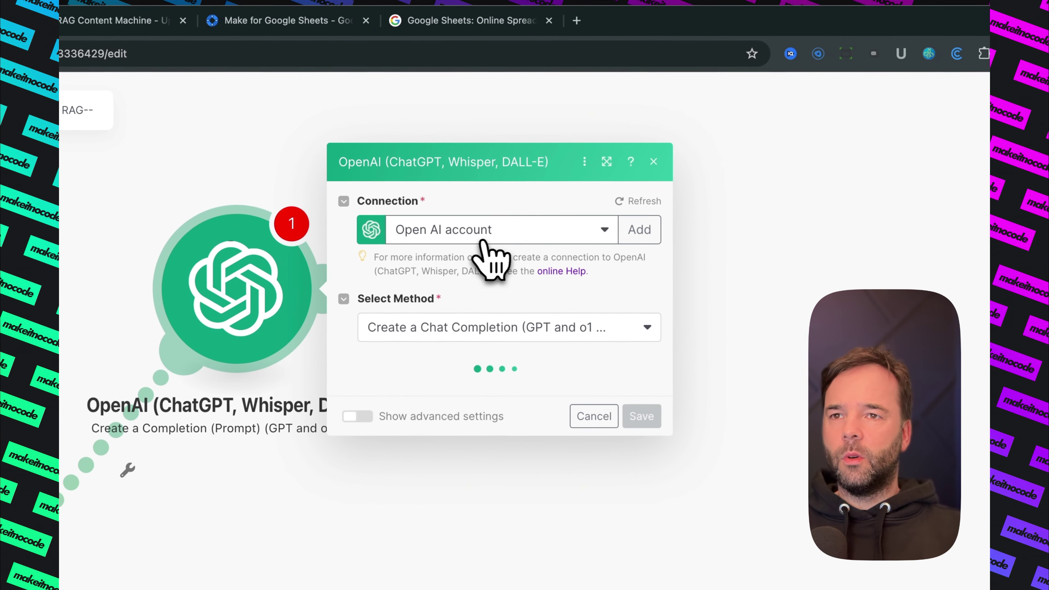
Review the fields for creating a new OpenAI connection, keeping the existing Open AI account selected
left_click(504, 219)
left_click(482, 179)
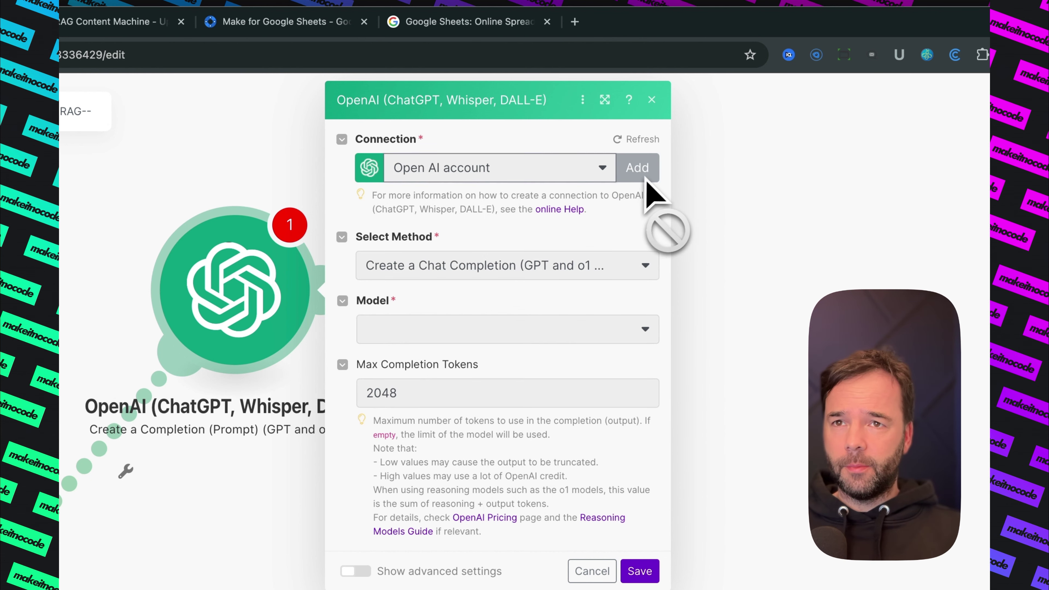
left_click(652, 170)
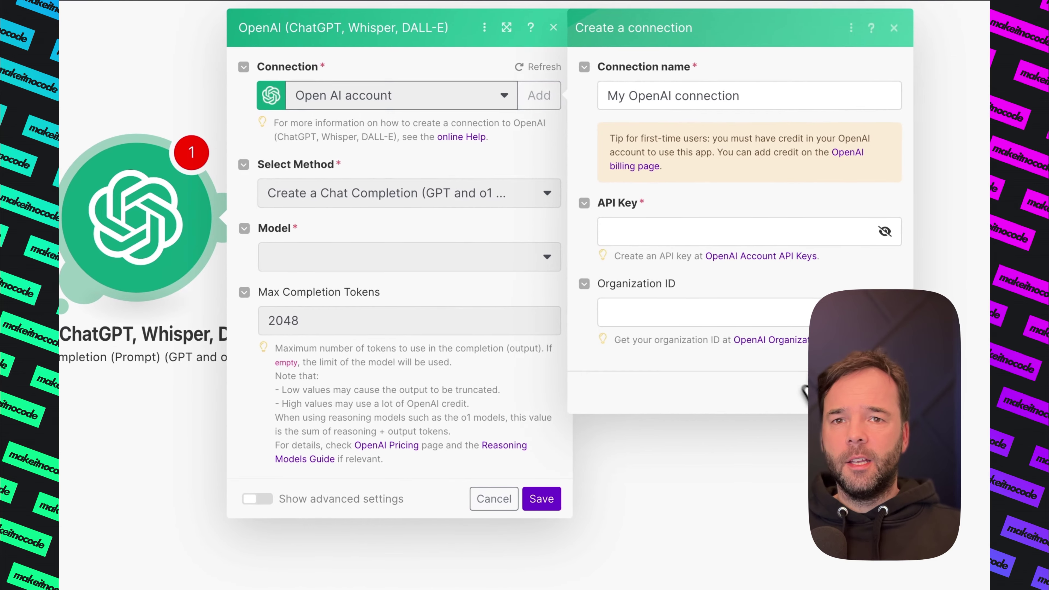
left_click(804, 393)
Set the OpenAI method to Create a Chat Completion (GPT and o1 models) and the model to chatgpt-4o-latest
left_click(545, 179)
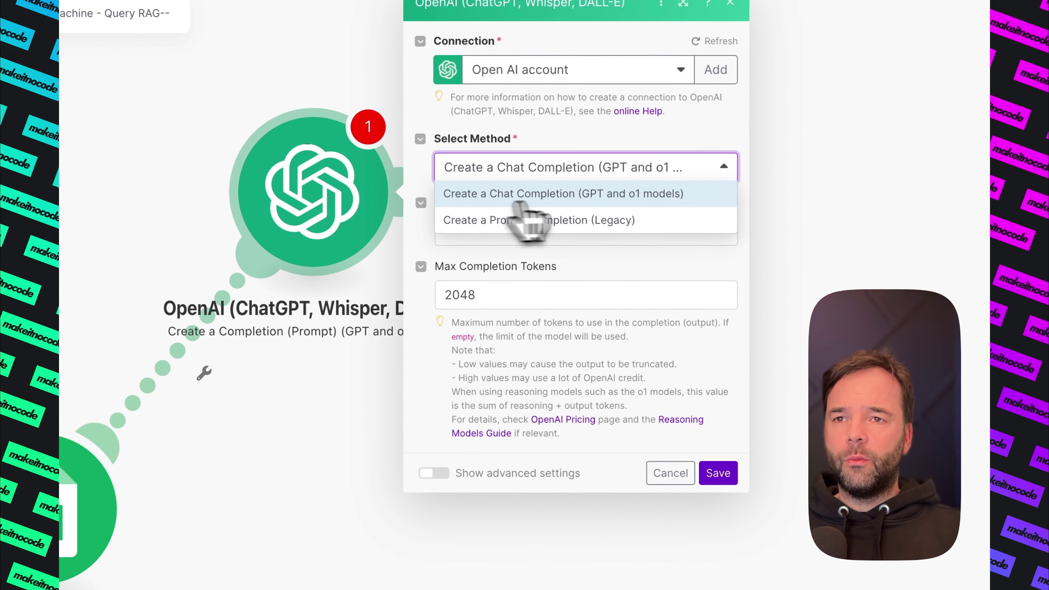
left_click(510, 240)
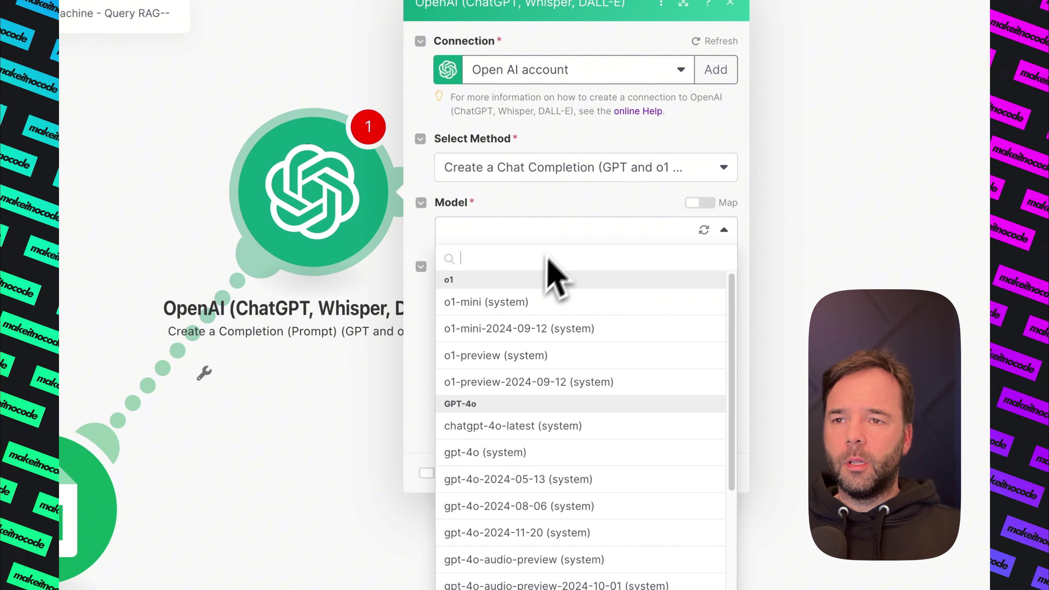
left_click(508, 419)
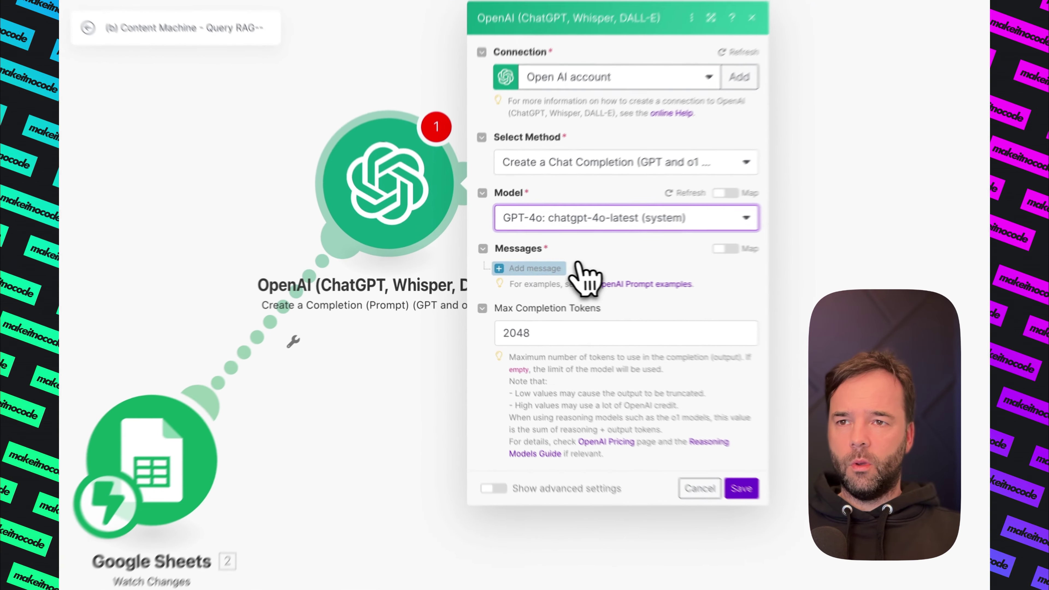
Add a Developer / System message "Your task is to define the search terms from the text provided" requesting JSON output { "search_term": "" }
left_click(568, 313)
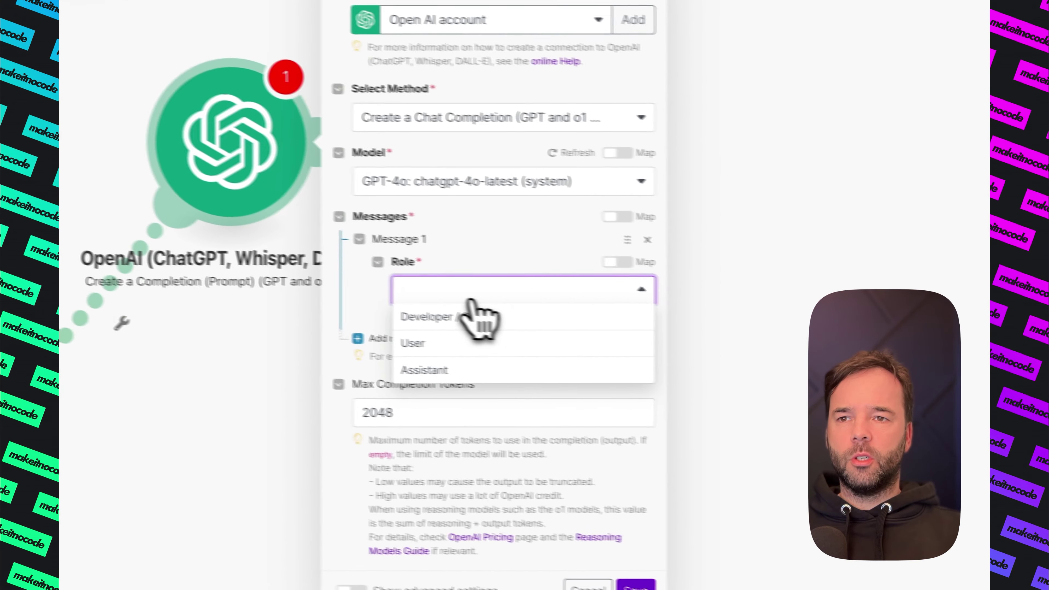
left_click(628, 343)
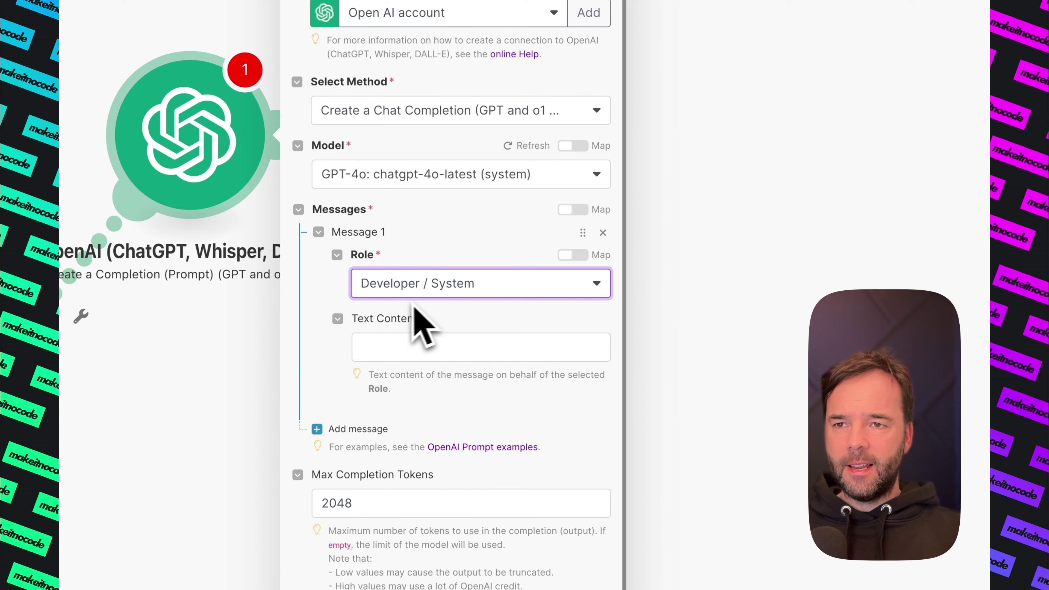
left_click(399, 348)
type("Your task is to define the search terms from the text provided  Please output in JSON format   {   \"search_term\": \"\" }")
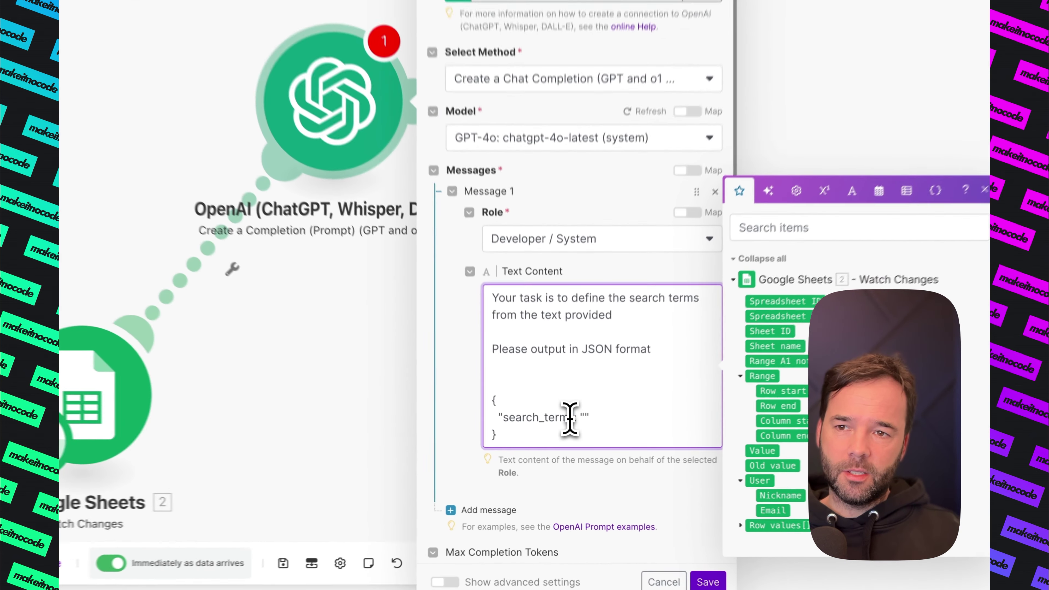
double_click(521, 437)
Add a second message to the OpenAI module with the User role
left_click(506, 505)
left_click(580, 436)
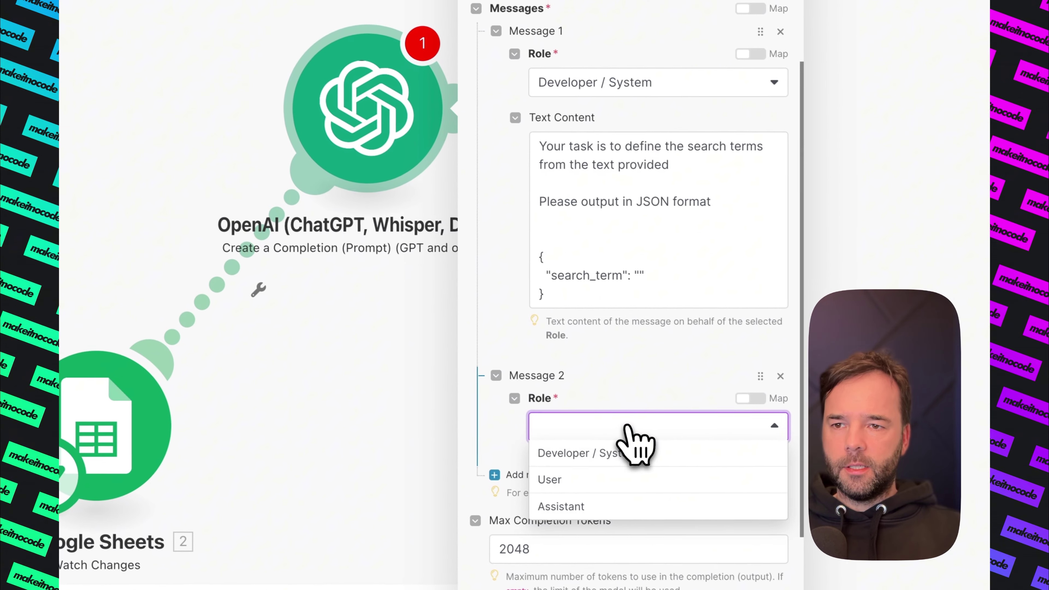
left_click(599, 457)
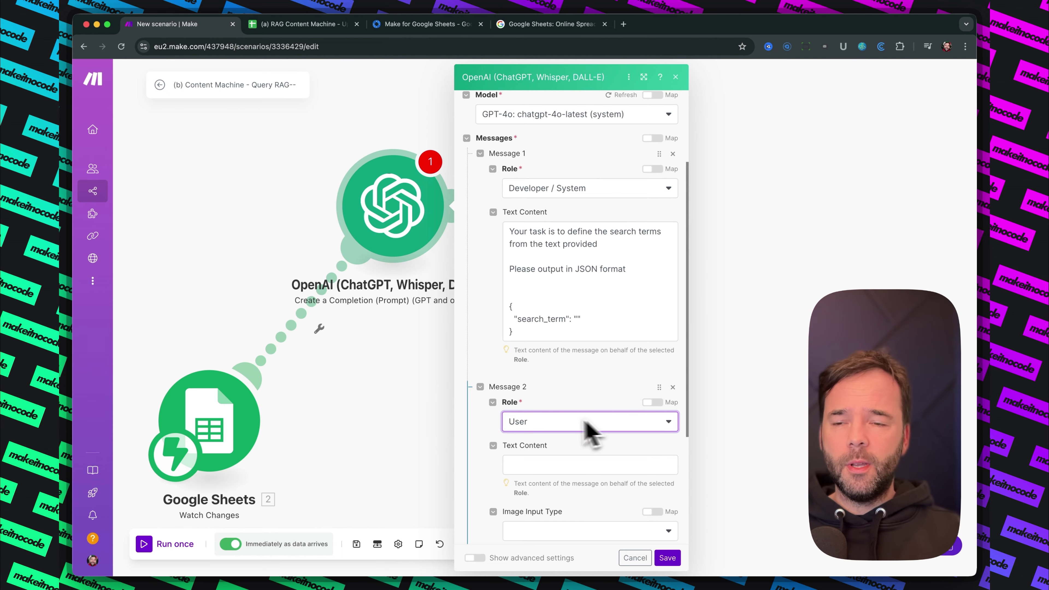
Map column A of the webhook's row values into the user message's text content and check it against the spreadsheet's Query column
left_click(518, 463)
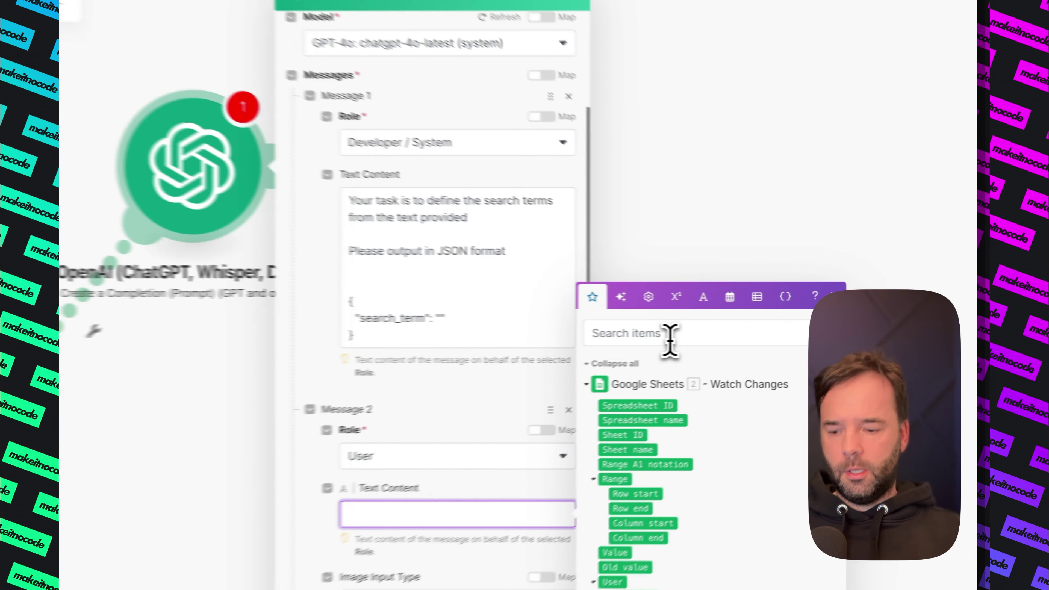
left_click(669, 334)
type("row")
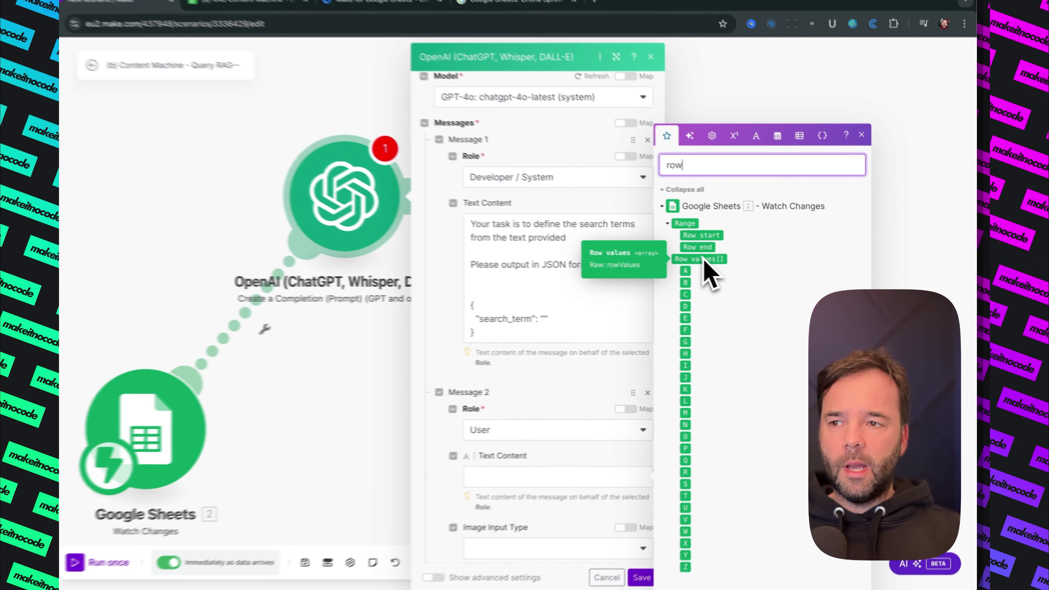
left_click(713, 277)
left_click(713, 277)
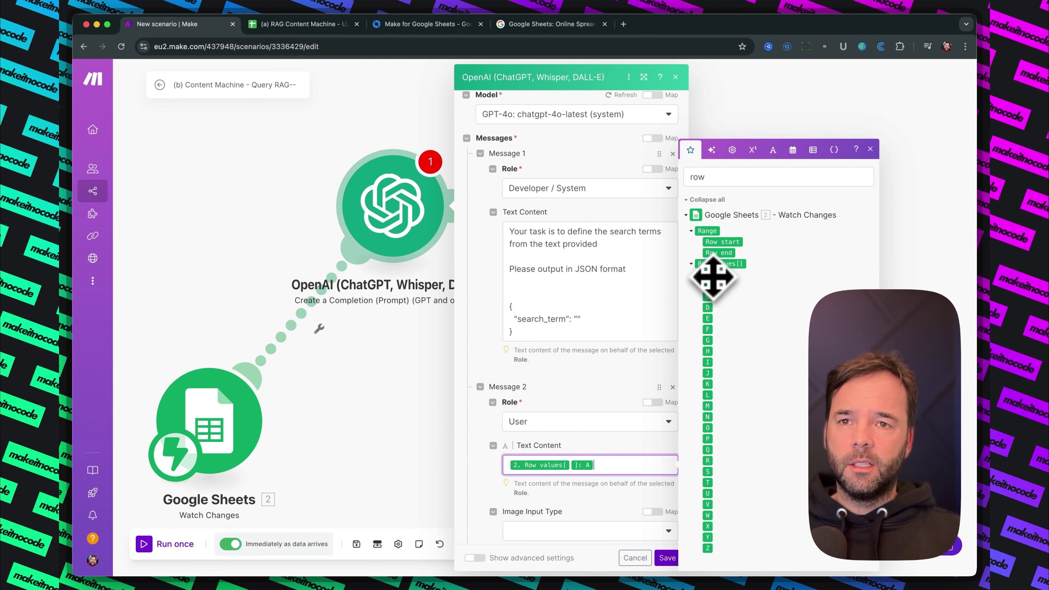
left_click(289, 24)
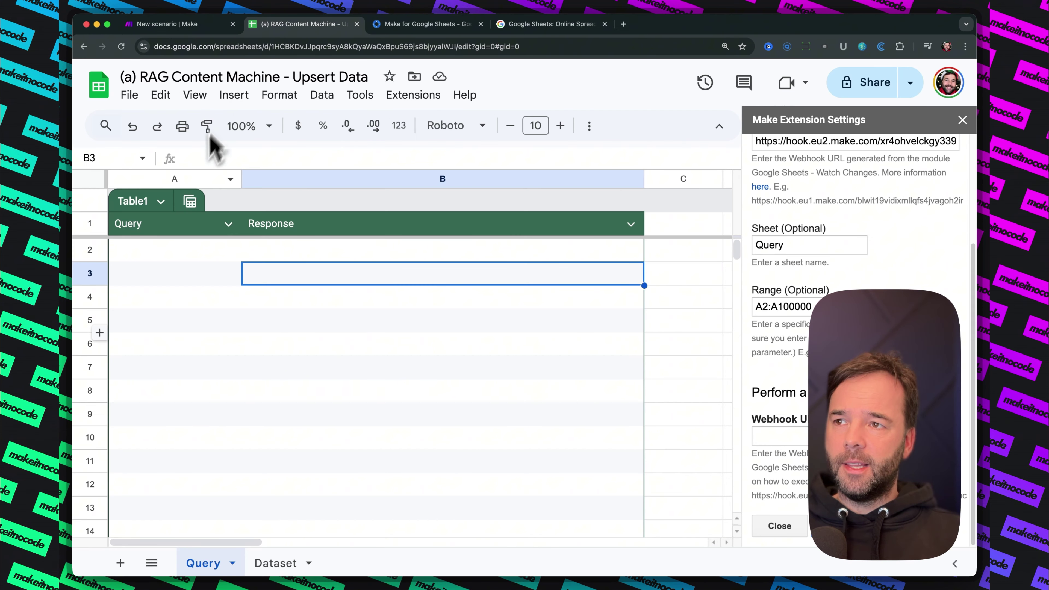
left_click(174, 225)
left_click(182, 179)
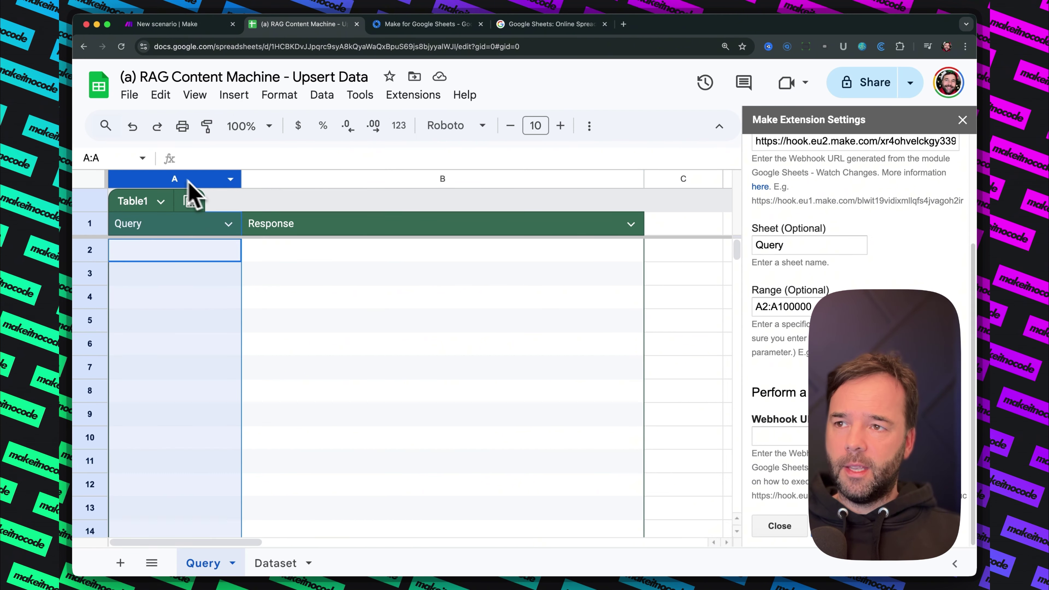
left_click(217, 24)
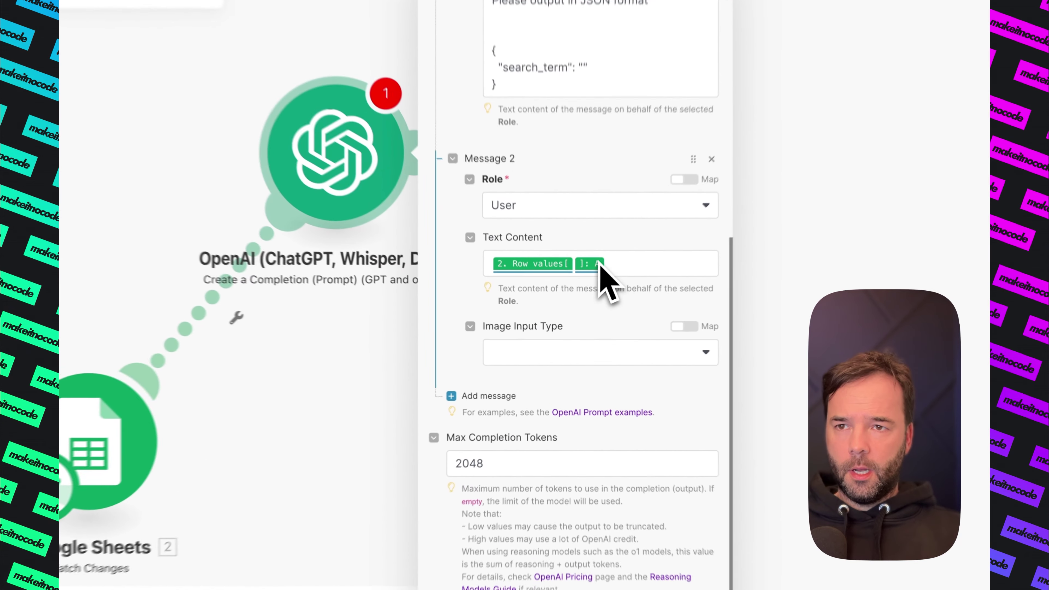
Review the OpenAI module's model and both messages, keeping chatgpt-4o-latest selected
scroll(596, 487, "up", 10)
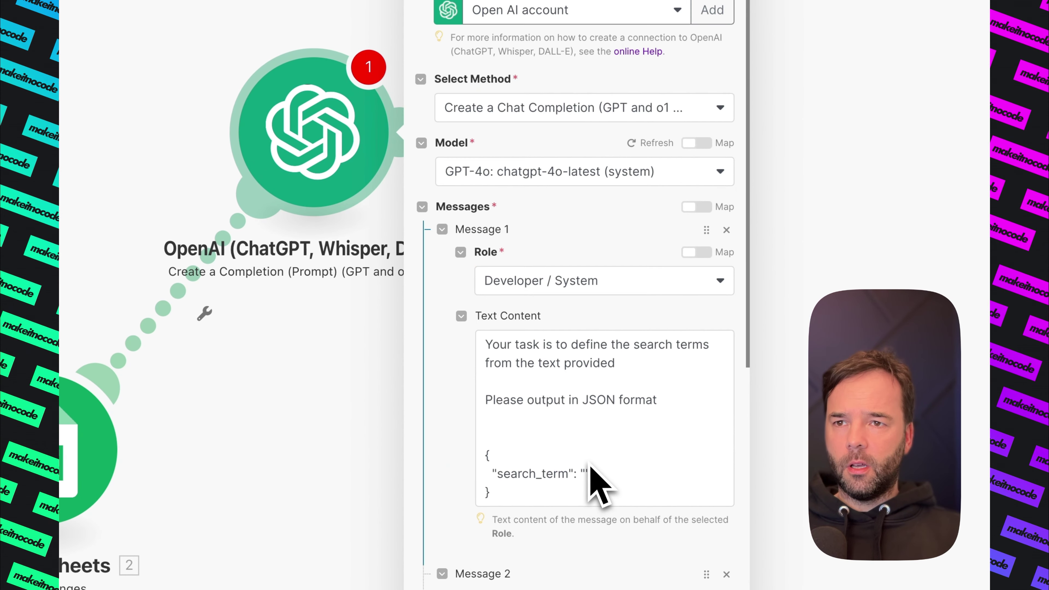
left_click(566, 174)
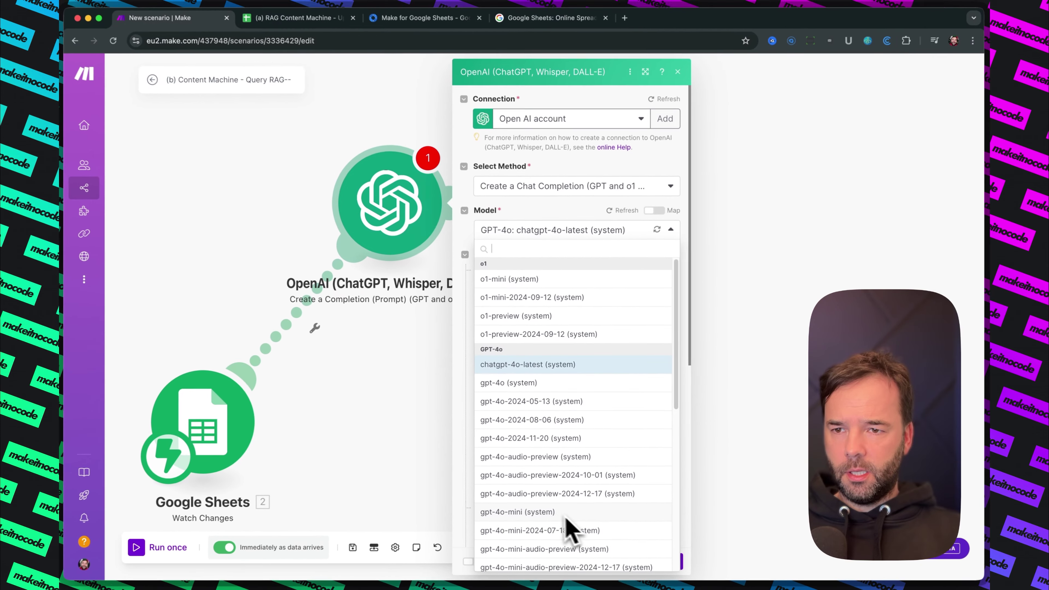
type("chat")
left_click(511, 261)
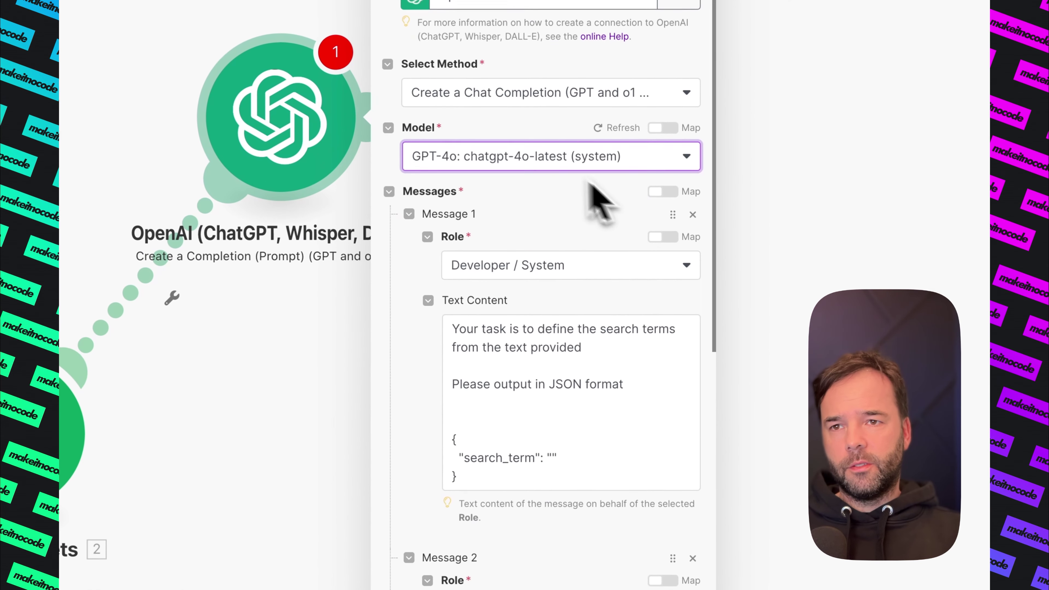
scroll(421, 364, "down", 10)
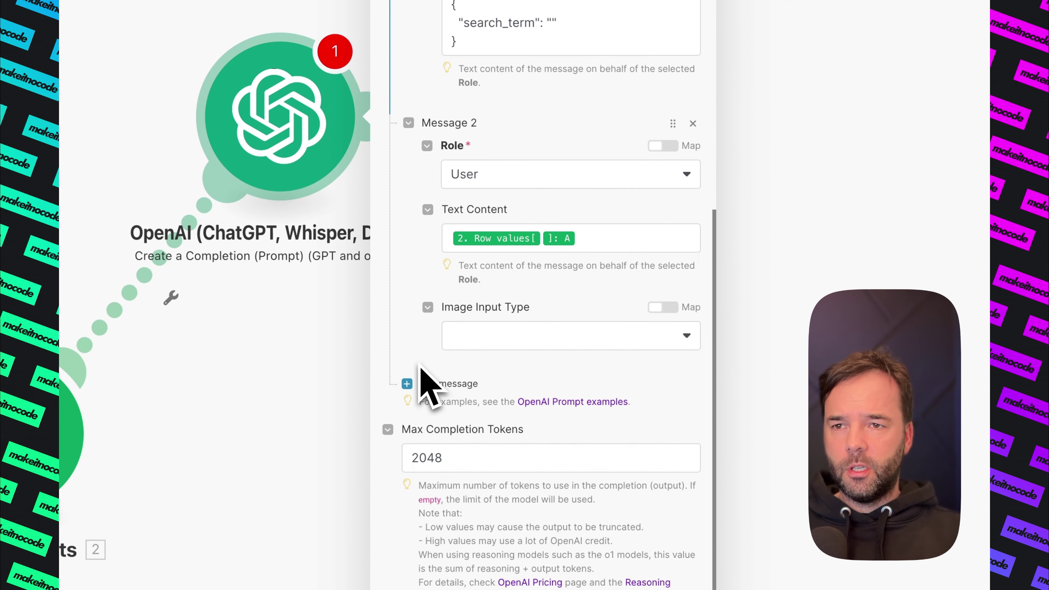
scroll(513, 252, "up", 10)
scroll(553, 372, "down", 10)
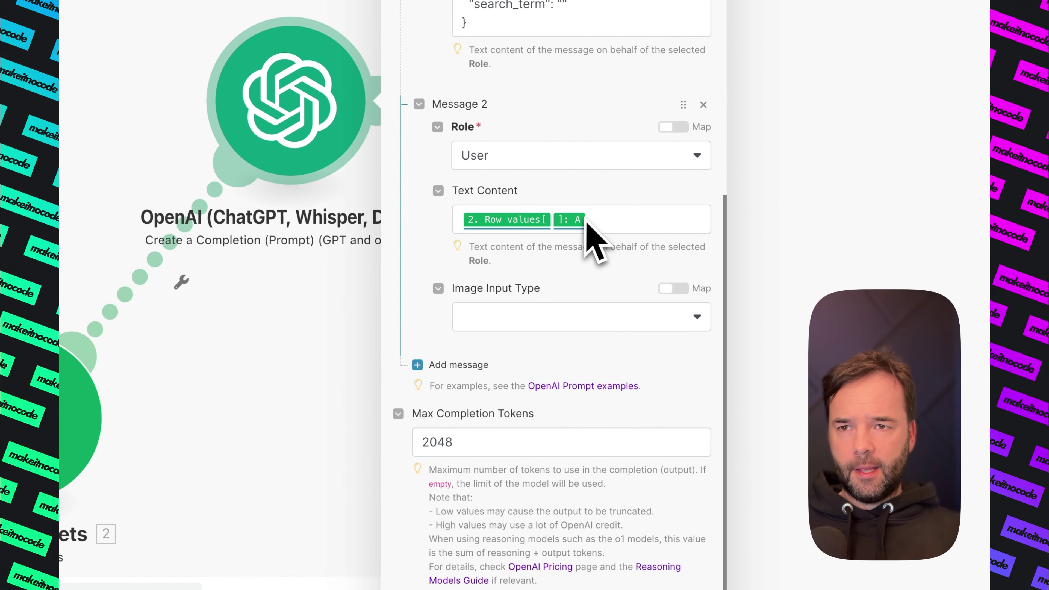
Show the OpenAI module's advanced settings, set the response format to JSON Object, and save the module
left_click(429, 555)
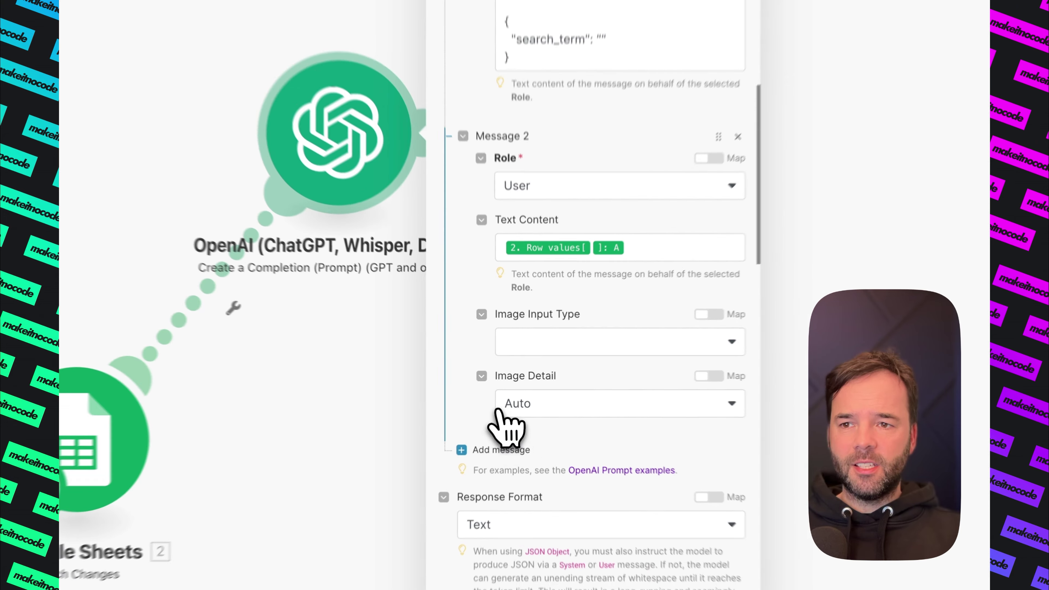
scroll(541, 429, "down", 4)
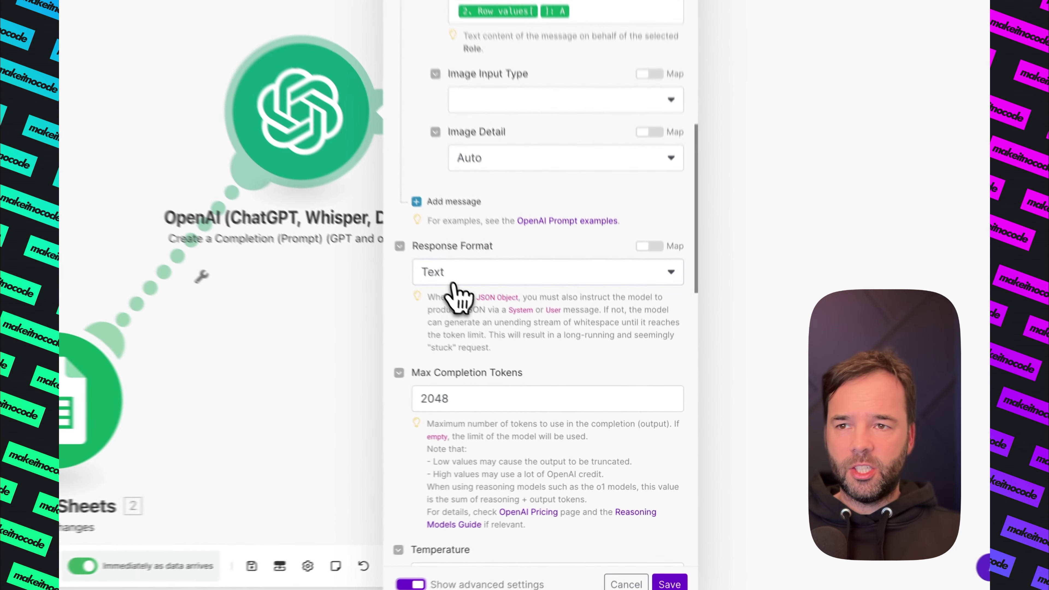
left_click(504, 328)
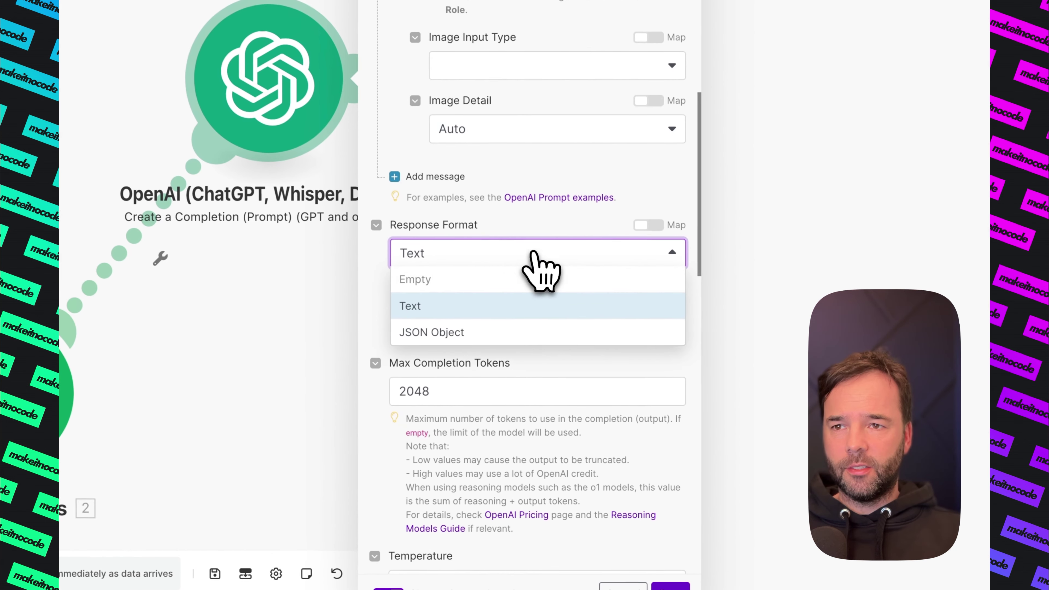
left_click(418, 337)
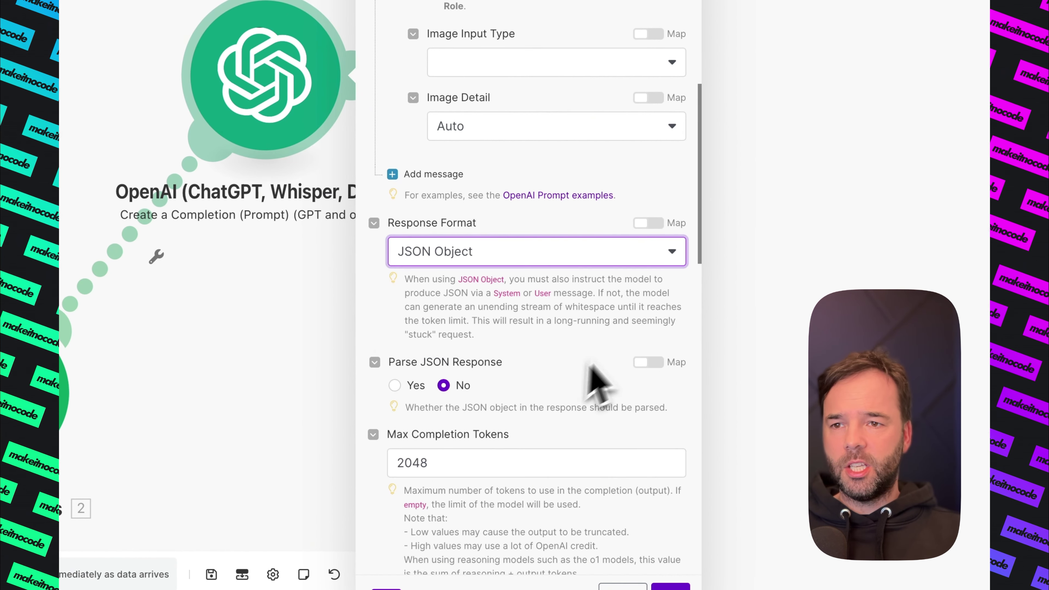
scroll(475, 455, "down", 3)
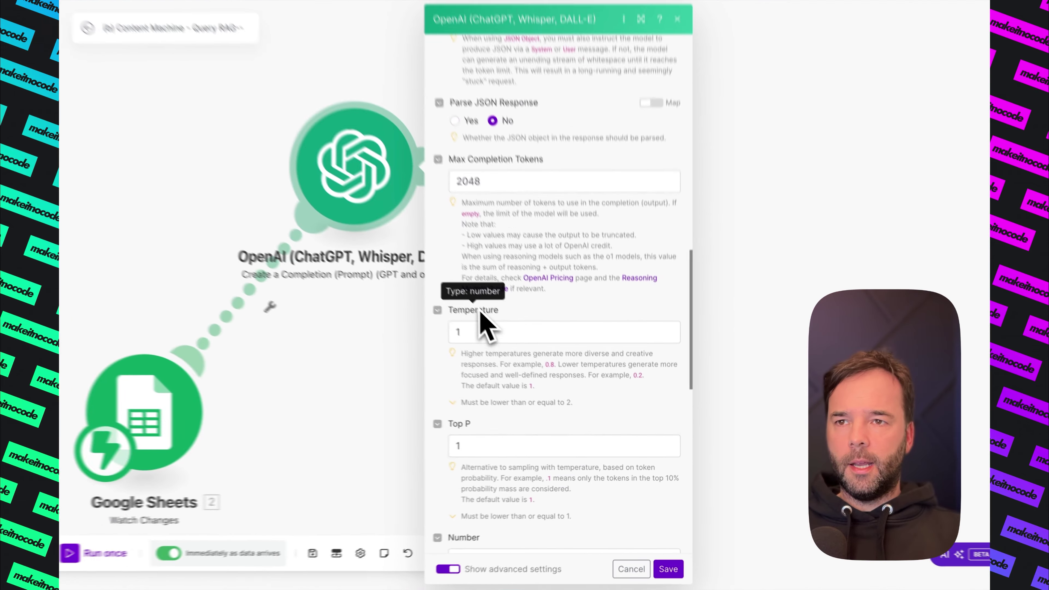
scroll(503, 341, "down", 10)
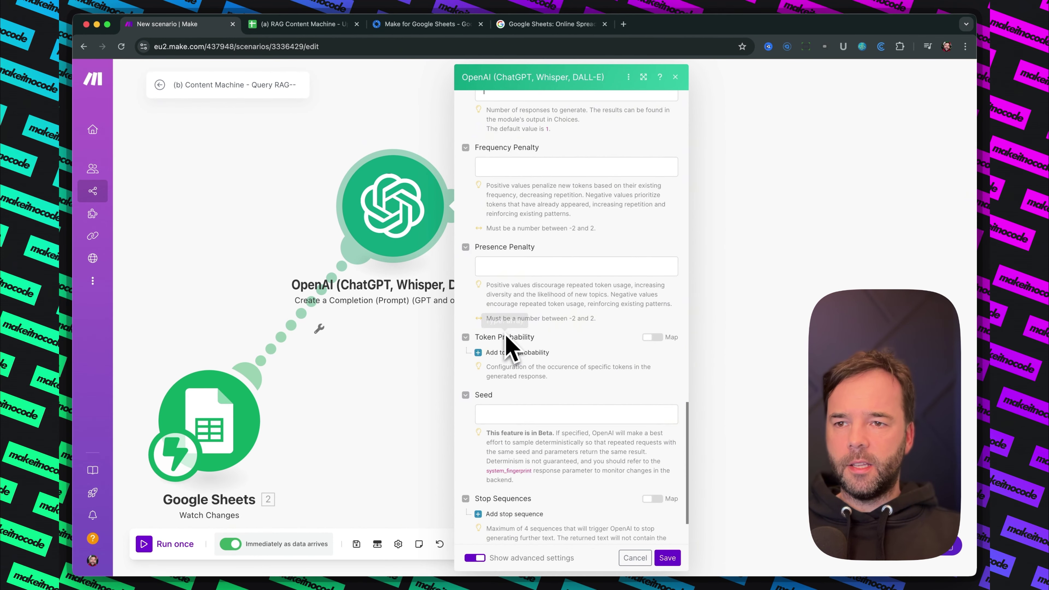
scroll(512, 364, "down", 2)
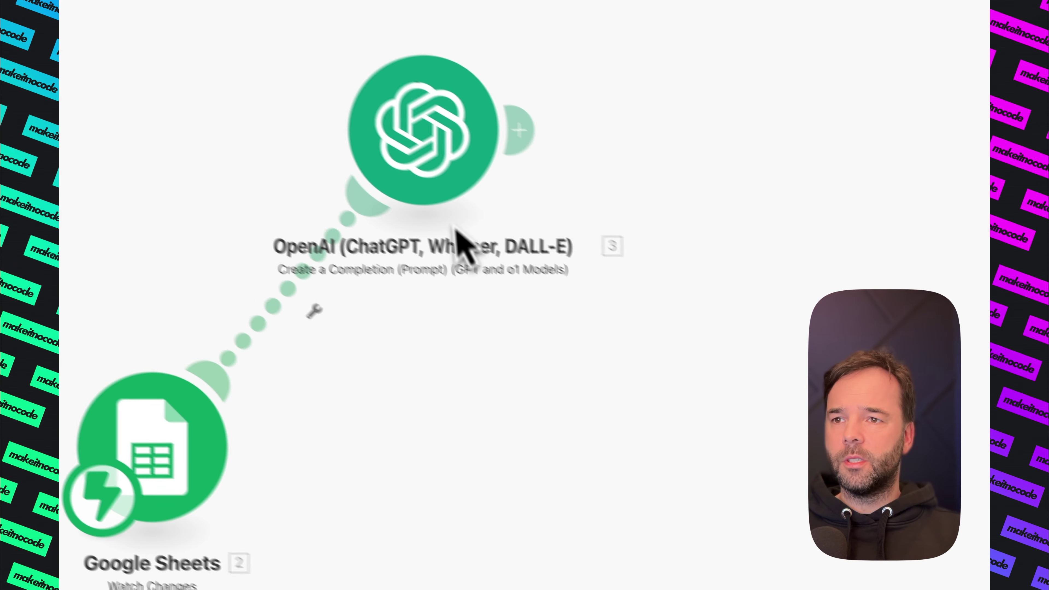
Rename the OpenAI module as Search Terms
right_click(443, 226)
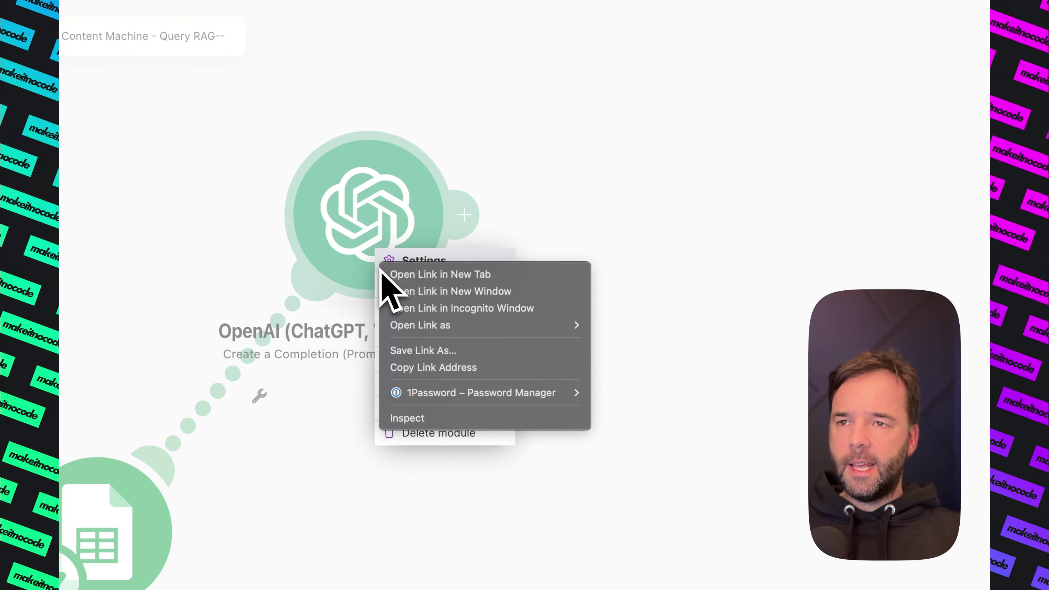
left_click(340, 255)
left_click(511, 206)
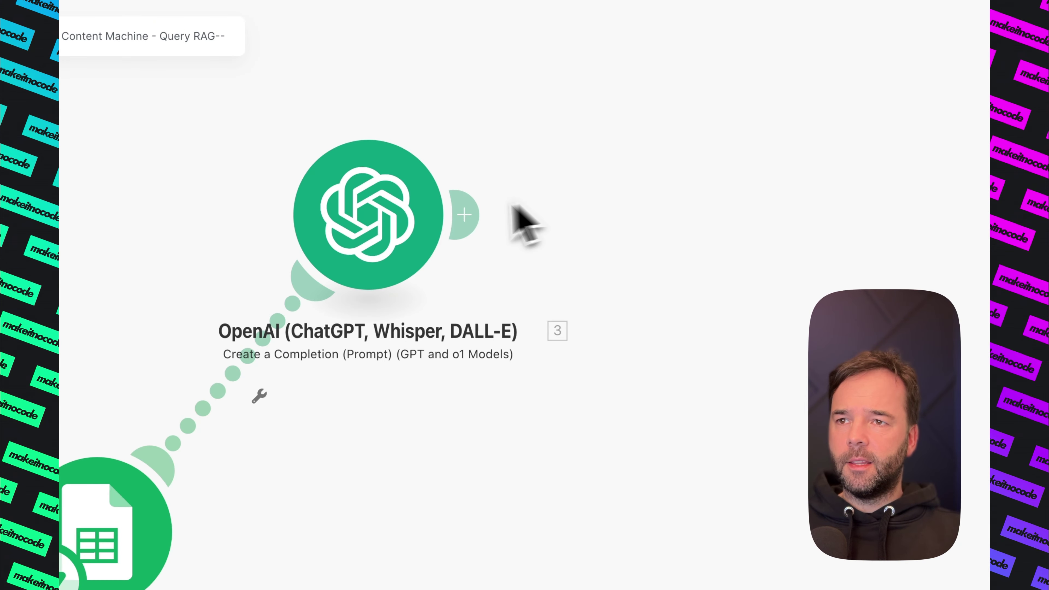
right_click(433, 230)
left_click(436, 305)
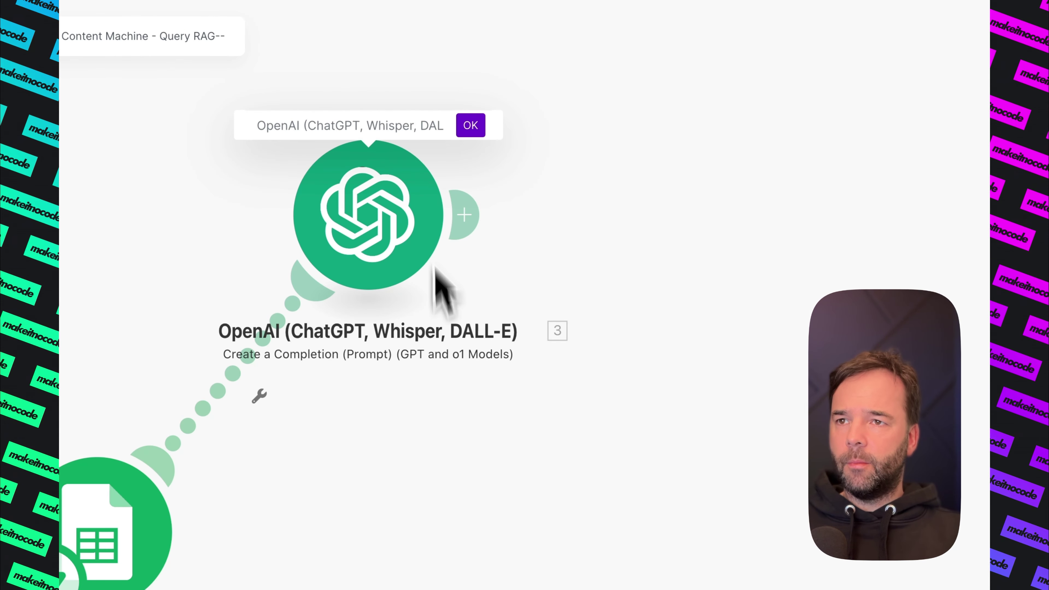
left_click(470, 125)
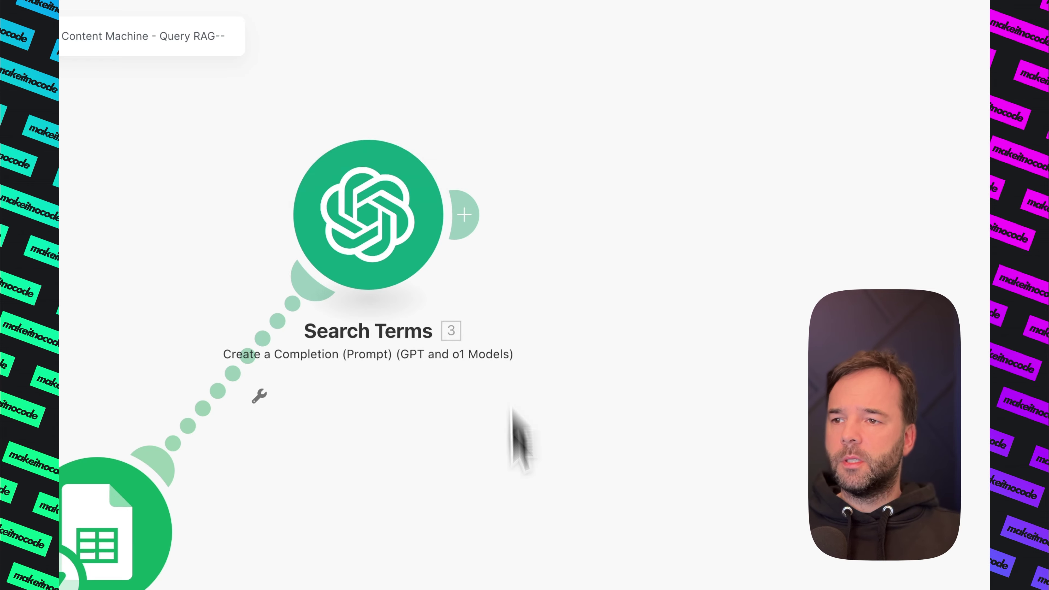
Rename the Google Sheets Watch Changes module as Webhook (watches for "Query")
right_click(117, 545)
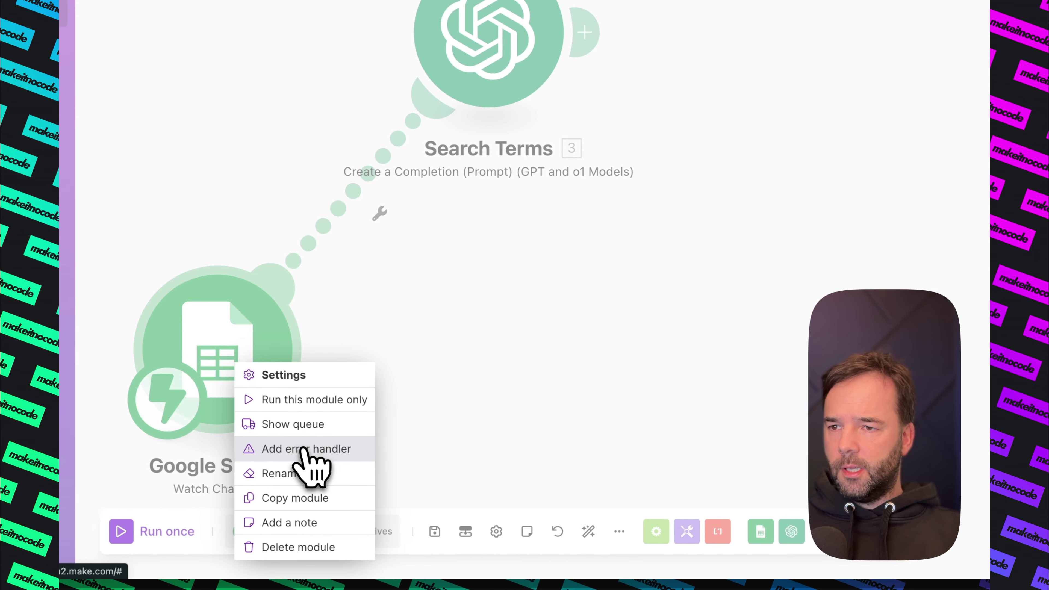
left_click(304, 473)
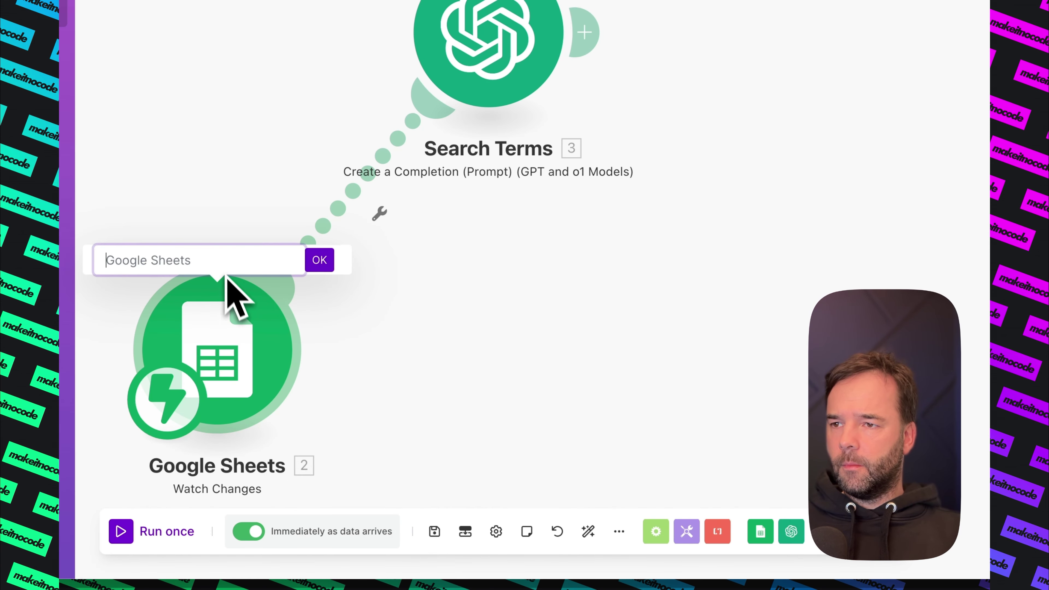
left_click(330, 264)
left_click_drag(547, 306, 736, 231)
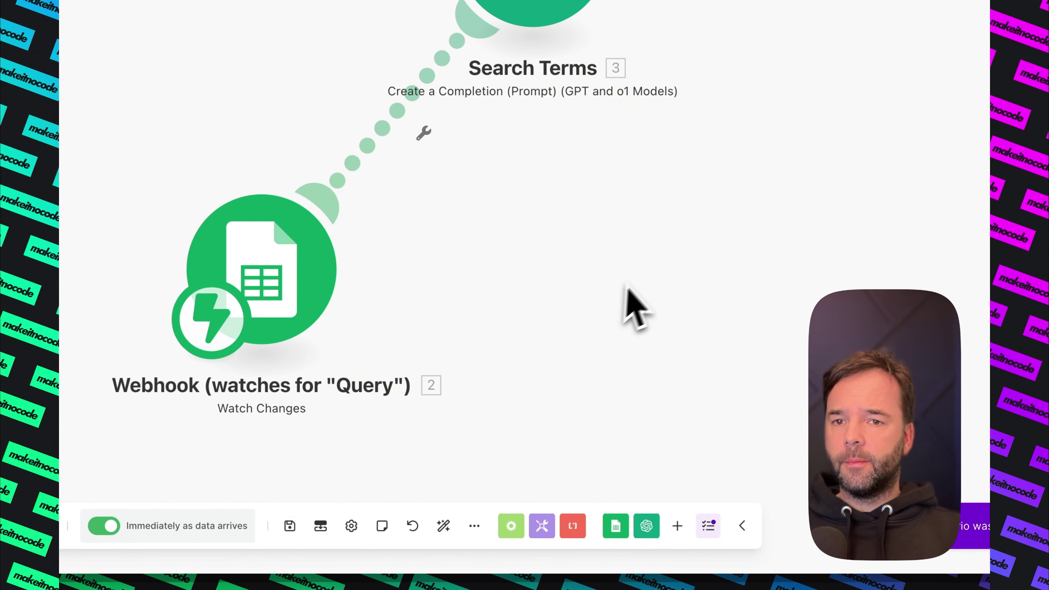
Add an OpenAI Make an API Call module after Search Terms, placed below it on the canvas
left_click_drag(784, 272, 536, 471)
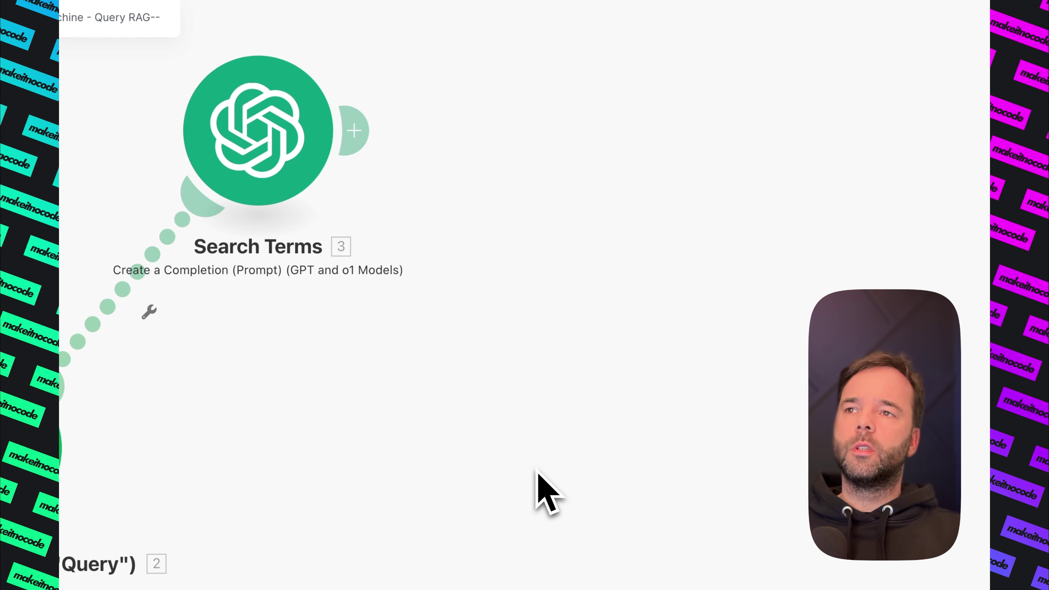
left_click(354, 131)
left_click_drag(685, 184, 481, 407)
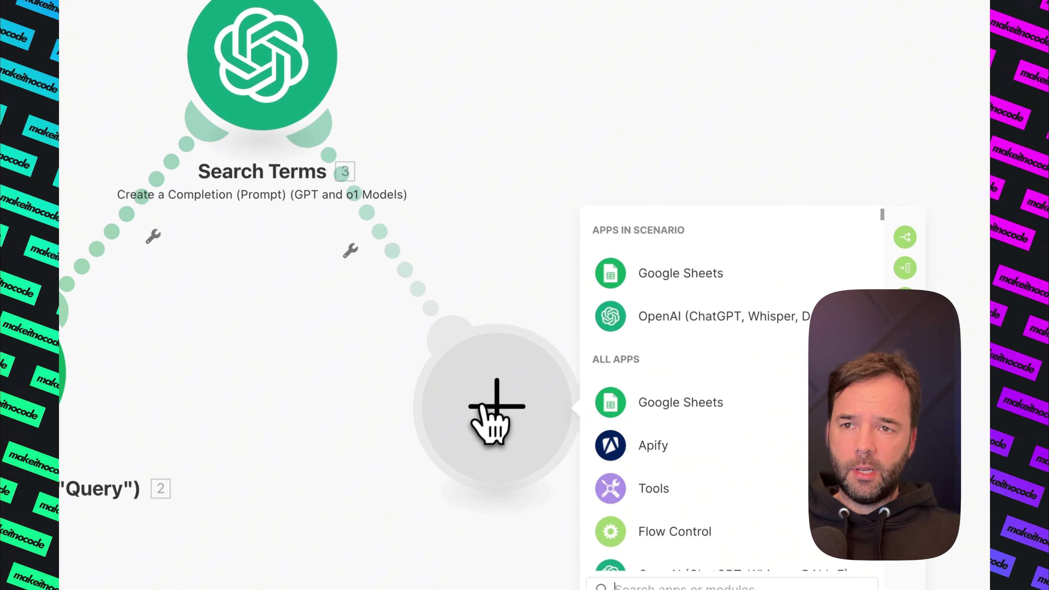
left_click(697, 316)
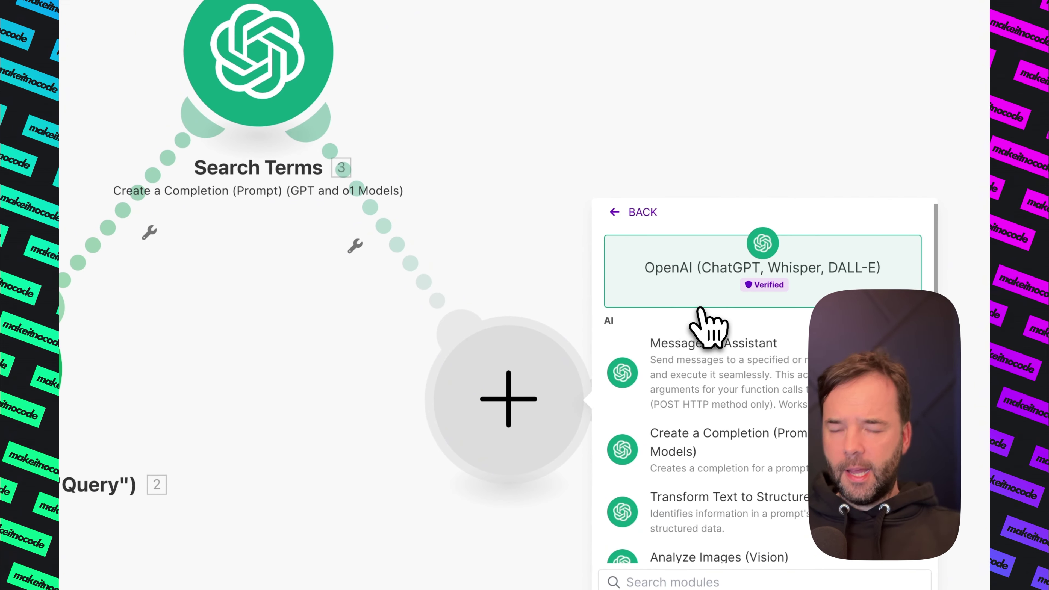
type("api")
left_click(698, 475)
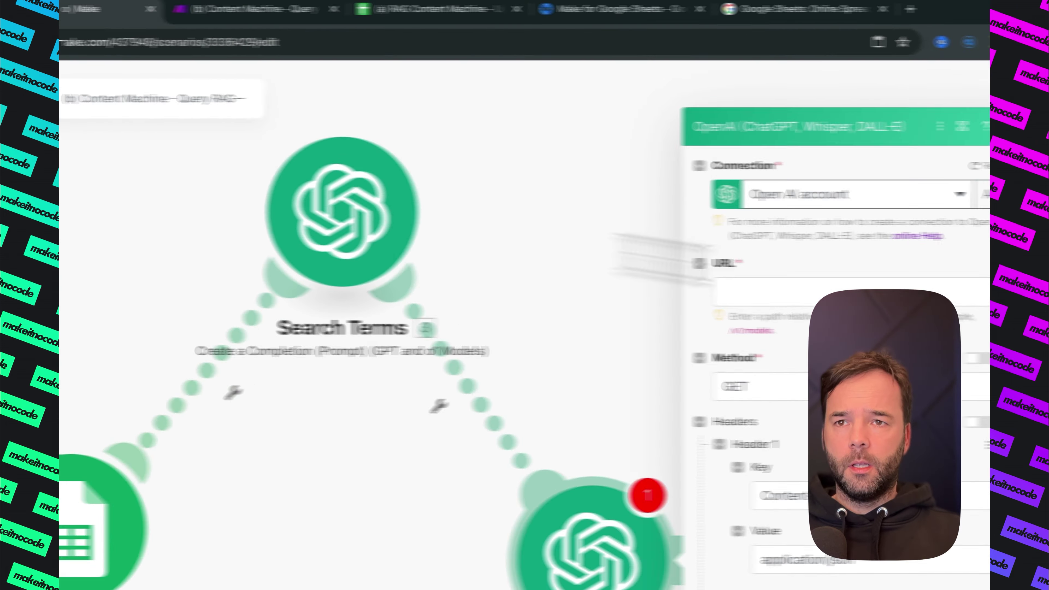
Set the API call's URL to v1/embeddings and its method to POST
left_click(912, 289)
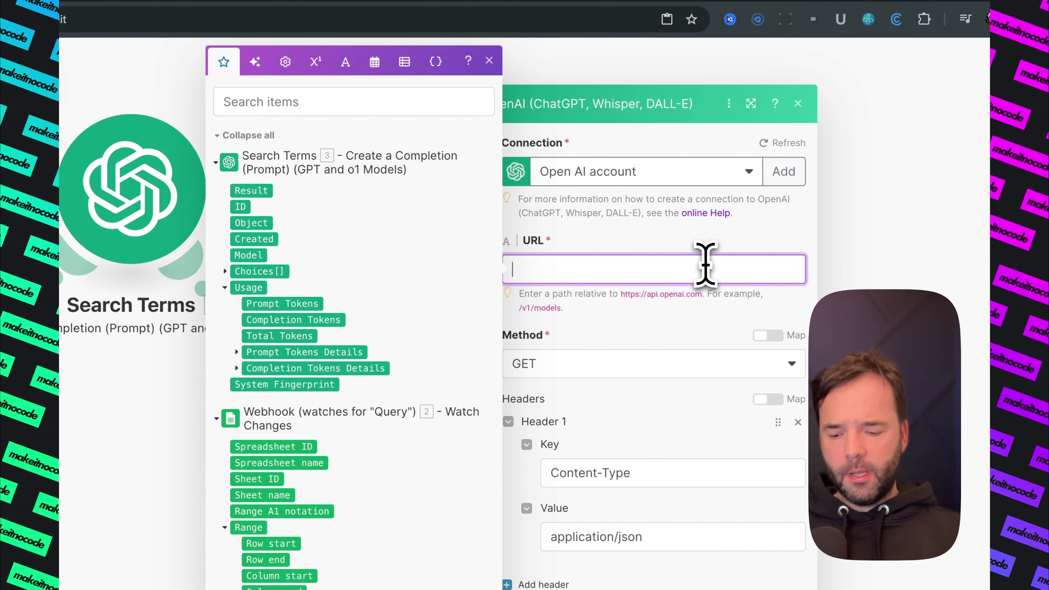
type("v1/embeddings")
left_click(652, 363)
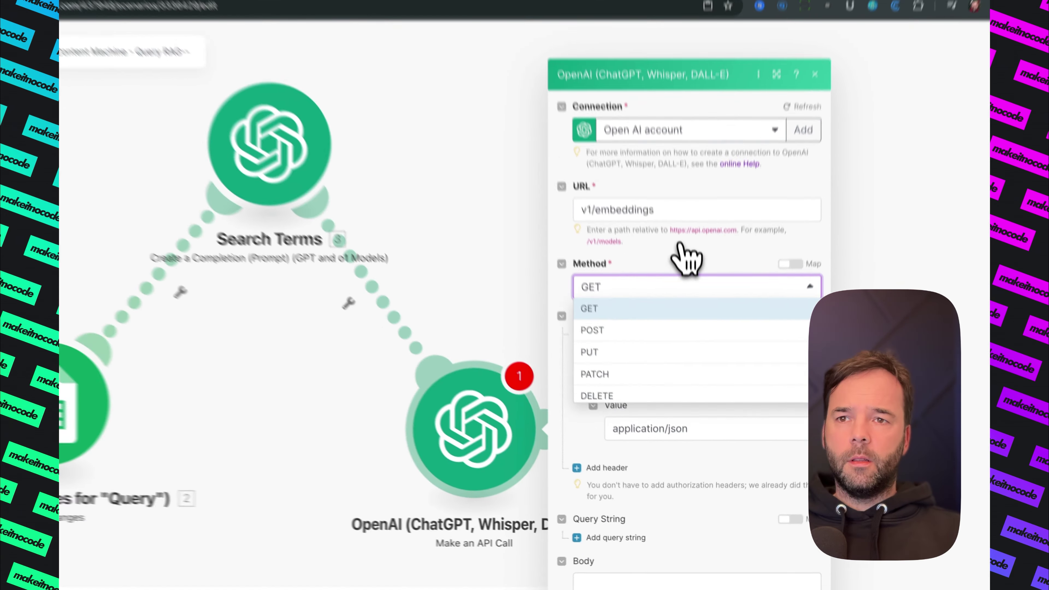
left_click(594, 296)
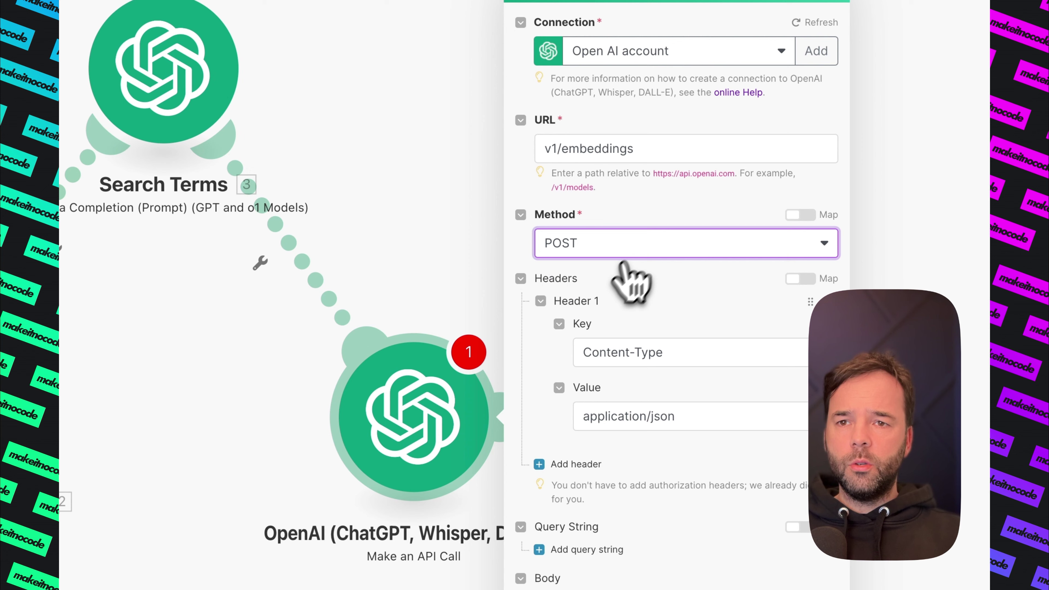
Enter a JSON request body with "input" mapped to the Search Terms Result and "model" set to "text-embedding-3-small"
left_click(657, 355)
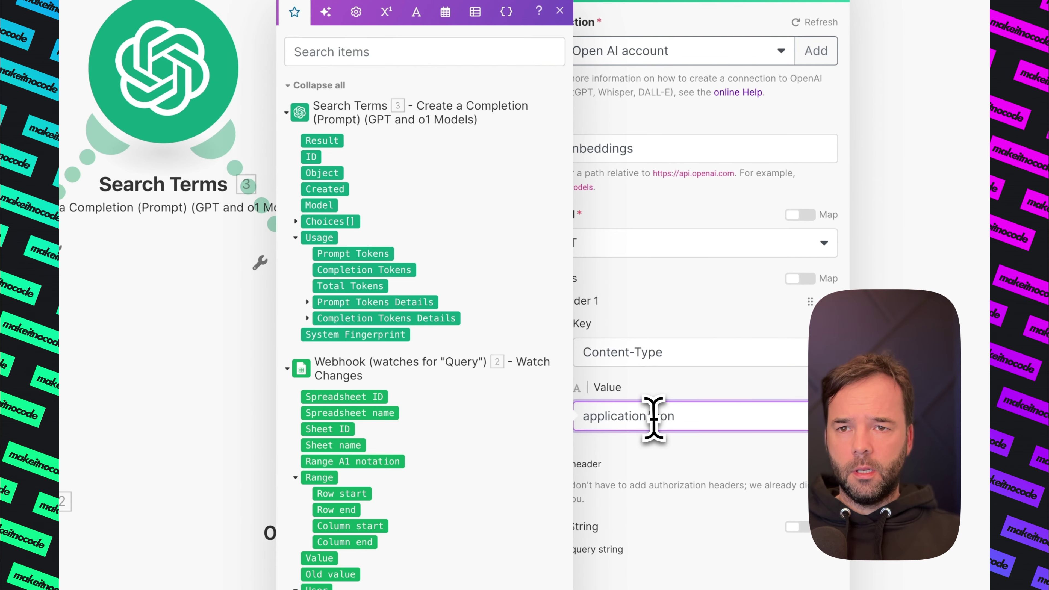
left_click(613, 536)
type("{   \"input\": \"\",   \"model\": \"text-embedding-3-small\" }")
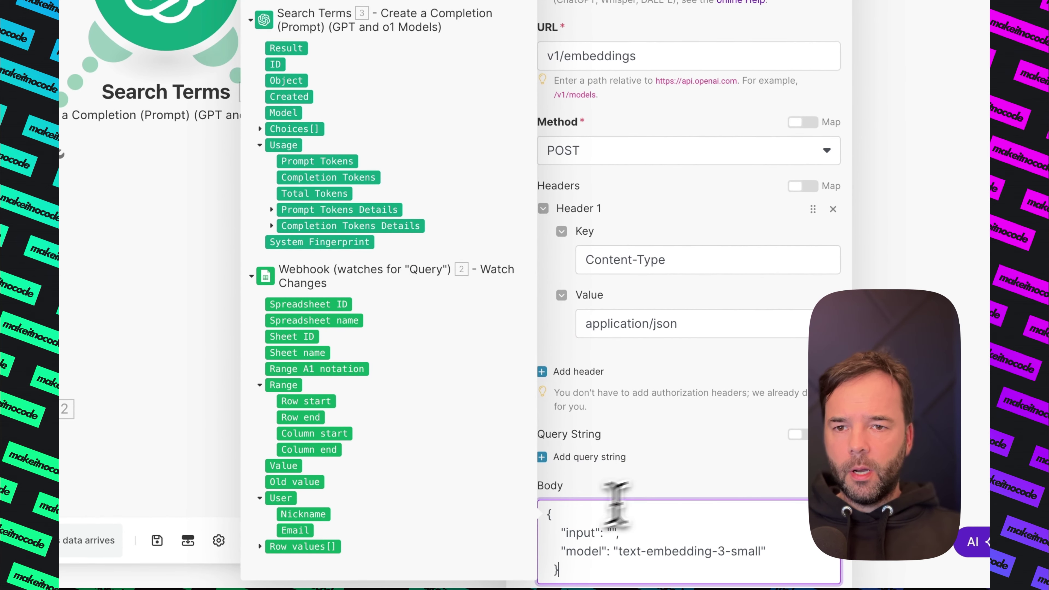
scroll(610, 533, "down", 2)
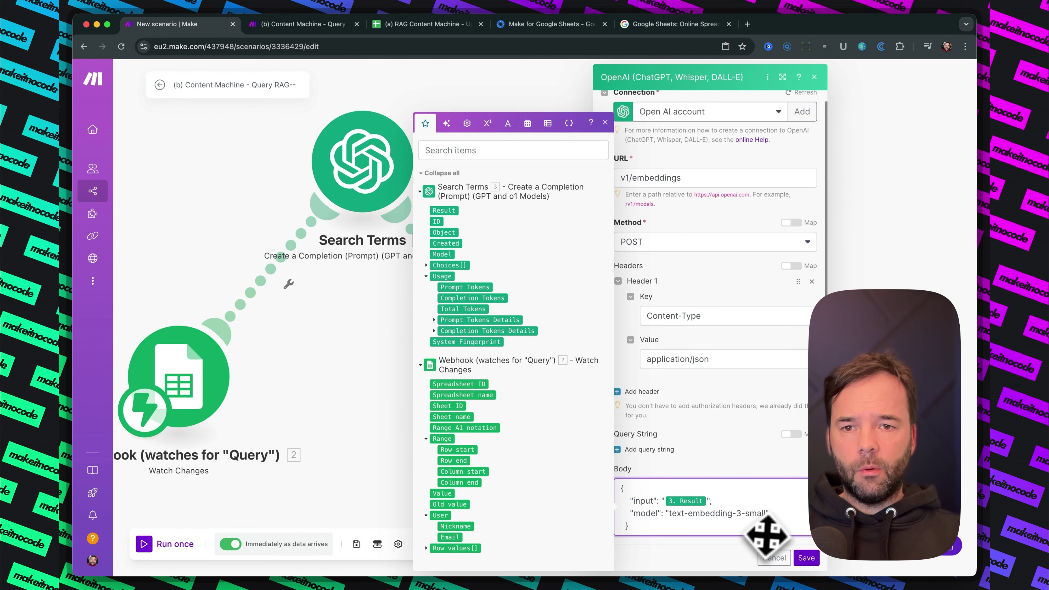
Save the API call settings and rename the OpenAI Make an API Call module as Convert to Embed
left_click(806, 557)
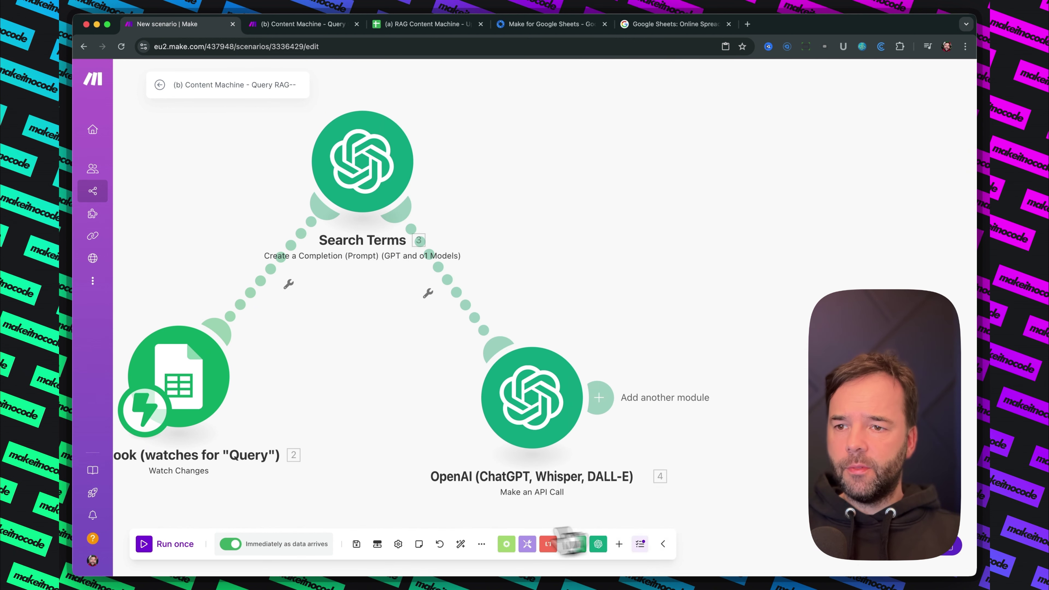
scroll(414, 374, "down", 5)
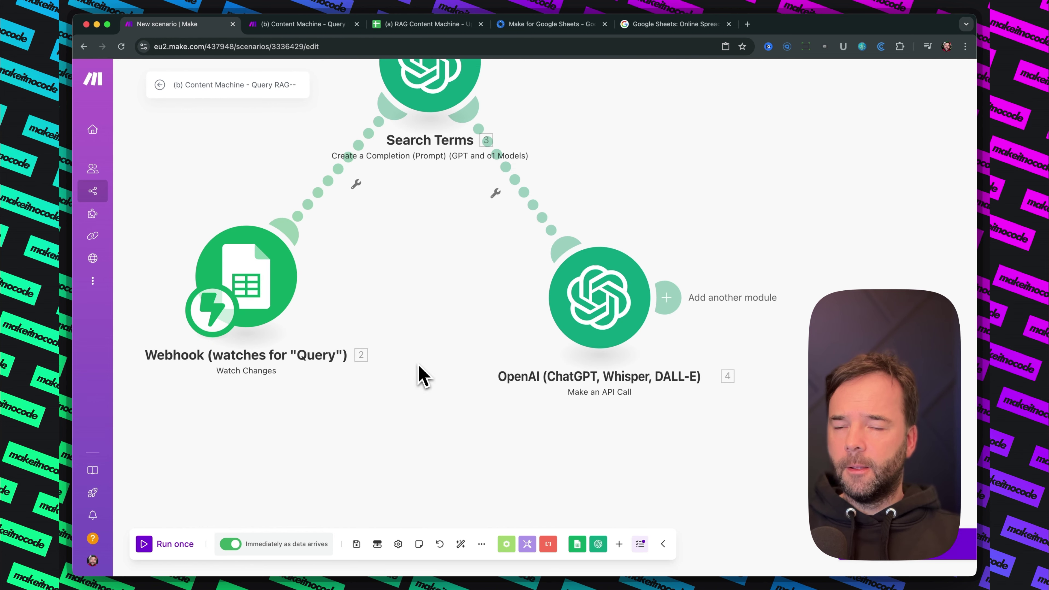
scroll(425, 363, "up", 3)
left_click_drag(607, 387, 625, 371)
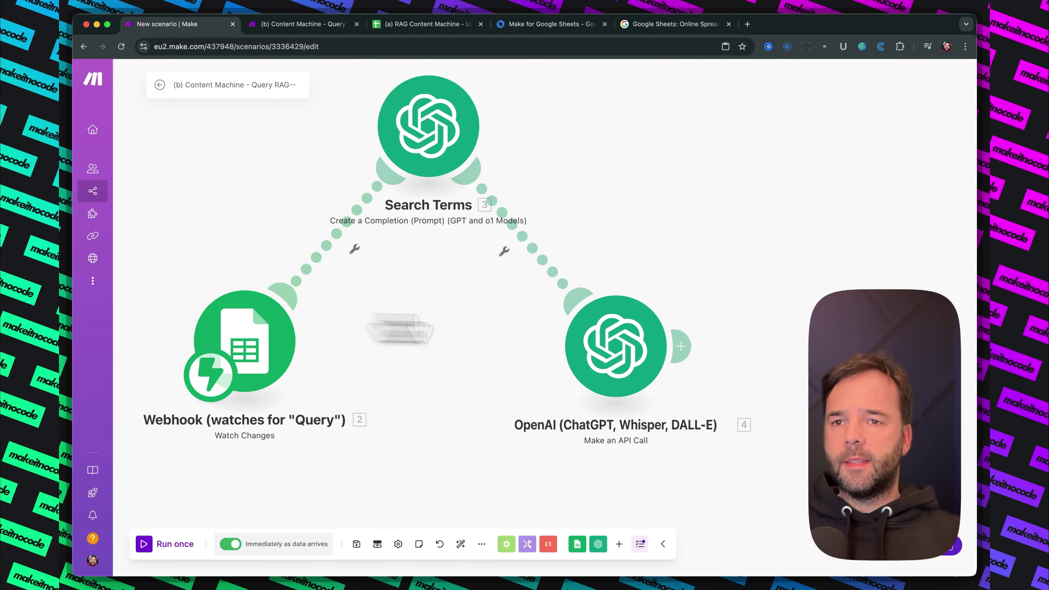
right_click(617, 355)
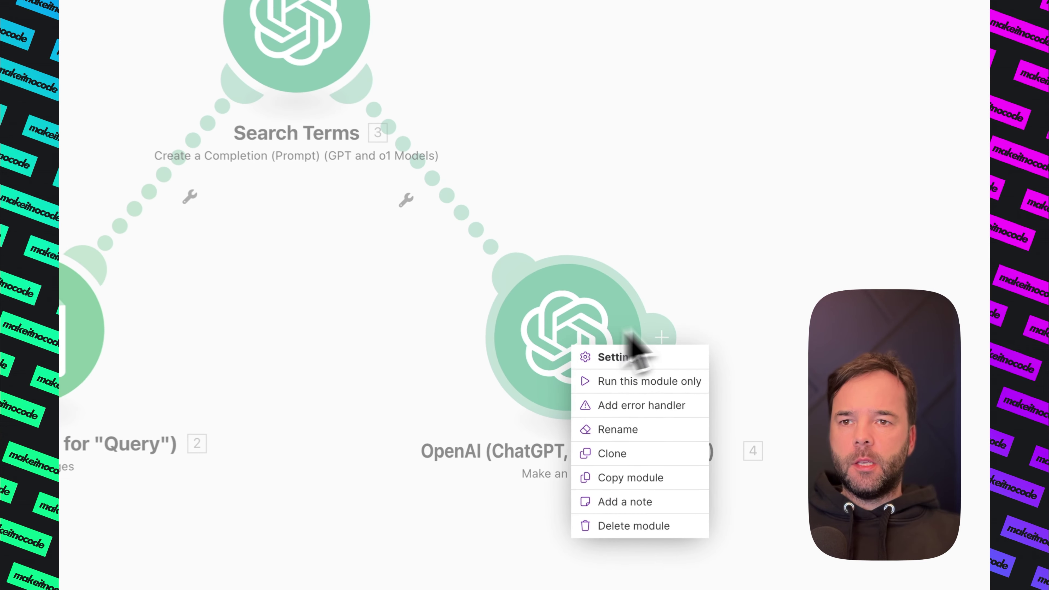
left_click(681, 426)
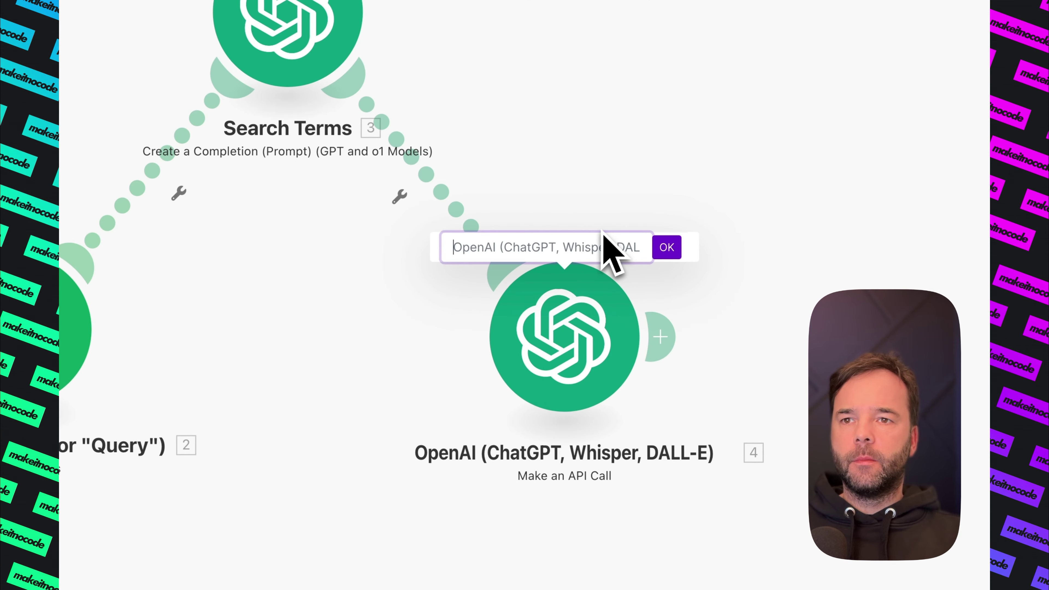
left_click(666, 247)
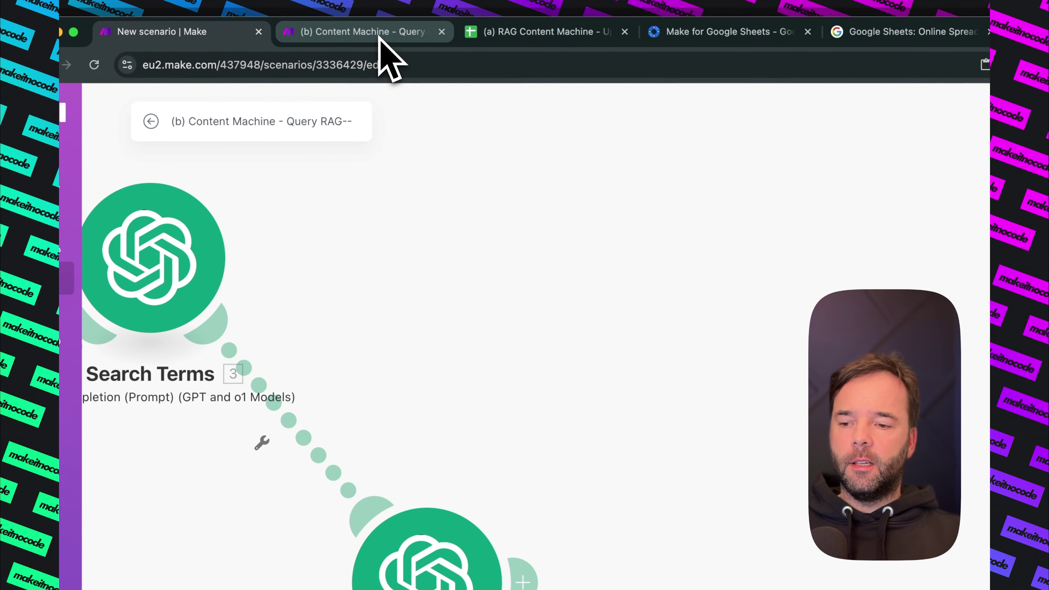
Add a Pinecone Query Vectors module after Convert to Embed
left_click(522, 582)
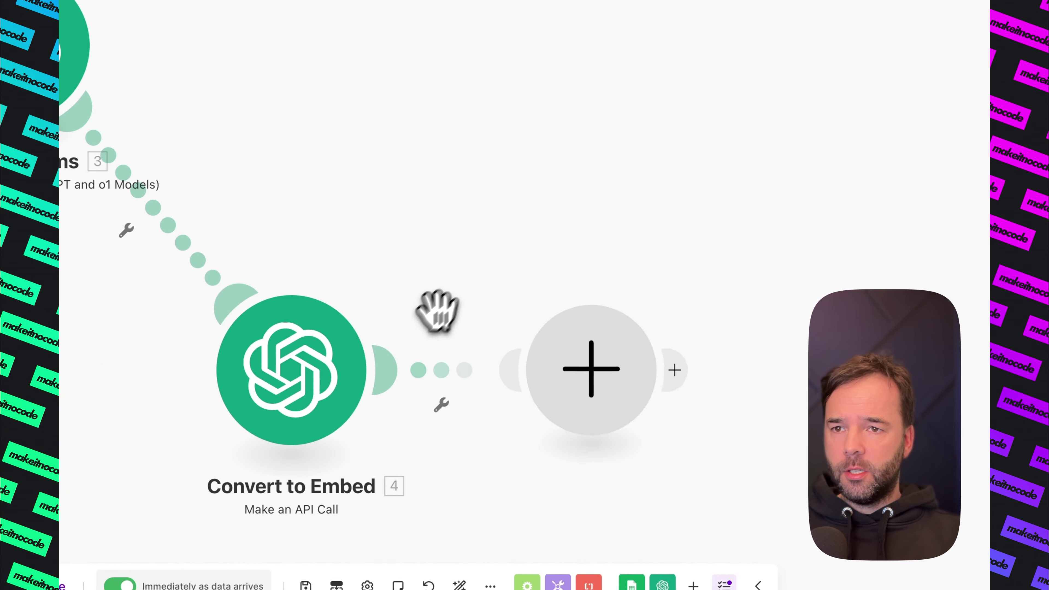
type("pinp")
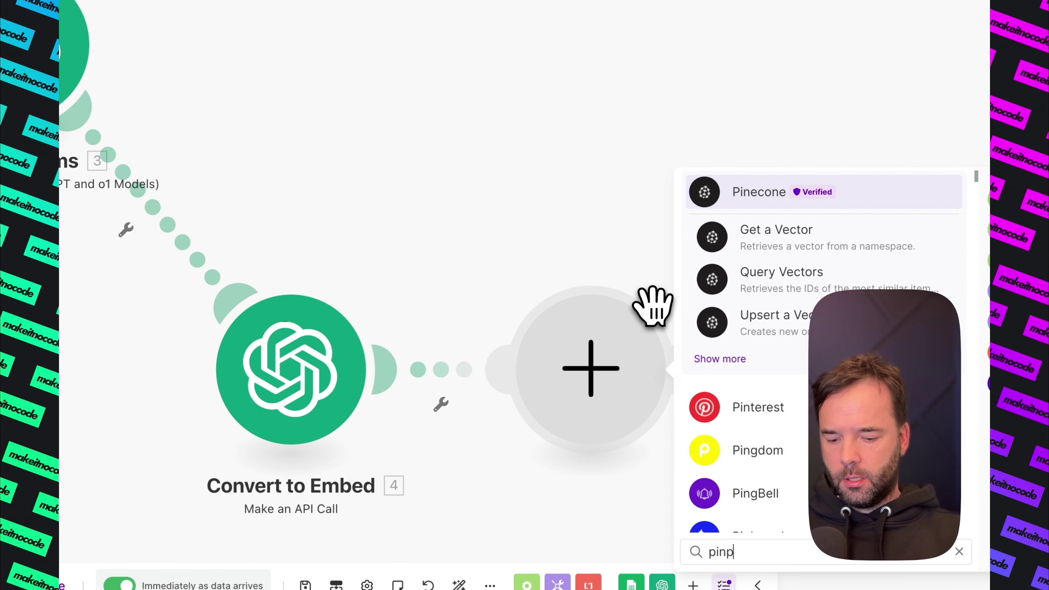
type("i")
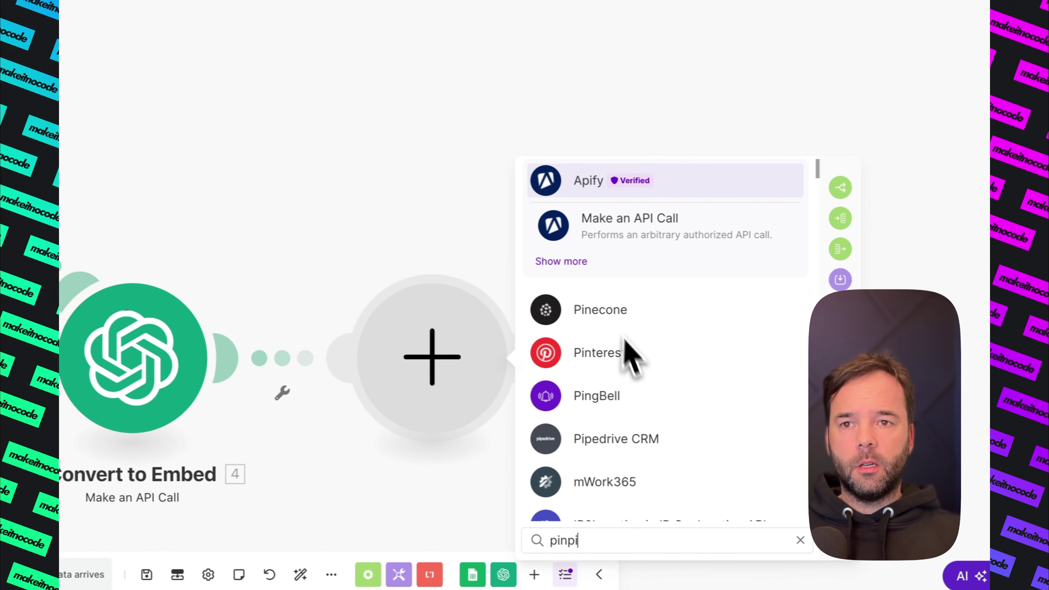
left_click(775, 322)
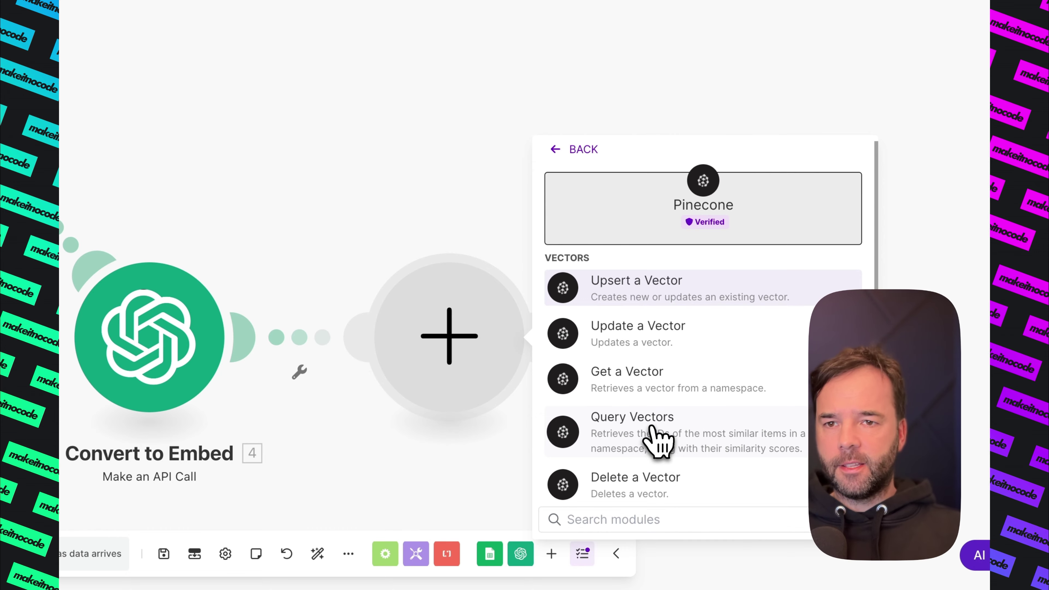
key("Escape")
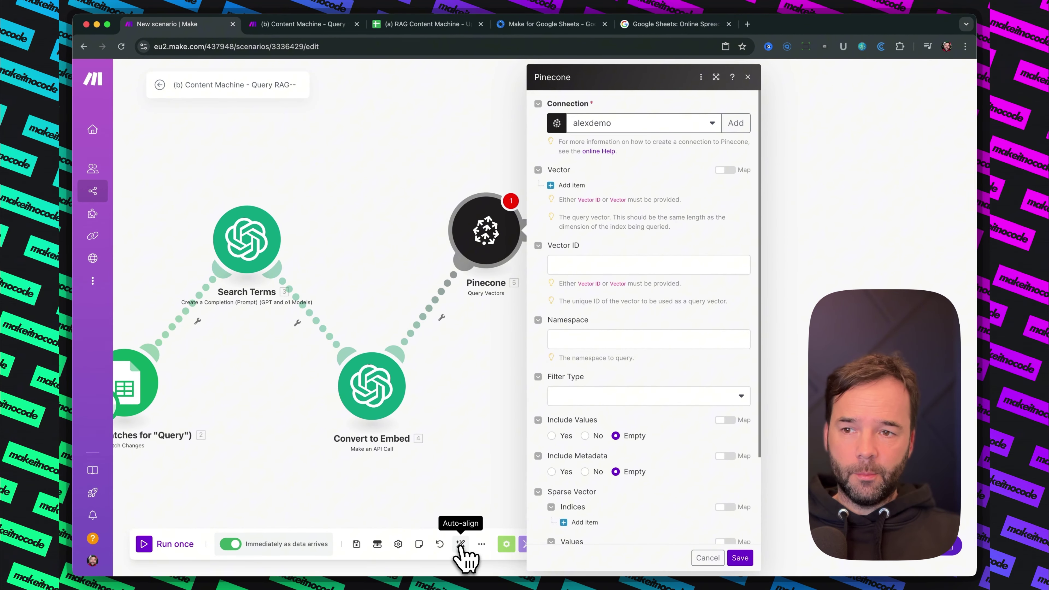
Auto-align the scenario, then raise the Search Terms and Pinecone modules above the others to form a zigzag layout
left_click(461, 544)
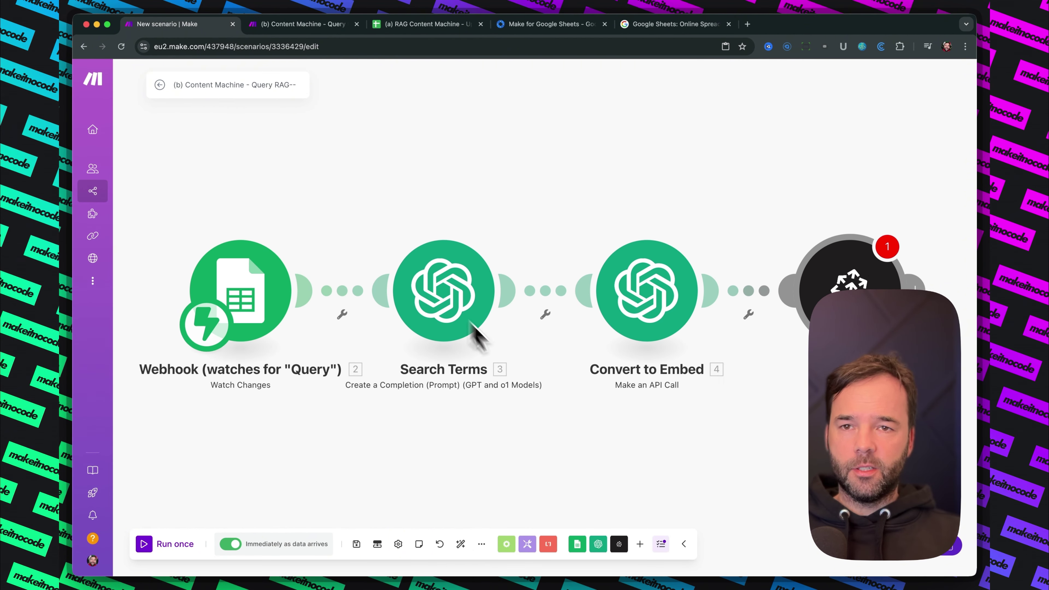
scroll(478, 339, "down", 3)
left_click_drag(417, 362, 407, 176)
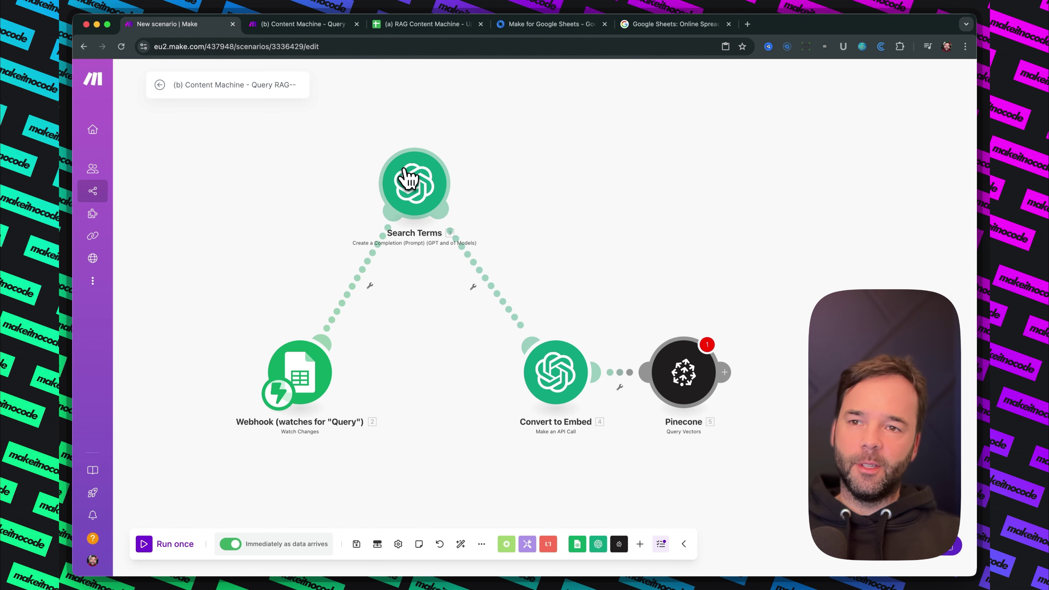
left_click_drag(674, 362, 650, 159)
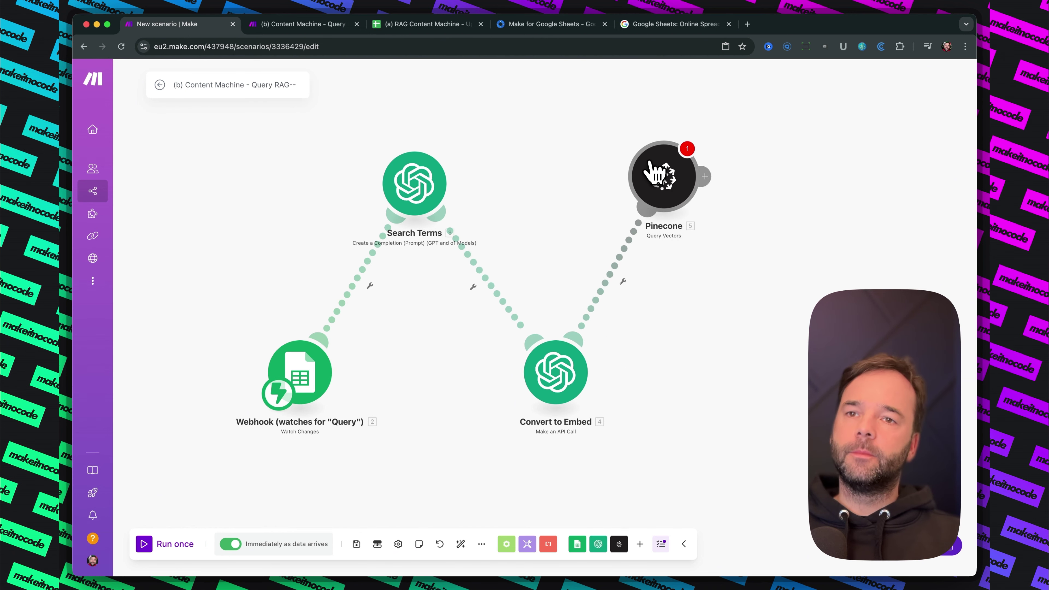
Enable mapping for the Pinecone query's Vector field and map it to the Body of Convert to Embed
left_click_drag(772, 228, 490, 348)
scroll(490, 348, "up", 3)
left_click_drag(384, 369, 570, 371)
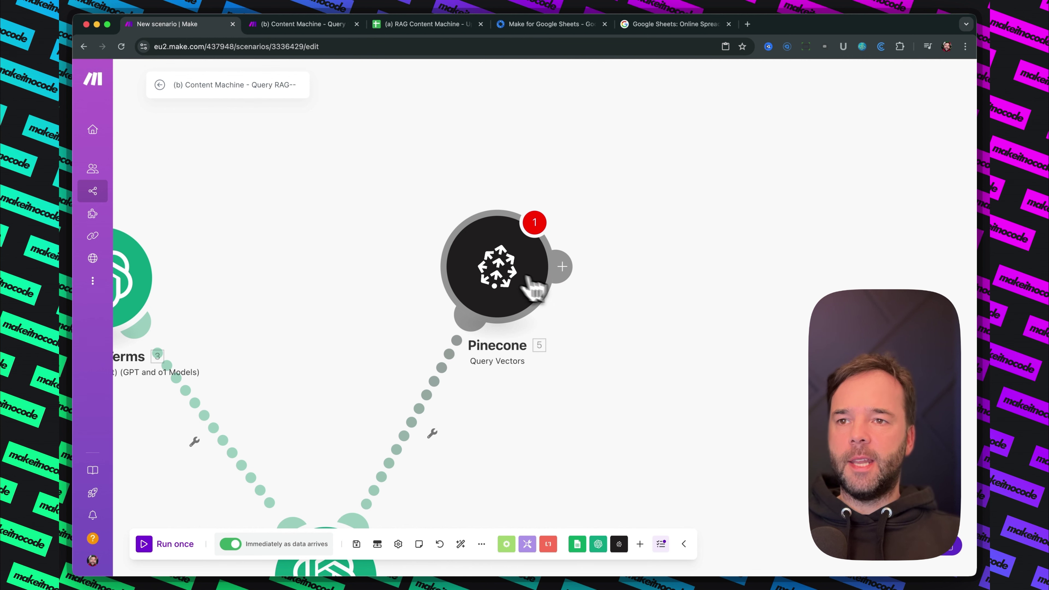
left_click(501, 279)
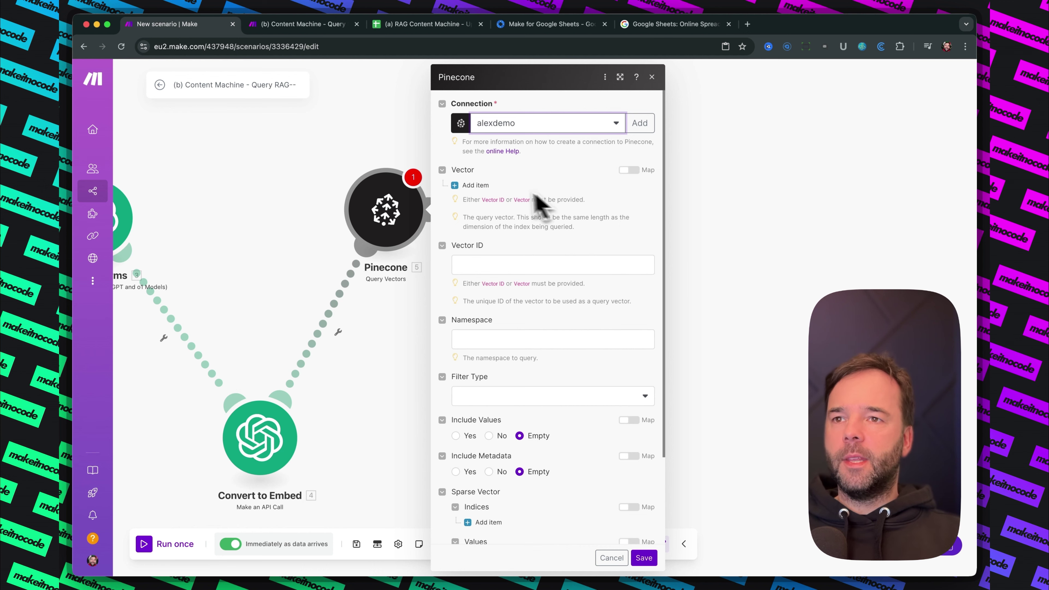
left_click(628, 170)
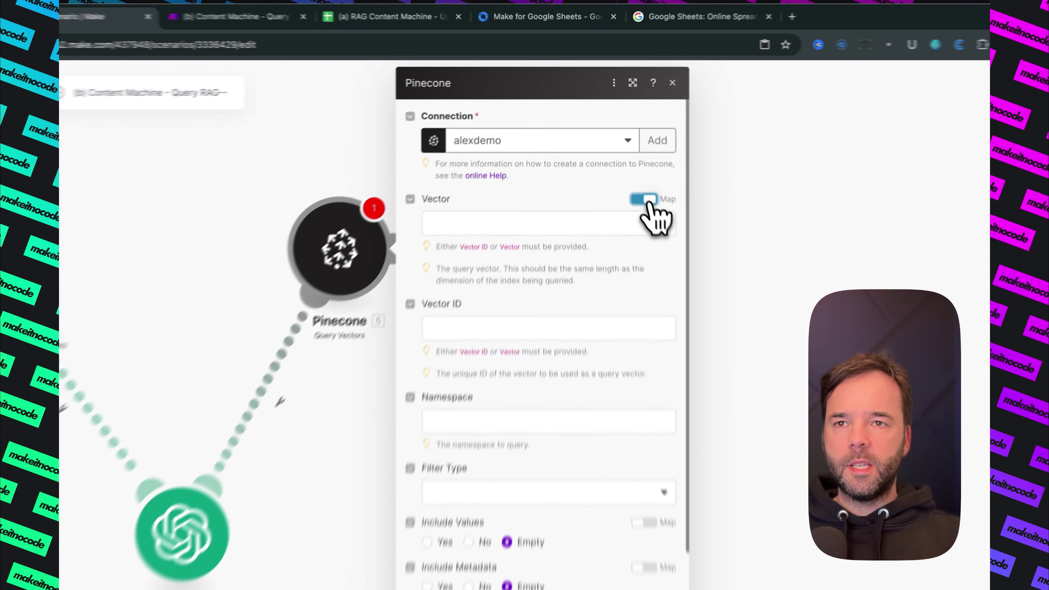
left_click(549, 187)
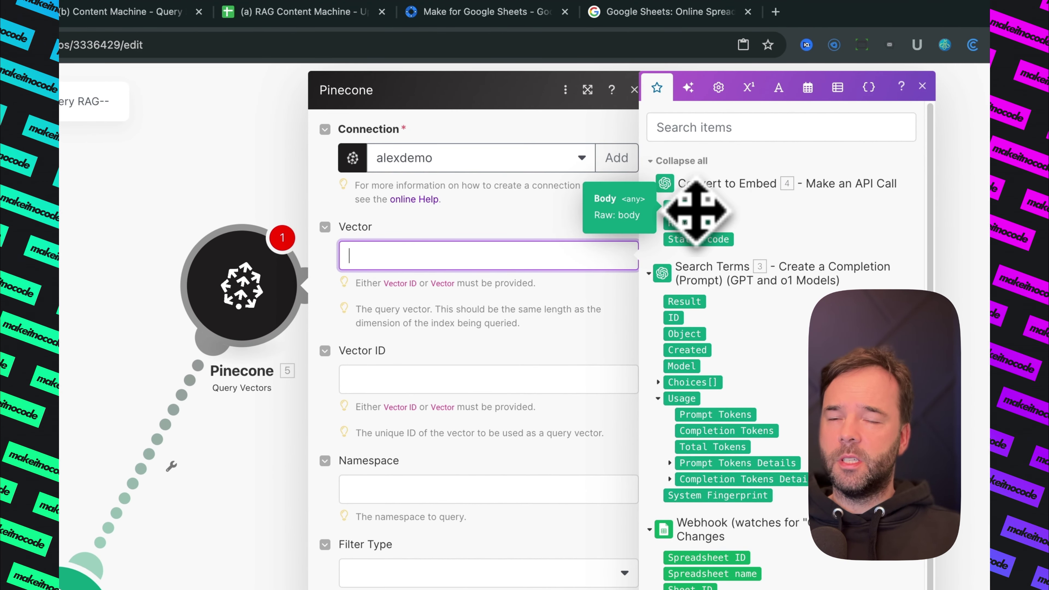
left_click(679, 209)
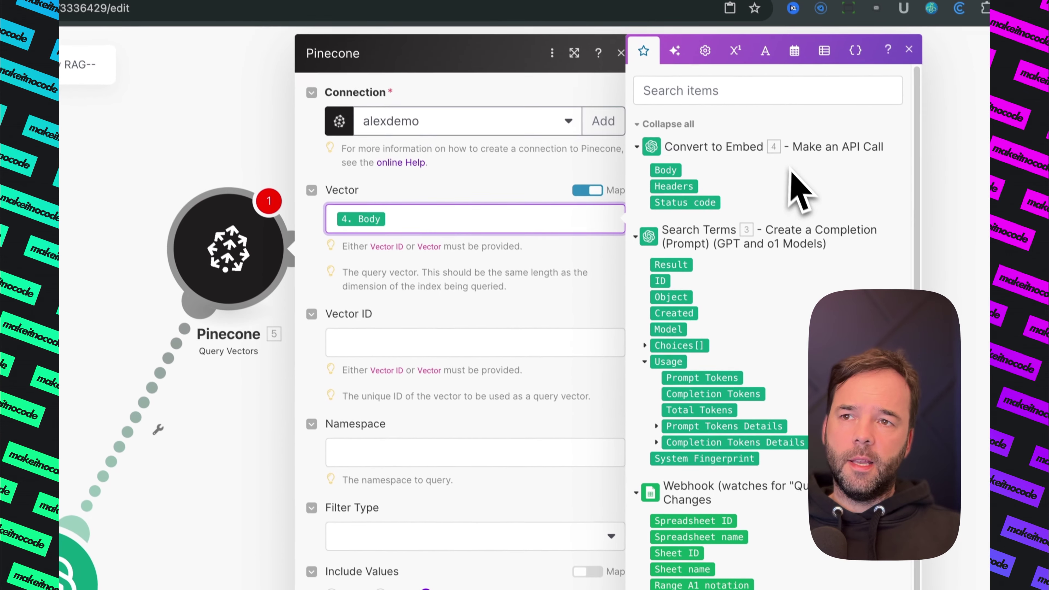
Set Include Metadata to Yes in the Pinecone query and save the module
left_click(435, 275)
scroll(503, 364, "down", 5)
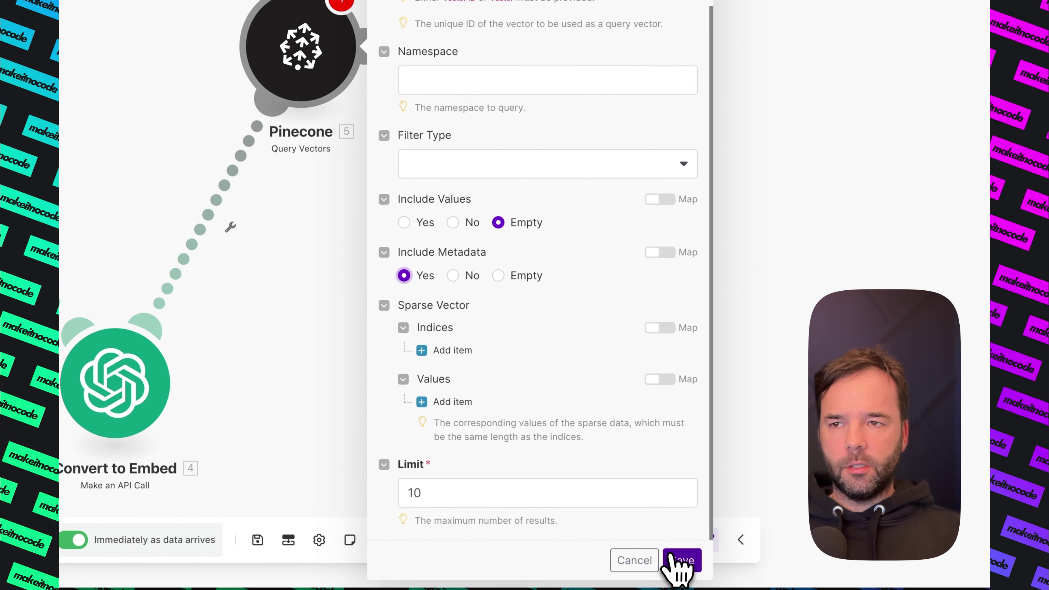
left_click(695, 576)
Rename the Pinecone Query Vectors module as Searches Vector Database
left_click_drag(477, 286, 845, 182)
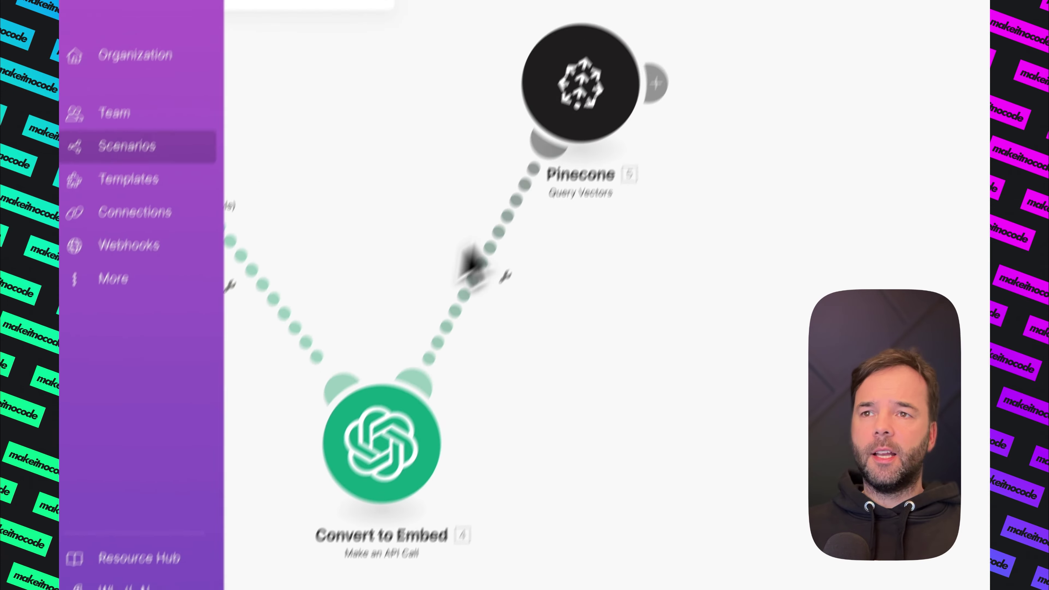
right_click(565, 141)
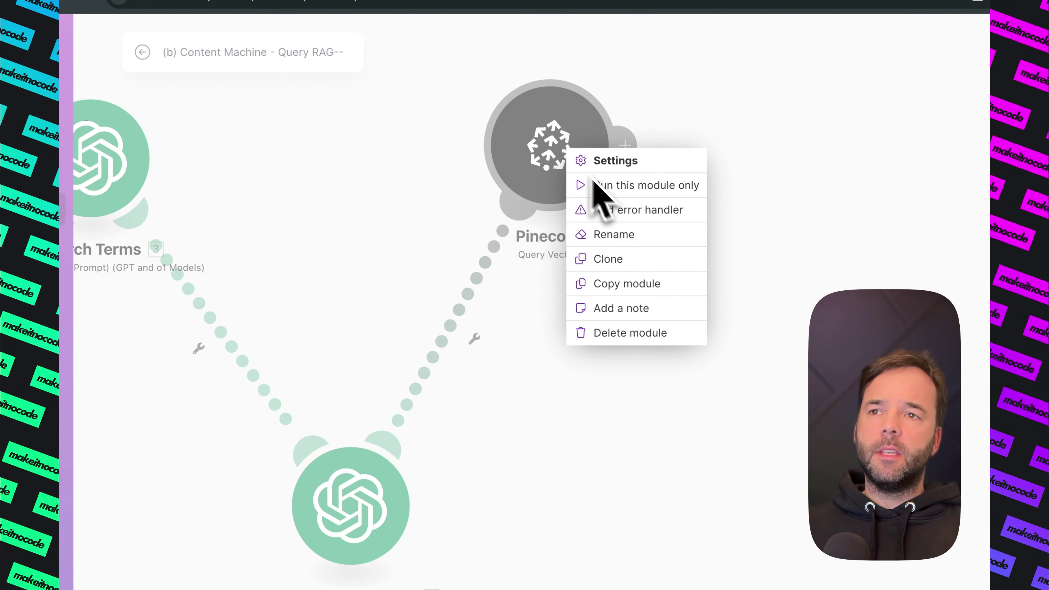
left_click(640, 238)
type("Searches Vector Database")
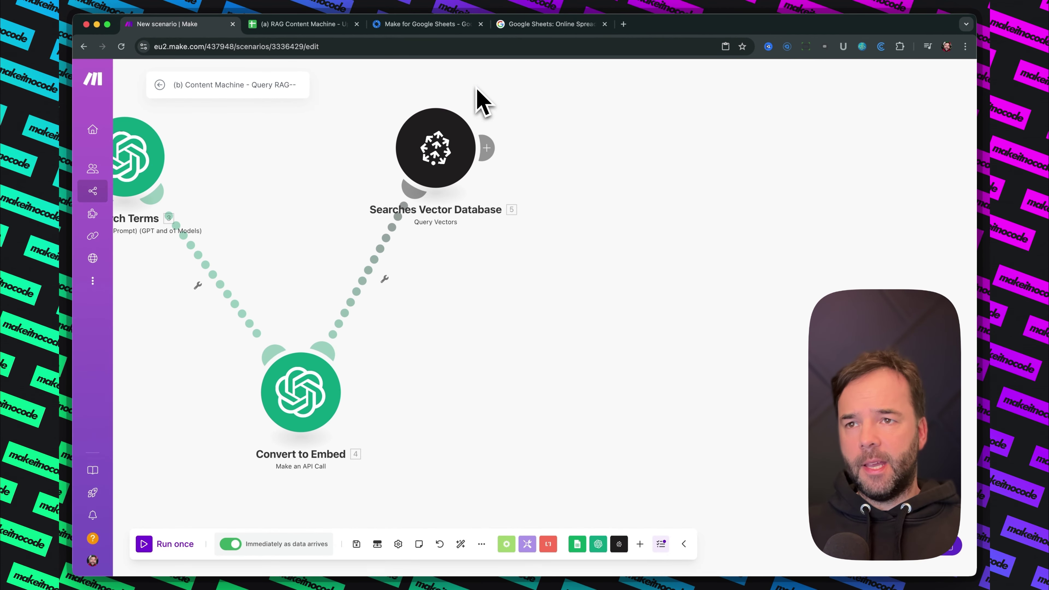
Add an Array aggregator after Searches Vector Database and place it below that module on the canvas
left_click(486, 148)
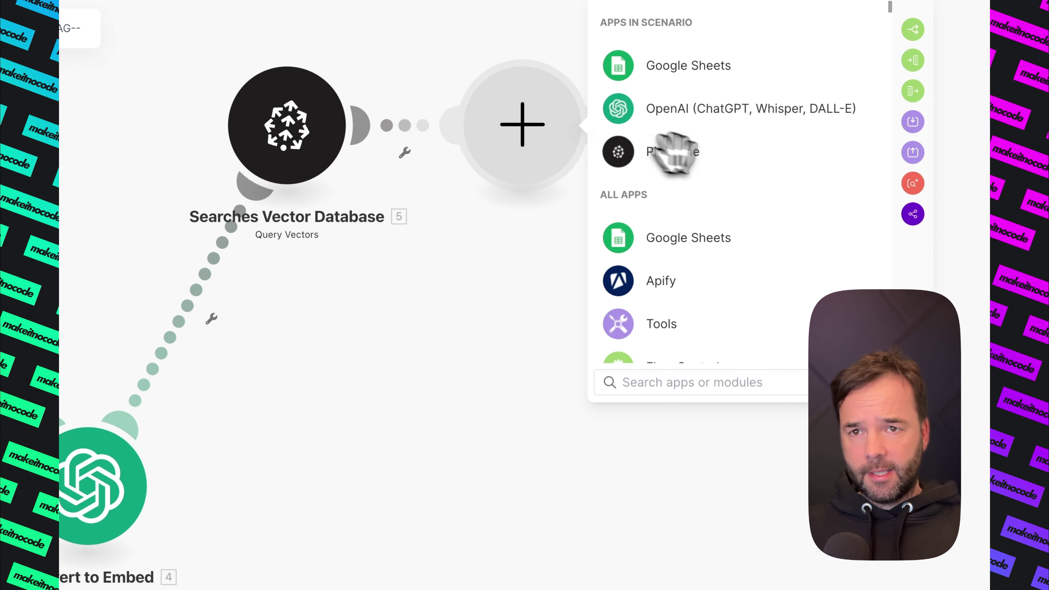
type("agg")
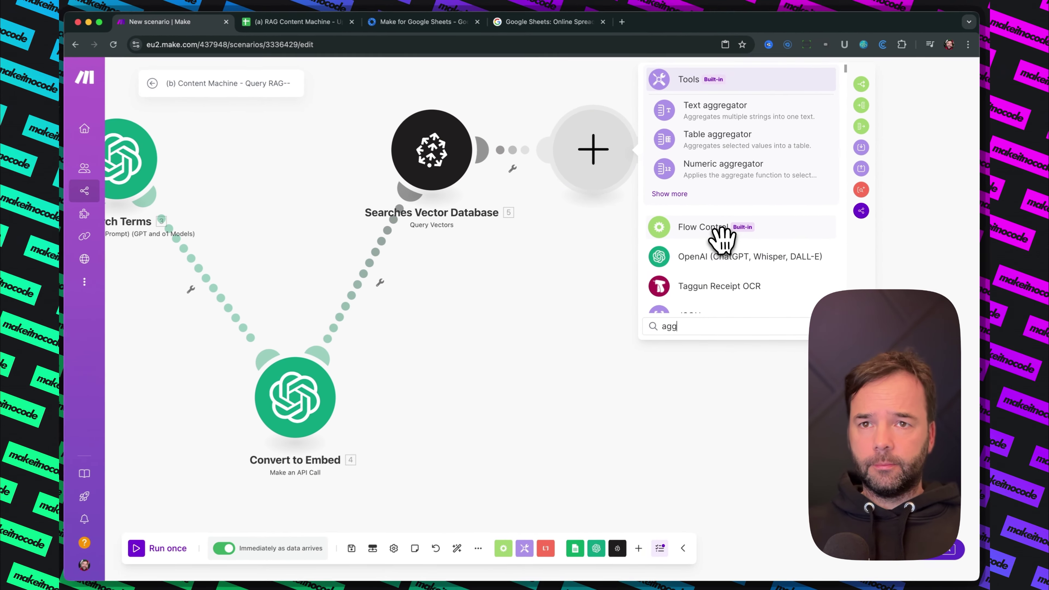
left_click(685, 244)
left_click(714, 276)
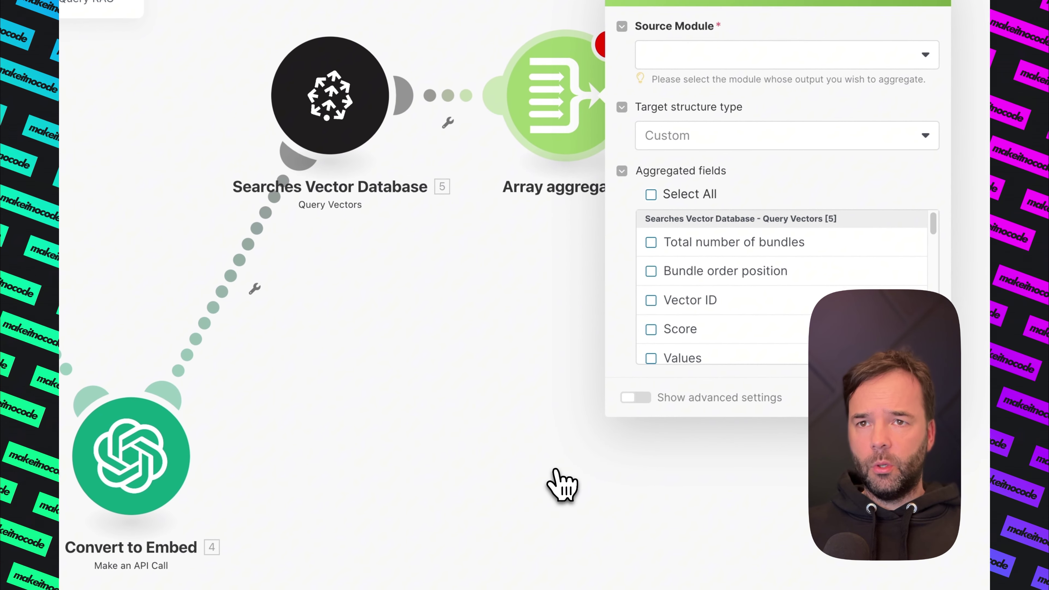
left_click_drag(554, 114, 535, 482)
Set the aggregator's source module to Searches Vector Database - Query Vectors, include Vector ID in the aggregated fields, and save
left_click(753, 356)
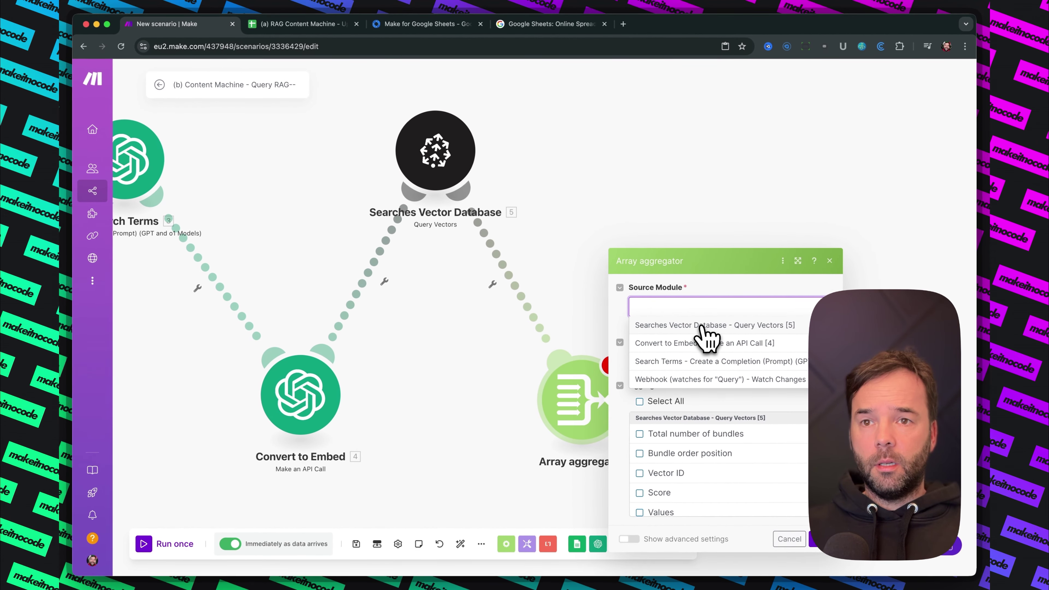
left_click(721, 329)
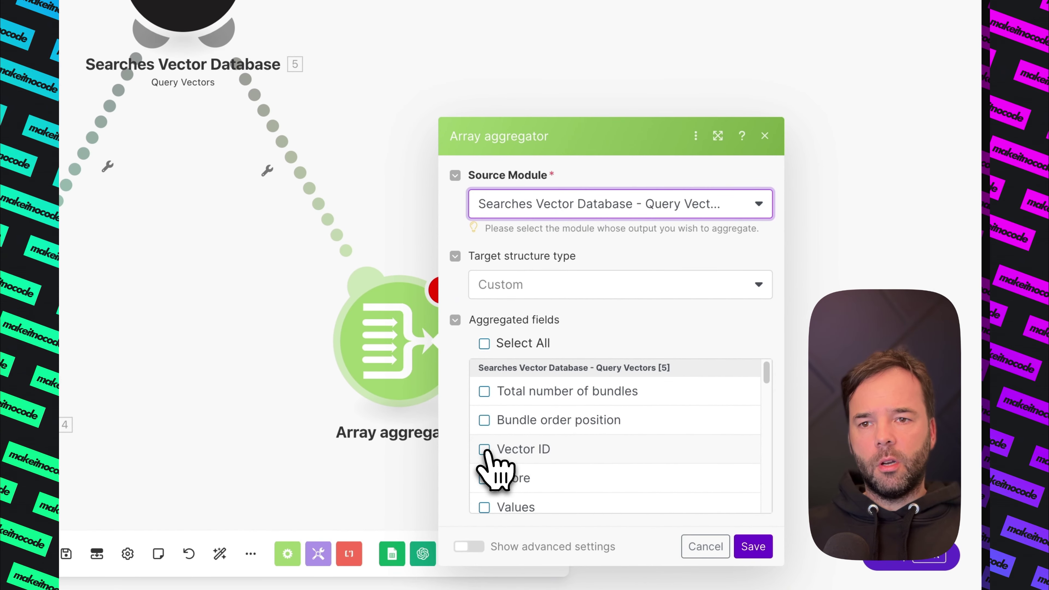
left_click(487, 451)
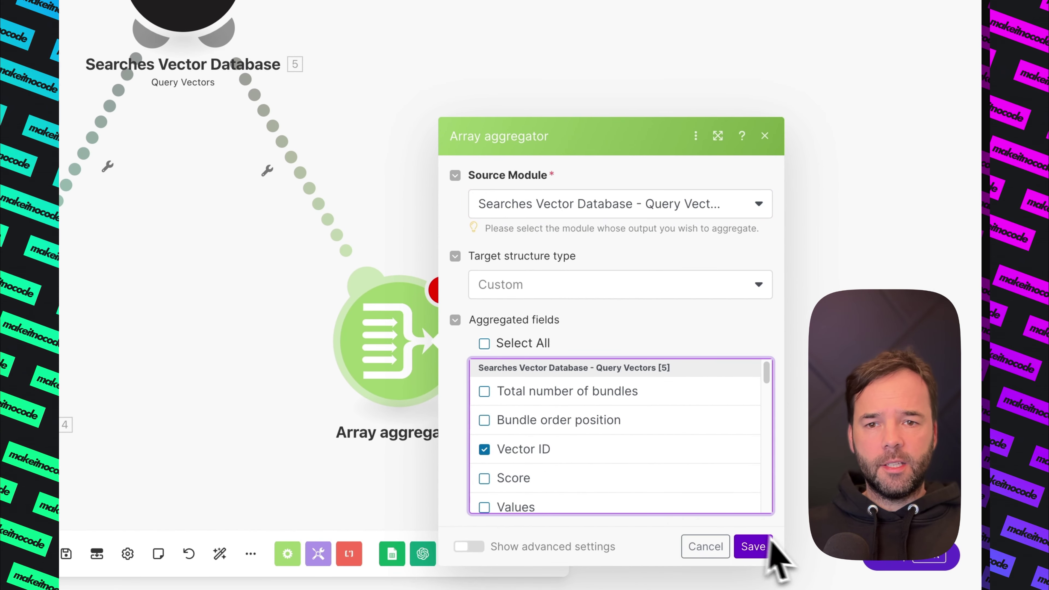
left_click(753, 548)
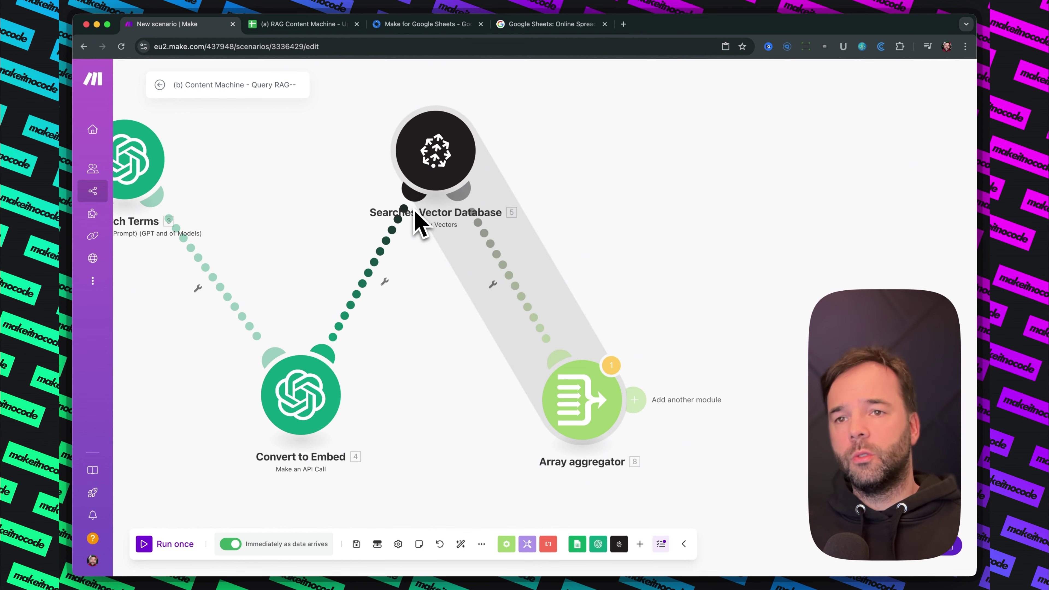
Rename the Array aggregator as Iterates through vector response and shift it slightly farther from the Pinecone module
left_click_drag(650, 244, 562, 223)
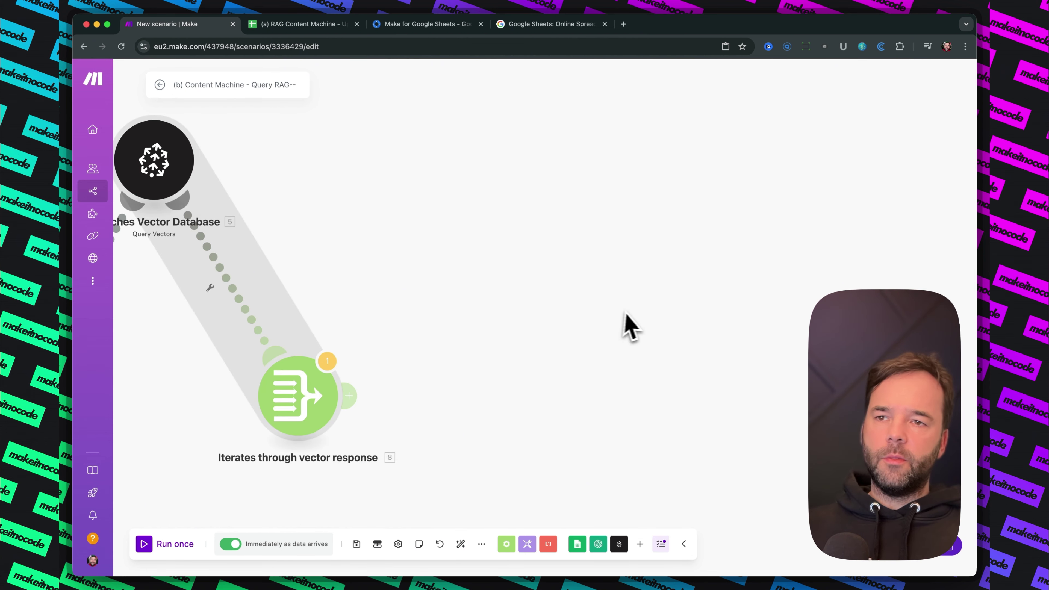
left_click_drag(625, 312, 598, 413)
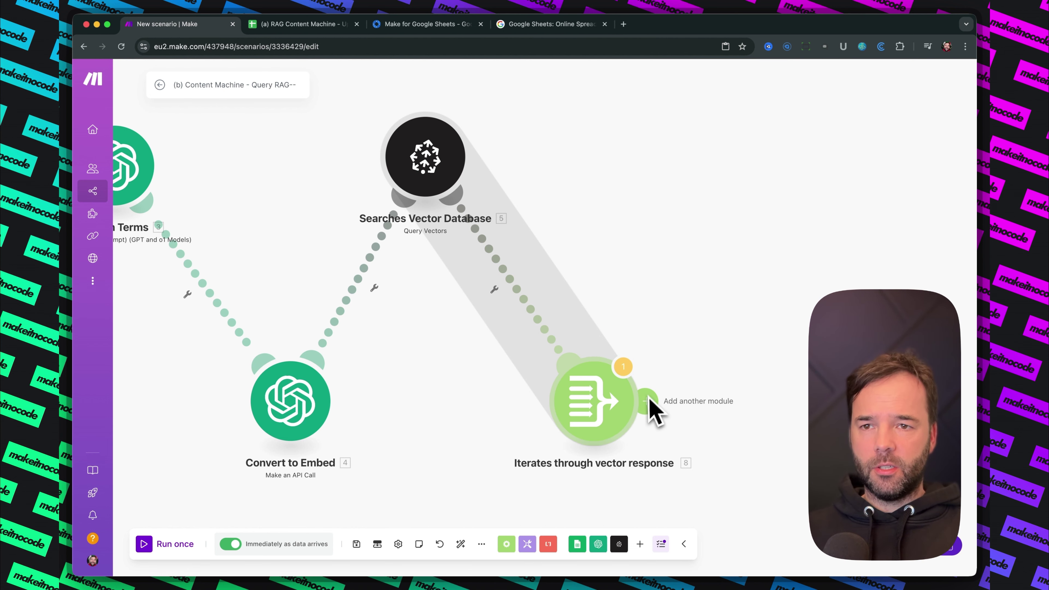
left_click_drag(646, 368, 394, 276)
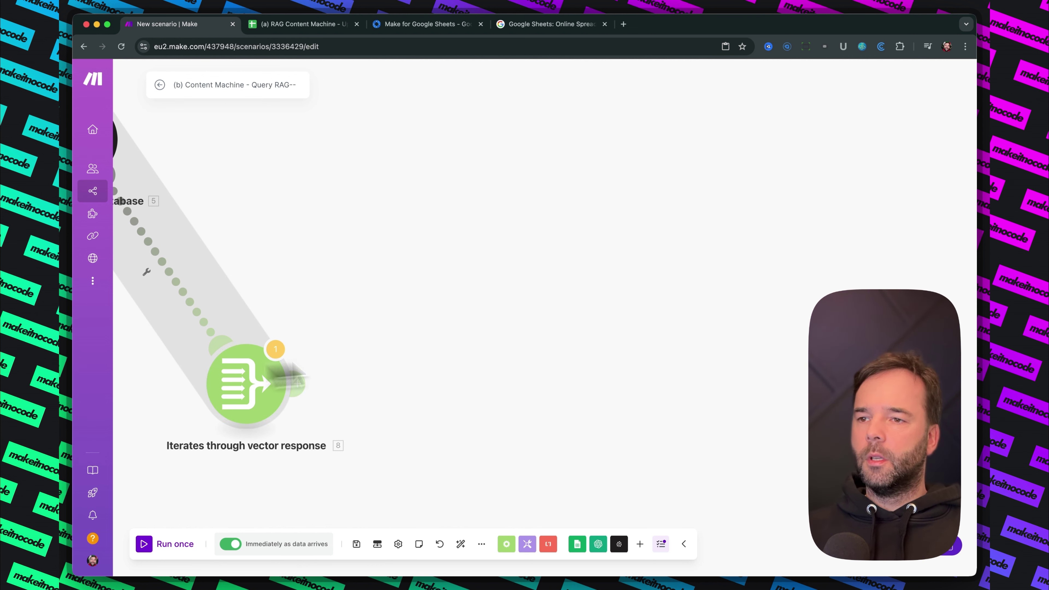
scroll(681, 360, "left", 10)
scroll(720, 366, "left", 4)
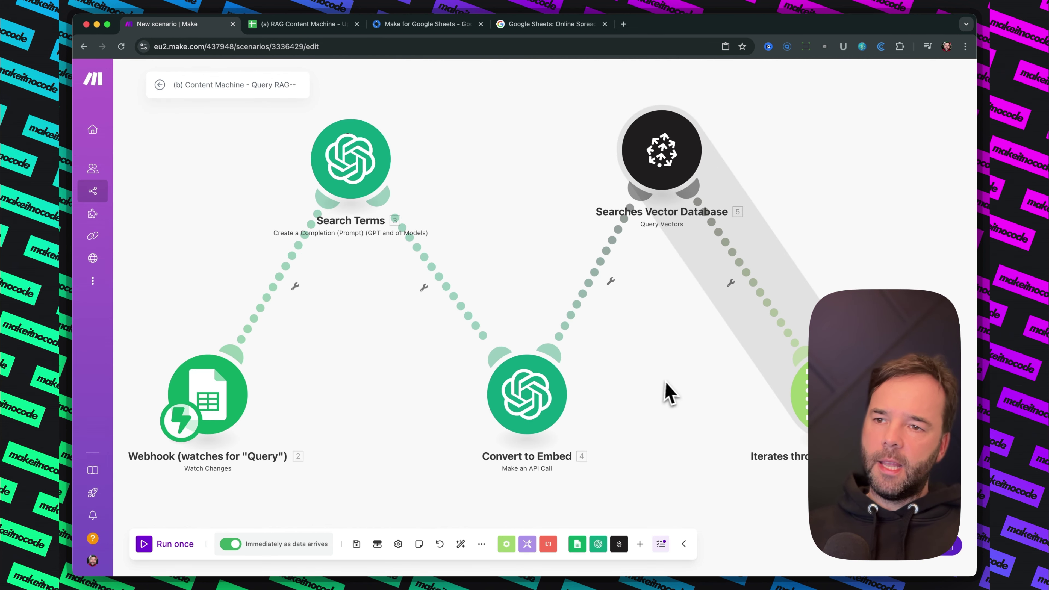
scroll(731, 298, "right", 8)
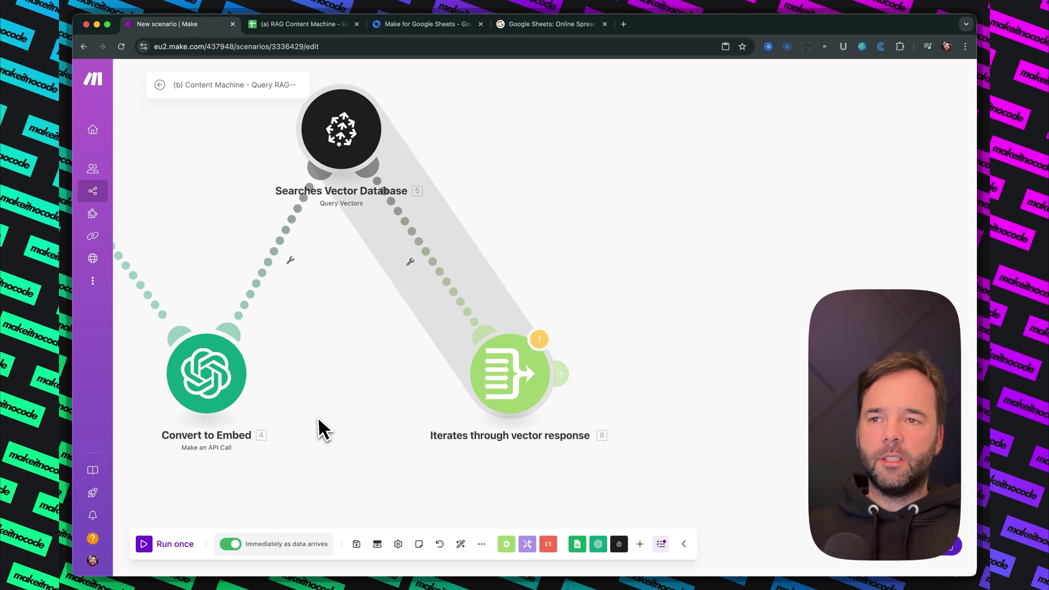
Add a JSON Transform to JSON module after Iterates through vector response and place it above that module on the canvas
scroll(658, 315, "right", 6)
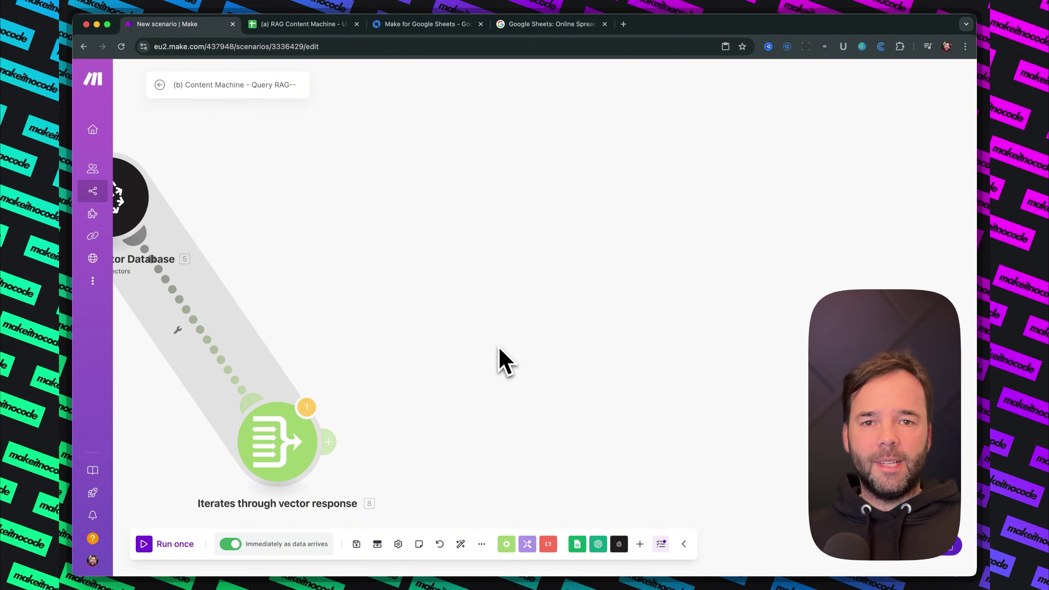
left_click(334, 441)
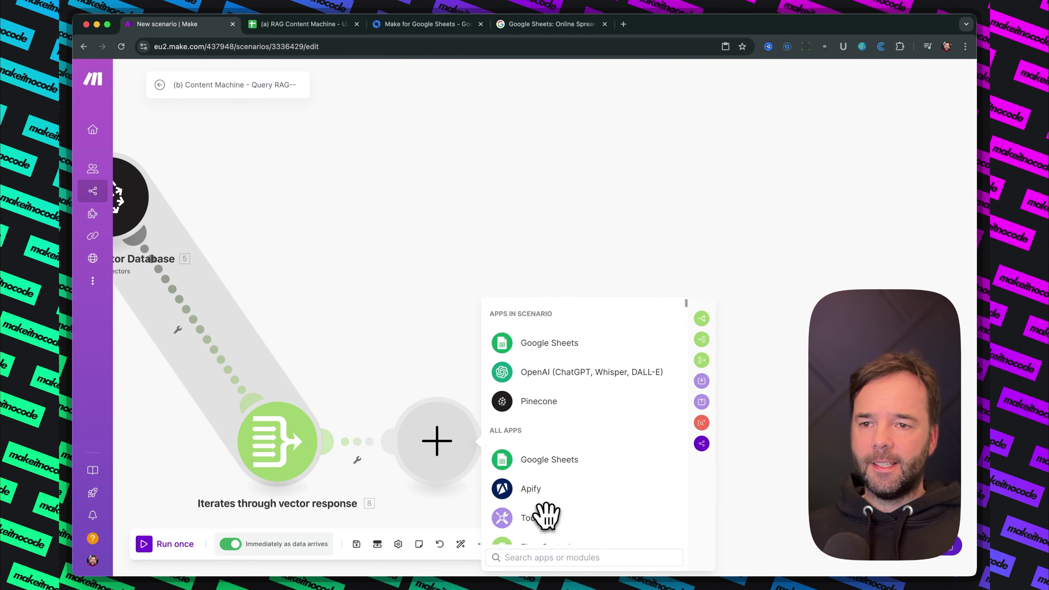
type("json")
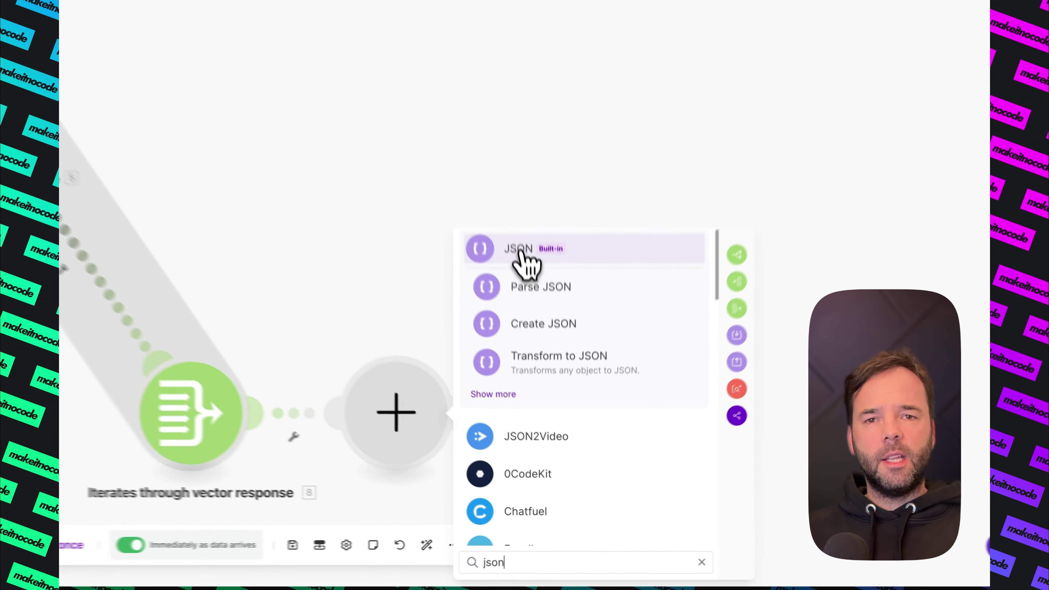
left_click(533, 315)
scroll(537, 482, "down", 1)
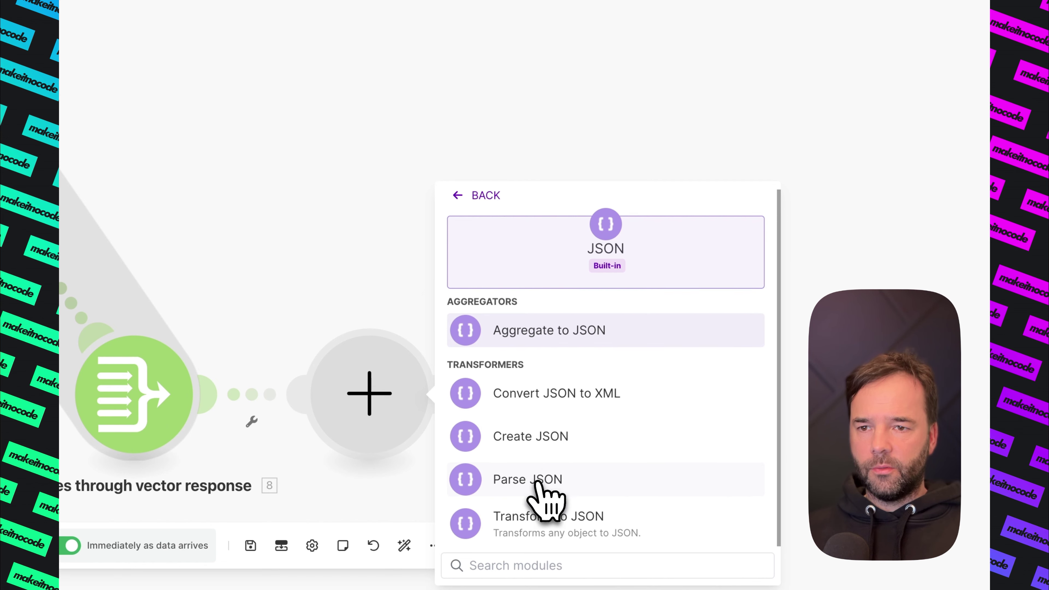
left_click(573, 533)
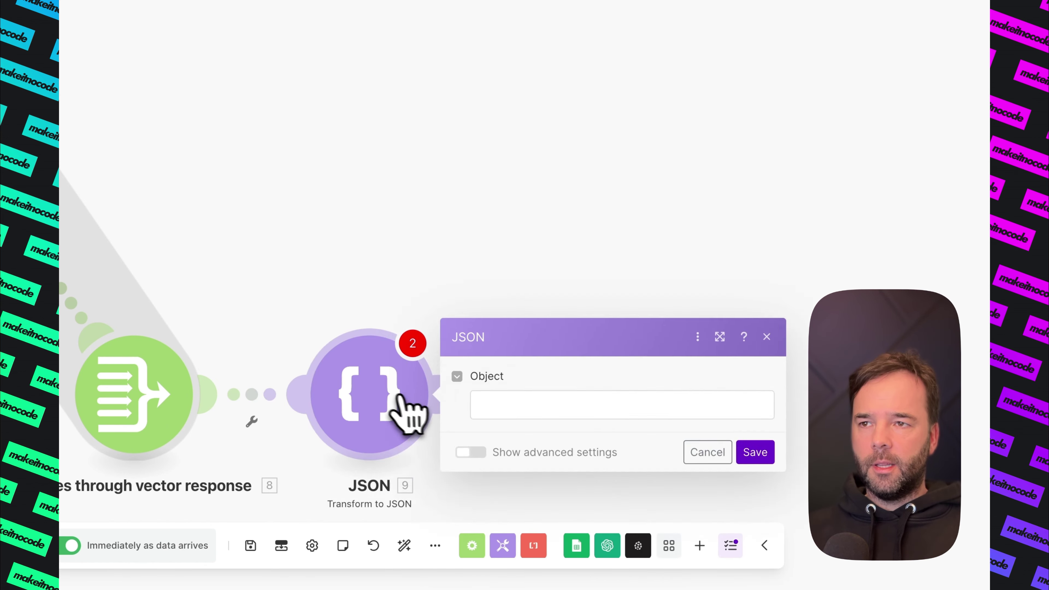
left_click_drag(398, 396, 348, 201)
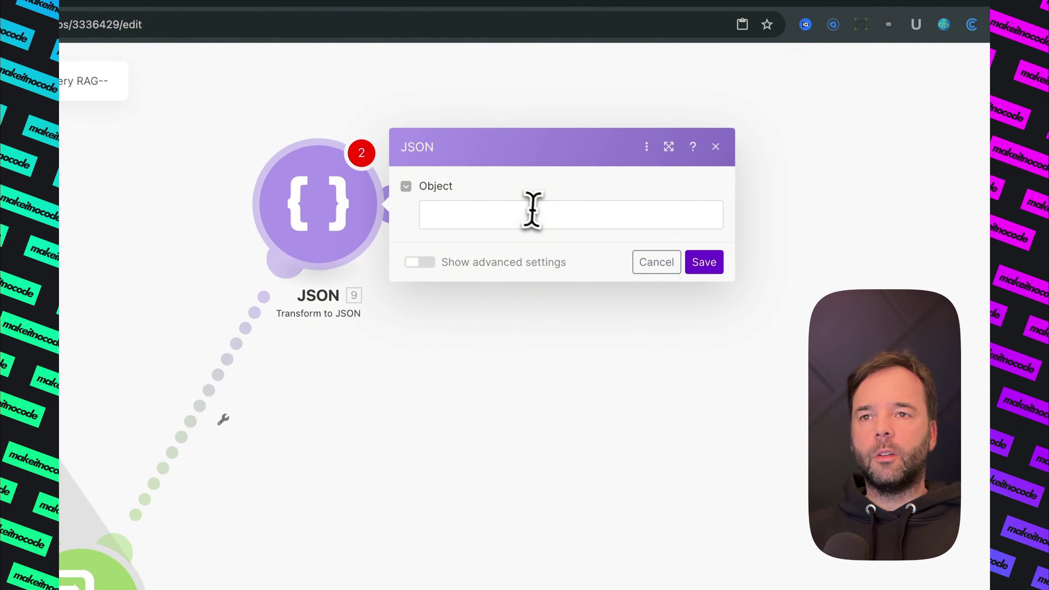
Map the aggregator's Array[] output to the Object of the Transform to JSON module and save it
left_click(531, 214)
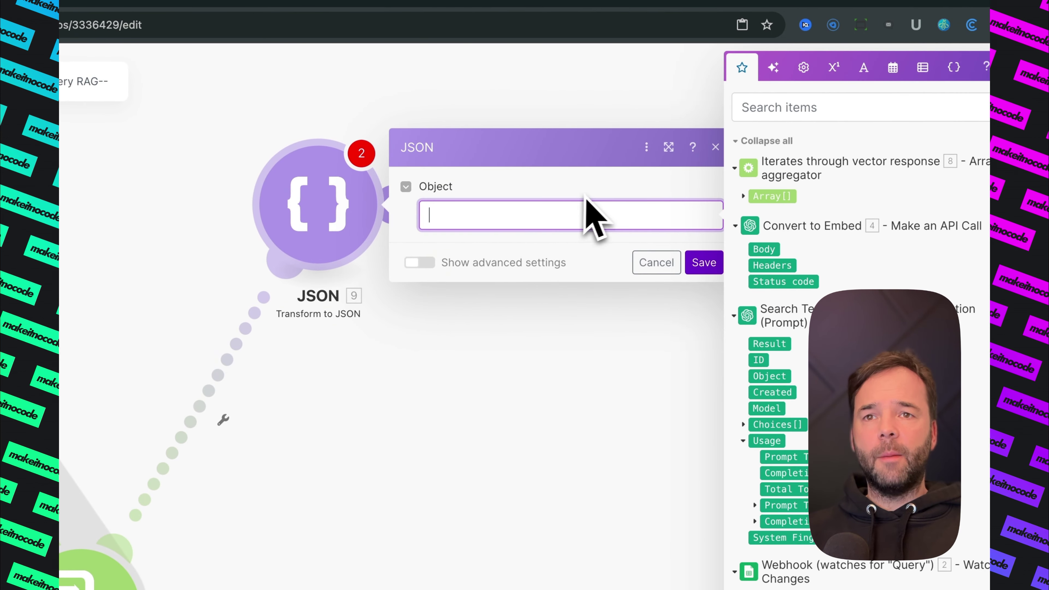
left_click_drag(713, 226, 573, 234)
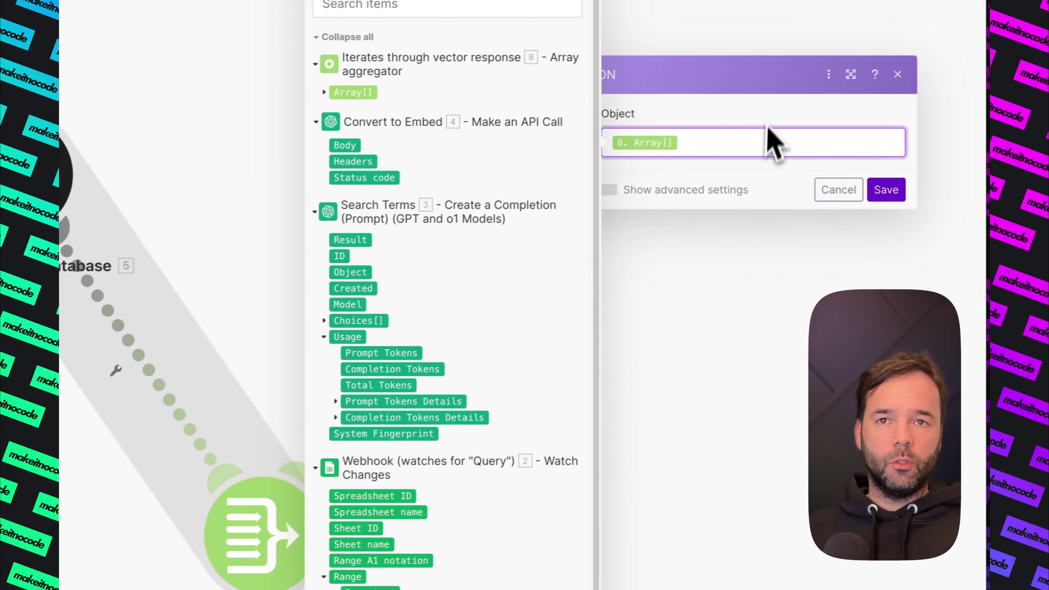
left_click(938, 59)
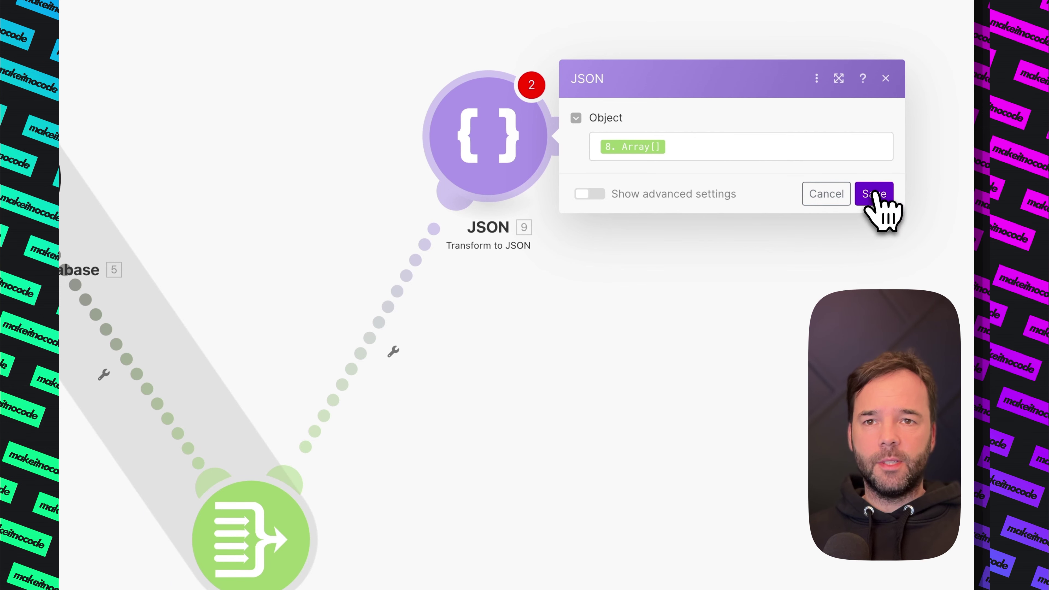
left_click(876, 198)
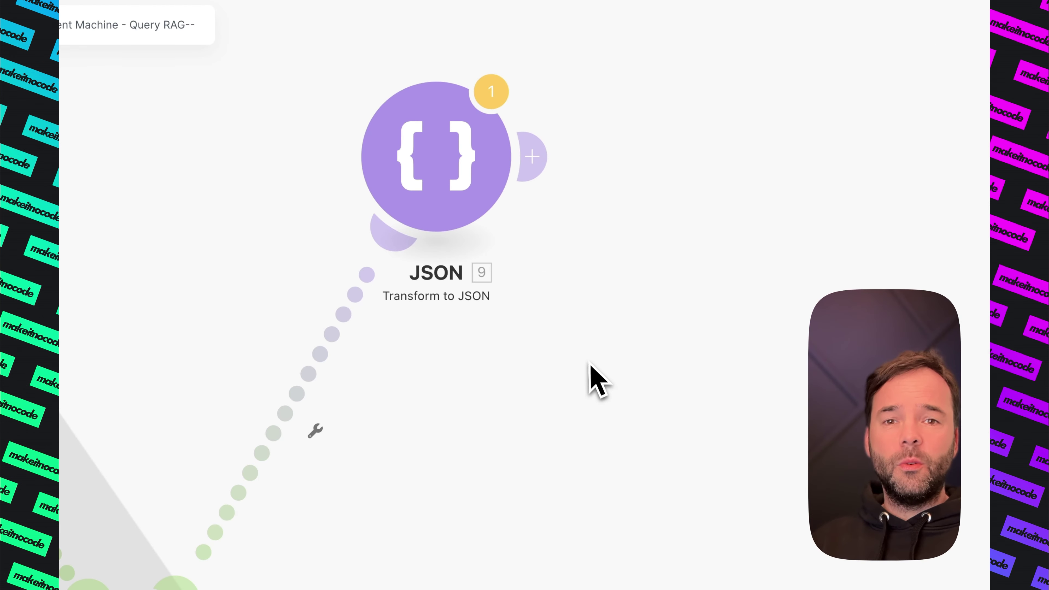
Add an OpenAI Create a Completion (Prompt) module after the JSON module and place it diagonally below it
scroll(579, 329, "right", 3)
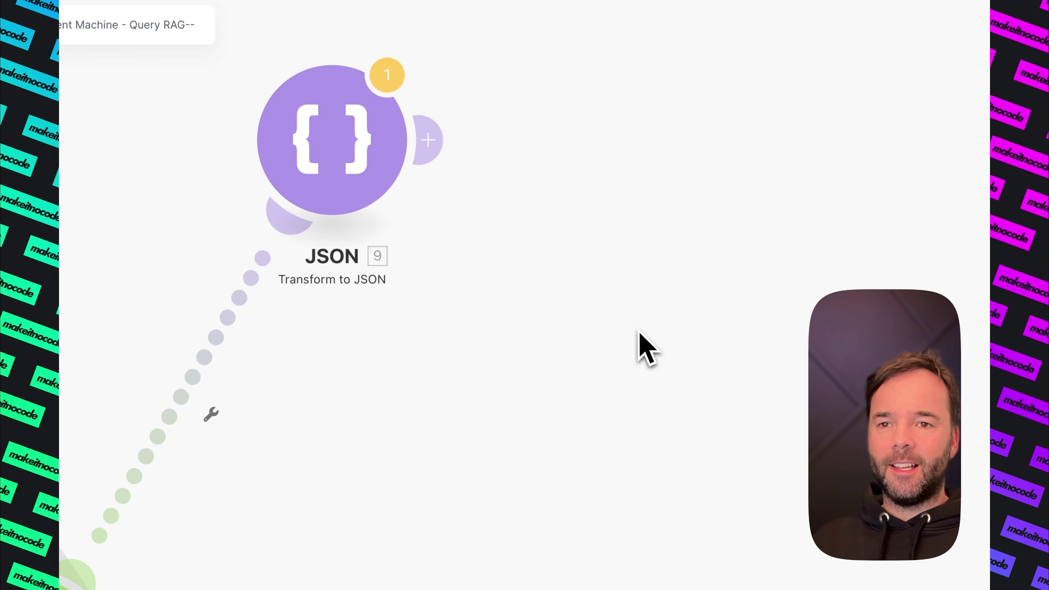
left_click(432, 140)
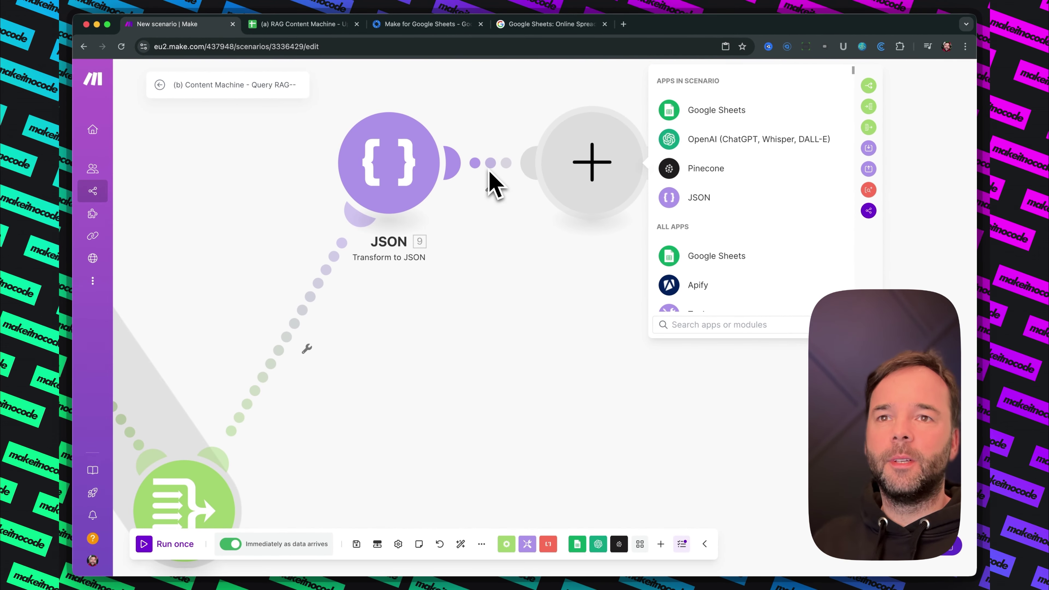
left_click(698, 139)
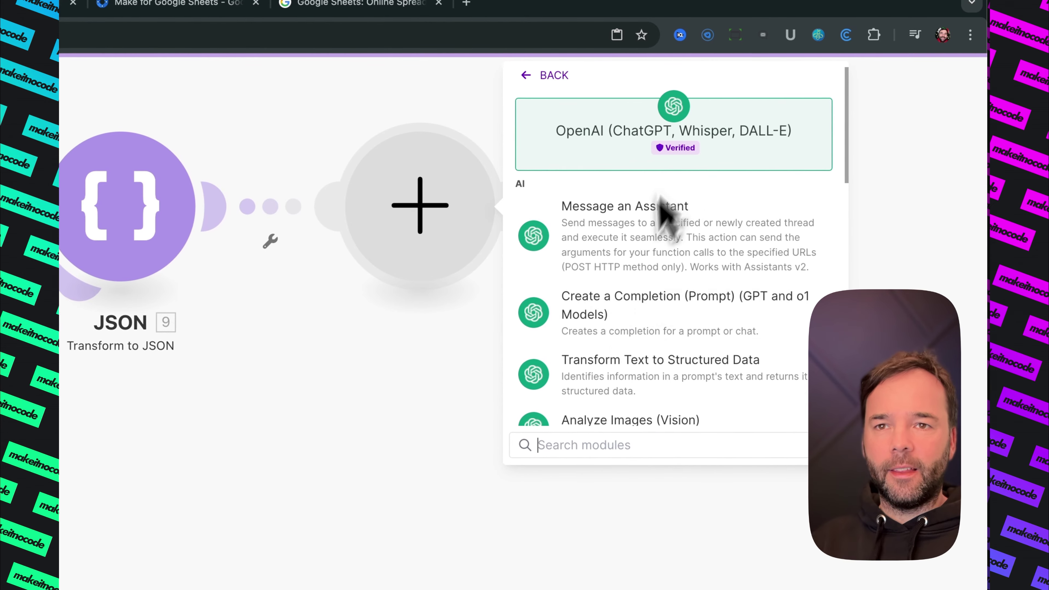
left_click(600, 326)
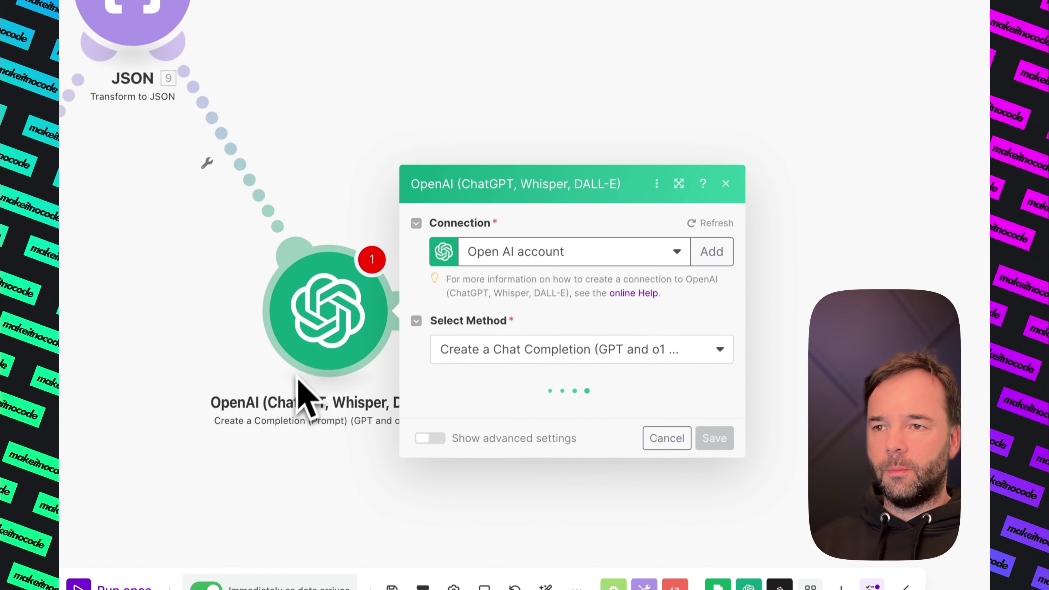
left_click_drag(240, 409, 411, 352)
left_click_drag(481, 270, 491, 316)
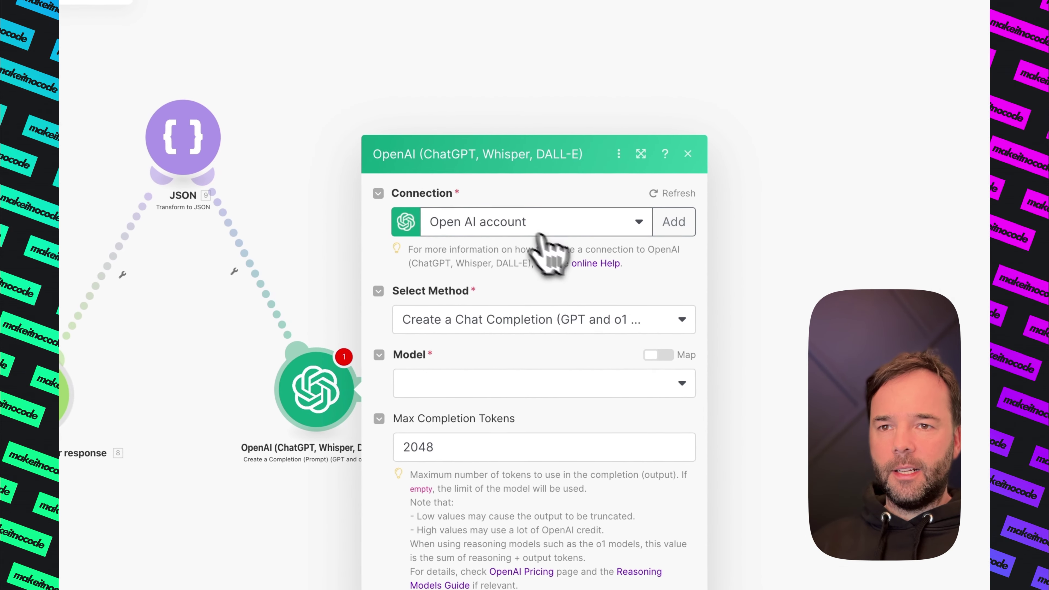
Set the new OpenAI module's model to chatgpt-4o-latest
left_click(609, 327)
left_click(557, 351)
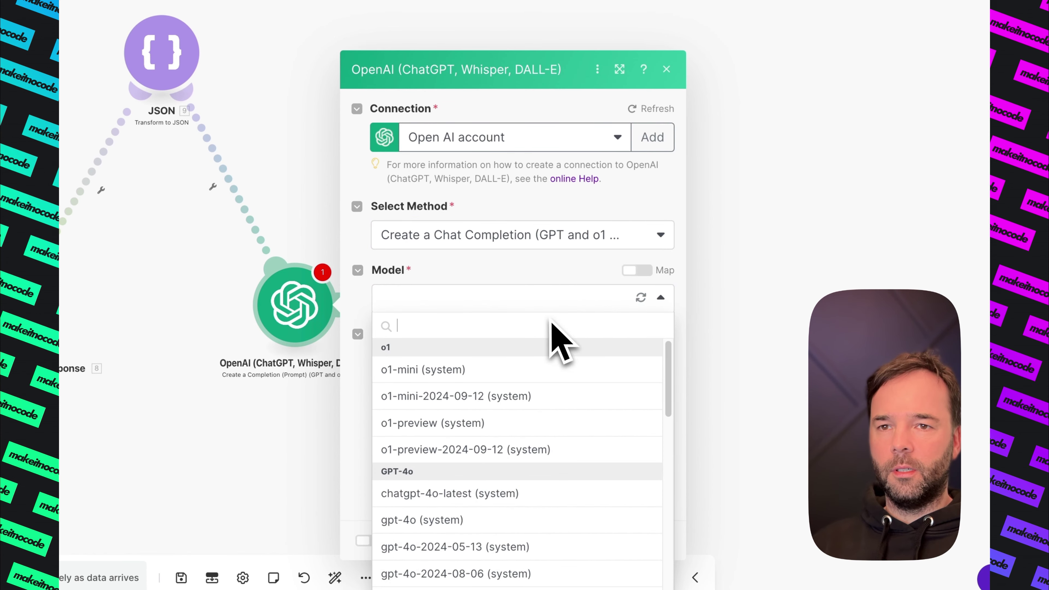
left_click(496, 493)
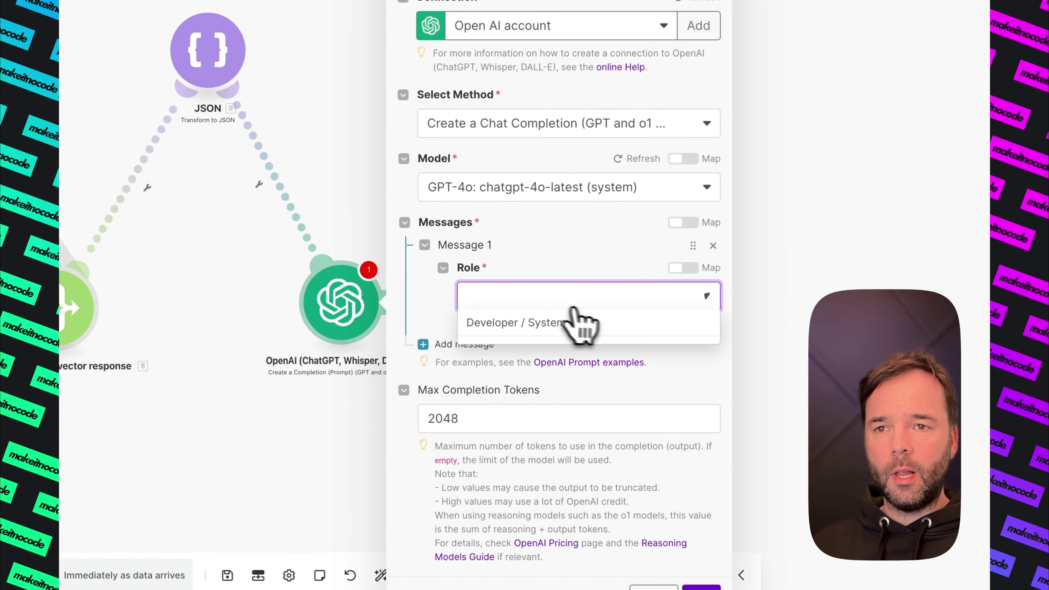
Give Message 1 the Developer / System role and the text "You are a helpful content assistant. You will assist with Copywriting based on the user query and provided knowledge base."
left_click(535, 330)
scroll(553, 392, "down", 3)
left_click(597, 289)
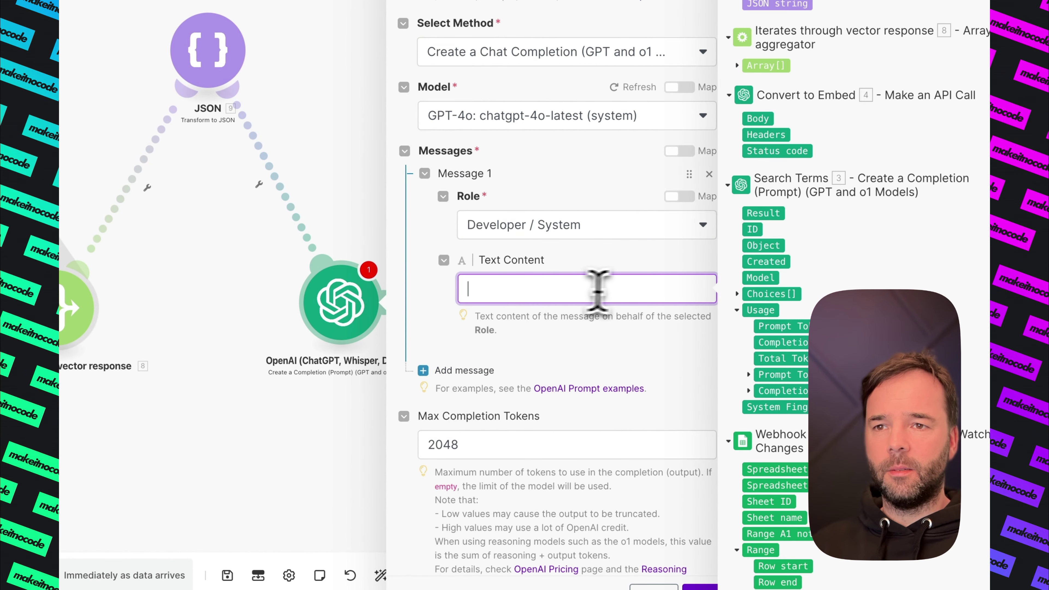
type("You are a helpful content assistant.  You will assist with Copywriting based on the user query and provided knowledge base.")
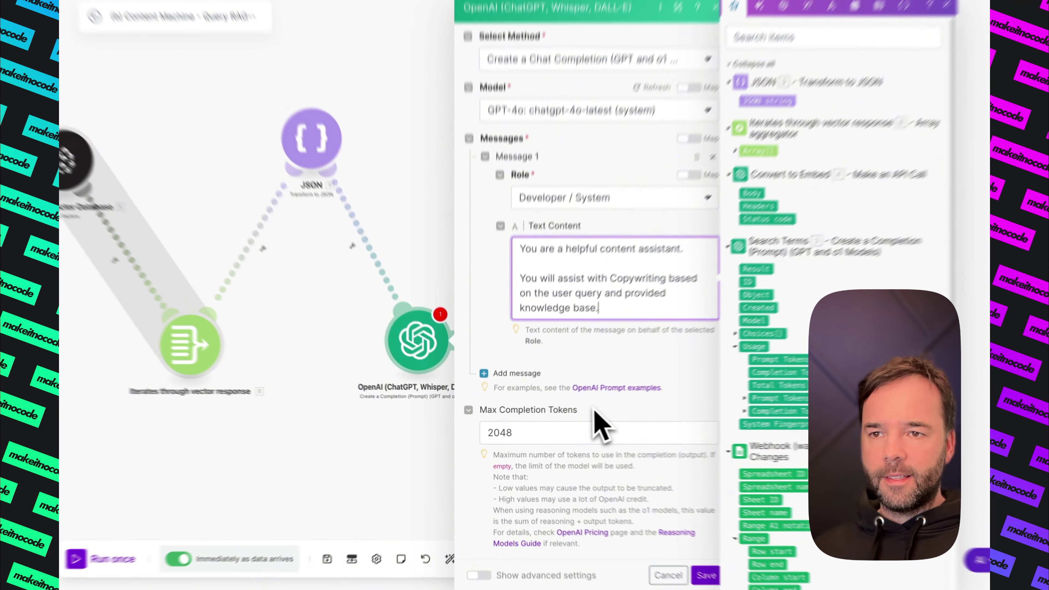
Add a User message containing "Question=" with the webhook's row value A, and check that column against the Query sheet
left_click(444, 417)
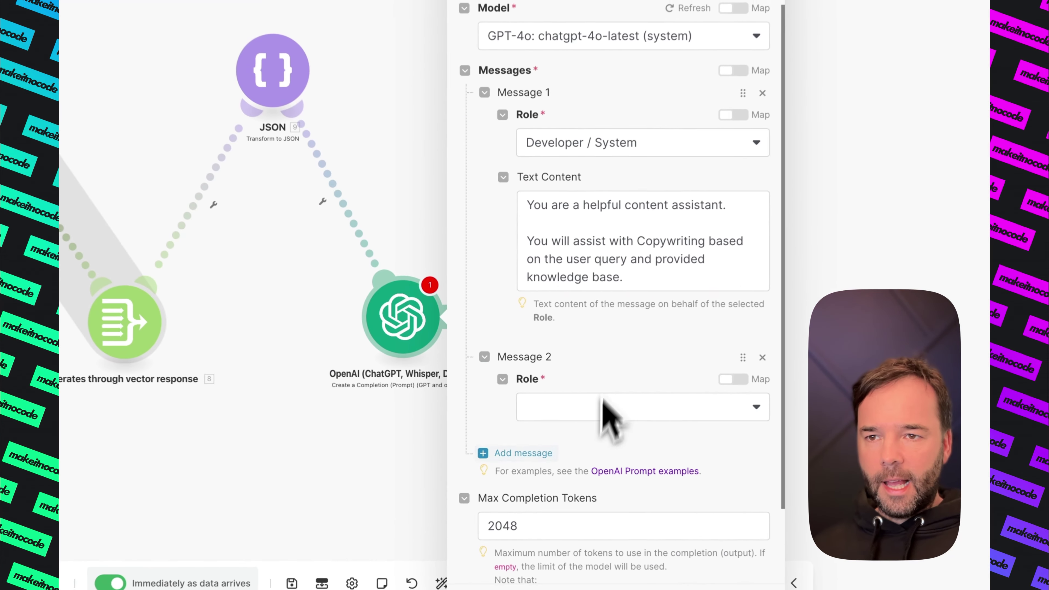
left_click(651, 458)
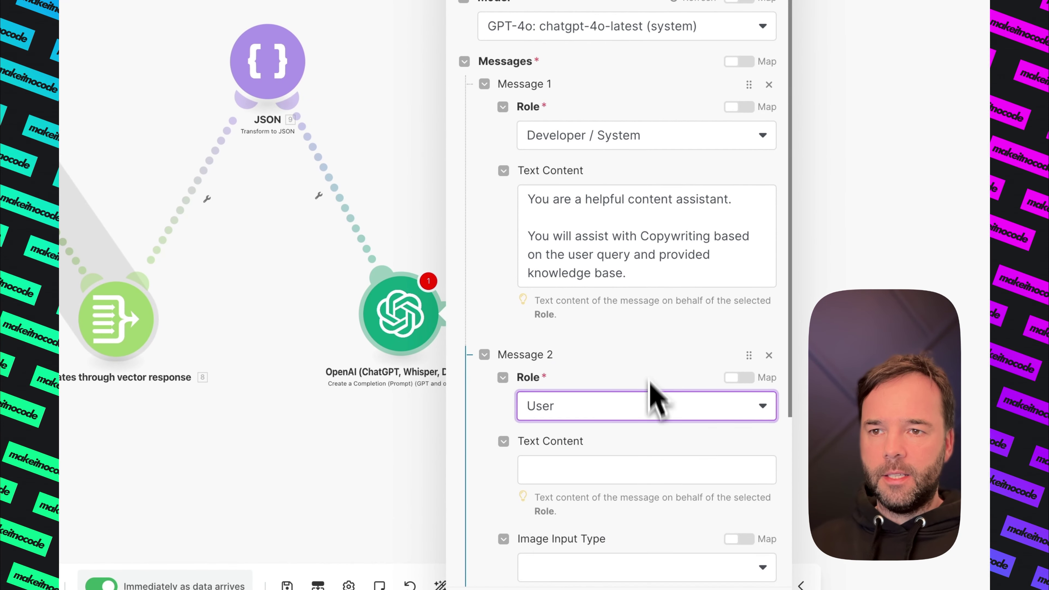
scroll(635, 396, "down", 5)
left_click(576, 210)
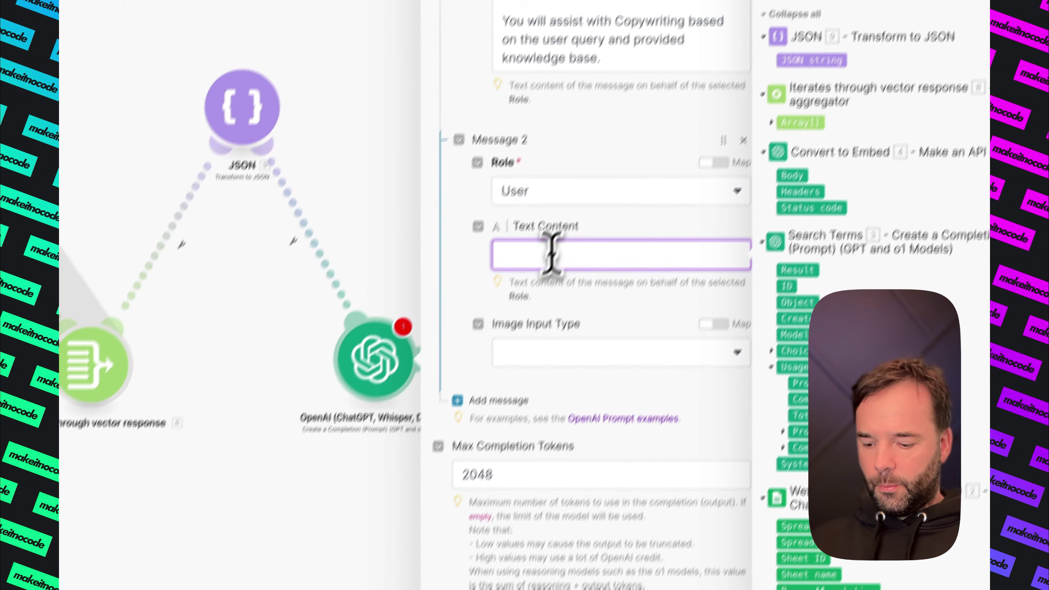
type("Question=")
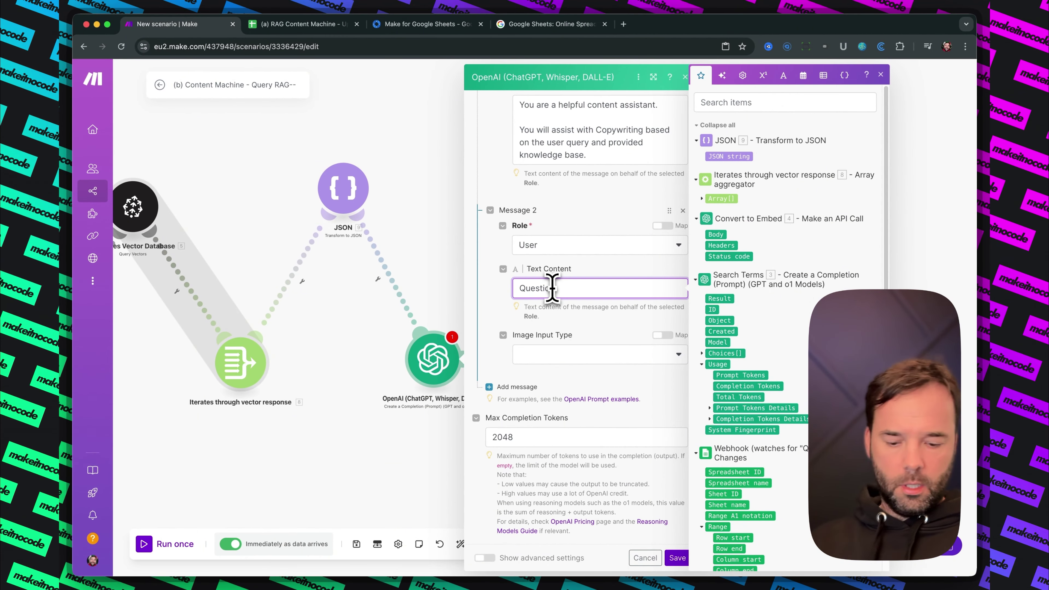
left_click(586, 292)
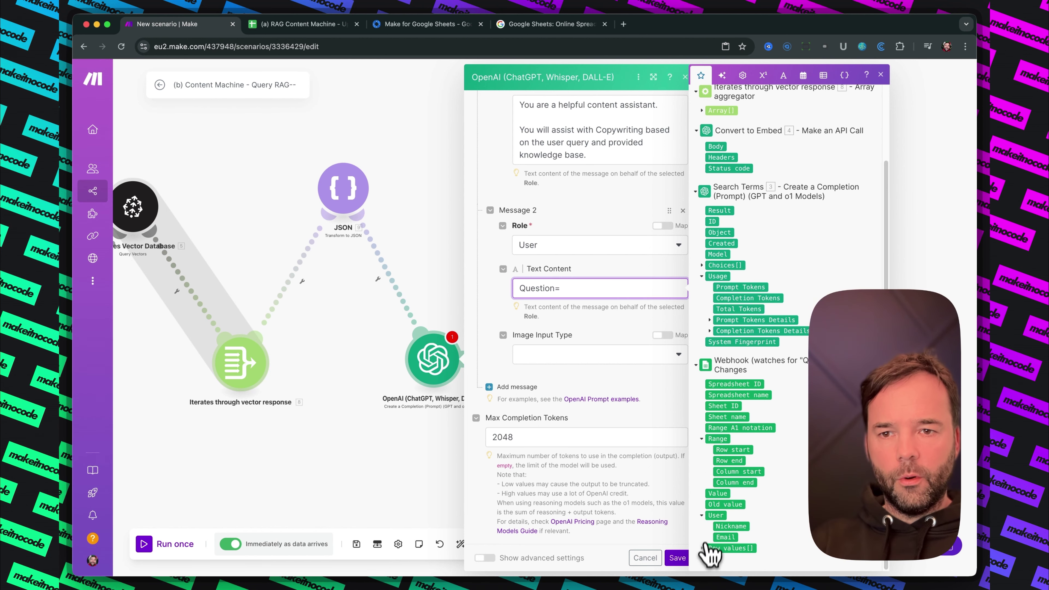
scroll(747, 532, "down", 7)
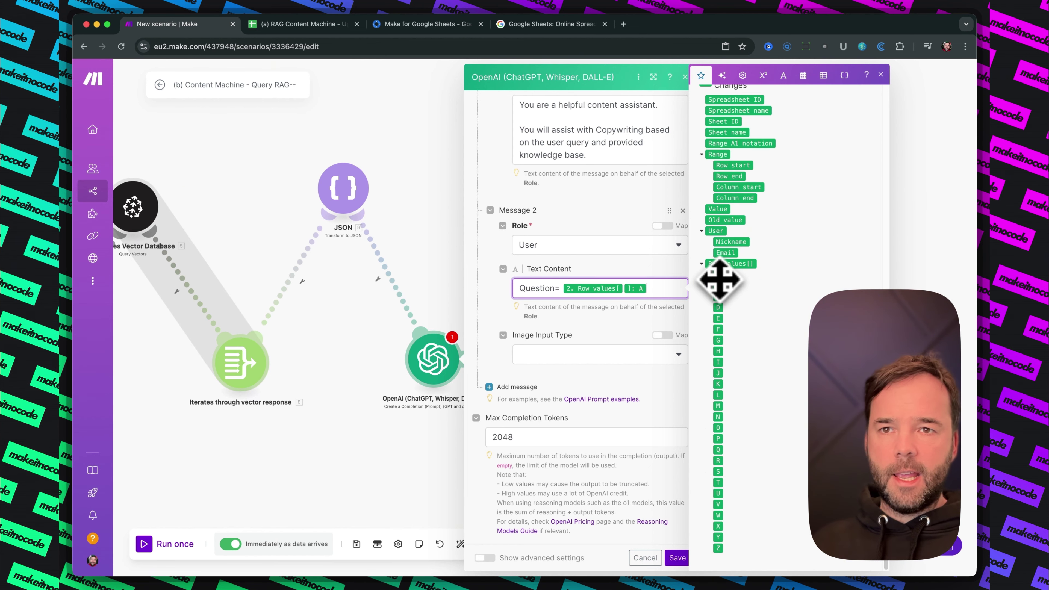
left_click(303, 24)
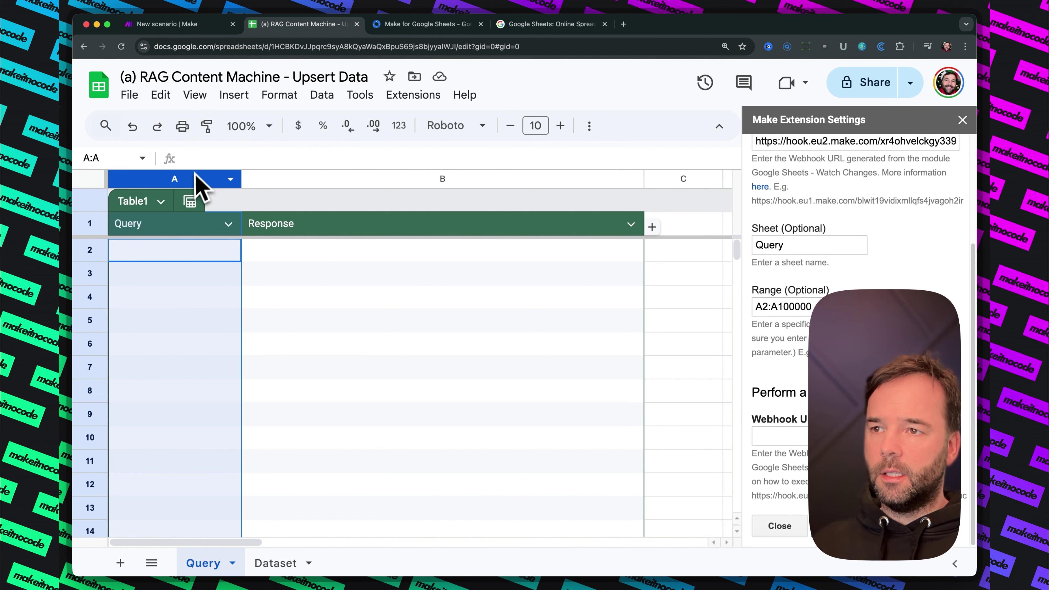
left_click(194, 25)
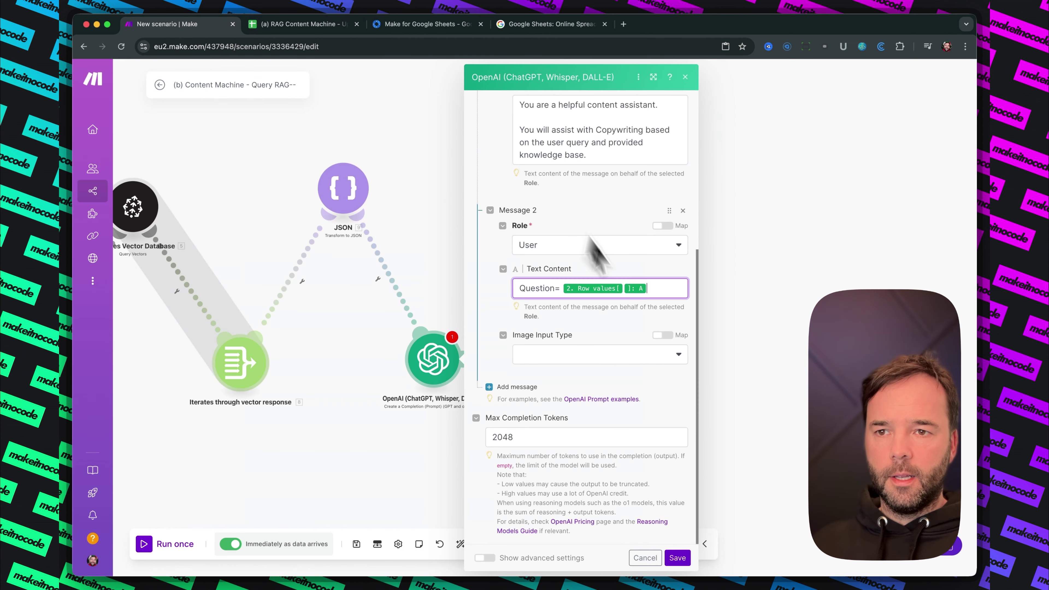
Extend the User message with a "-" line and "Knowledge base =" plus the JSON string, space out both equals signs, and save the module
left_click(576, 356)
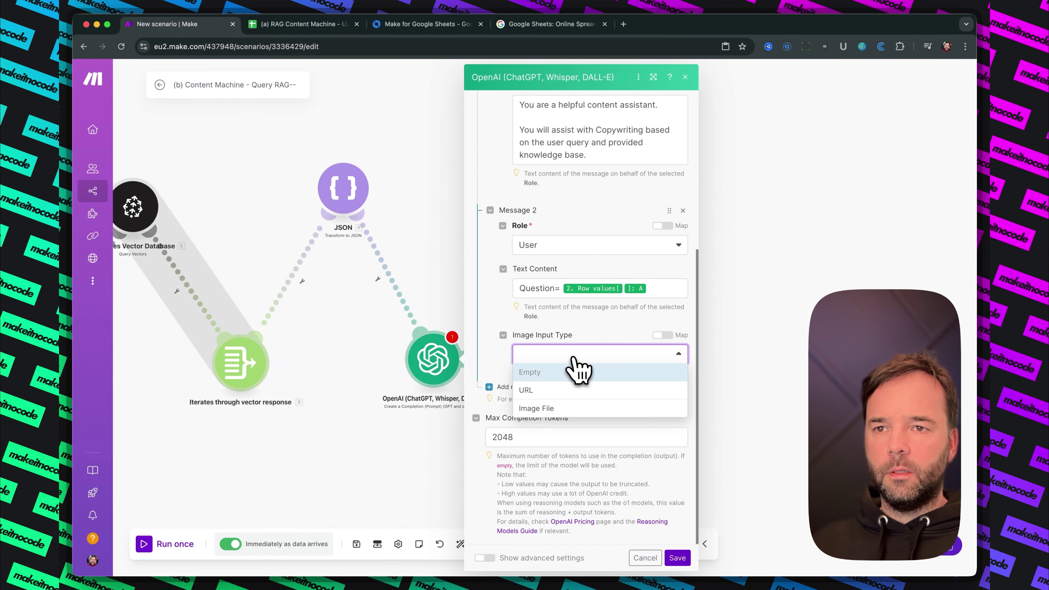
left_click(660, 289)
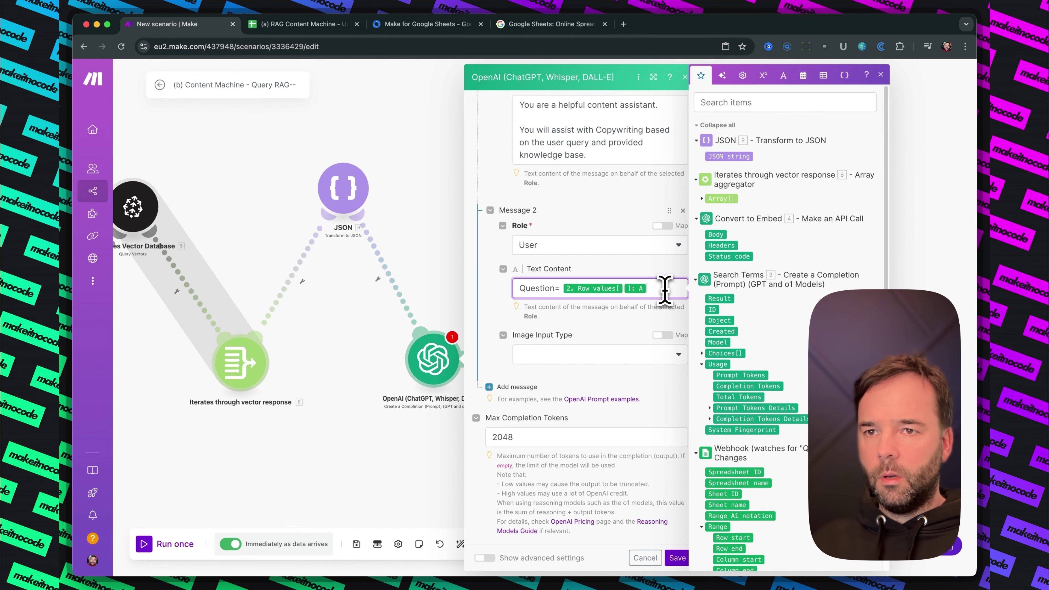
key("Return")
type("-")
key("Return")
type("Knowledge base=")
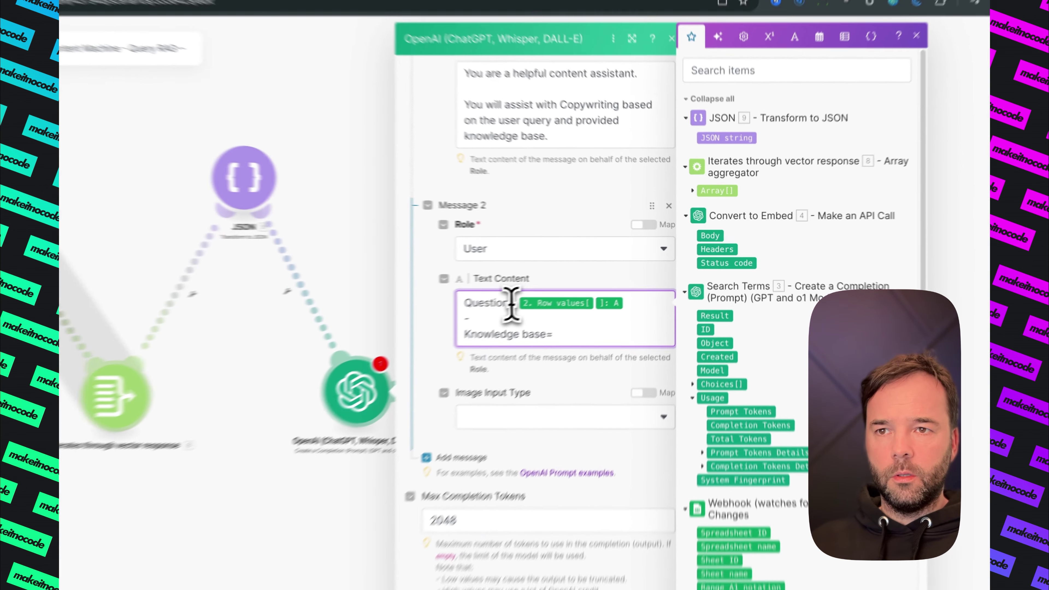
left_click(555, 289)
left_click(585, 315)
left_click(597, 316)
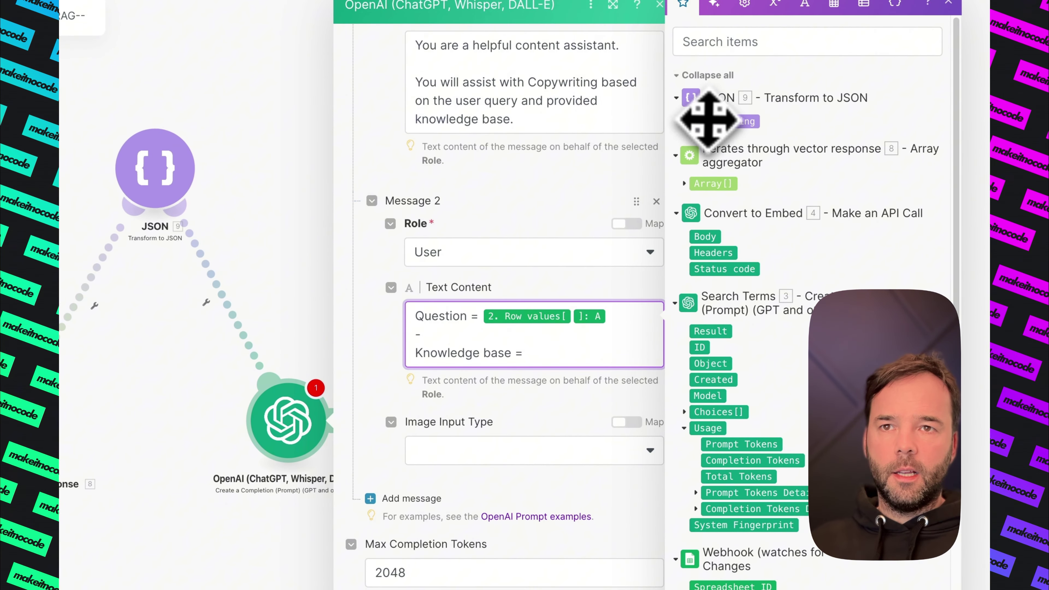
left_click_drag(707, 120, 644, 359)
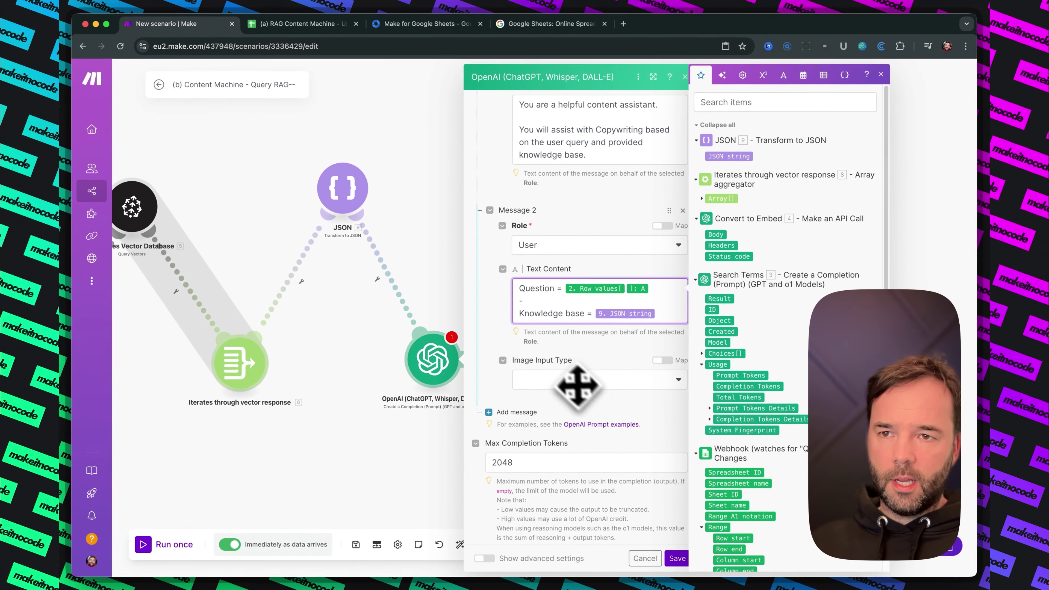
scroll(575, 377, "down", 2)
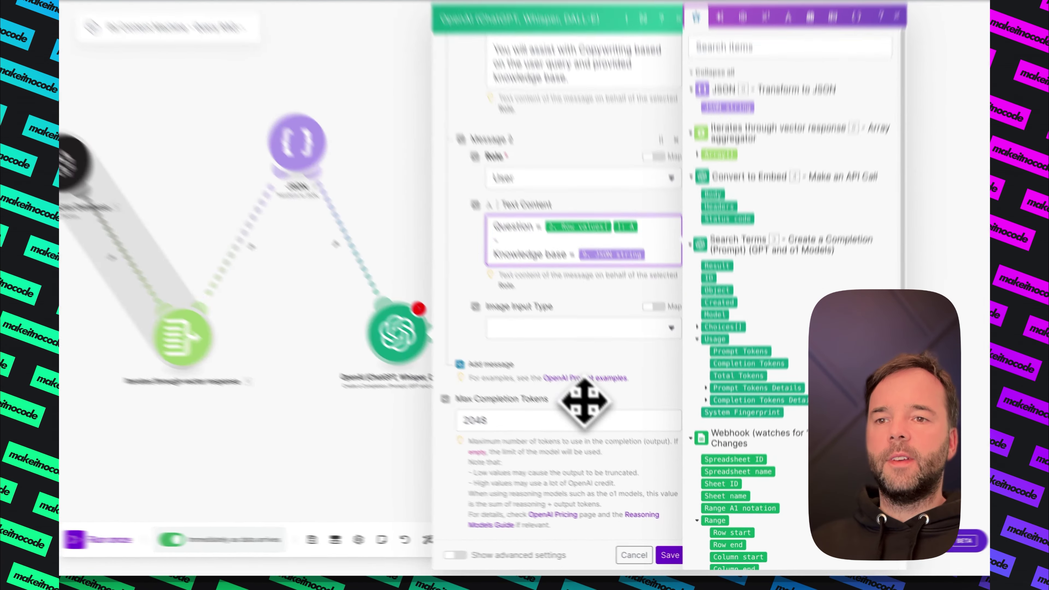
left_click(604, 451)
left_click(647, 546)
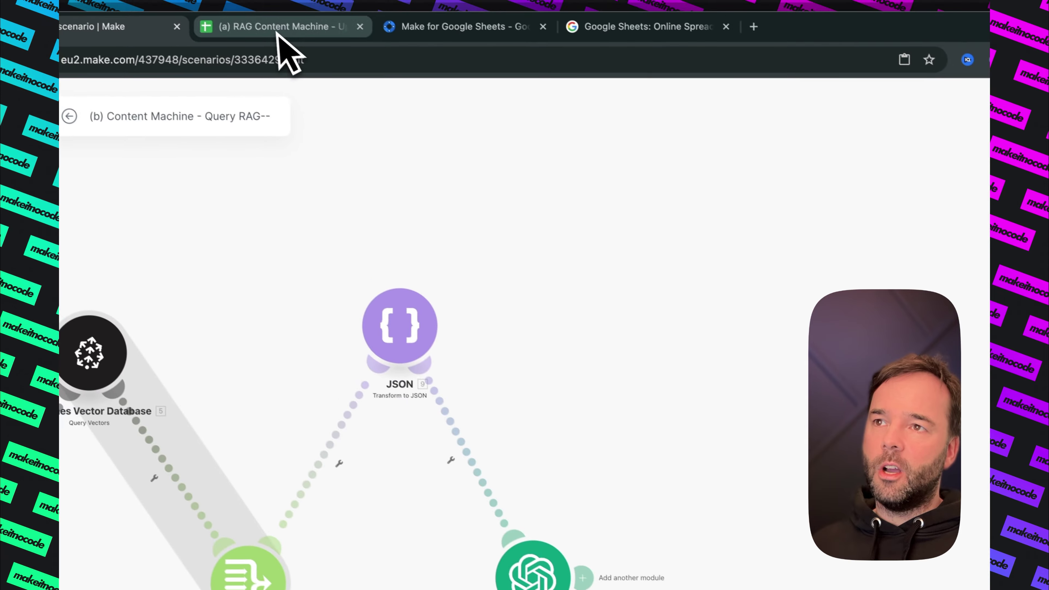
Check the Query sheet's empty Response column, then add a Google Sheets Update a Row module after the last OpenAI module and place it above
left_click(276, 31)
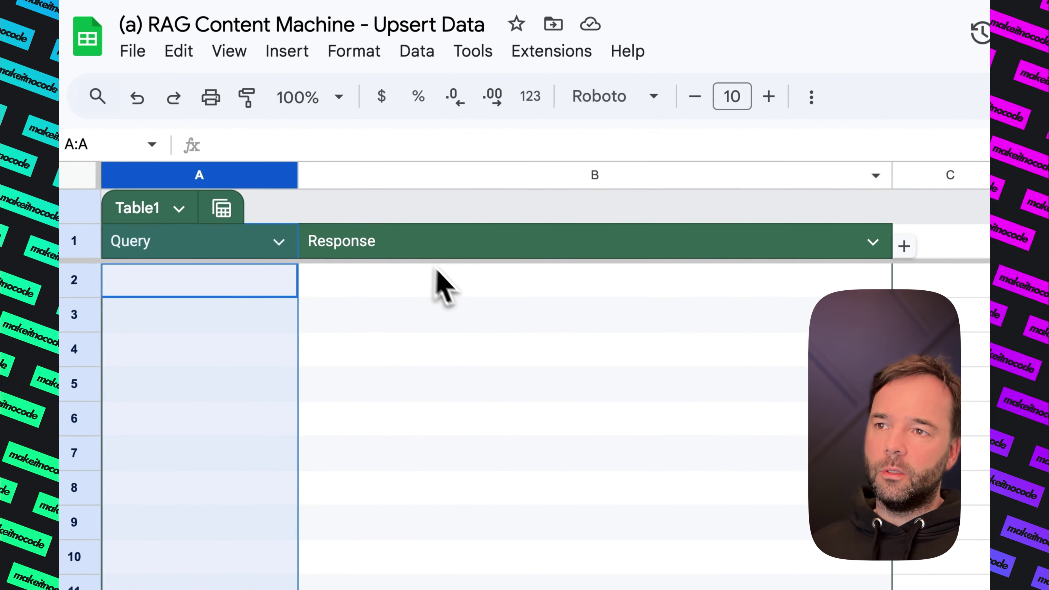
left_click(438, 273)
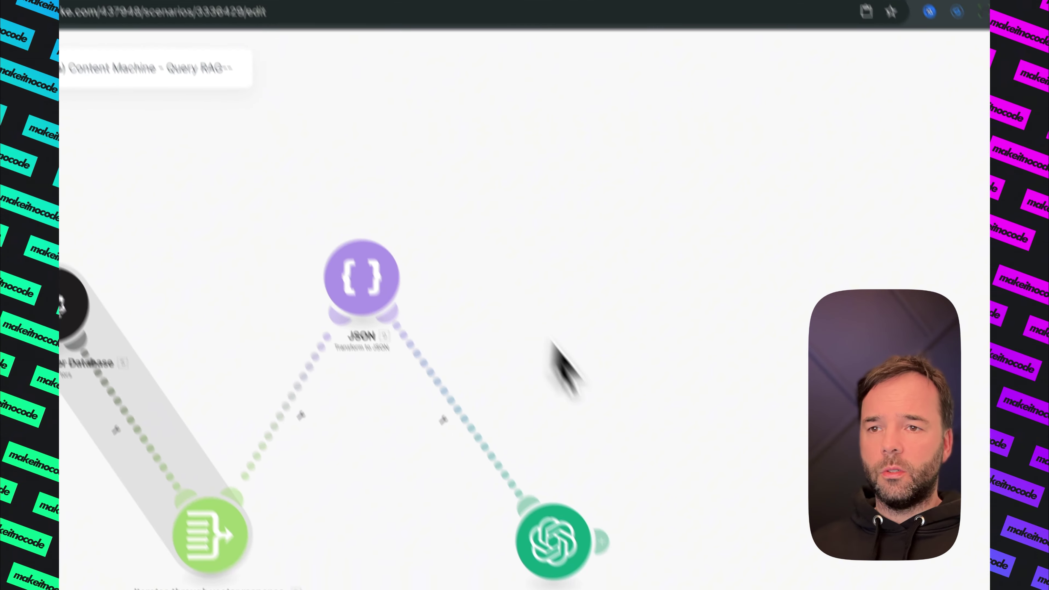
left_click(331, 22)
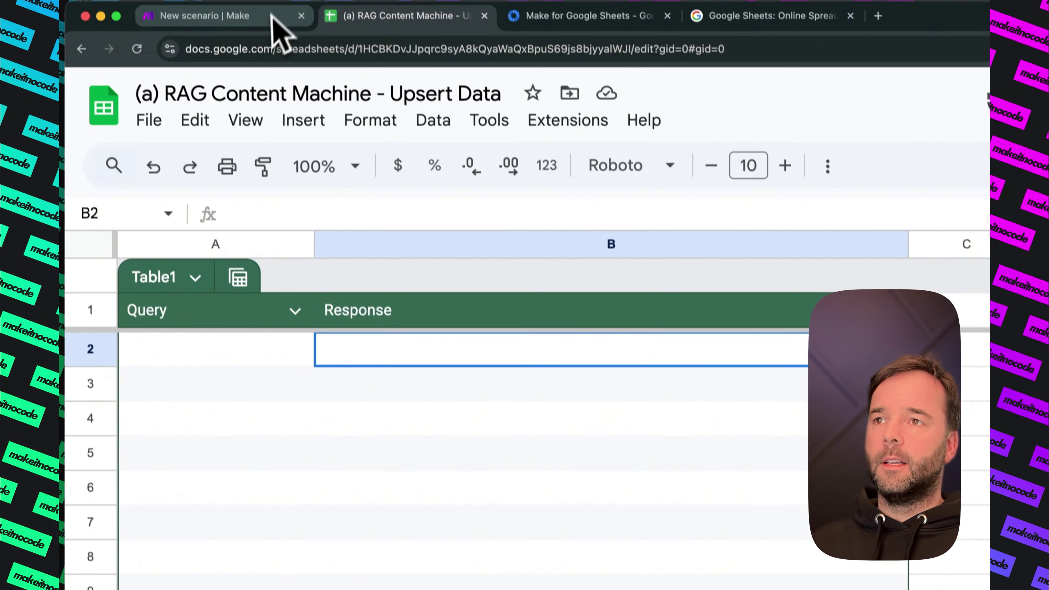
left_click(276, 28)
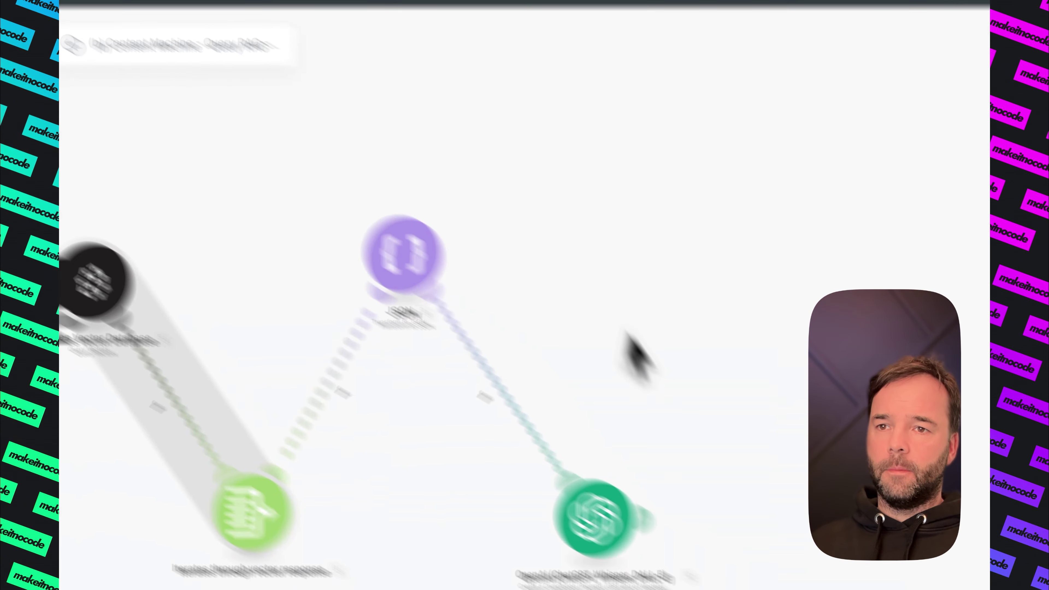
left_click(462, 411)
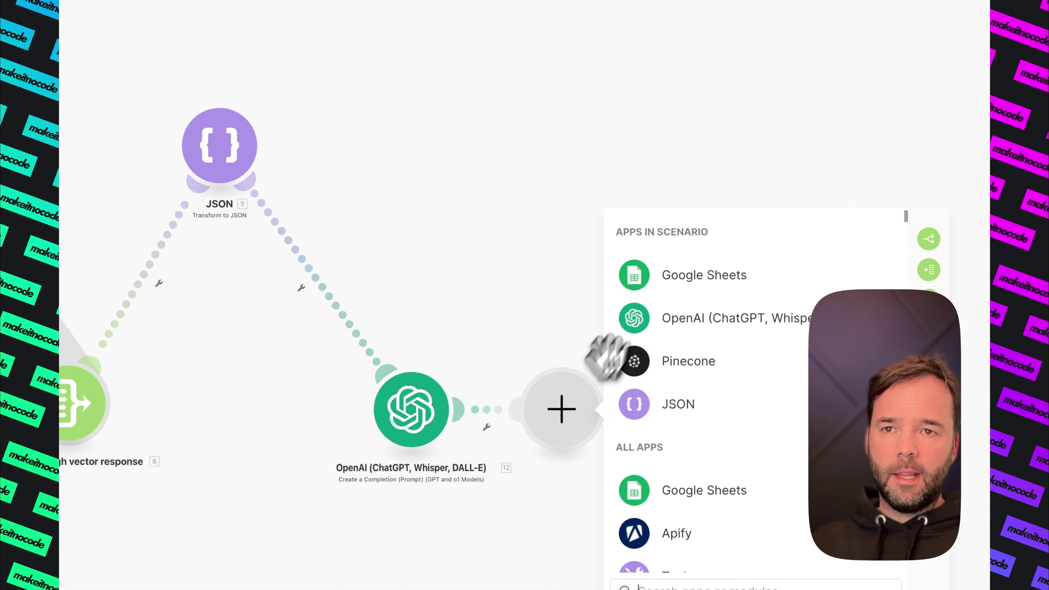
type("shee")
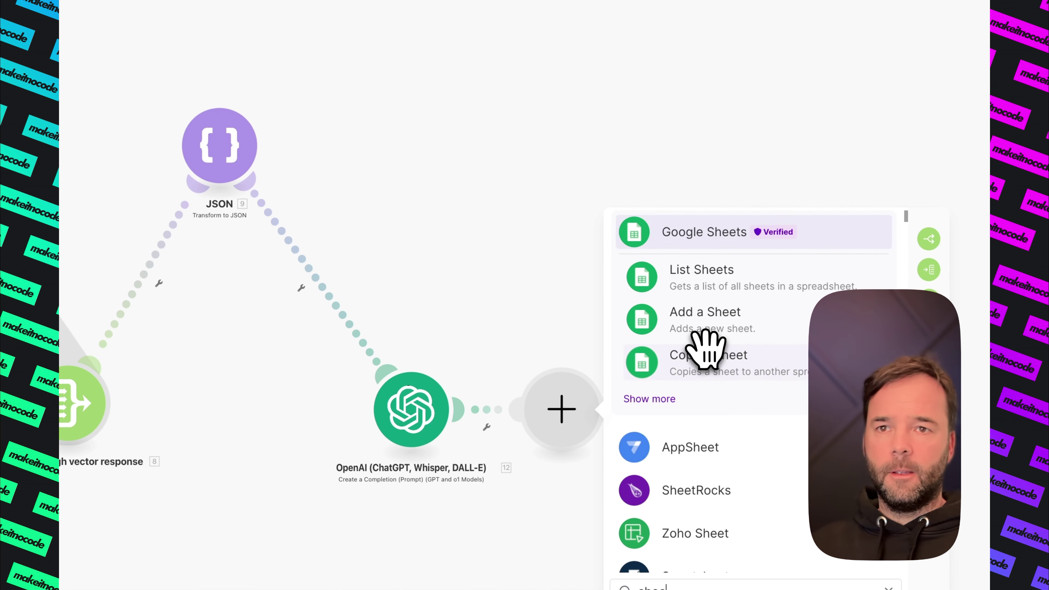
left_click(673, 233)
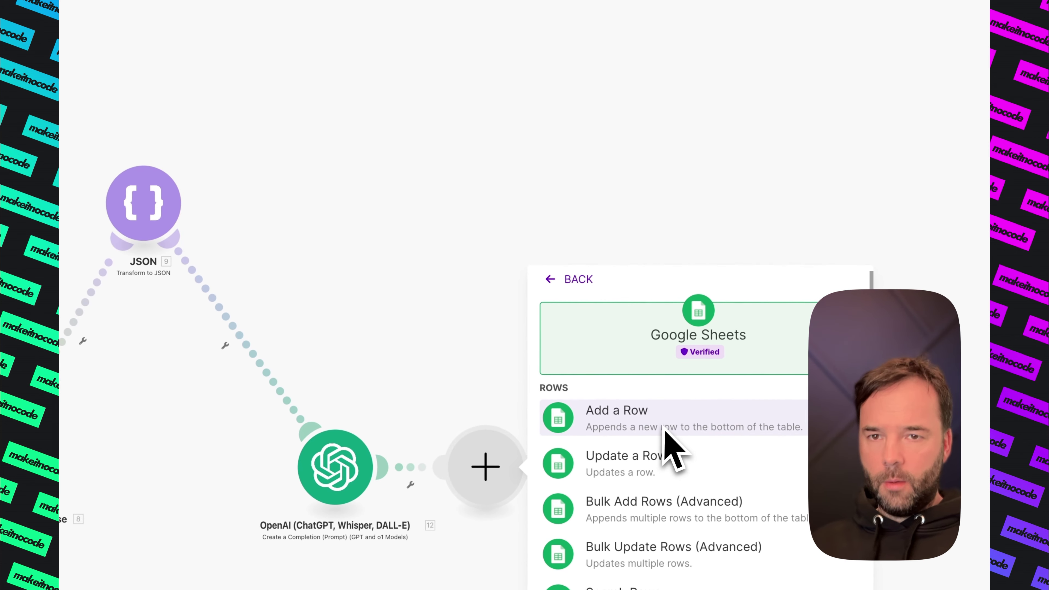
left_click(660, 459)
left_click_drag(494, 462, 491, 199)
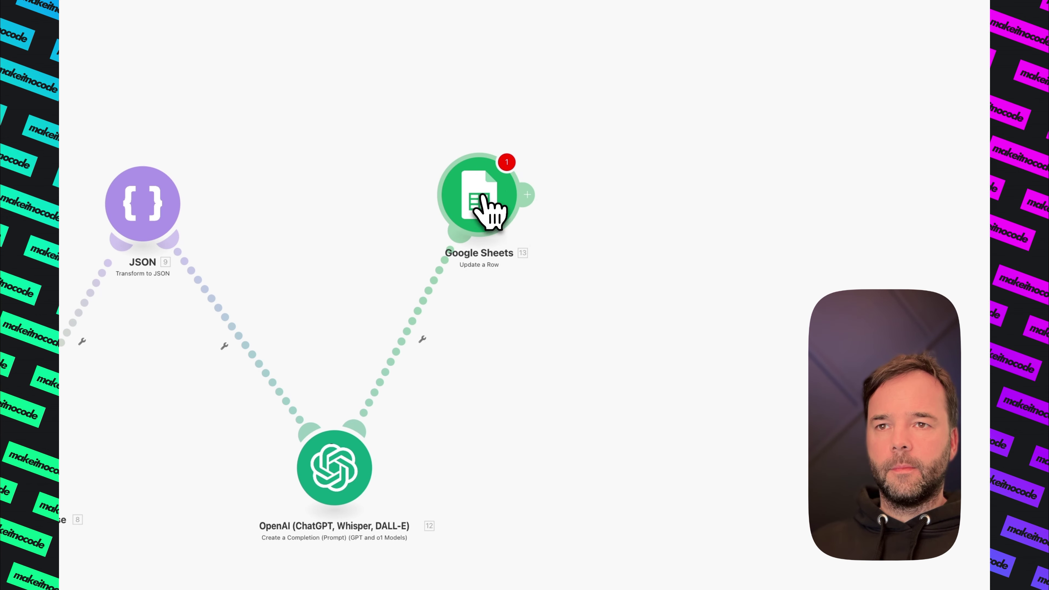
Point the Update a Row module at the Query sheet and map its row number to the webhook's Range: Row start
left_click(490, 208)
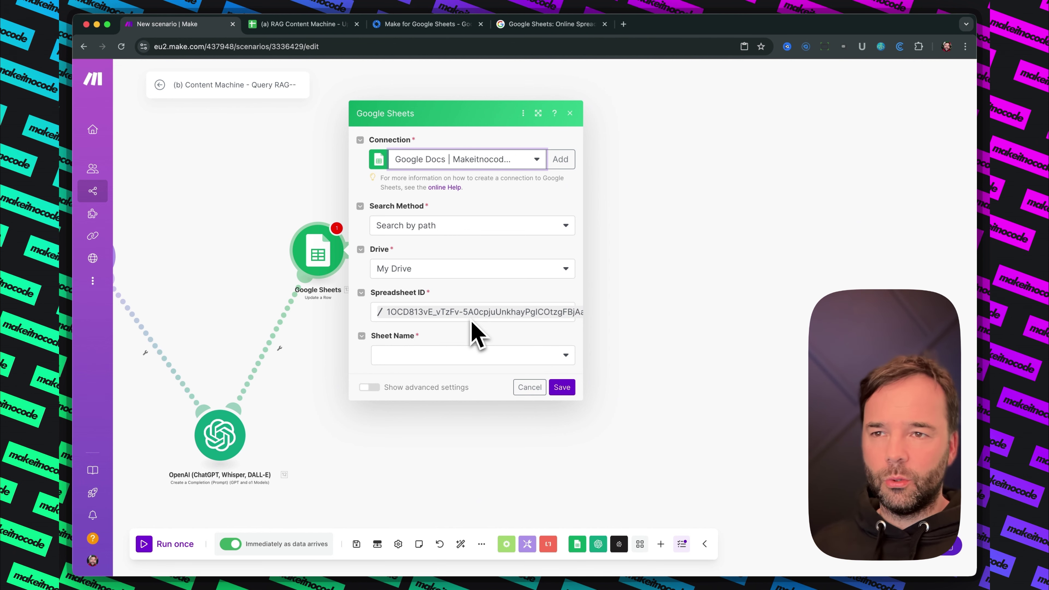
left_click(461, 356)
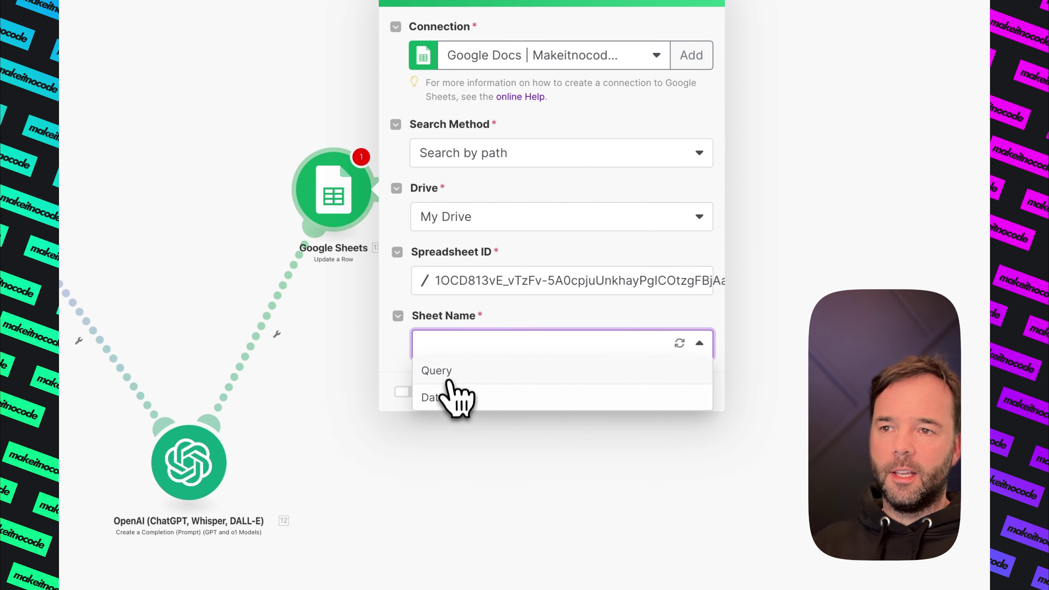
left_click(449, 379)
left_click(458, 351)
scroll(650, 433, "down", 5)
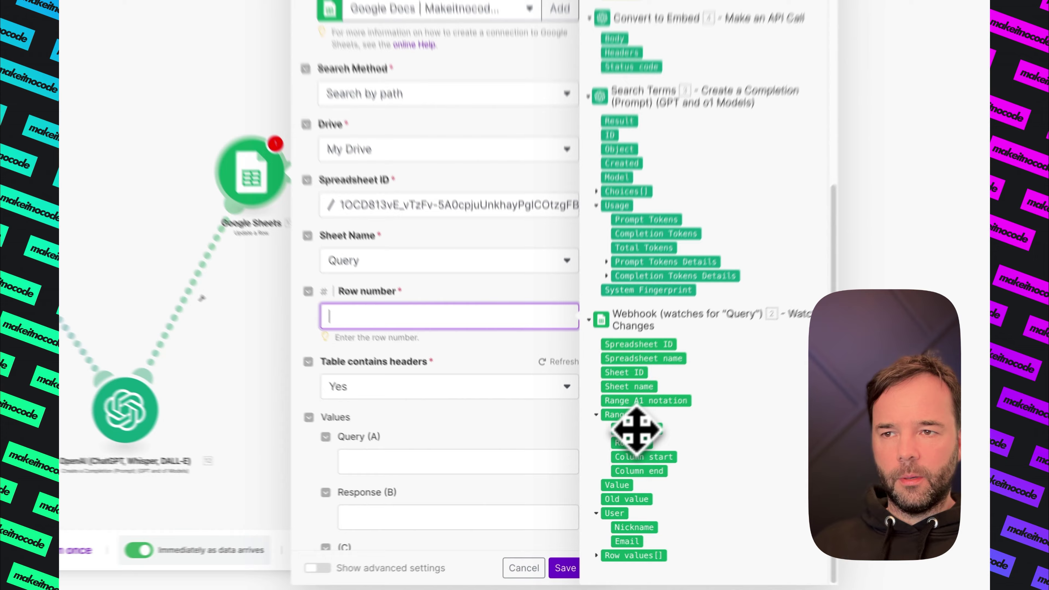
left_click(617, 450)
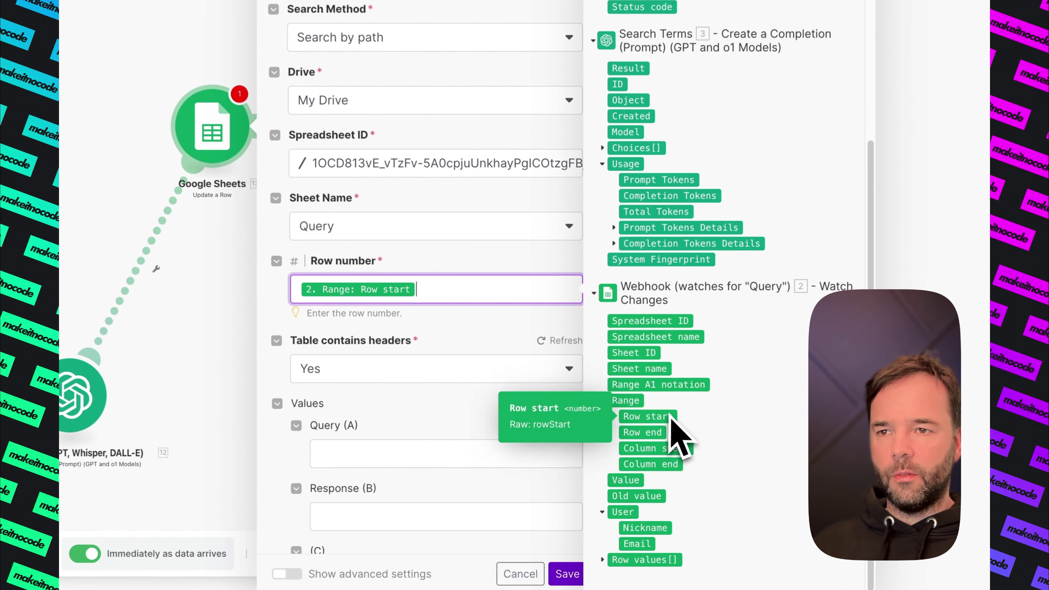
left_click(479, 386)
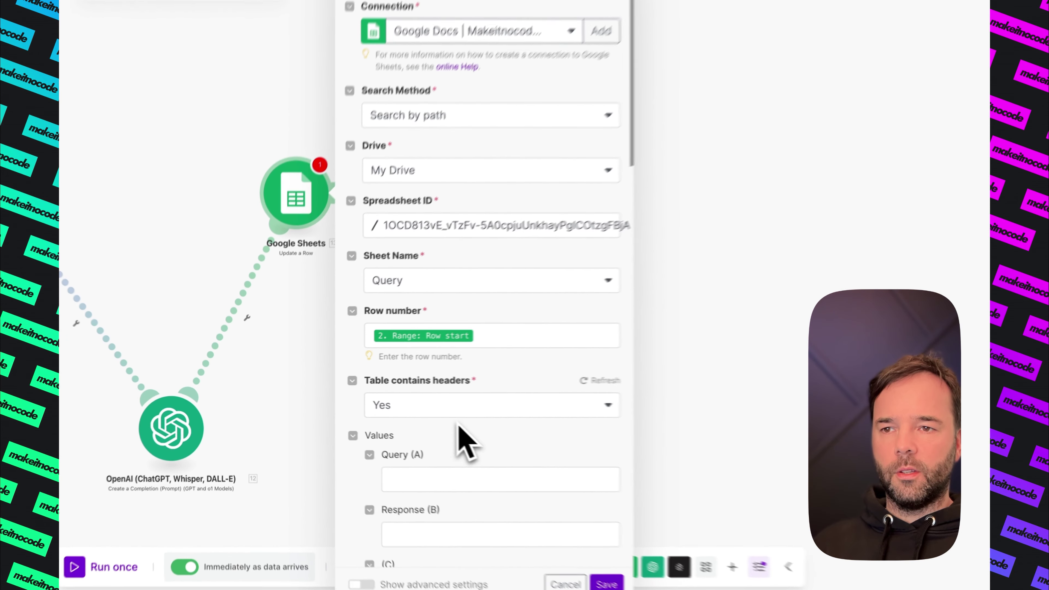
Map Response (B) to the Result of the last OpenAI module and save the Update a Row module
scroll(438, 371, "down", 3)
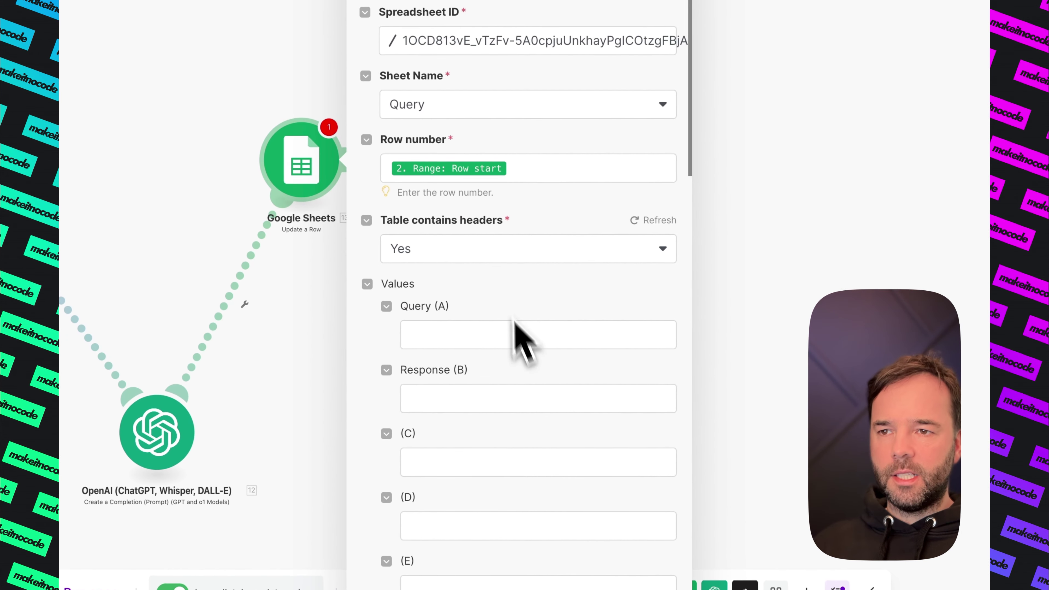
left_click(470, 392)
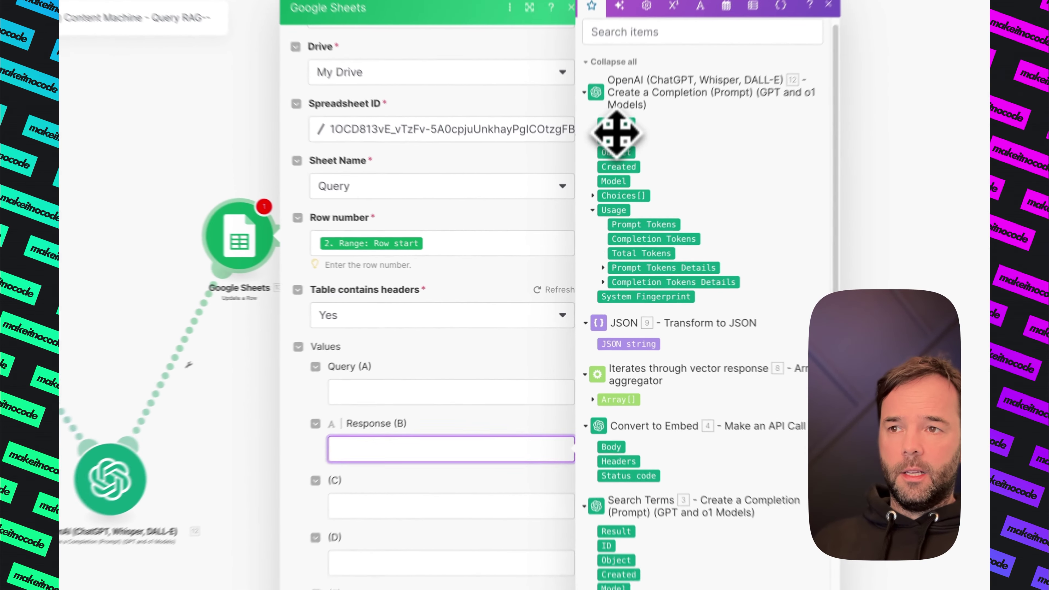
left_click(616, 126)
left_click(428, 440)
scroll(429, 399, "down", 5)
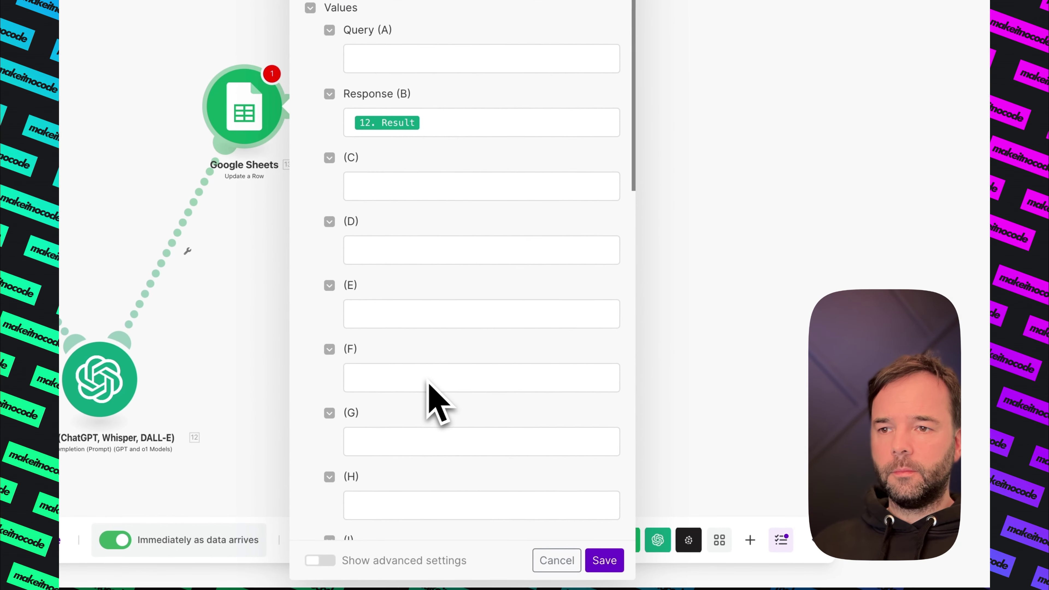
scroll(426, 381, "down", 5)
left_click(603, 555)
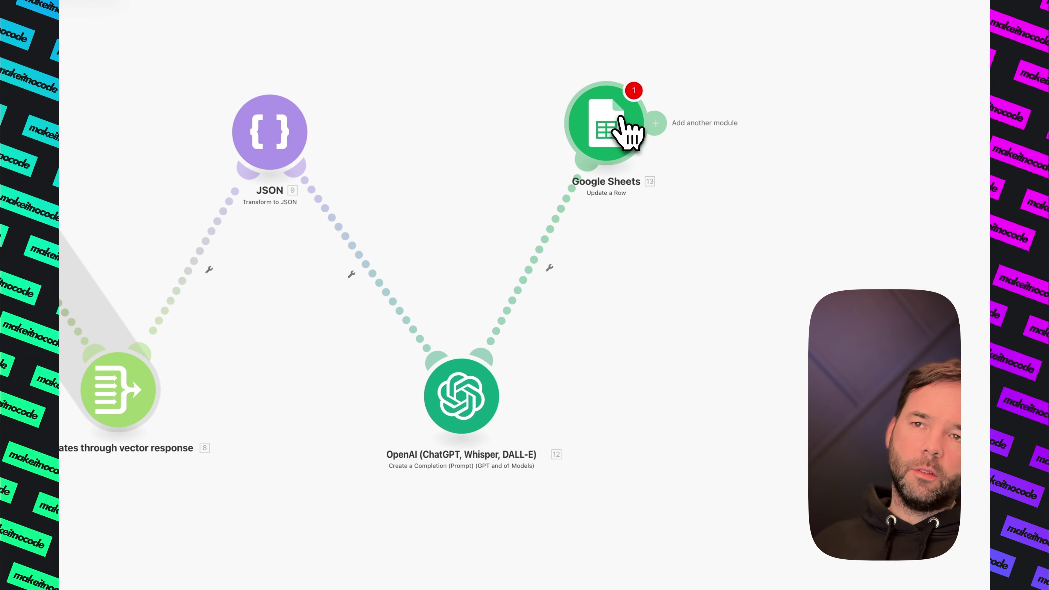
left_click(617, 79)
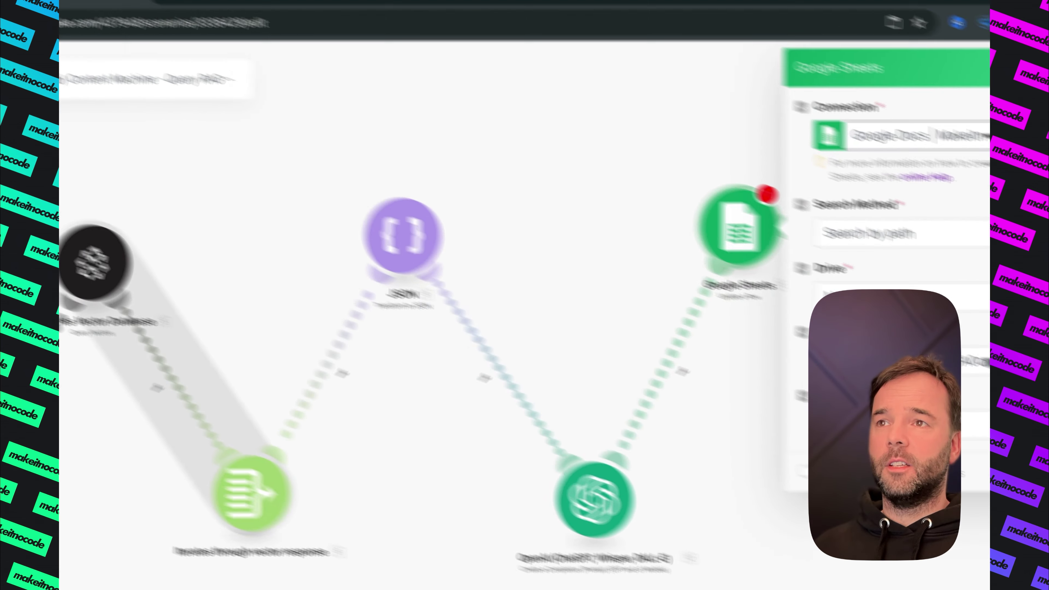
left_click(794, 311)
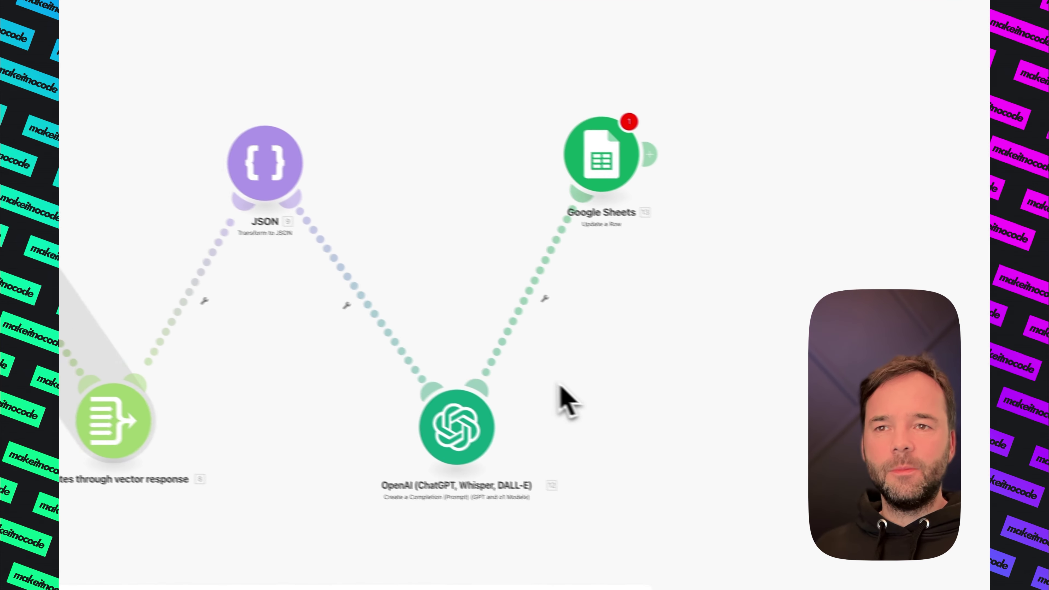
left_click(650, 154)
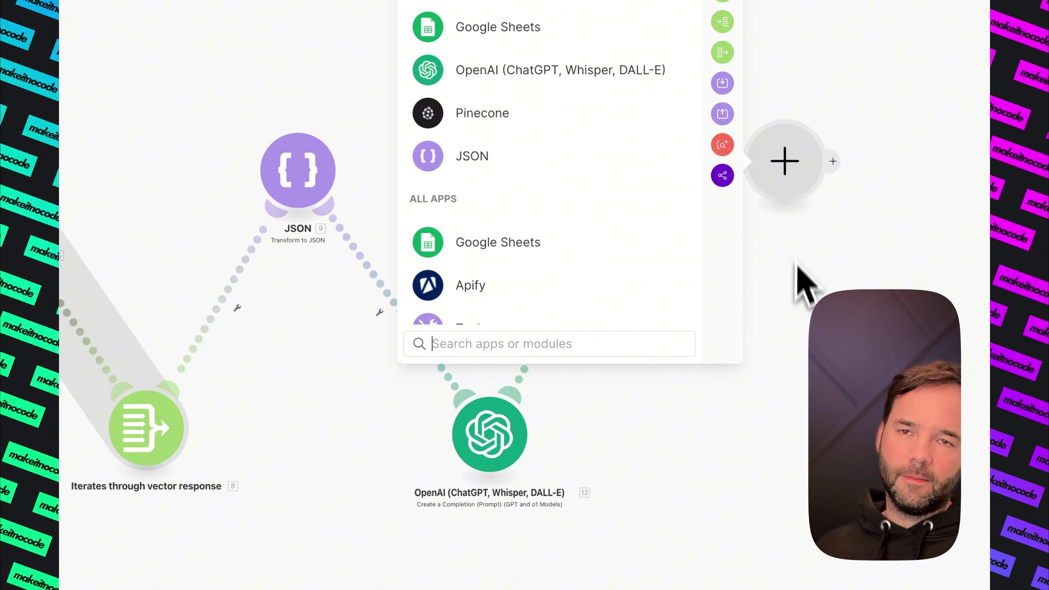
right_click(794, 184)
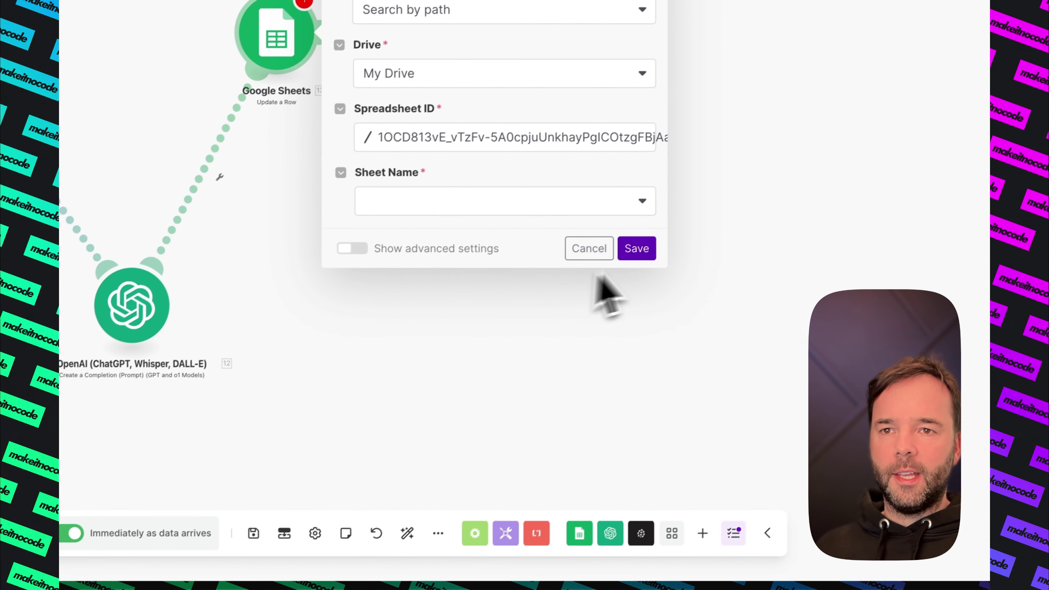
Reselect Query as the sheet name in the Update a Row module, check the mapped values, and save it
left_click(480, 205)
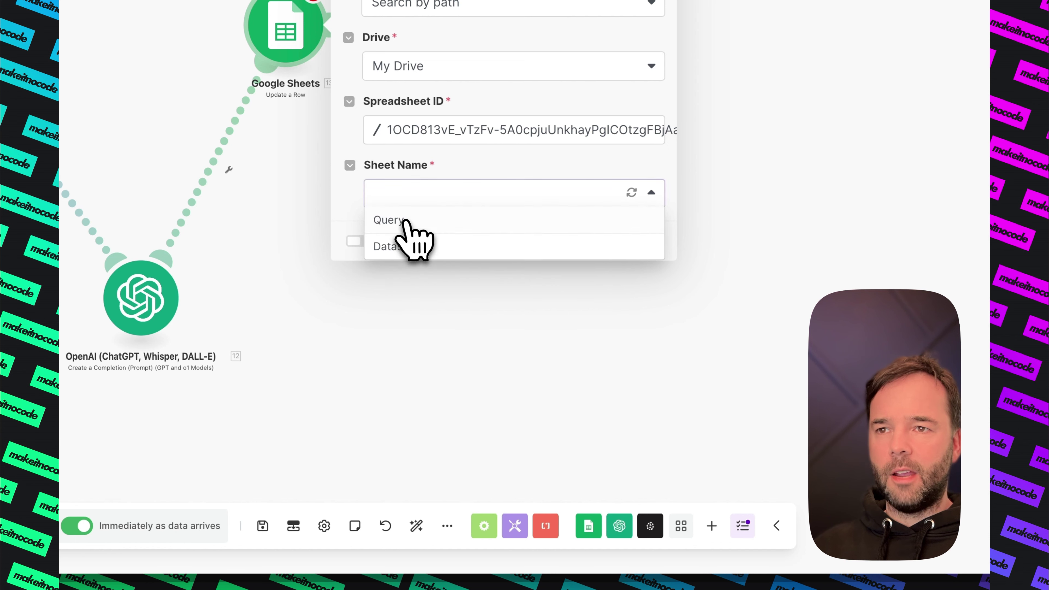
left_click(431, 223)
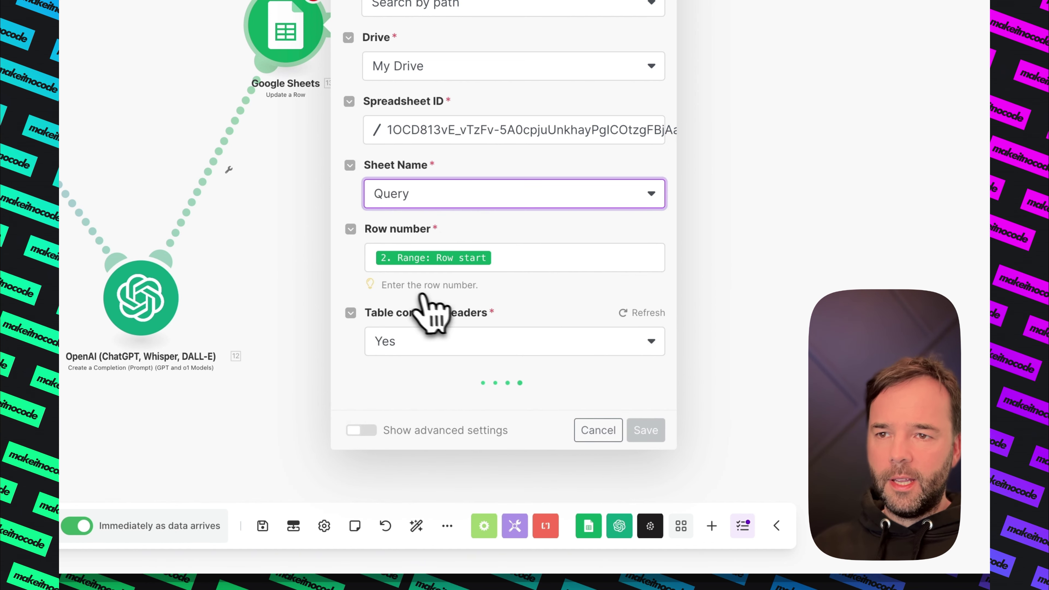
scroll(479, 349, "down", 4)
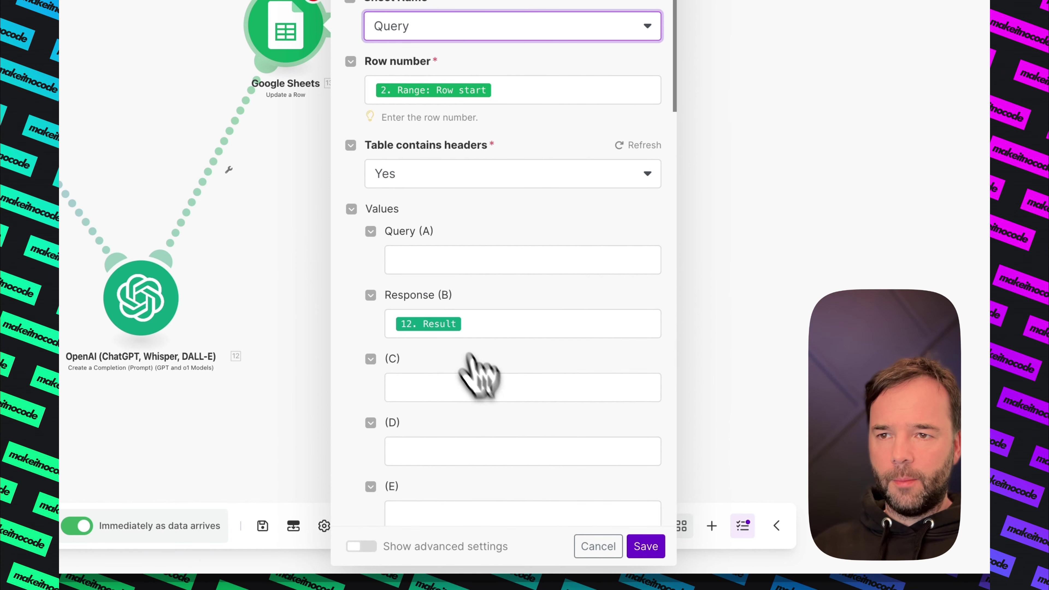
left_click(644, 549)
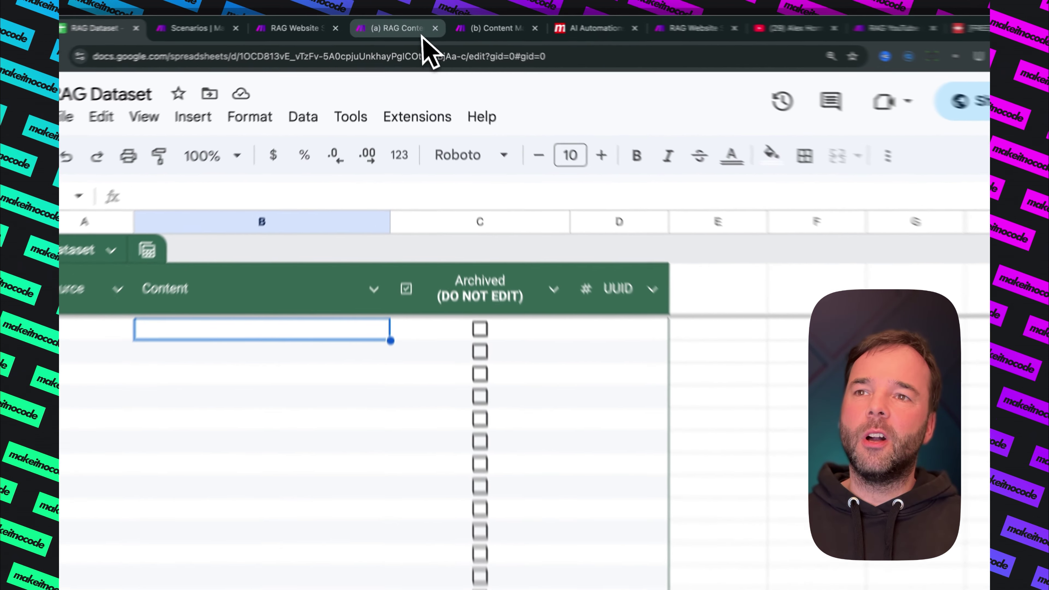
Review the Upsert Data and Query RAG scenarios, the RAG Dataset sheet, and the scenario list in the #0052 folder
left_click(395, 24)
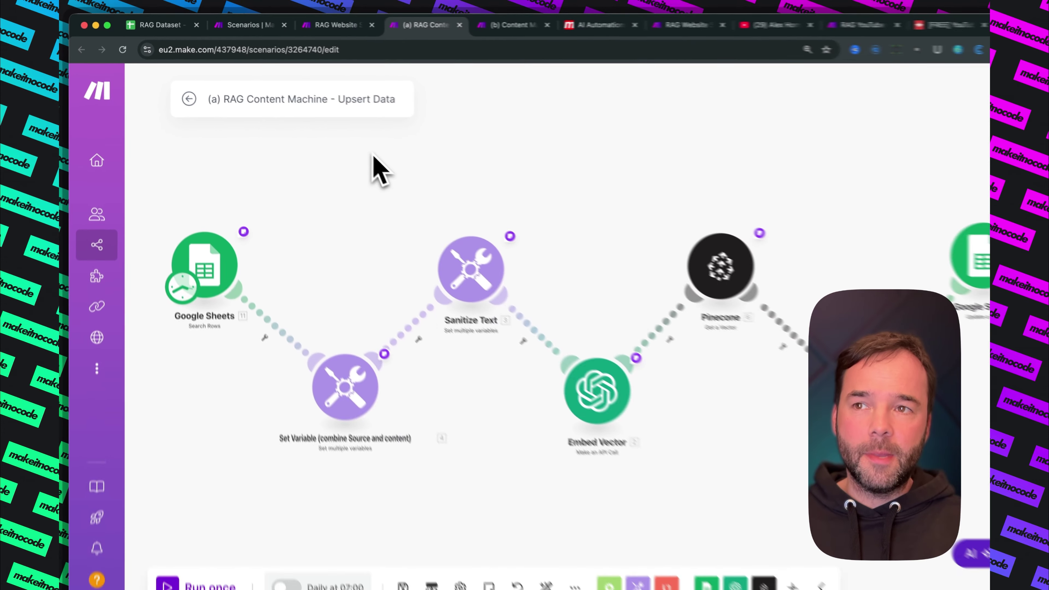
left_click(480, 25)
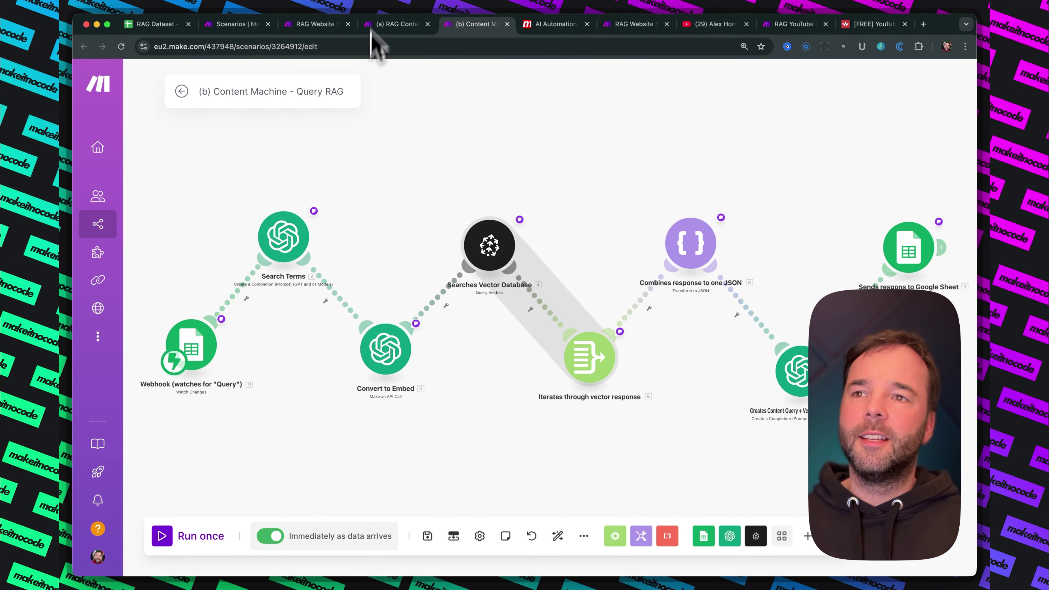
left_click(159, 25)
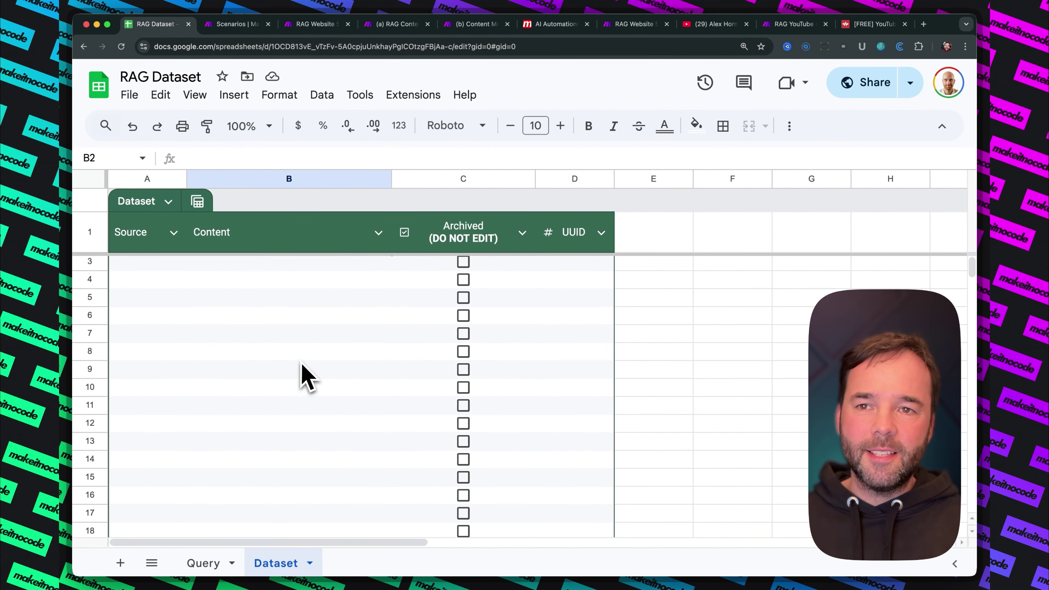
scroll(302, 374, "down", 10)
scroll(306, 374, "up", 10)
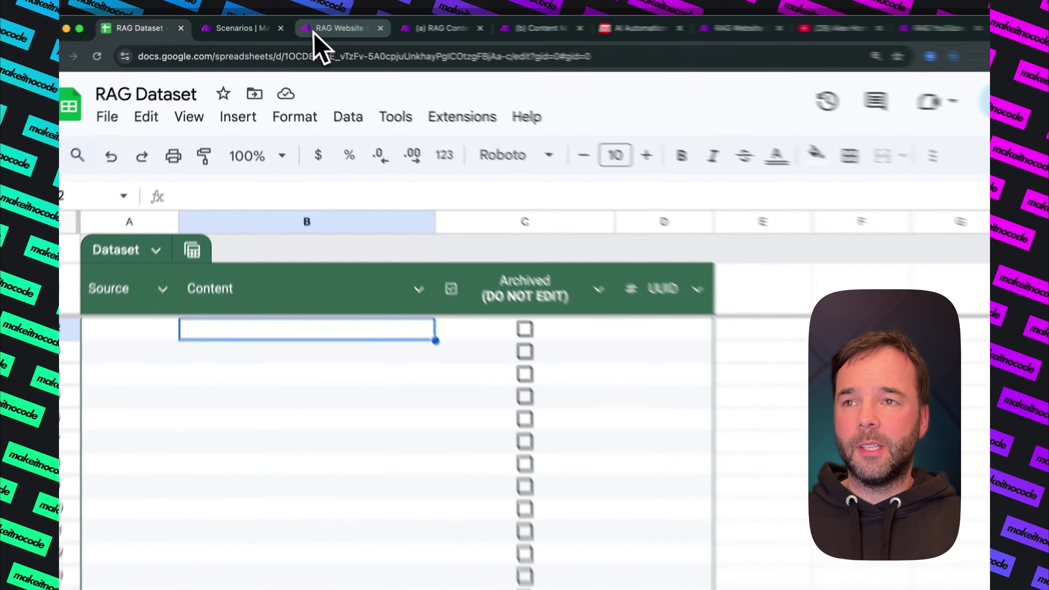
left_click(310, 24)
left_click(242, 25)
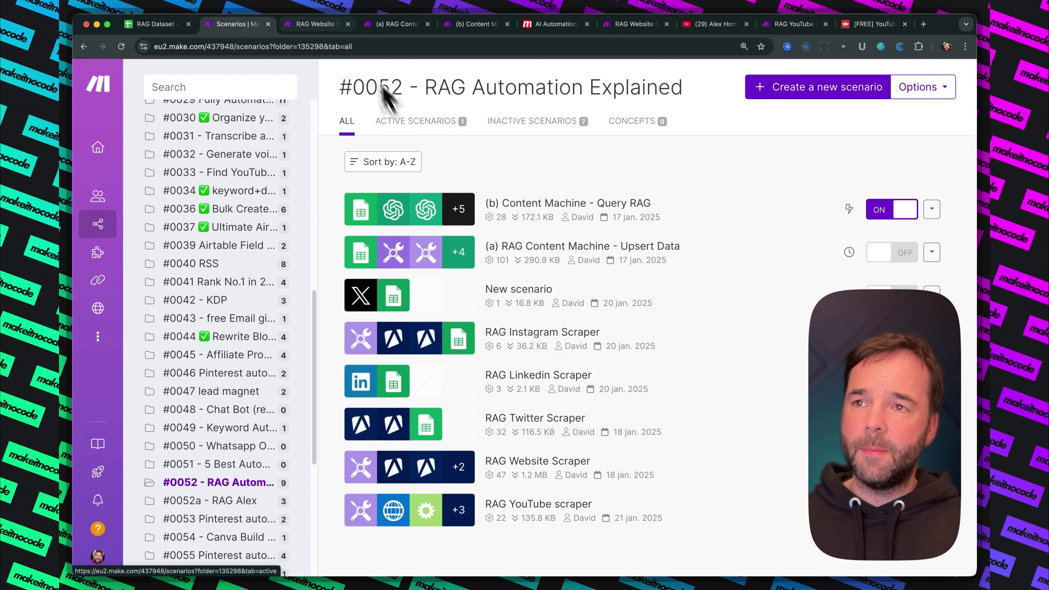
Open the RAG Website Scraper scenario and go to the url item in its Set URL module
left_click(310, 24)
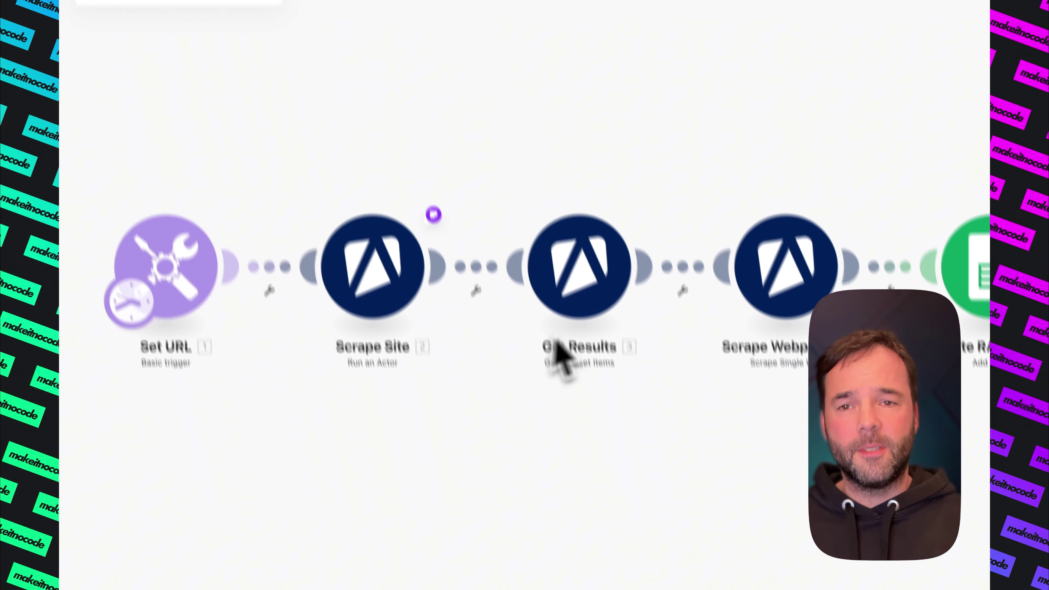
left_click_drag(697, 372, 639, 417)
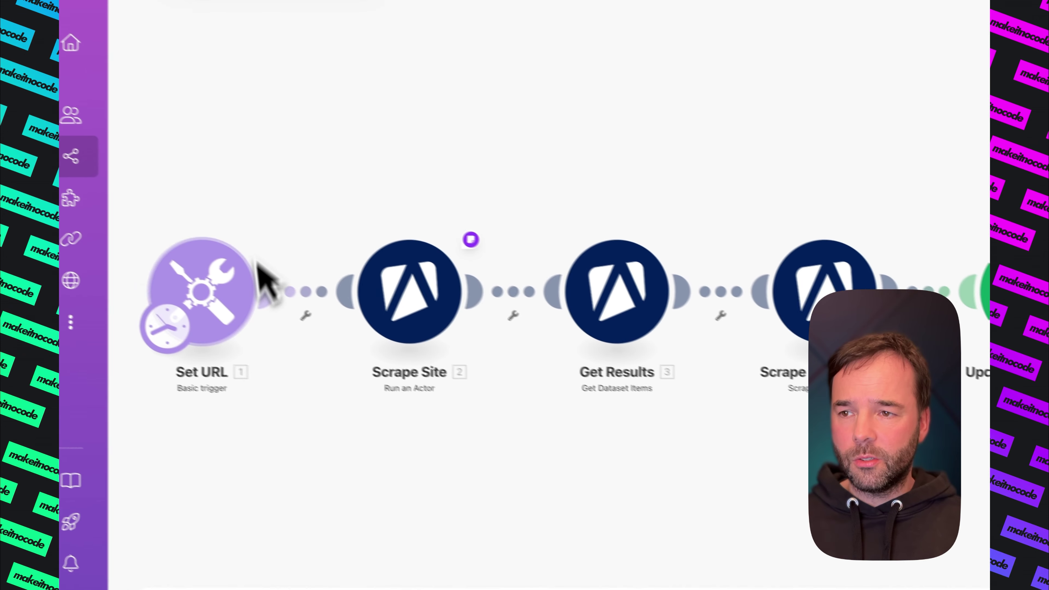
left_click_drag(287, 136, 207, 499)
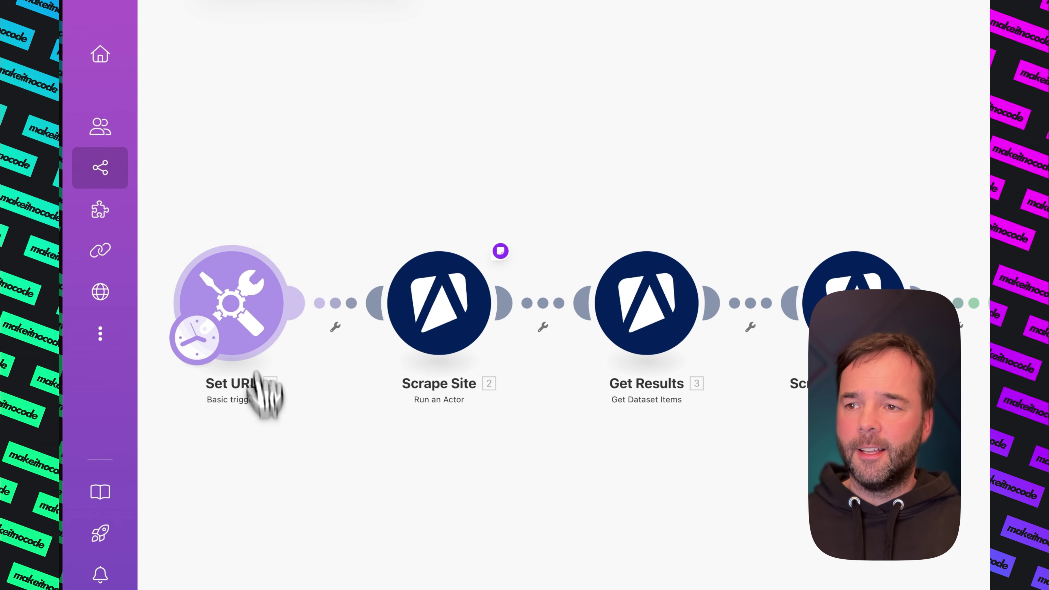
left_click(250, 298)
left_click(437, 282)
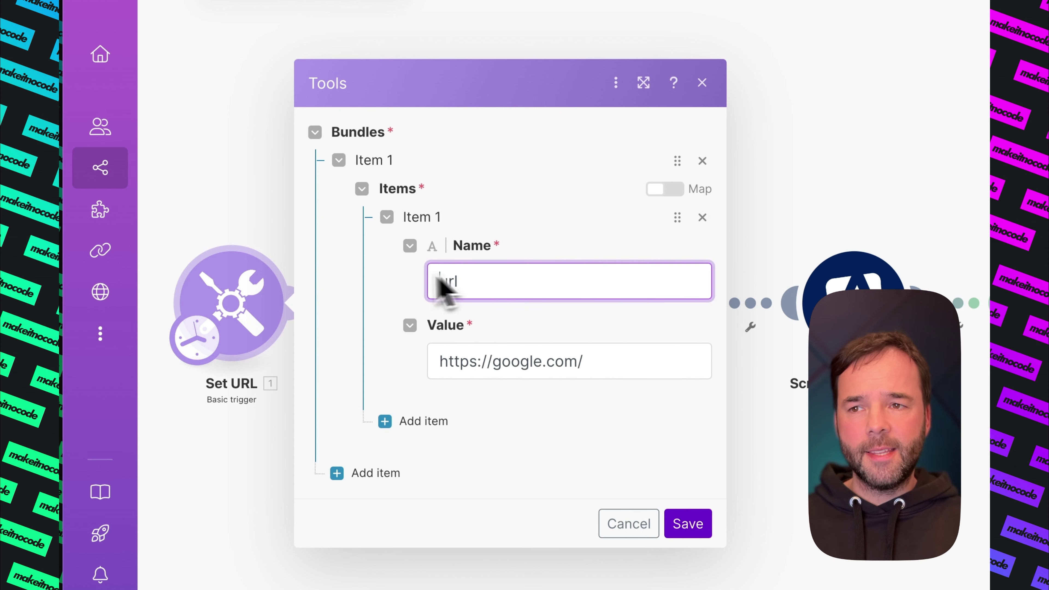
double_click(447, 282)
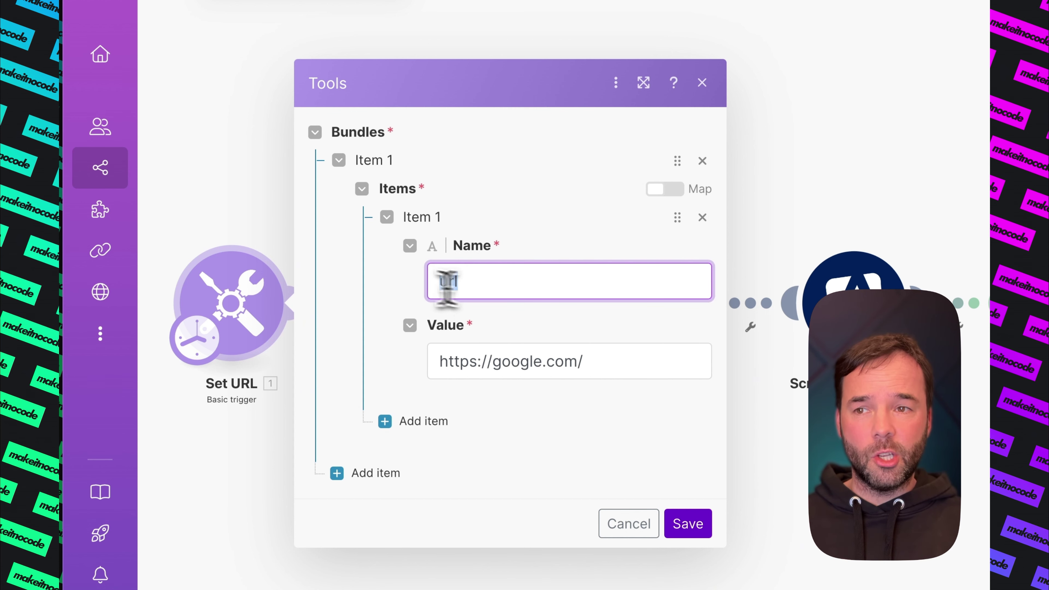
left_click(552, 356)
left_click_drag(606, 361, 470, 363)
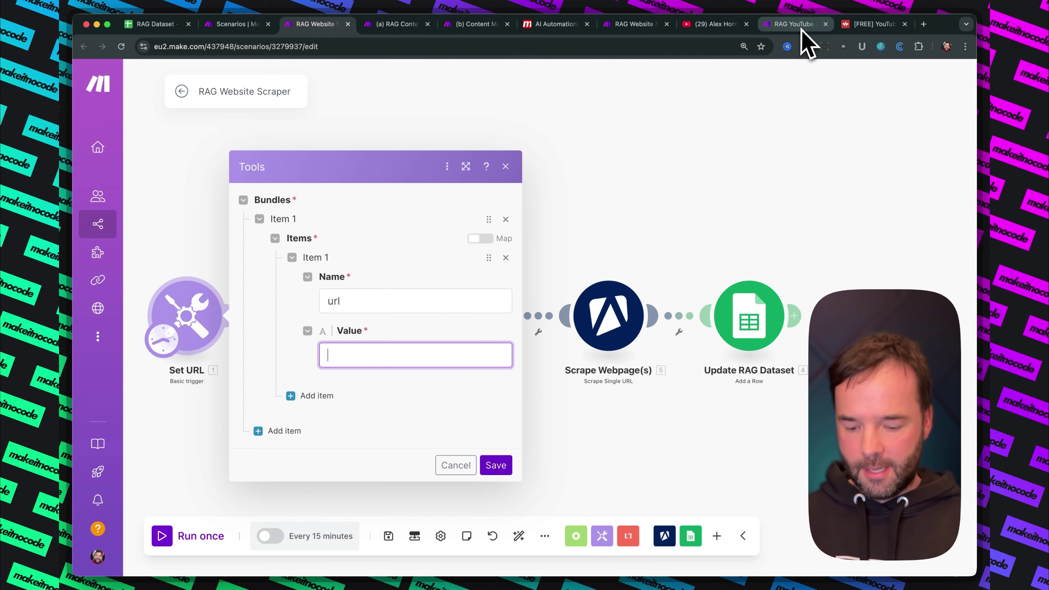
key("super+t")
type("makeitnocode.com")
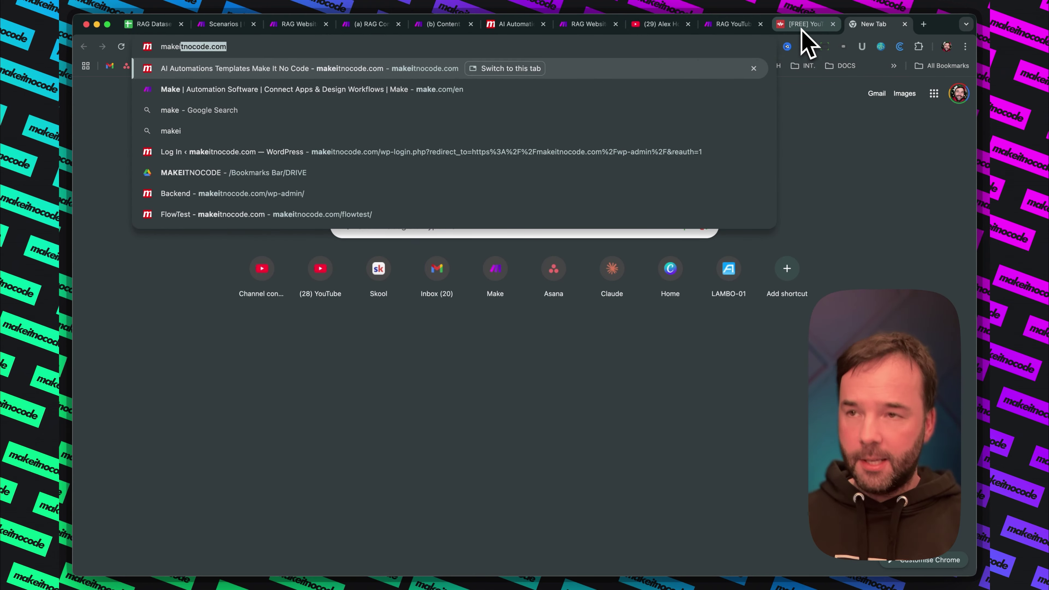
key("Return")
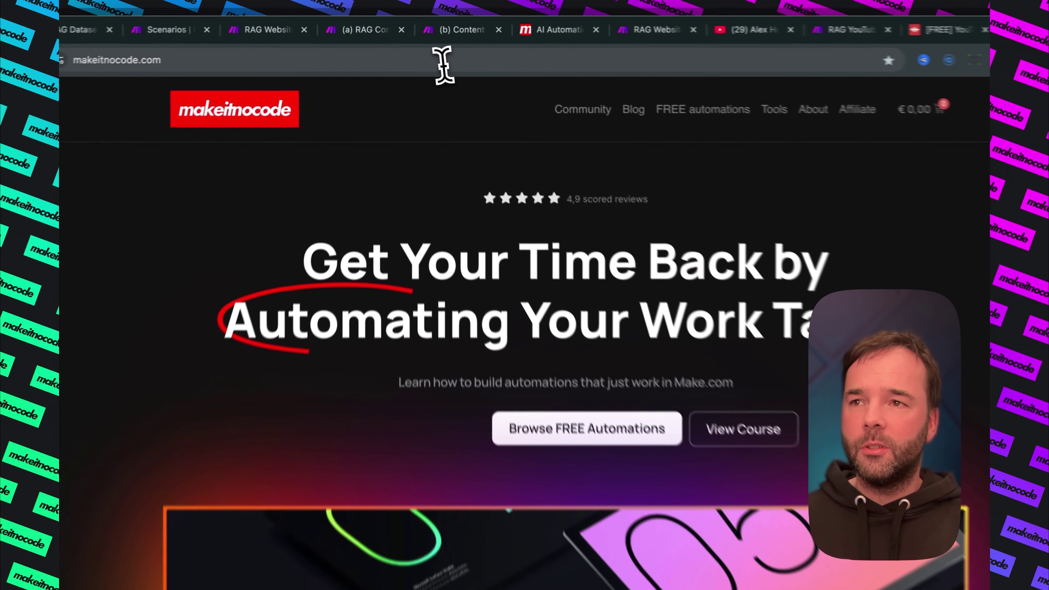
left_click(443, 66)
key("super+c")
key("super+w")
key("super+v")
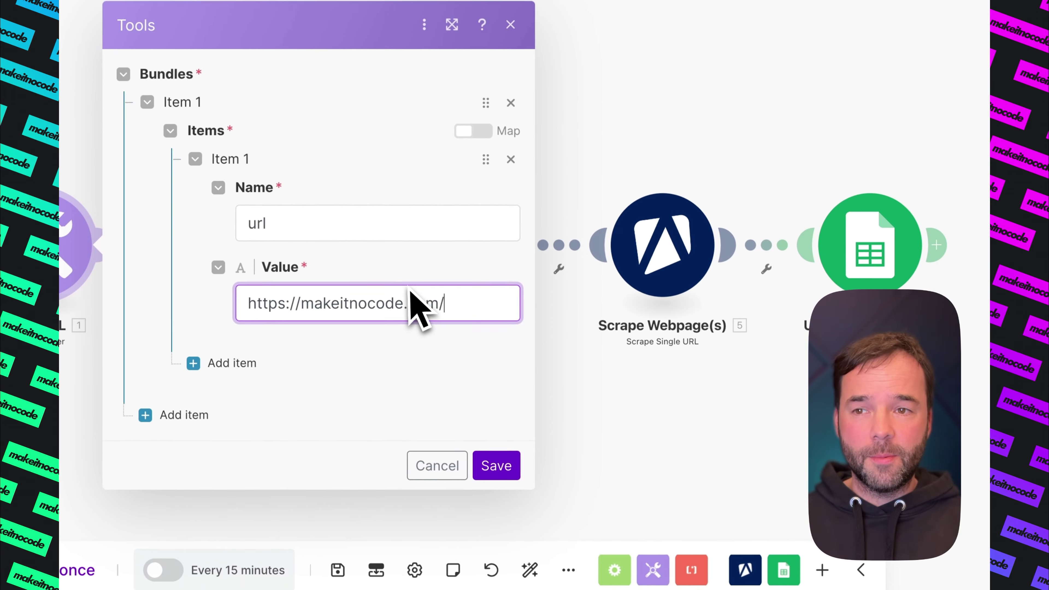
left_click(498, 464)
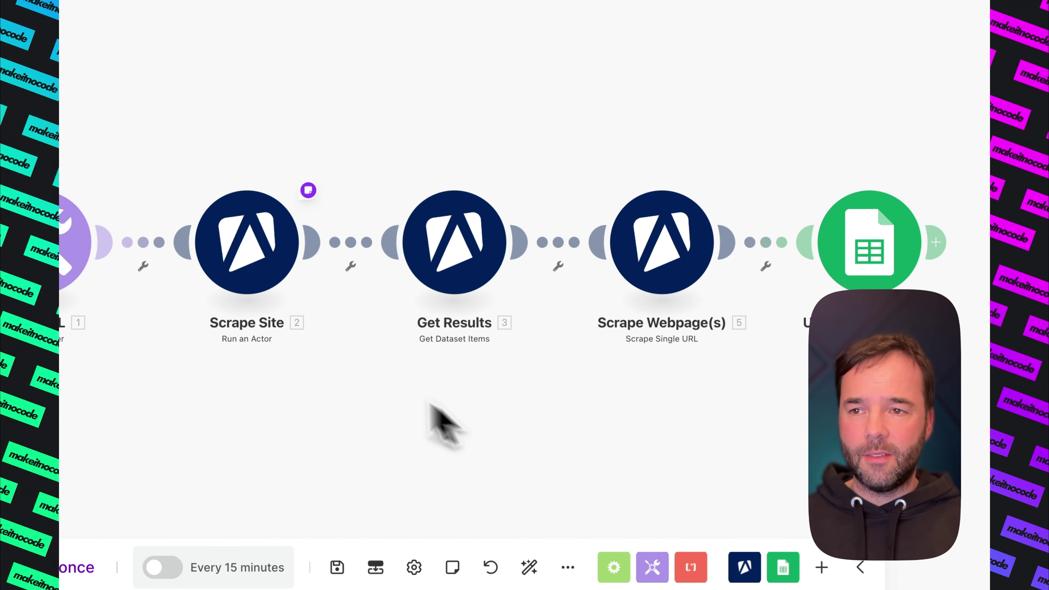
Switch to the Apify Store, search for "website", and open the Website Content Crawler actor
mouse_move(232, 442)
left_mouse_down()
mouse_move(321, 432)
mouse_move(236, 450)
mouse_move(251, 448)
left_mouse_up()
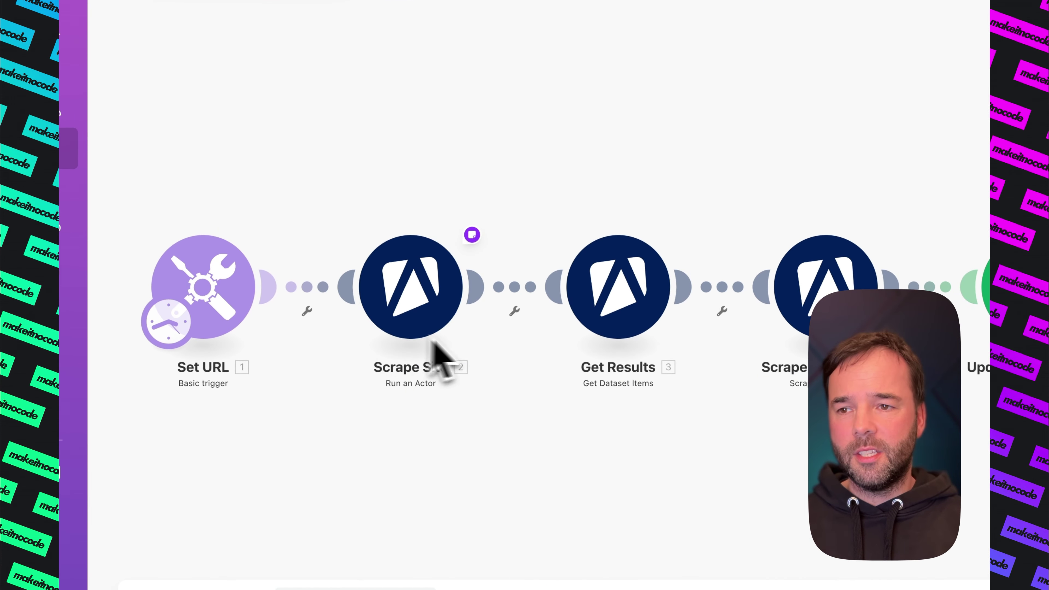
left_click_drag(404, 426, 414, 449)
scroll(412, 447, "up", 3)
left_click(426, 248)
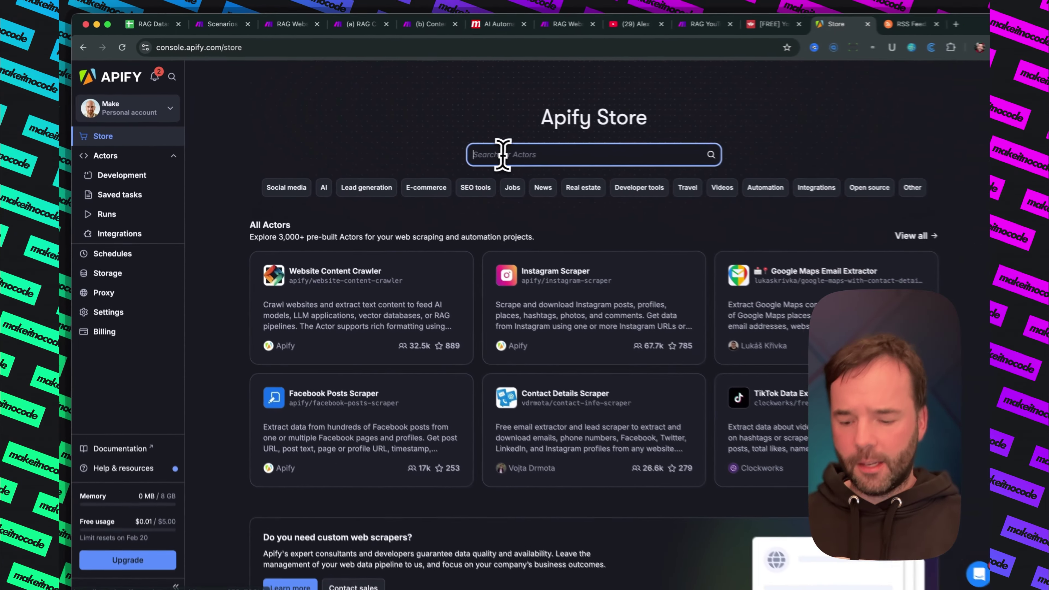
type("we")
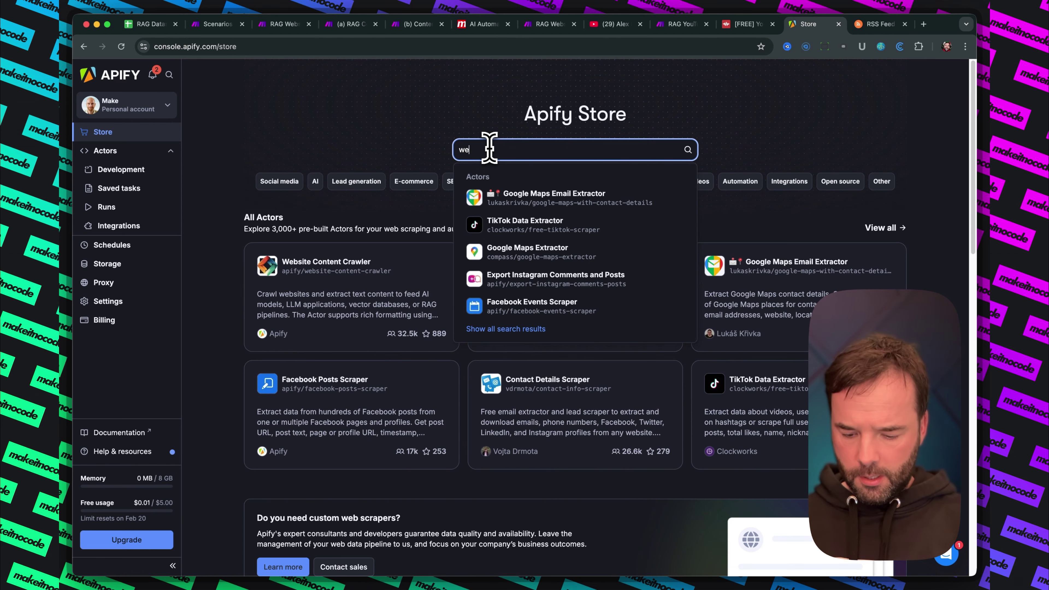
type("bsite")
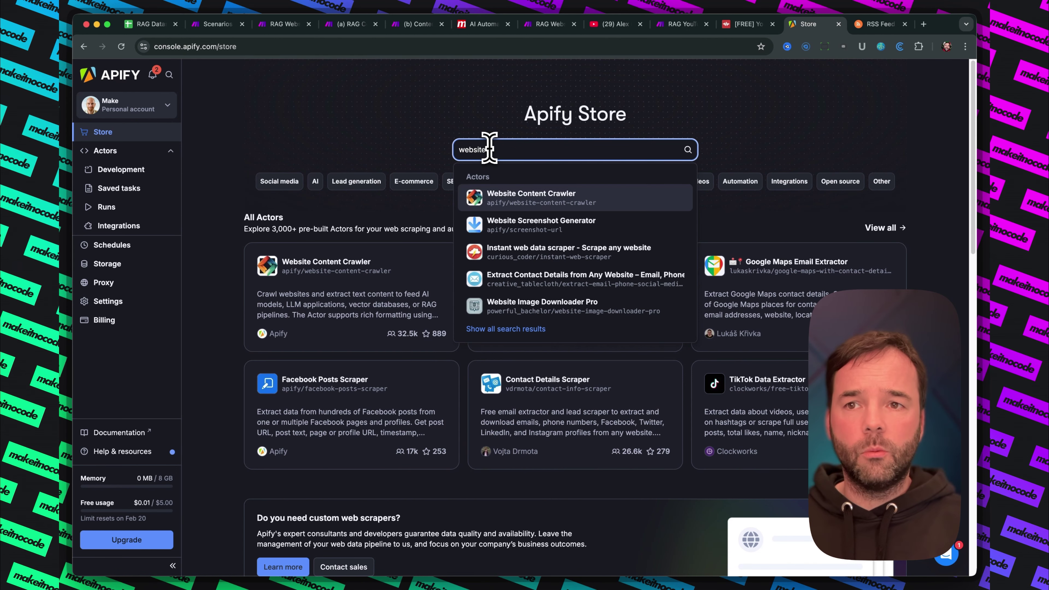
key("Return")
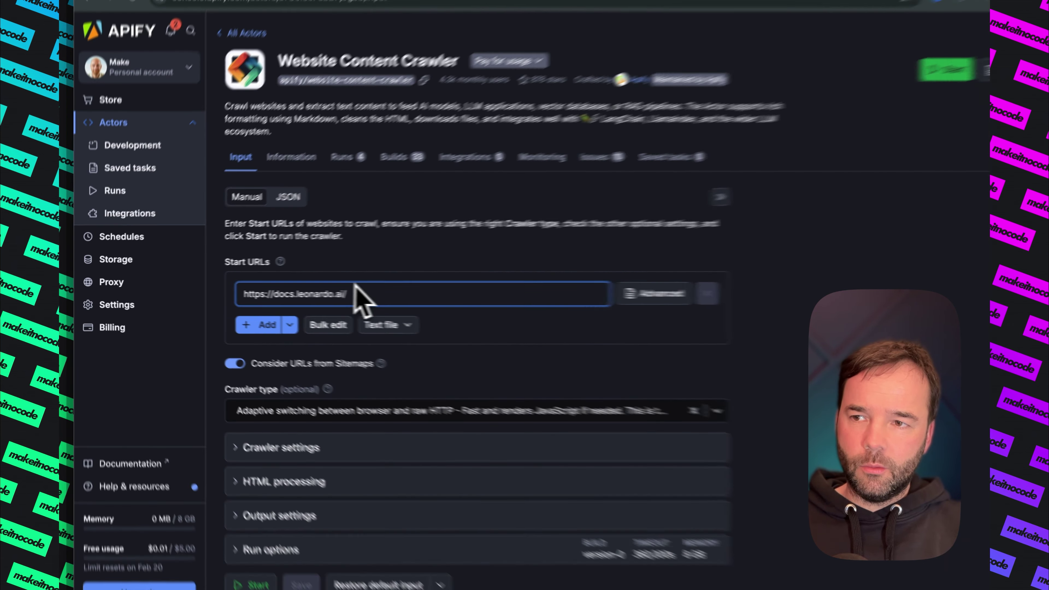
Set the crawler's start URL to the placeholder XXX and copy its entire input configuration as JSON
left_click_drag(305, 293, 282, 294)
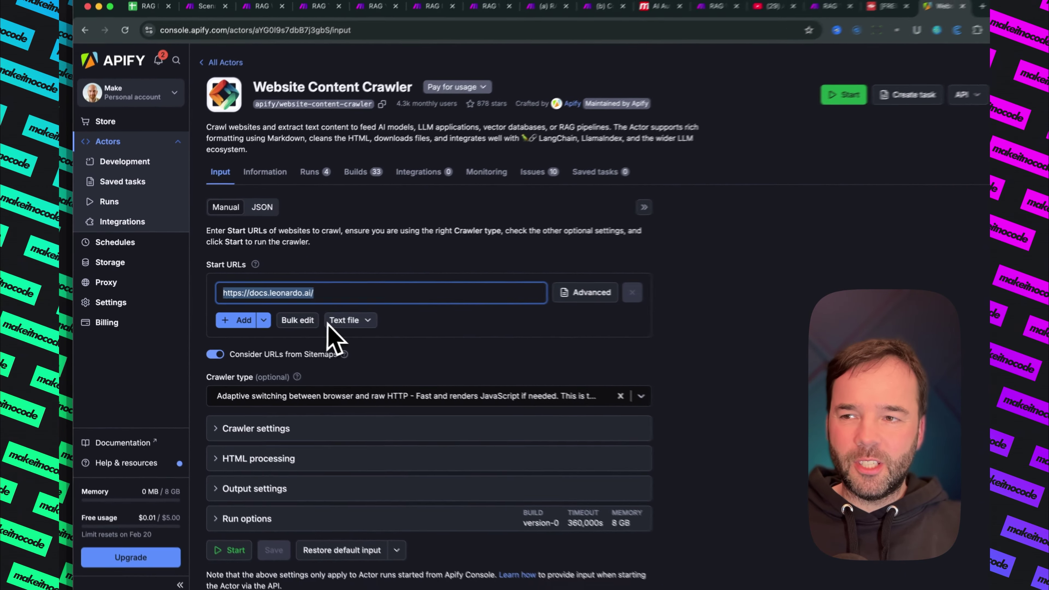
type("XXX")
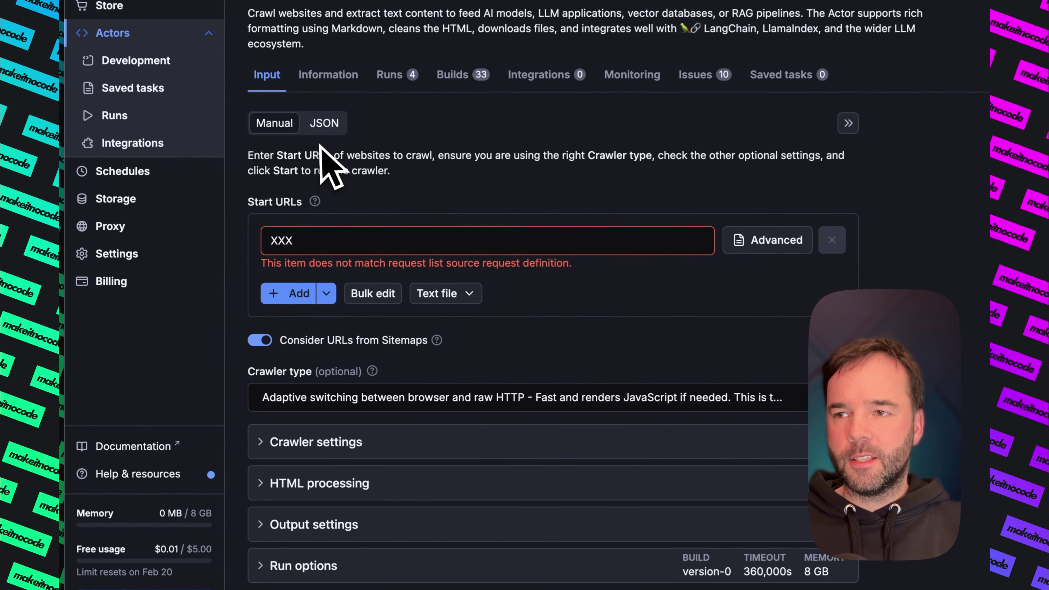
left_click(326, 124)
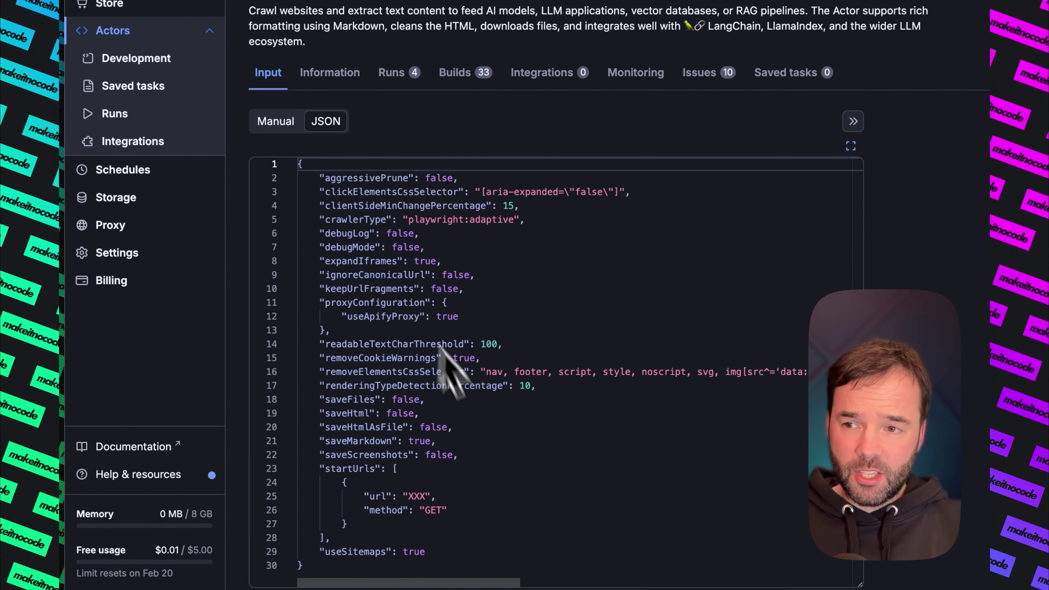
double_click(418, 496)
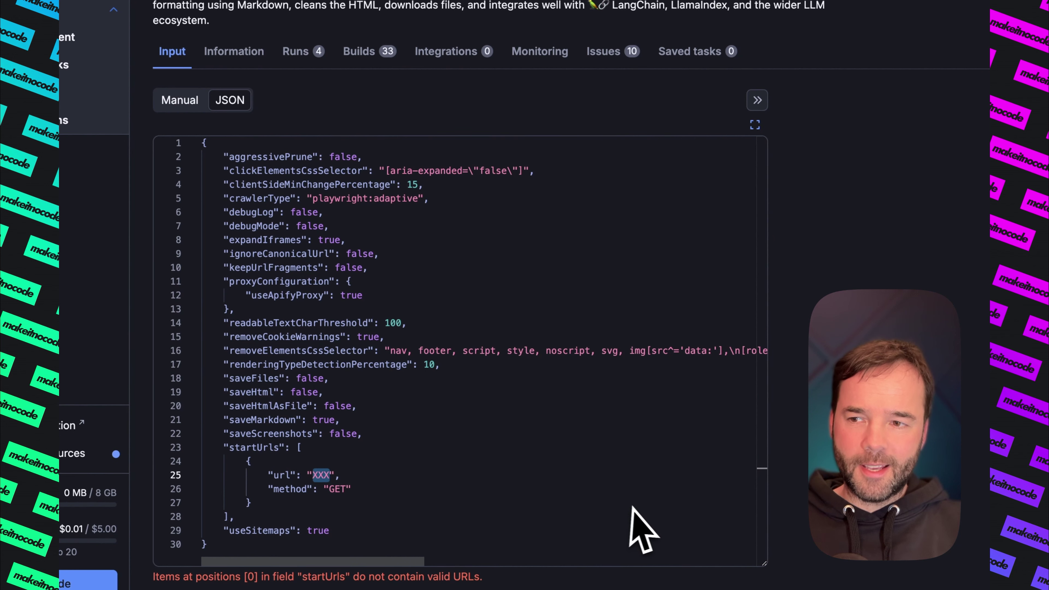
left_click(562, 495)
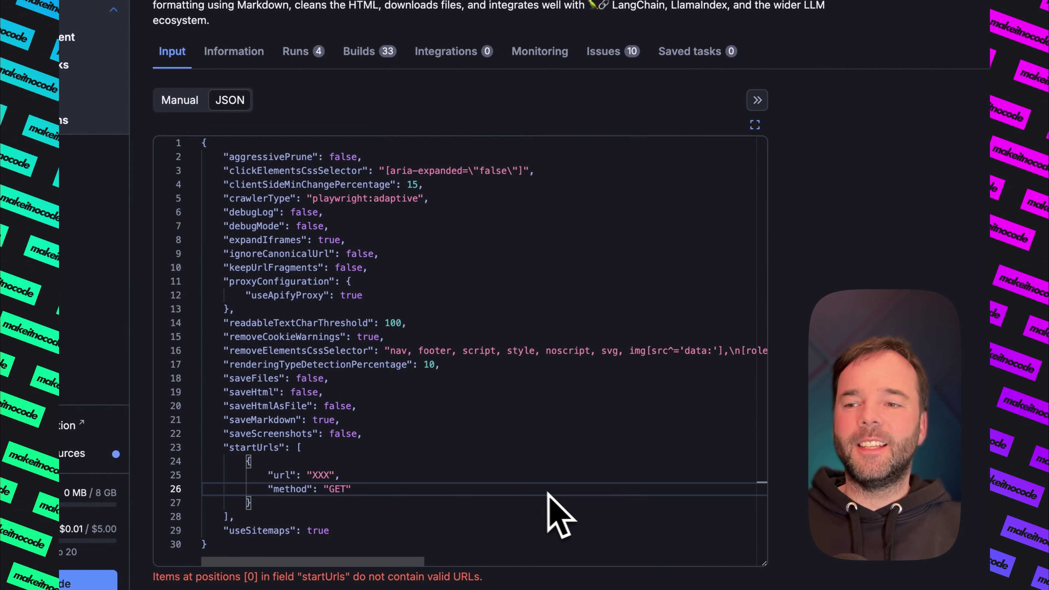
key("ctrl+a")
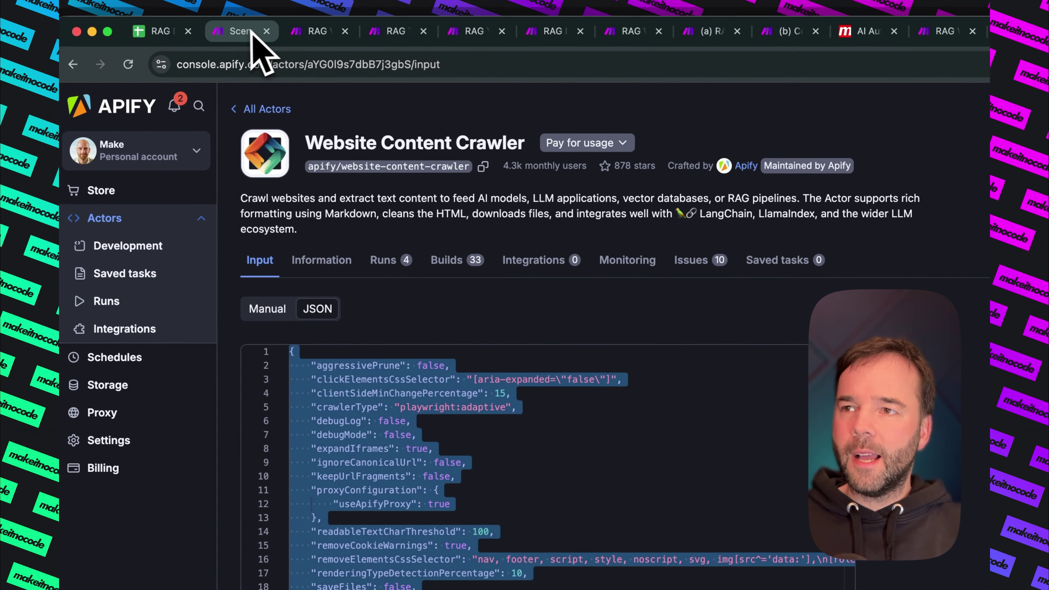
Return to the RAG Website Scraper scenario in Make and replace the Scrape Site module's Input JSON with the copied configuration
left_click(244, 32)
left_click(334, 33)
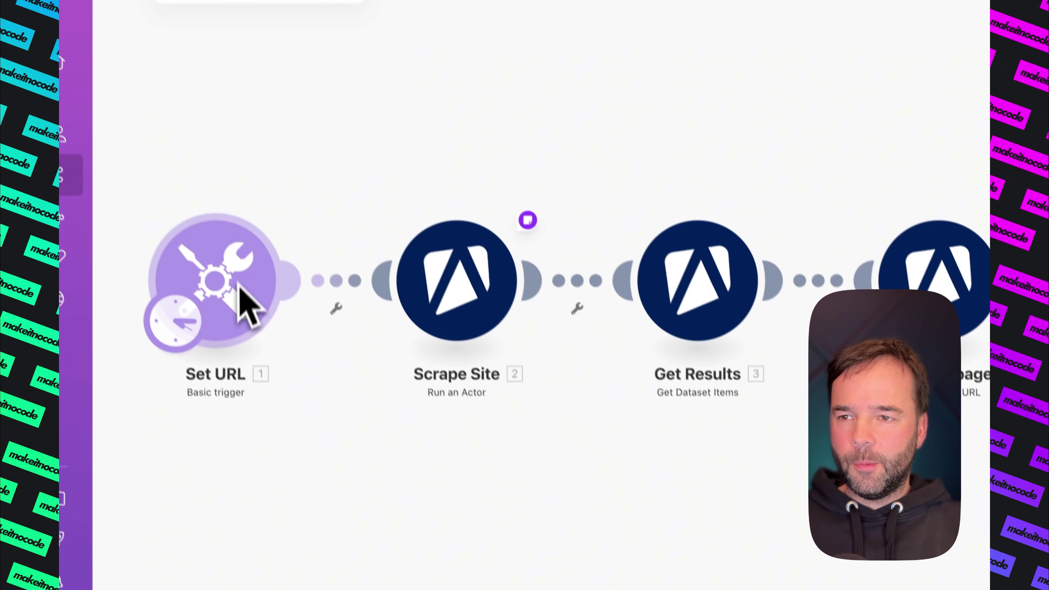
left_click(435, 290)
left_click(681, 491)
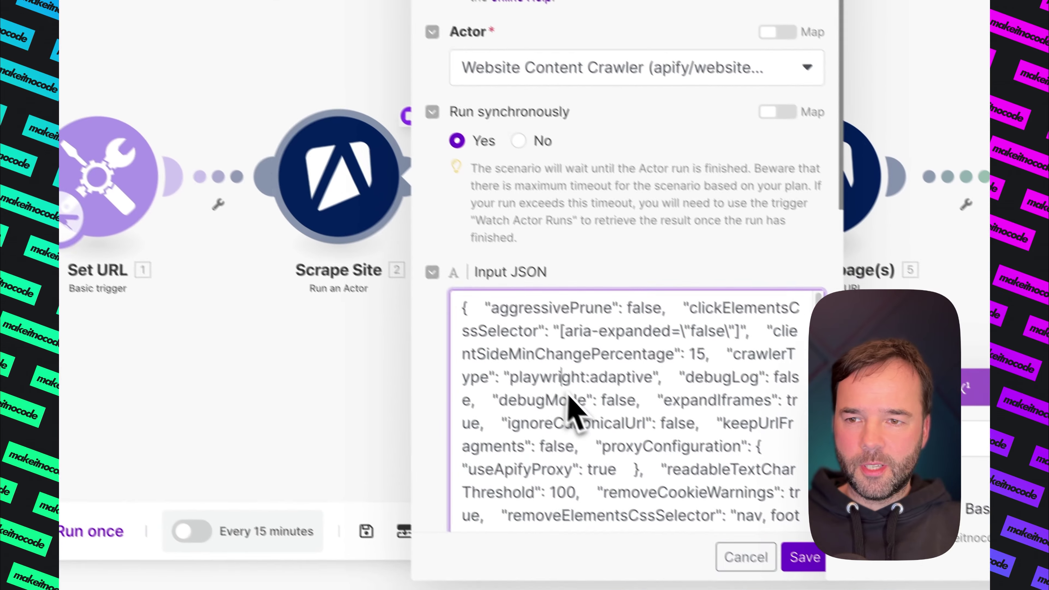
key("ctrl+a")
key("ctrl+v")
scroll(583, 338, "down", 1)
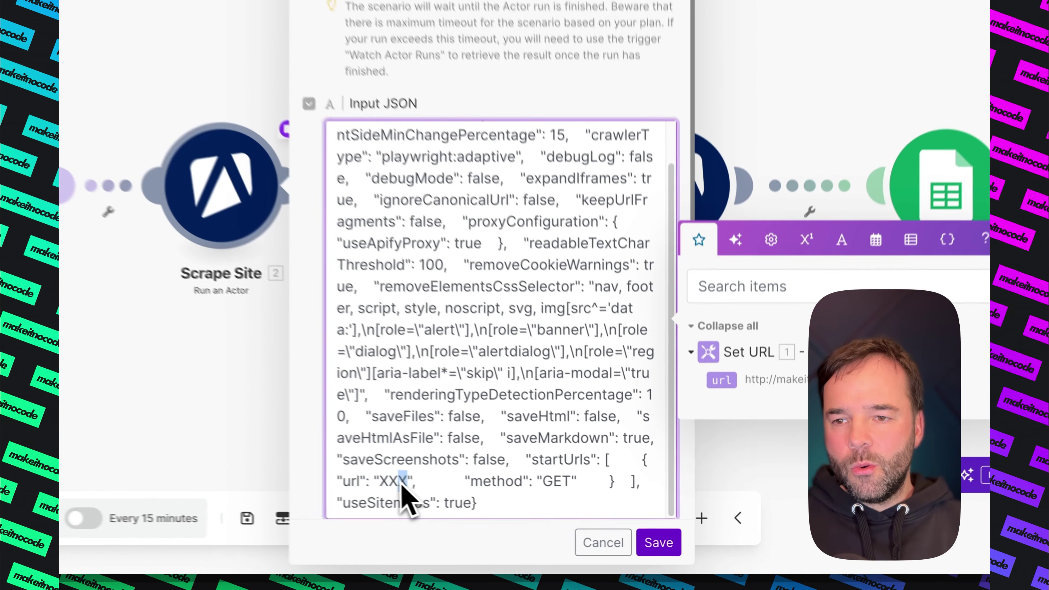
Replace the XXX start URL in the Input JSON with the mapped url from Set URL and save the Scrape Site module
key("BackSpace")
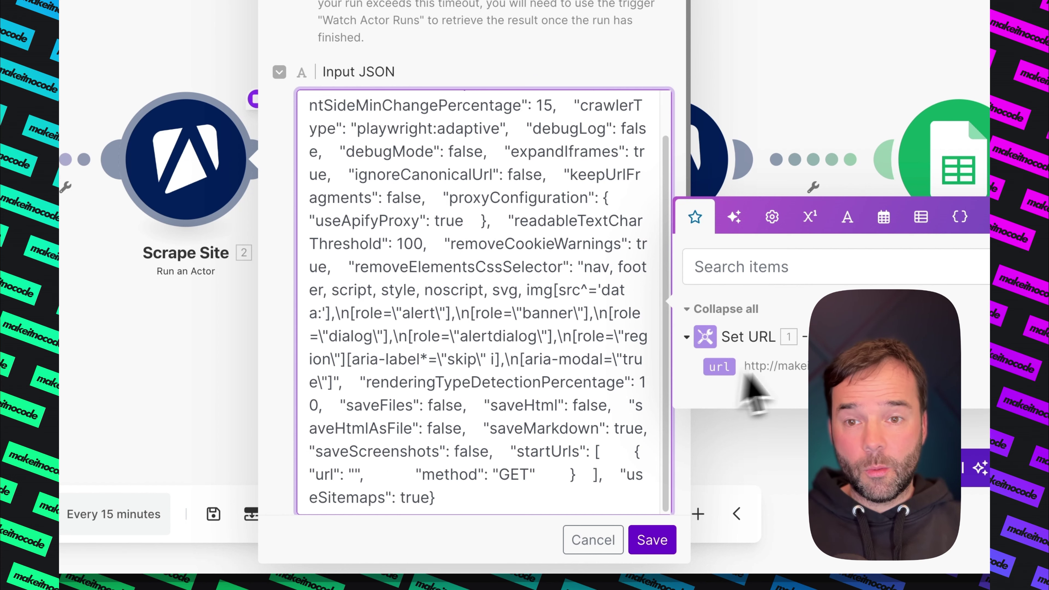
left_click(718, 366)
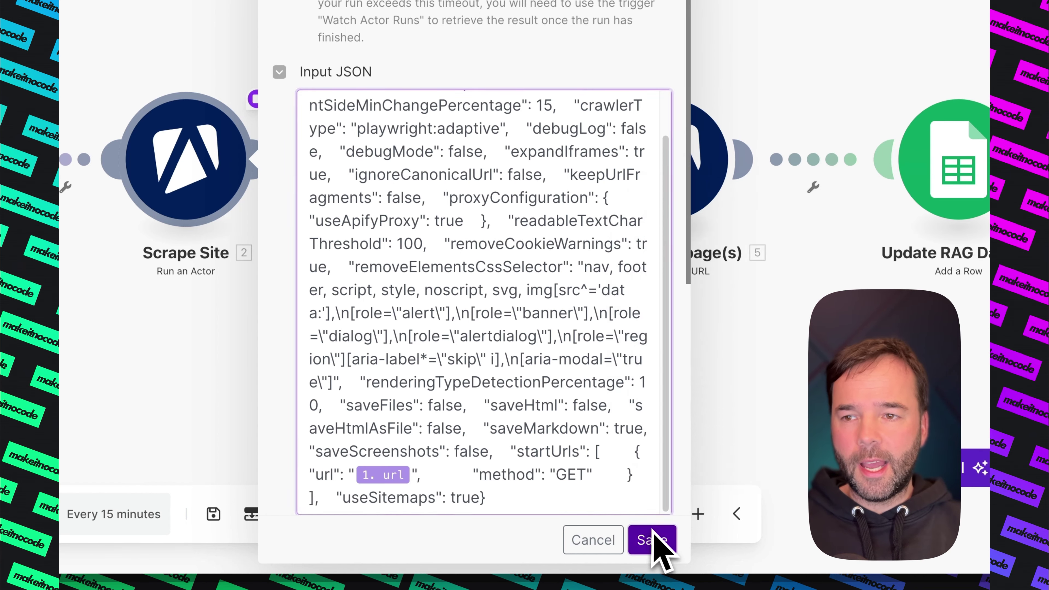
left_click(651, 539)
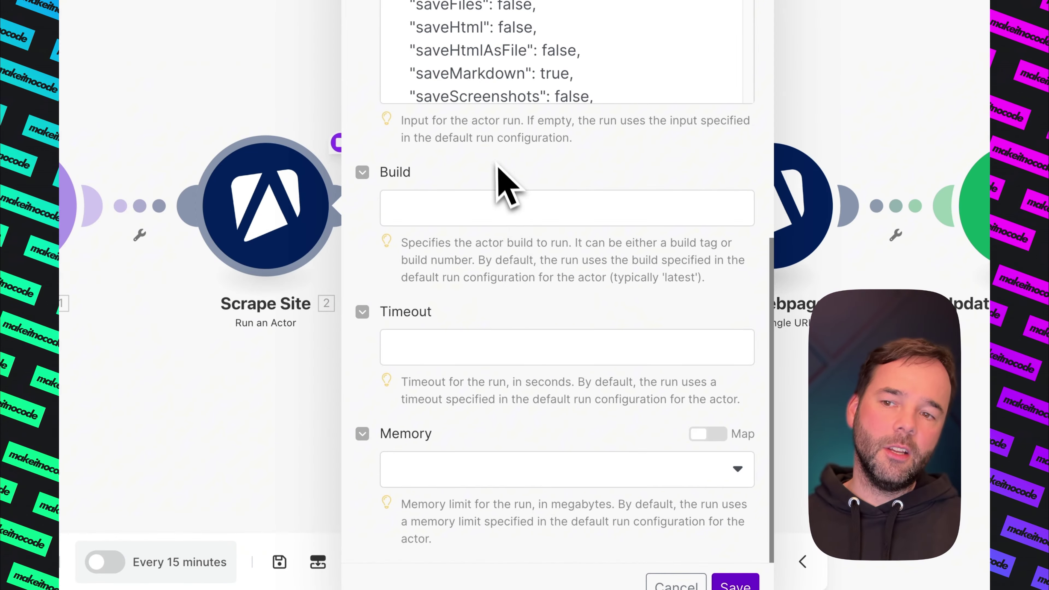
left_click(748, 549)
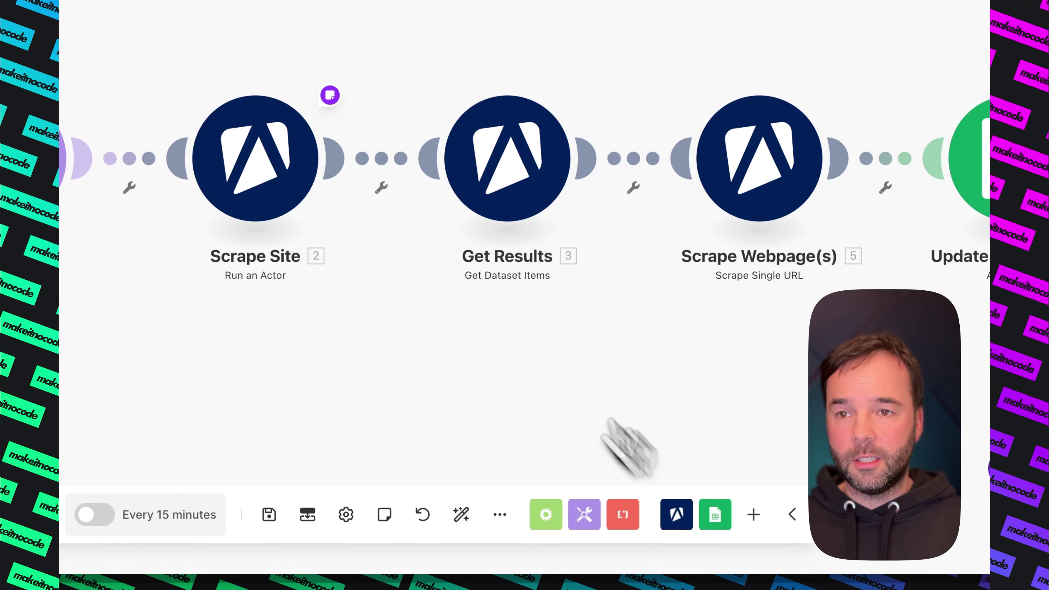
Review the Get Results module's dataset ID mapping, data transformation, format and item limit, and save the module
mouse_move(462, 187)
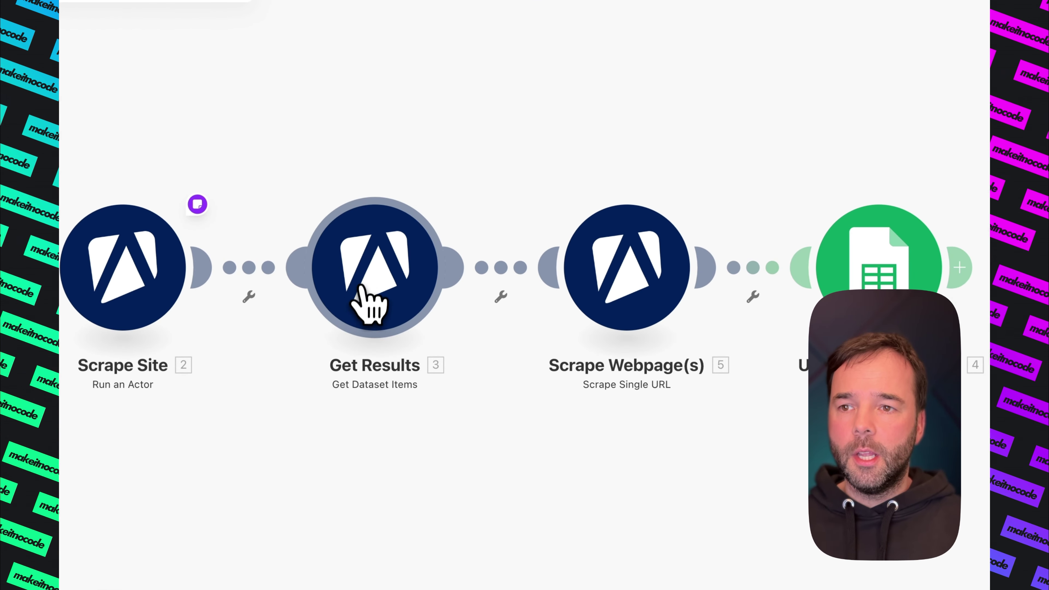
left_click(363, 285)
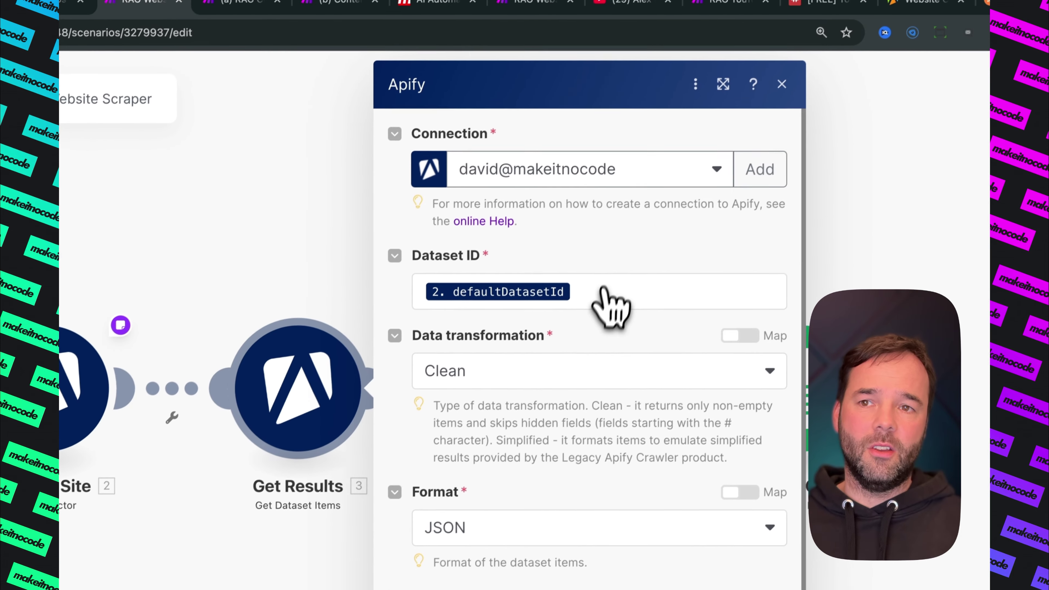
mouse_move(519, 296)
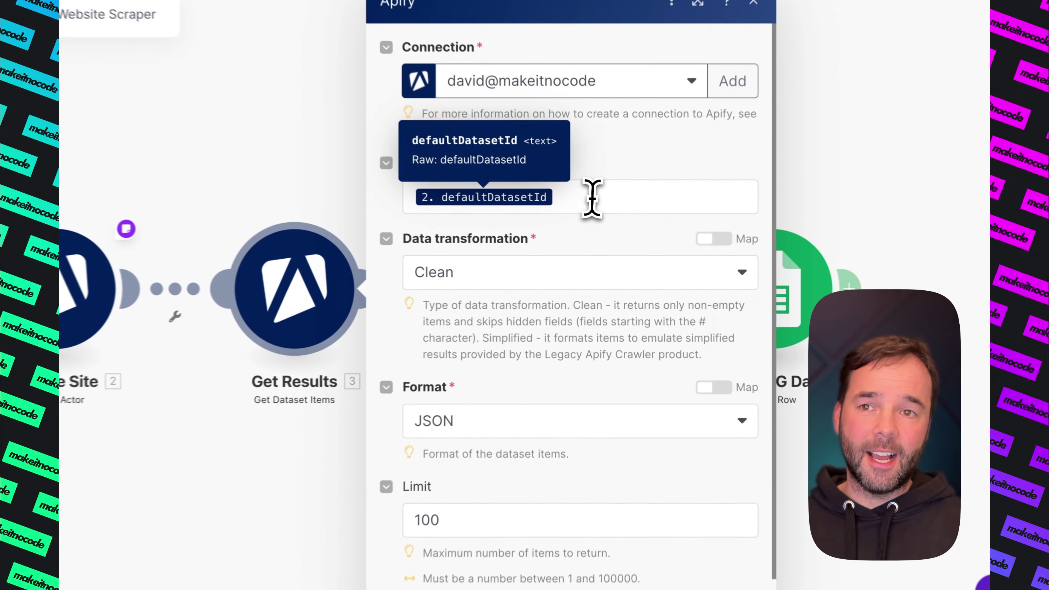
left_click(569, 222)
left_click(572, 331)
scroll(532, 310, "down", 1)
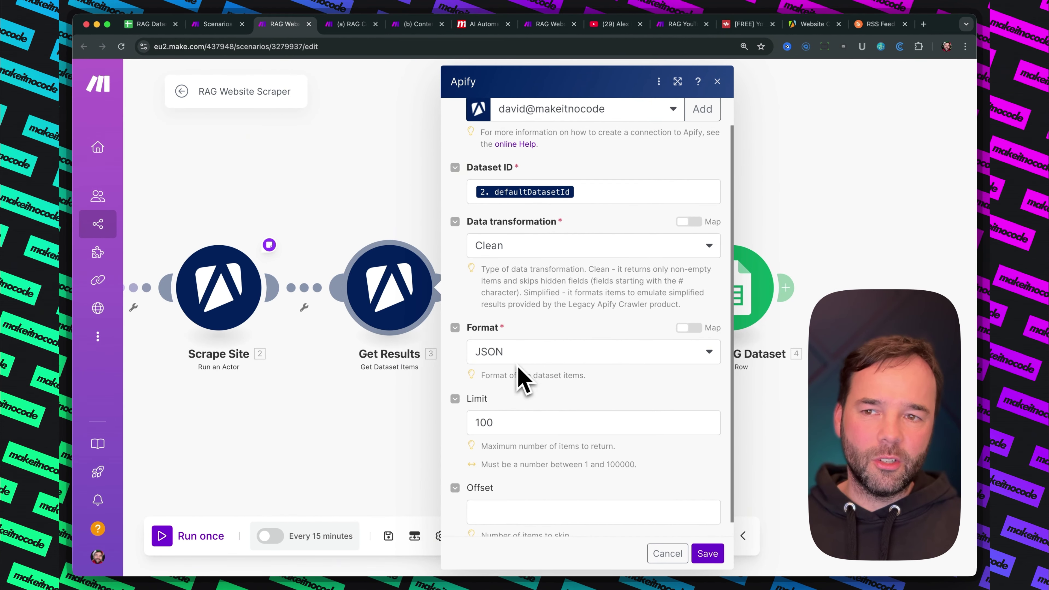
scroll(531, 374, "down", 1)
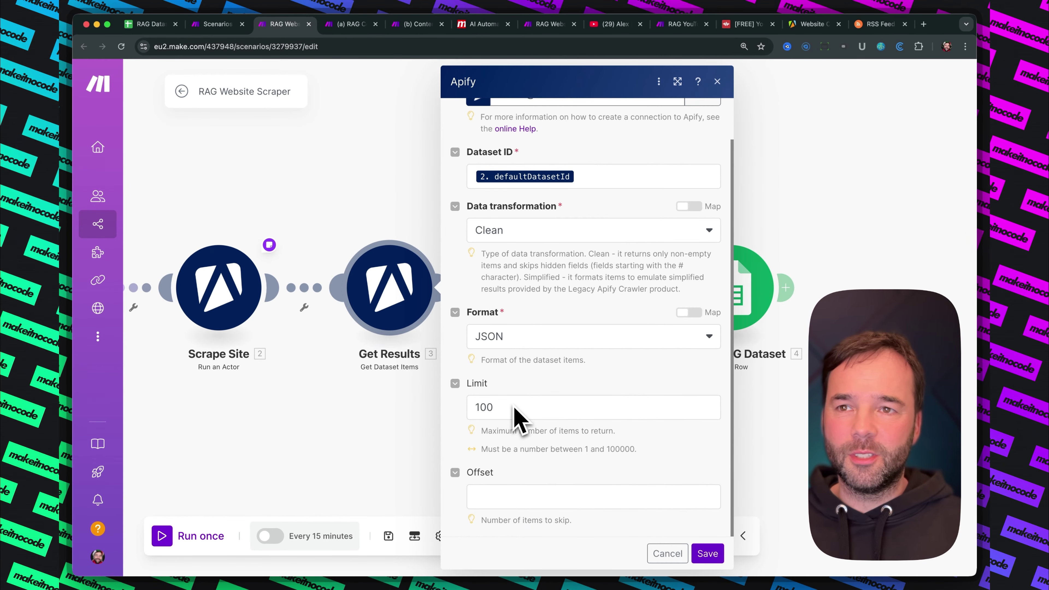
scroll(529, 428, "up", 3)
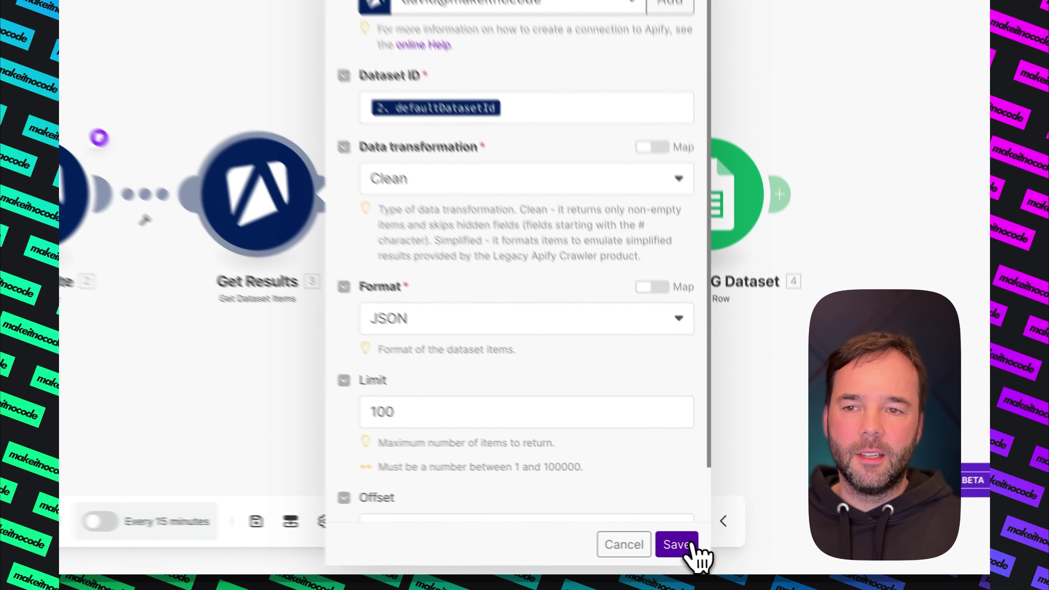
left_click(707, 553)
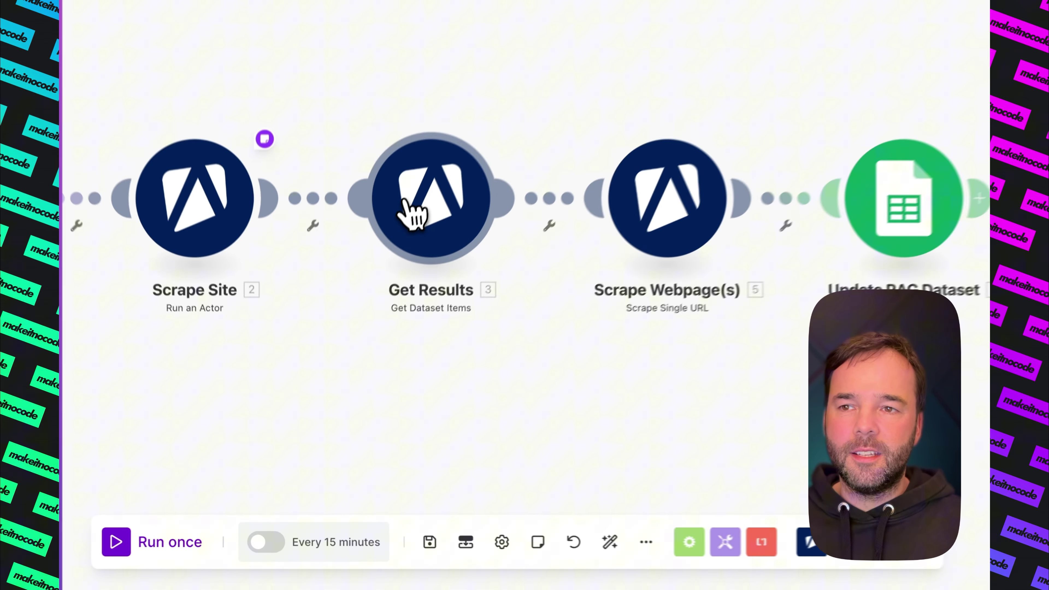
Set the Get Results module's item limit to 10 and save the module
left_click(376, 297)
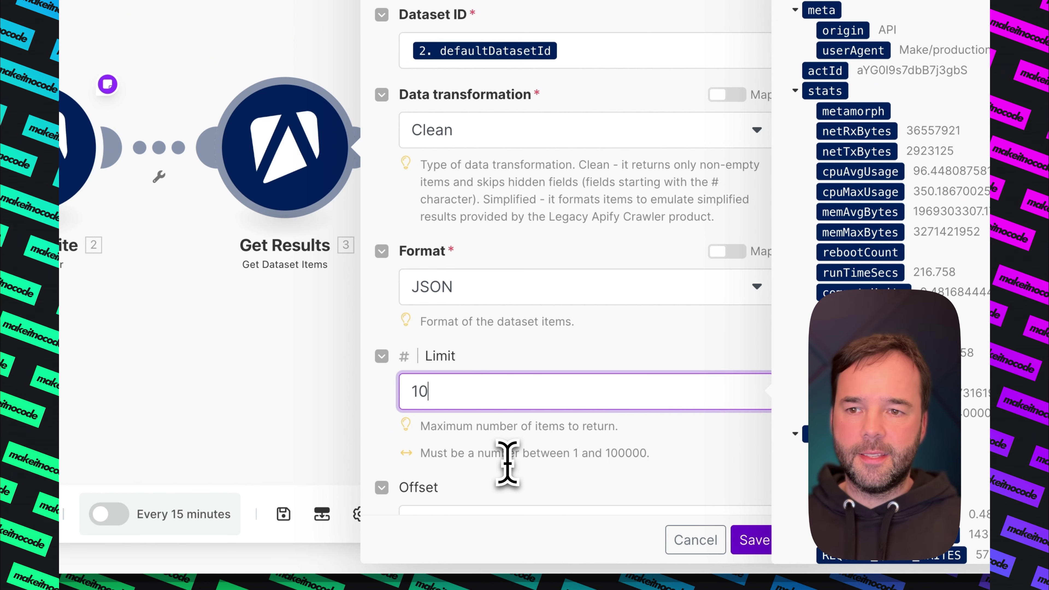
left_click(747, 541)
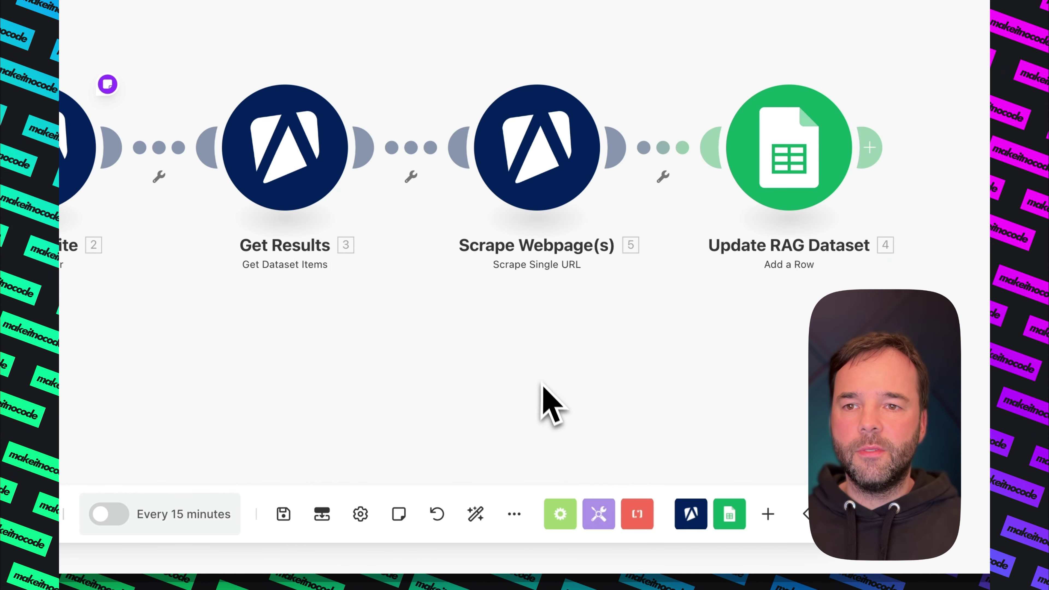
Check that the Scrape Webpage(s) module maps the url from Get Results and uses the Stealthy browser crawler, and save it
left_click(547, 176)
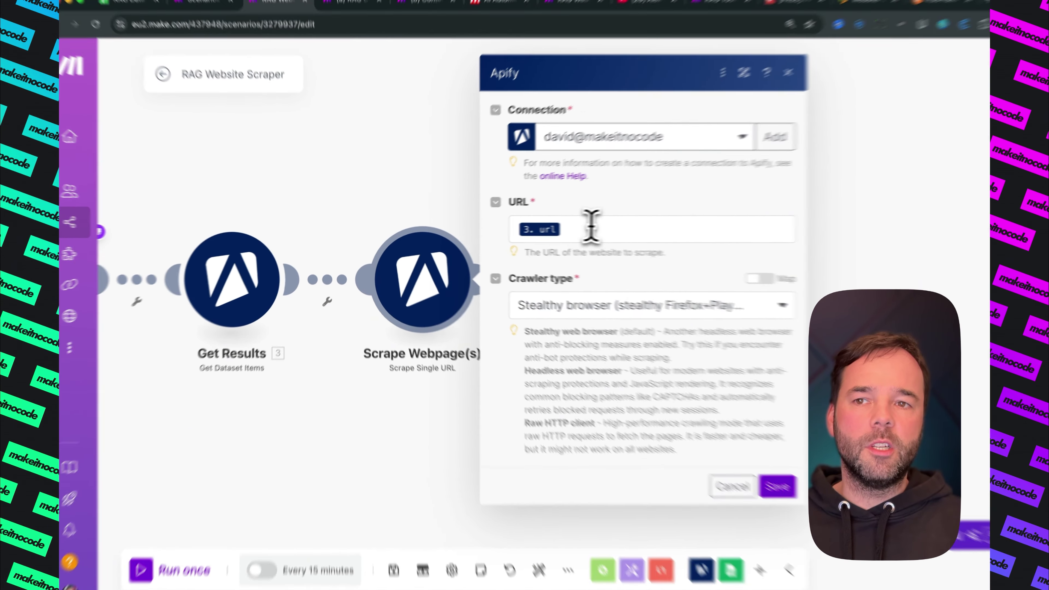
left_click(564, 230)
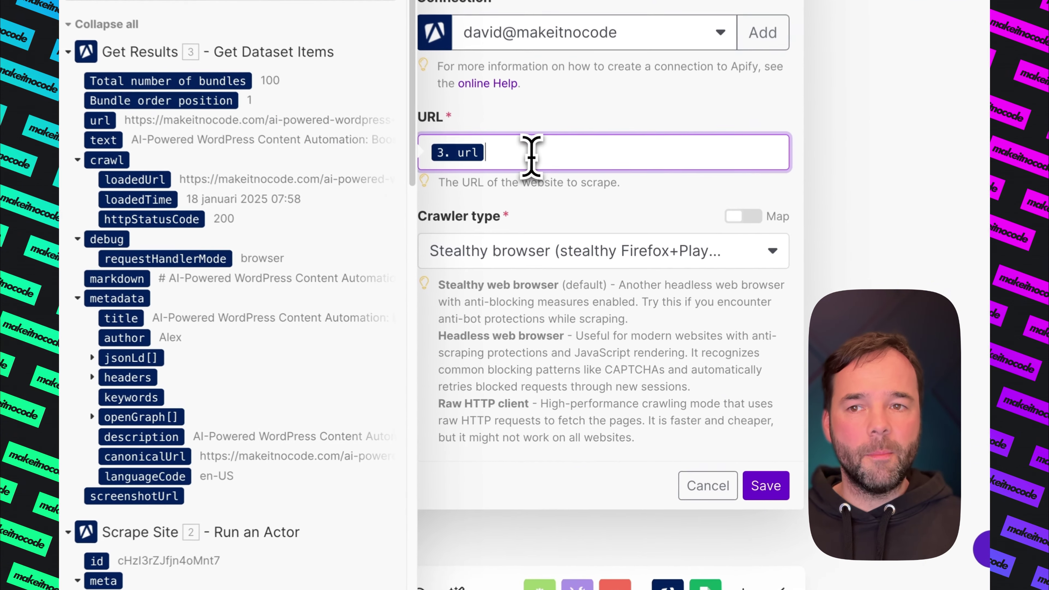
left_click(651, 348)
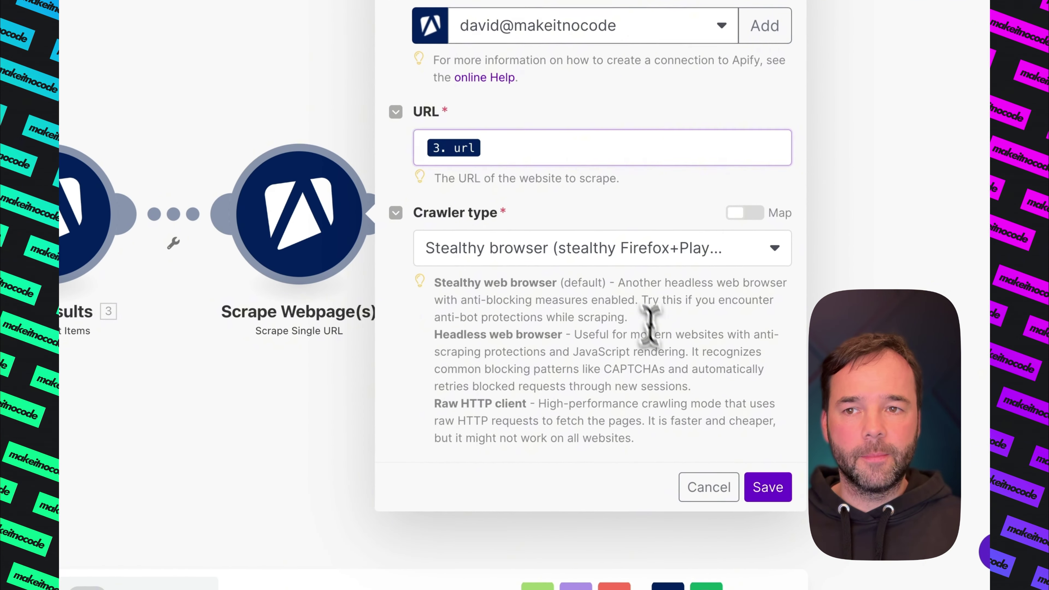
left_click(764, 500)
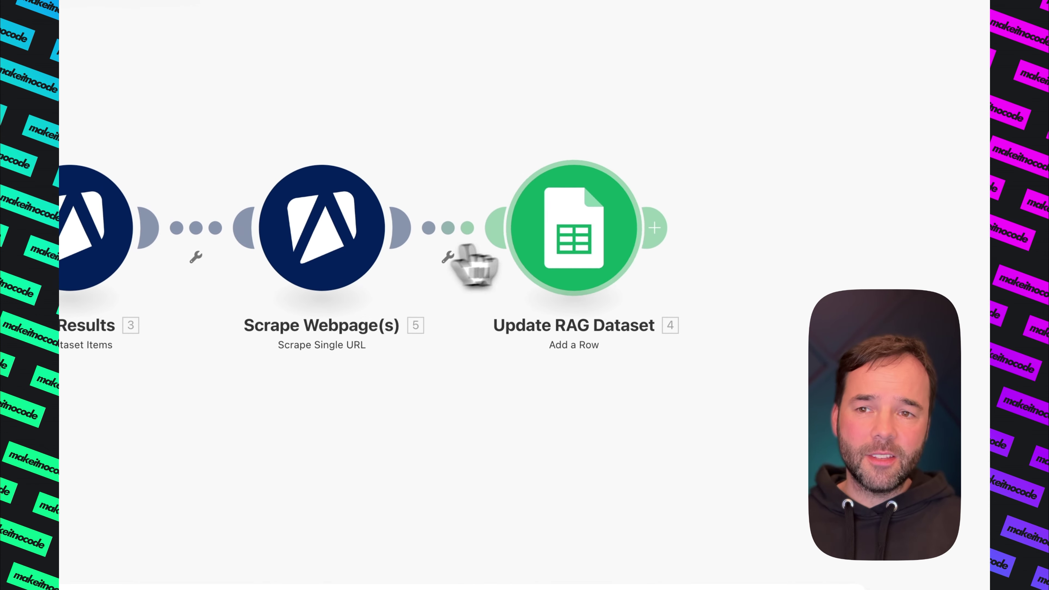
Move the Update RAG Dataset module slightly away from Scrape Webpage(s) and review its spreadsheet, sheet, Source and Content values
left_click_drag(475, 264, 650, 257)
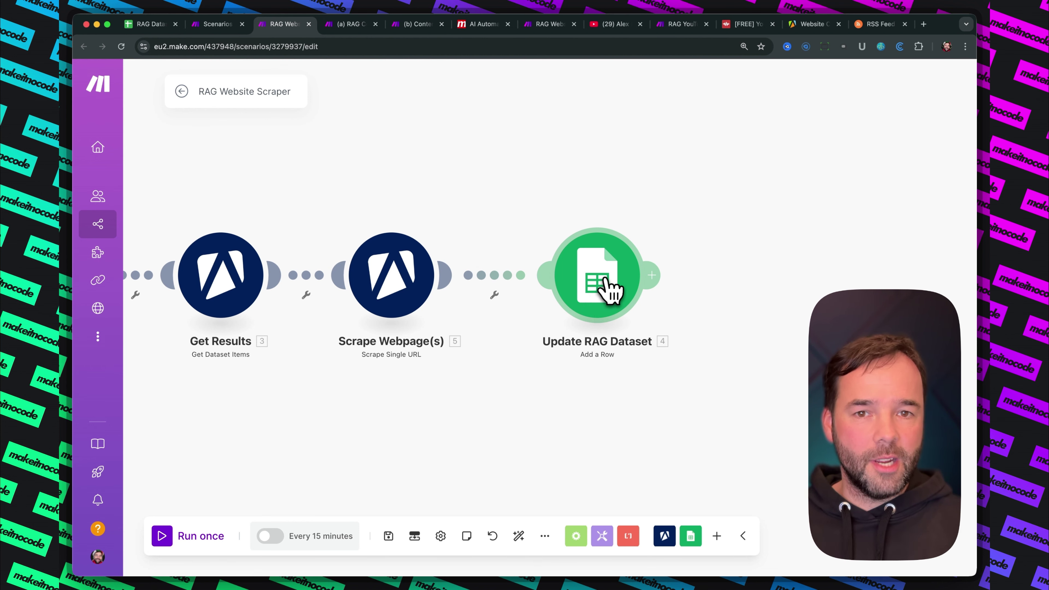
left_click(613, 277)
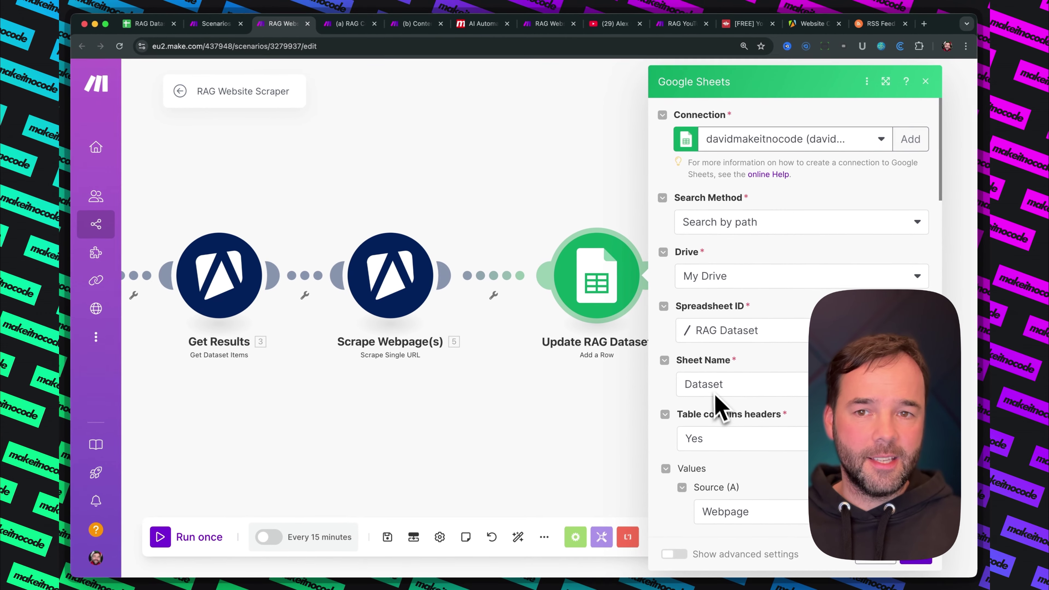
scroll(725, 432, "down", 5)
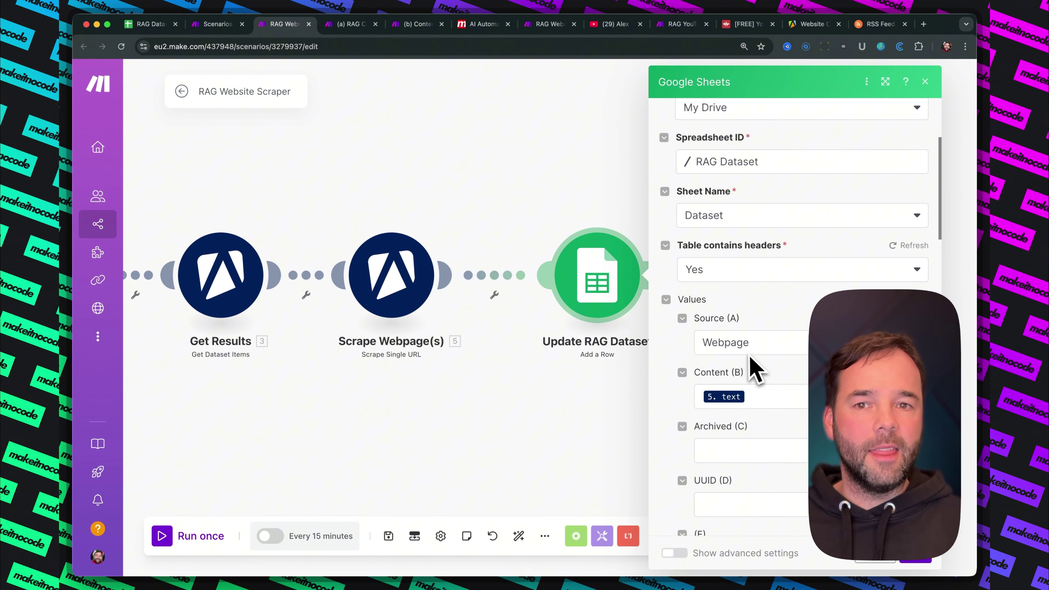
double_click(716, 343)
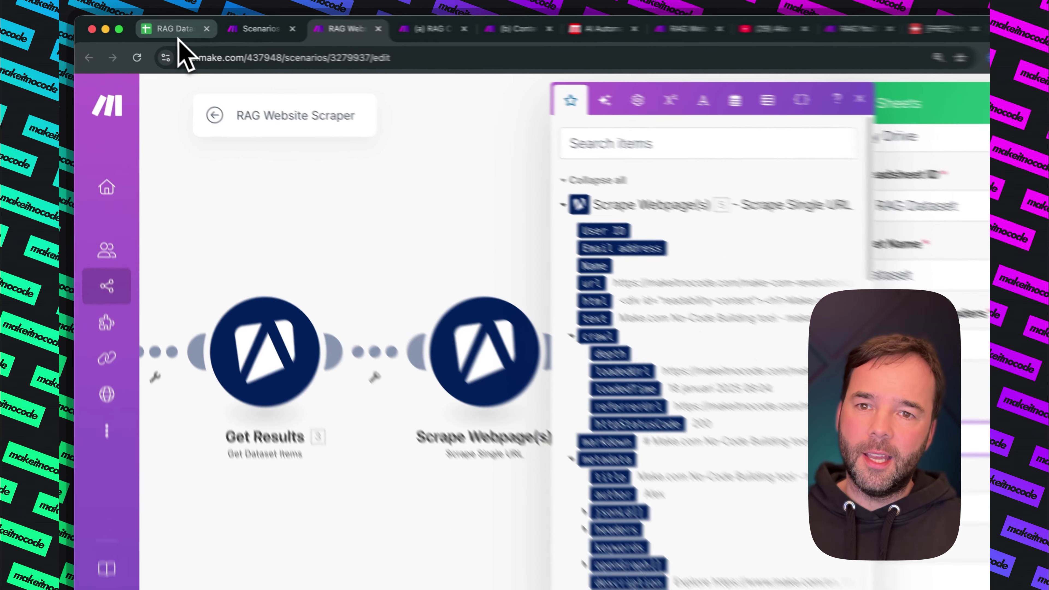
Switch to the RAG Dataset spreadsheet in Google Sheets and examine the Source and Content columns of the Dataset sheet
left_click(178, 35)
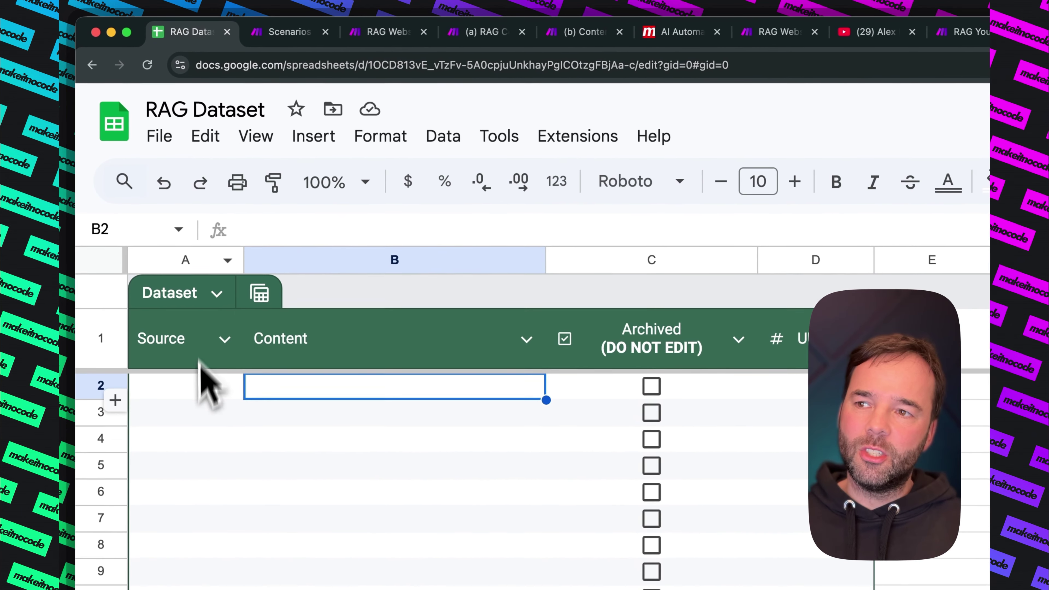
left_click(194, 392)
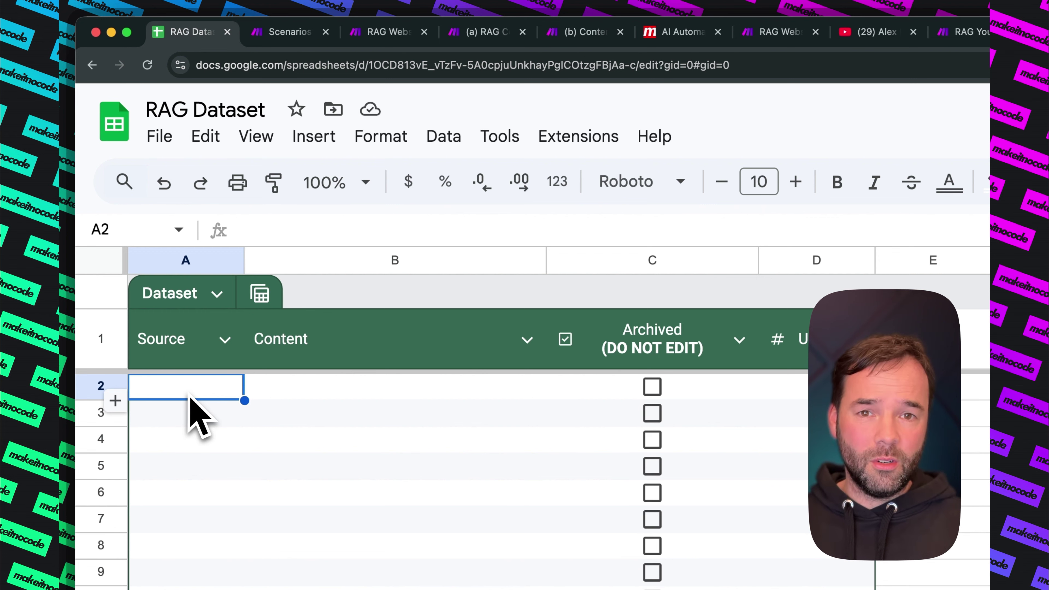
left_click(338, 395)
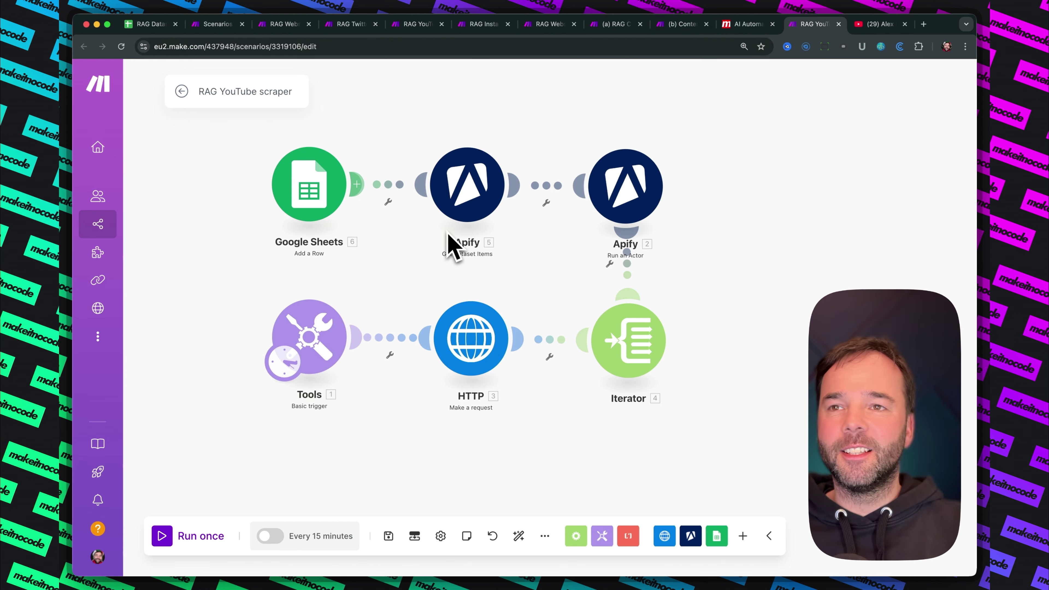
View the RAG Twitter Scraper scenario in Make, and return to the RAG Dataset spreadsheet to examine the scraped rows
left_click(365, 25)
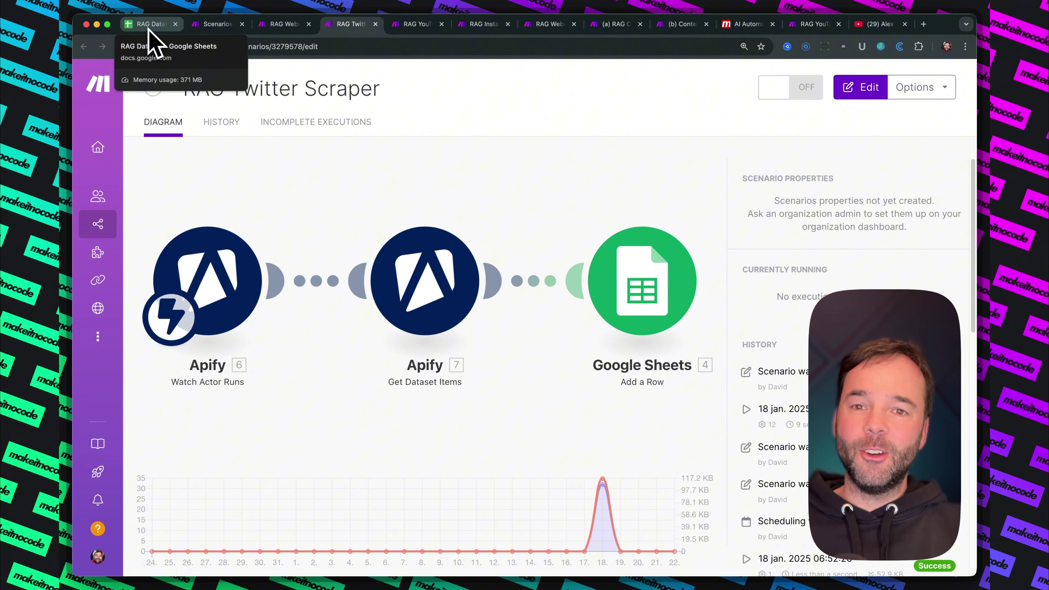
left_click(149, 25)
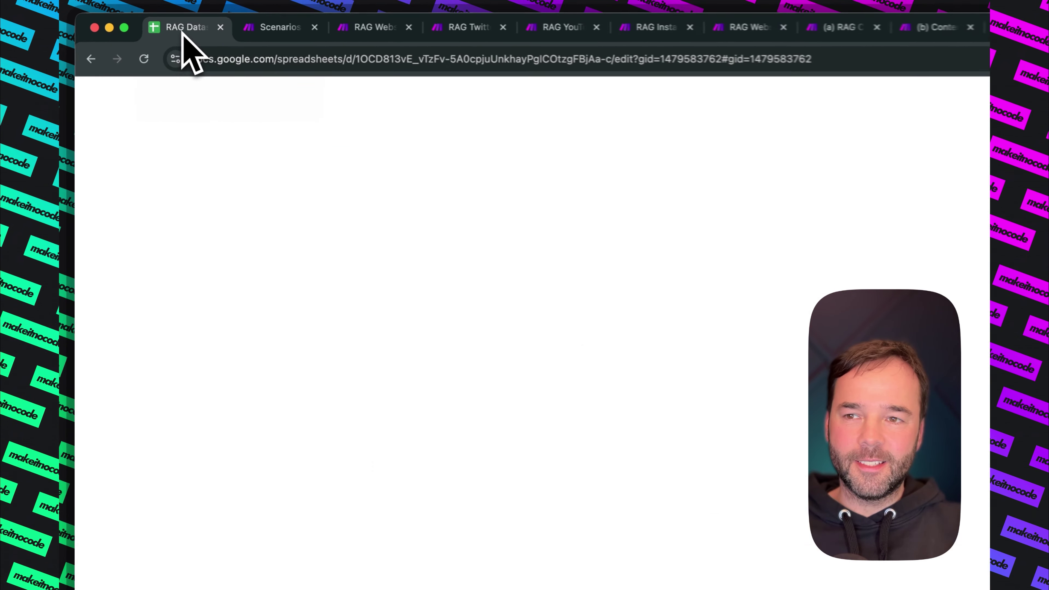
scroll(417, 402, "down", 3)
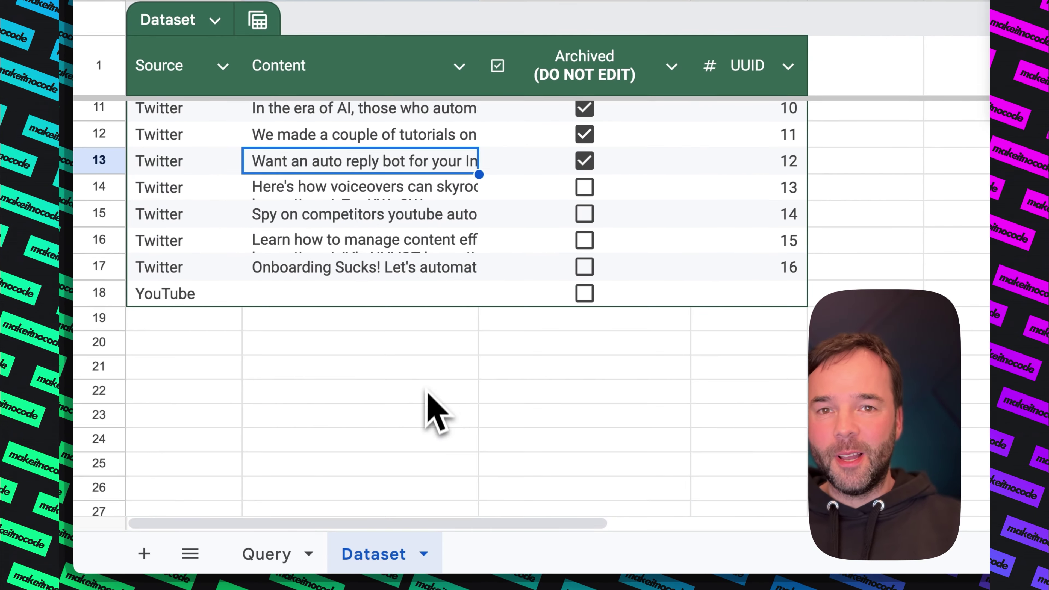
scroll(448, 372, "up", 3)
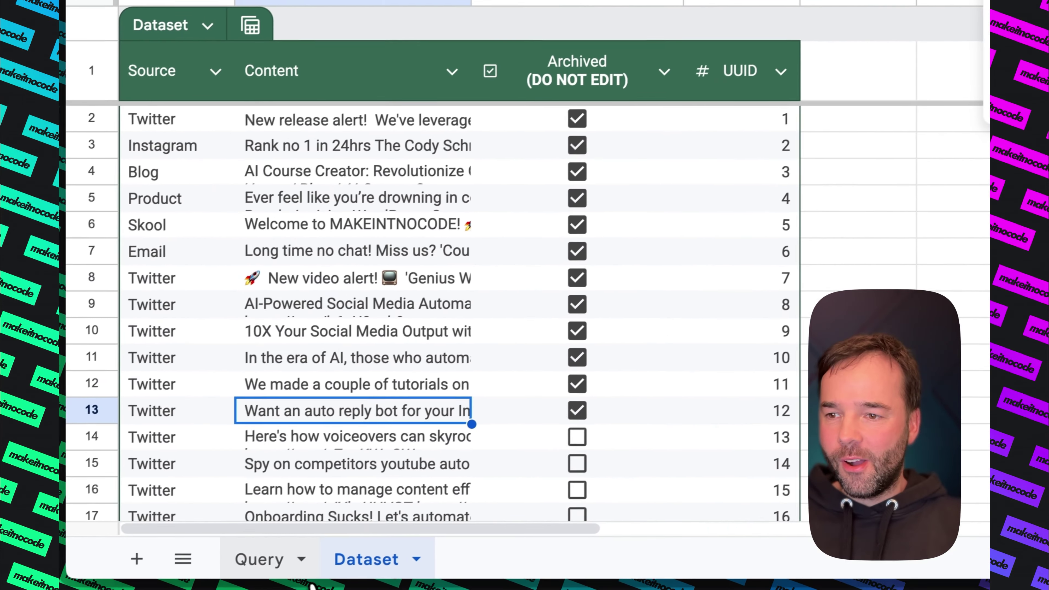
Enter the query "write a 500 word SEO blog on ai automation." in cell A2 of the Query sheet
left_click(281, 562)
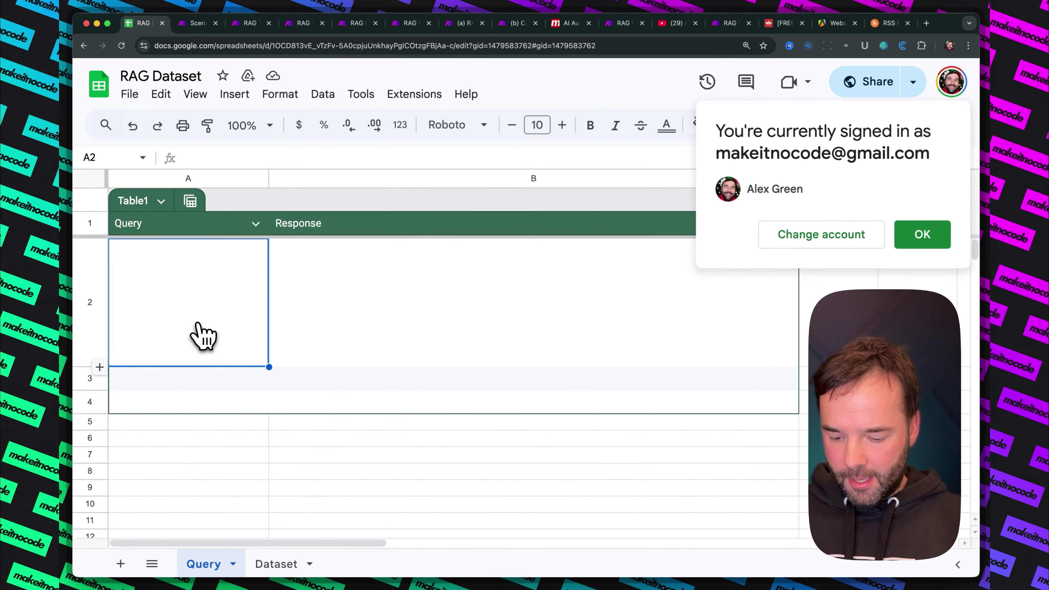
type("w")
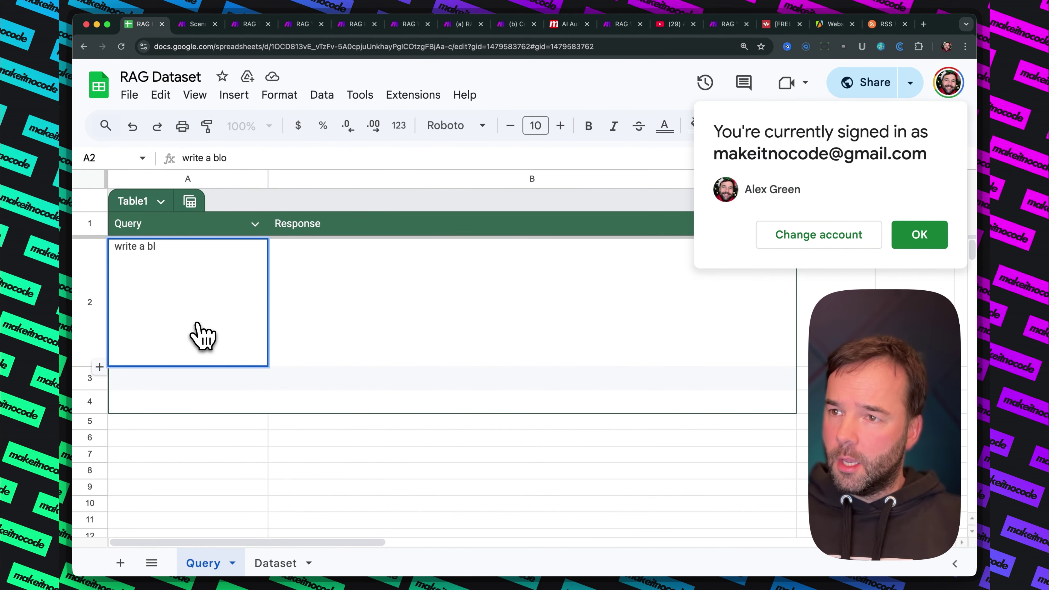
type("rite a")
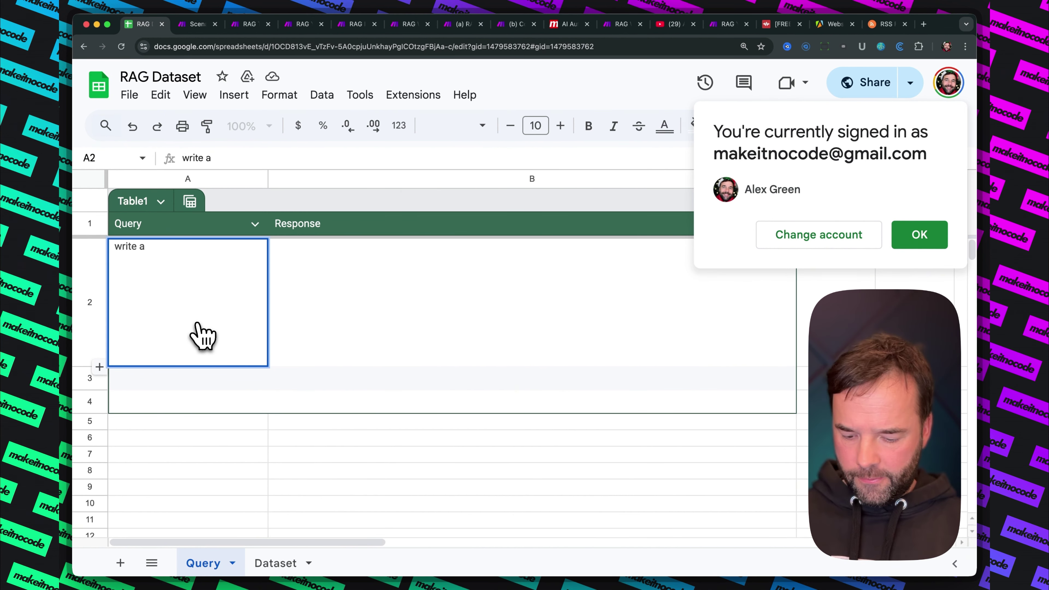
type(" 500 word SEO blog on")
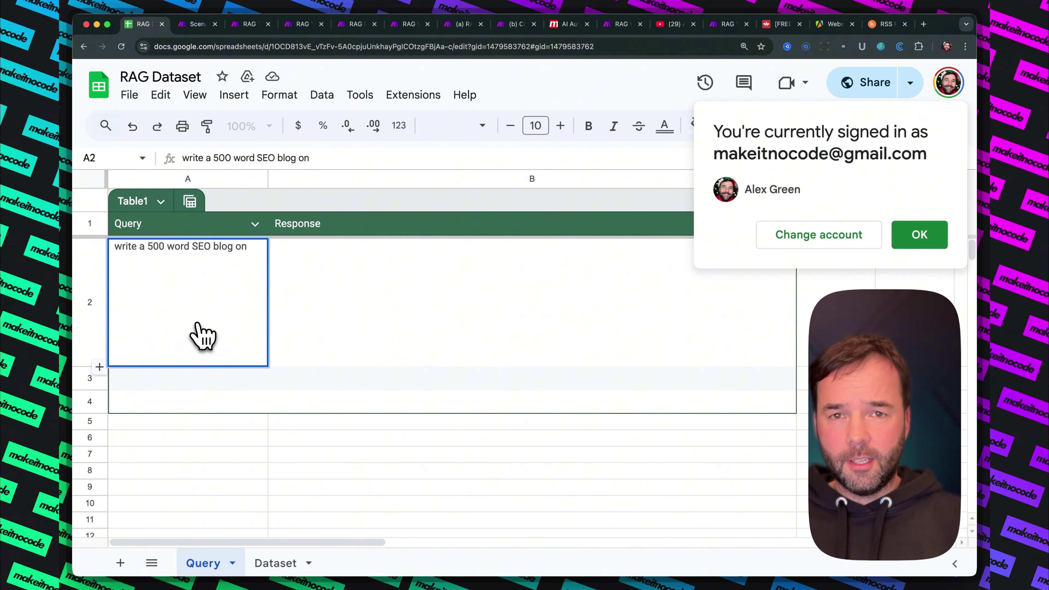
type(" ai automation")
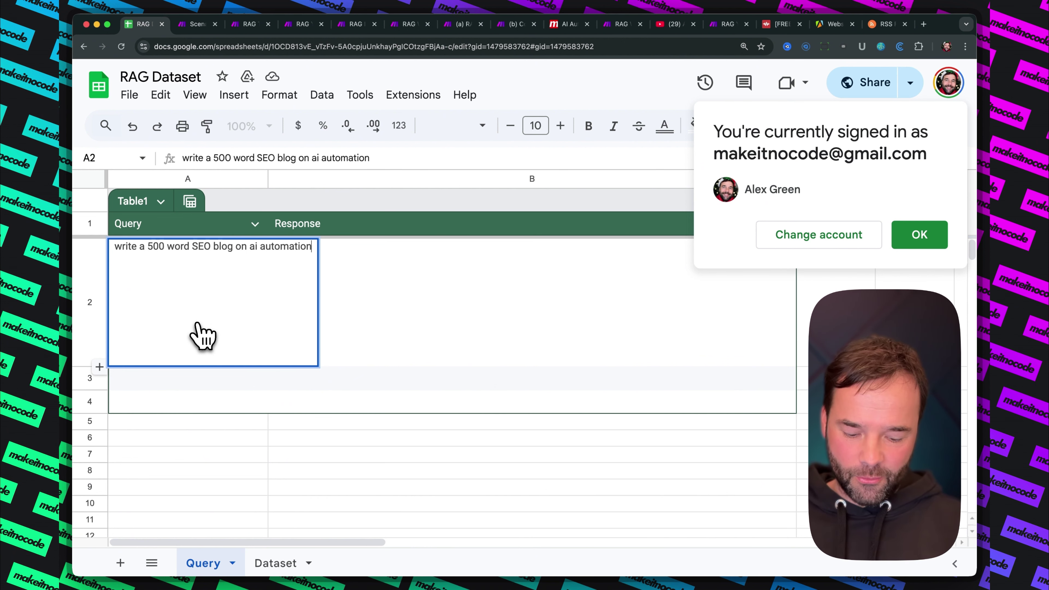
type(".")
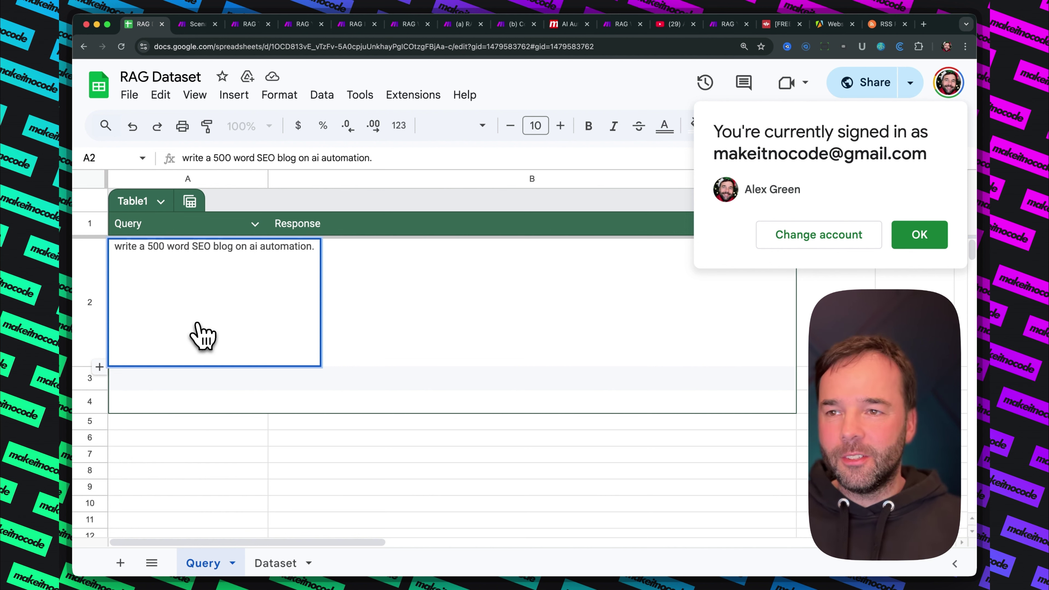
key("Return")
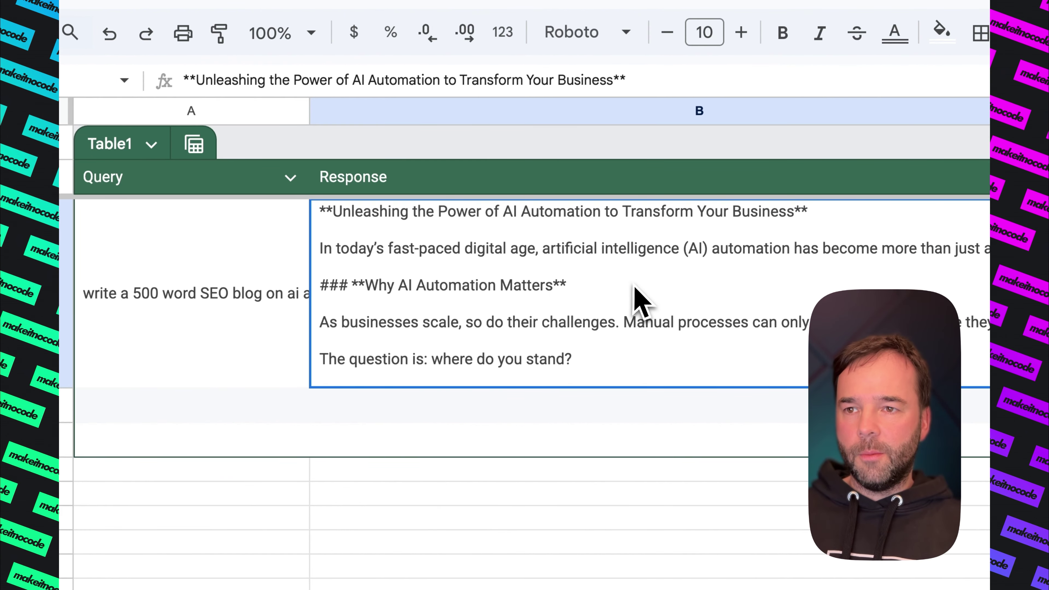
Read through the full generated blog in the Response cell B2 and leave the cell unchanged
double_click(618, 277)
scroll(646, 368, "down", 5)
scroll(646, 367, "down", 10)
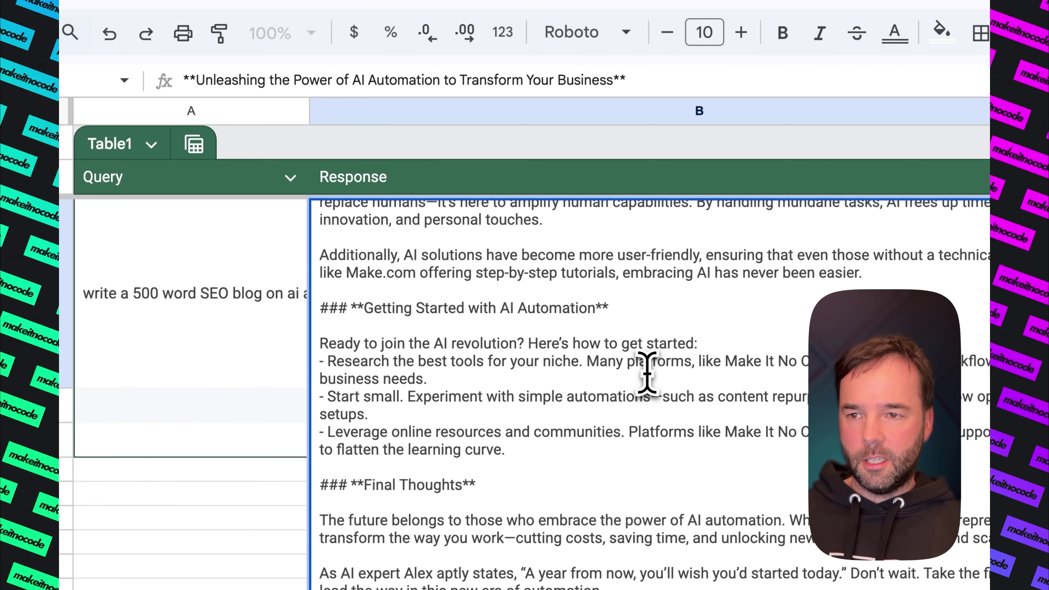
scroll(646, 367, "up", 15)
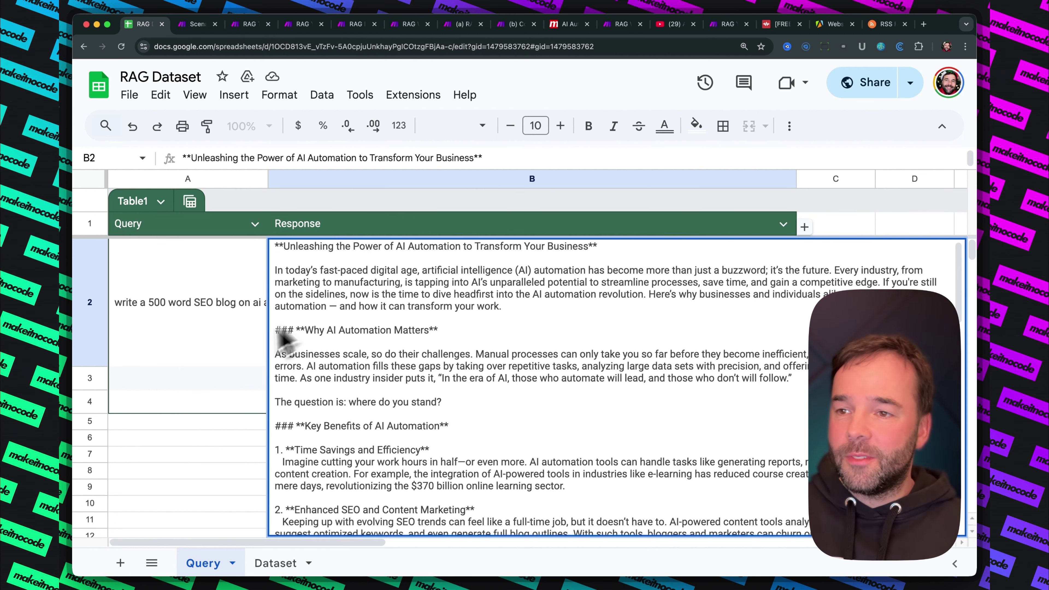
left_click(203, 355)
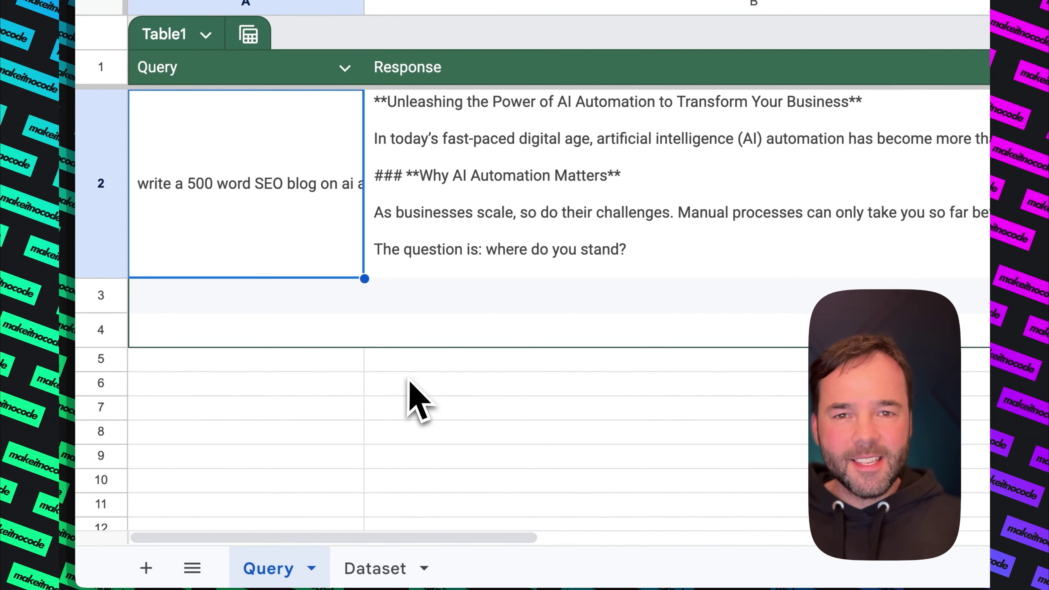